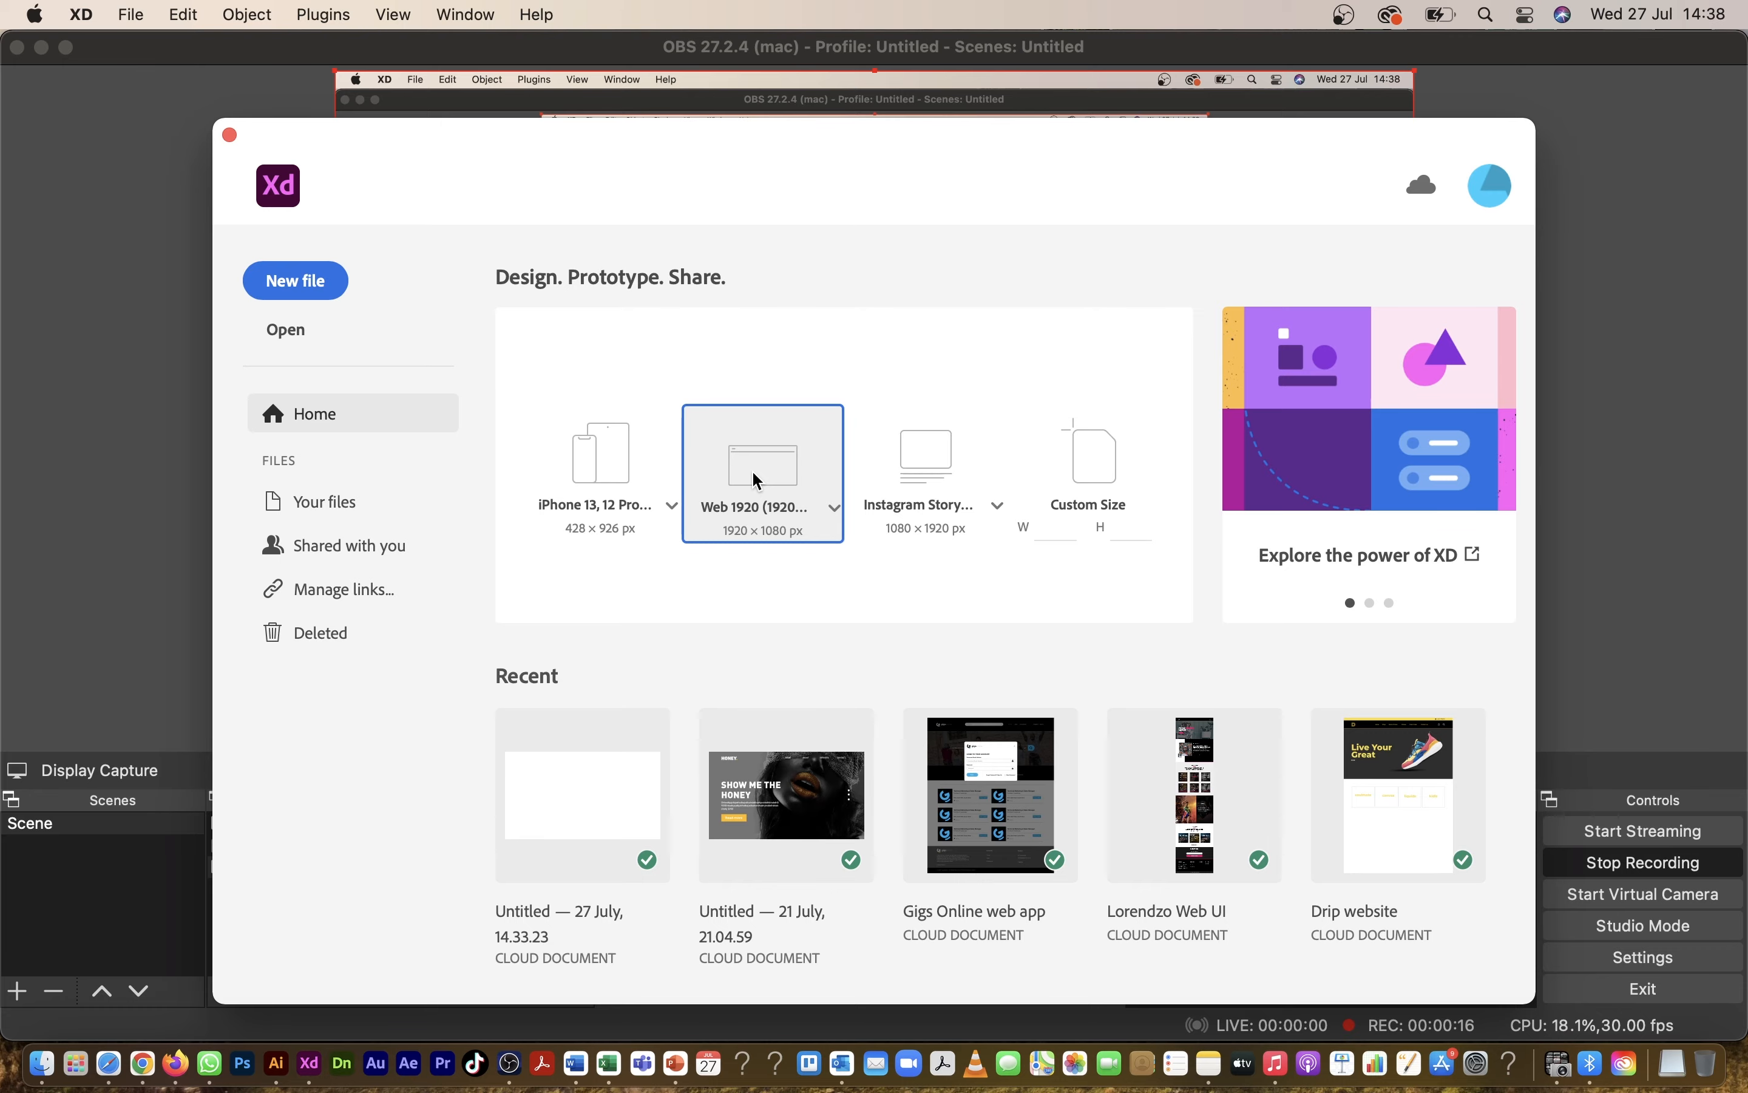
click(753, 472)
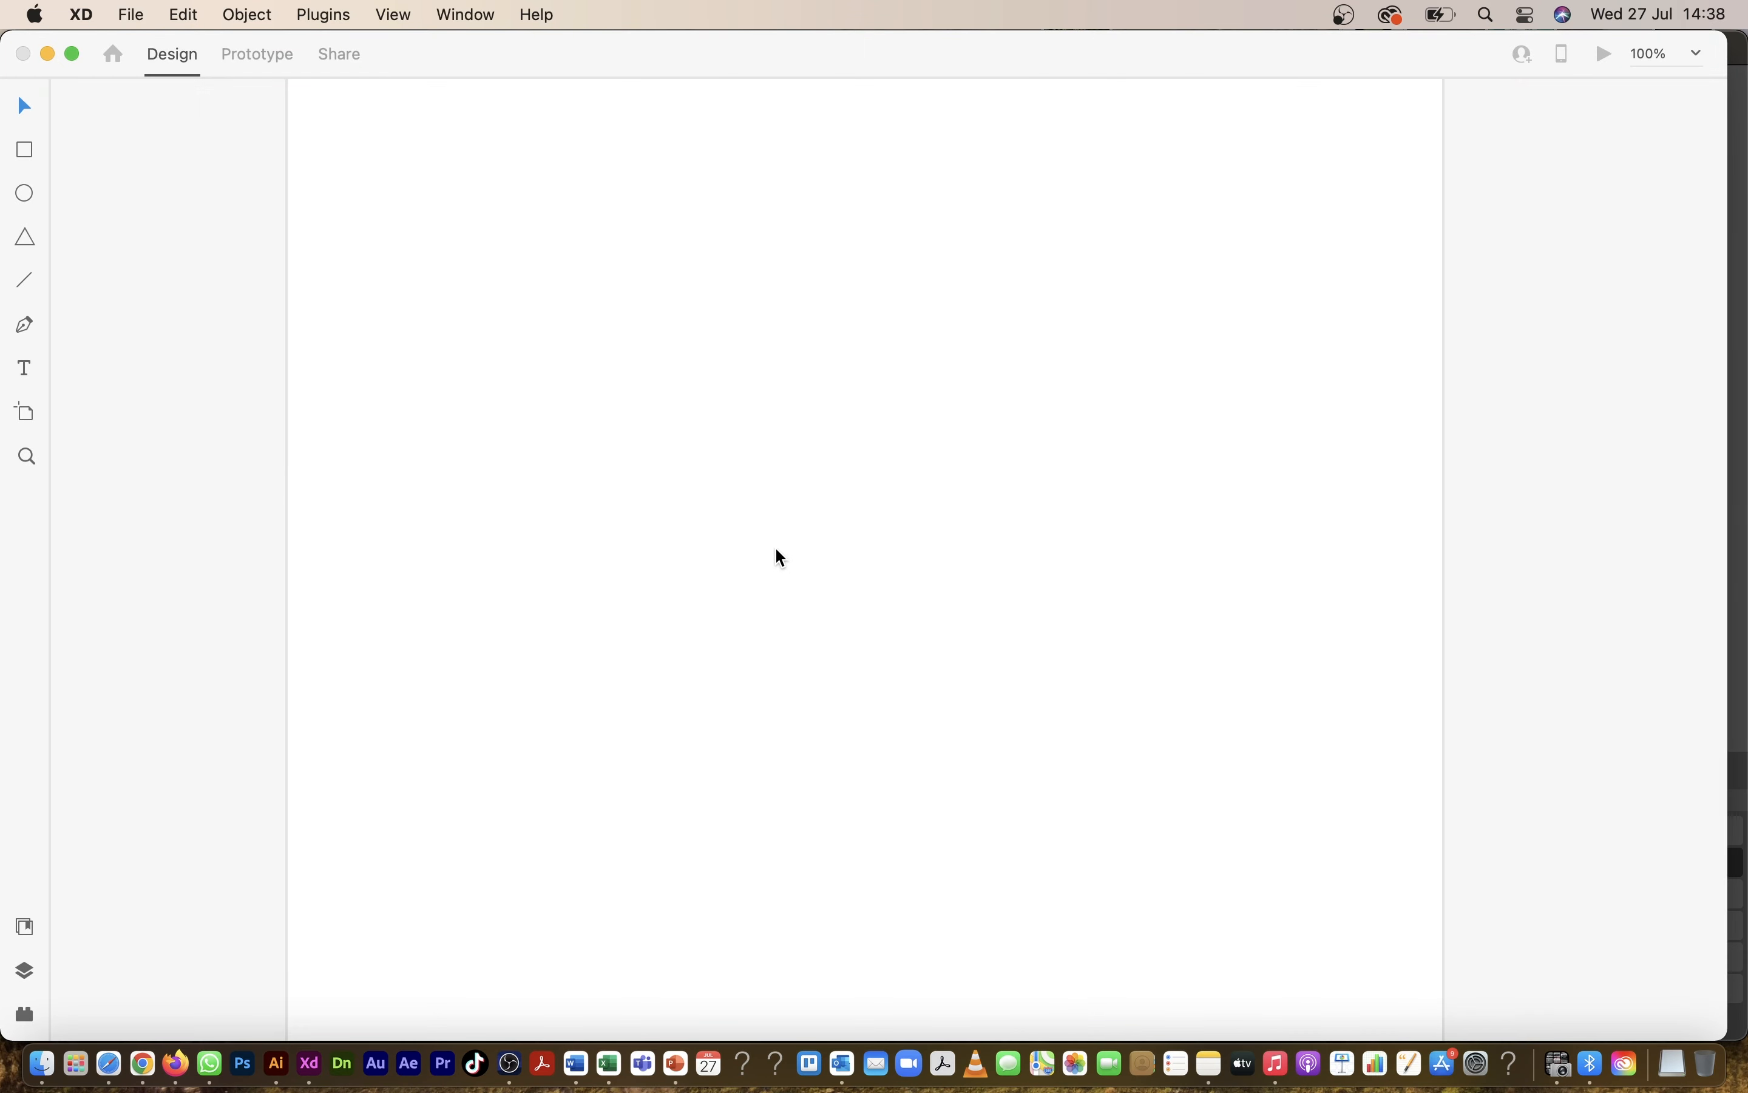
click(549, 228)
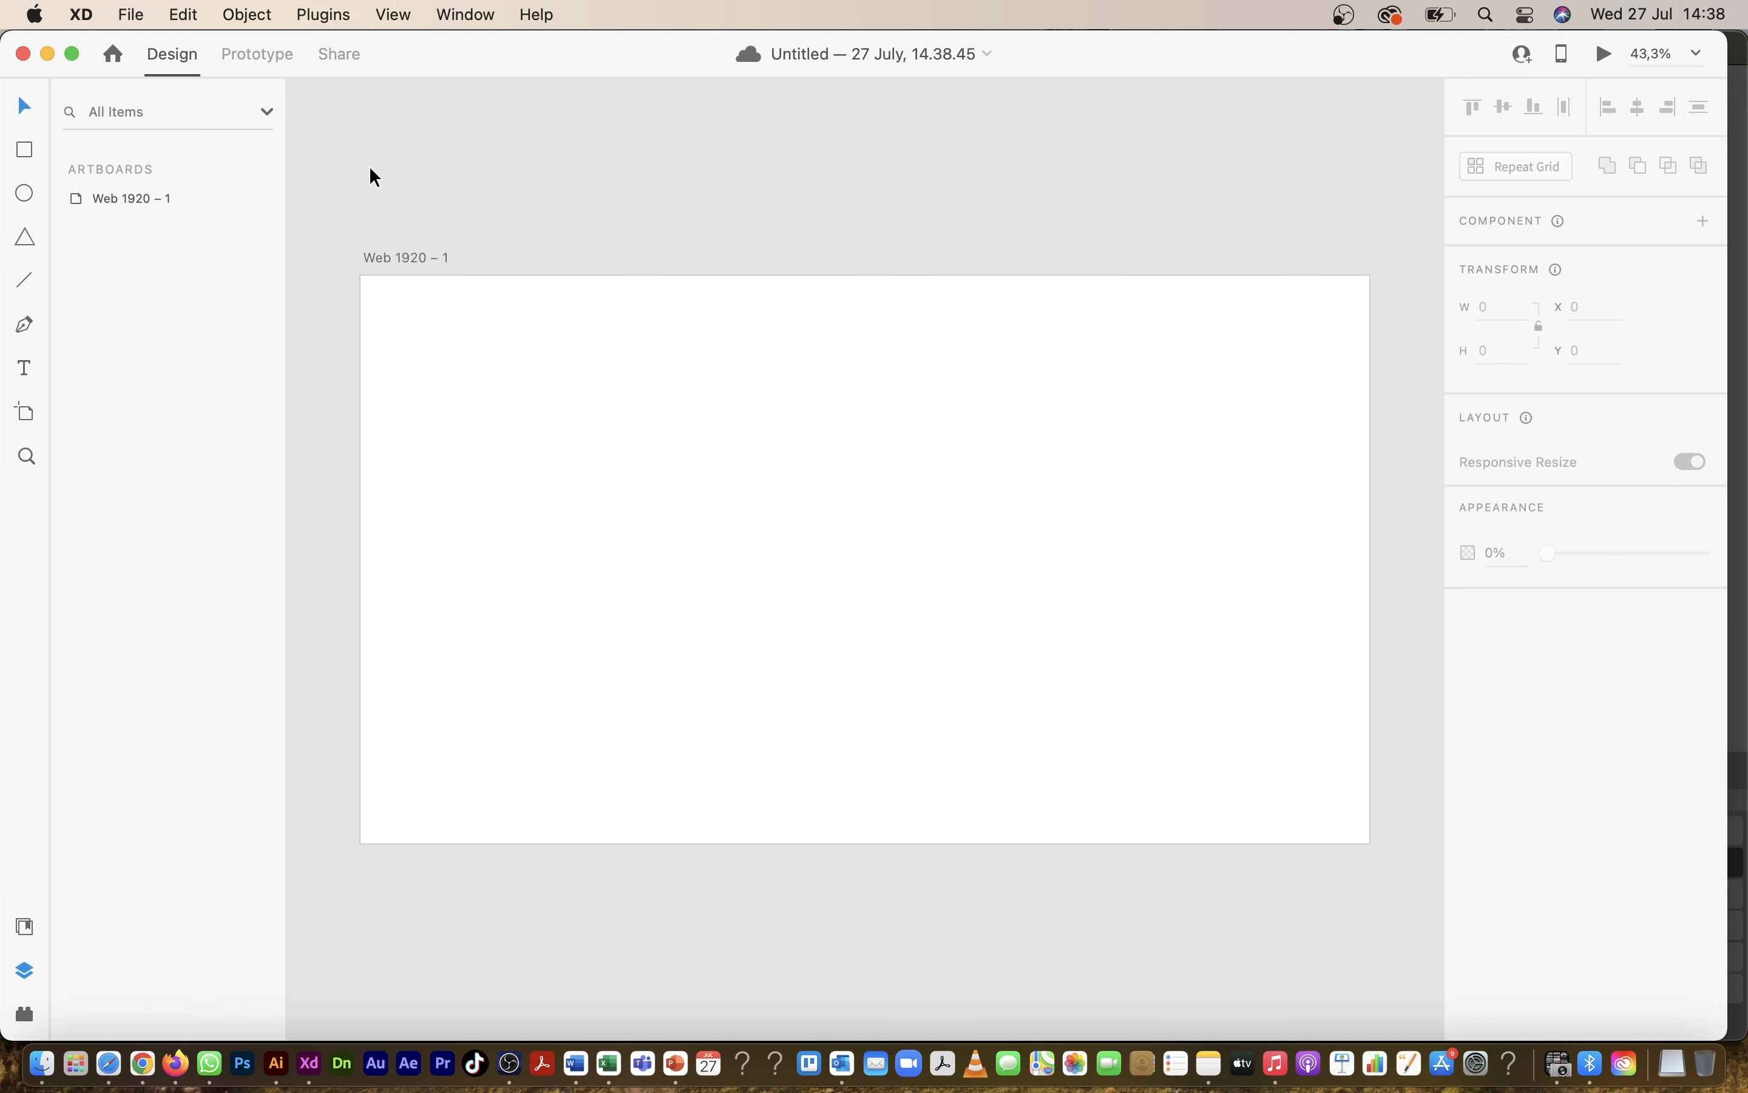
click(128, 16)
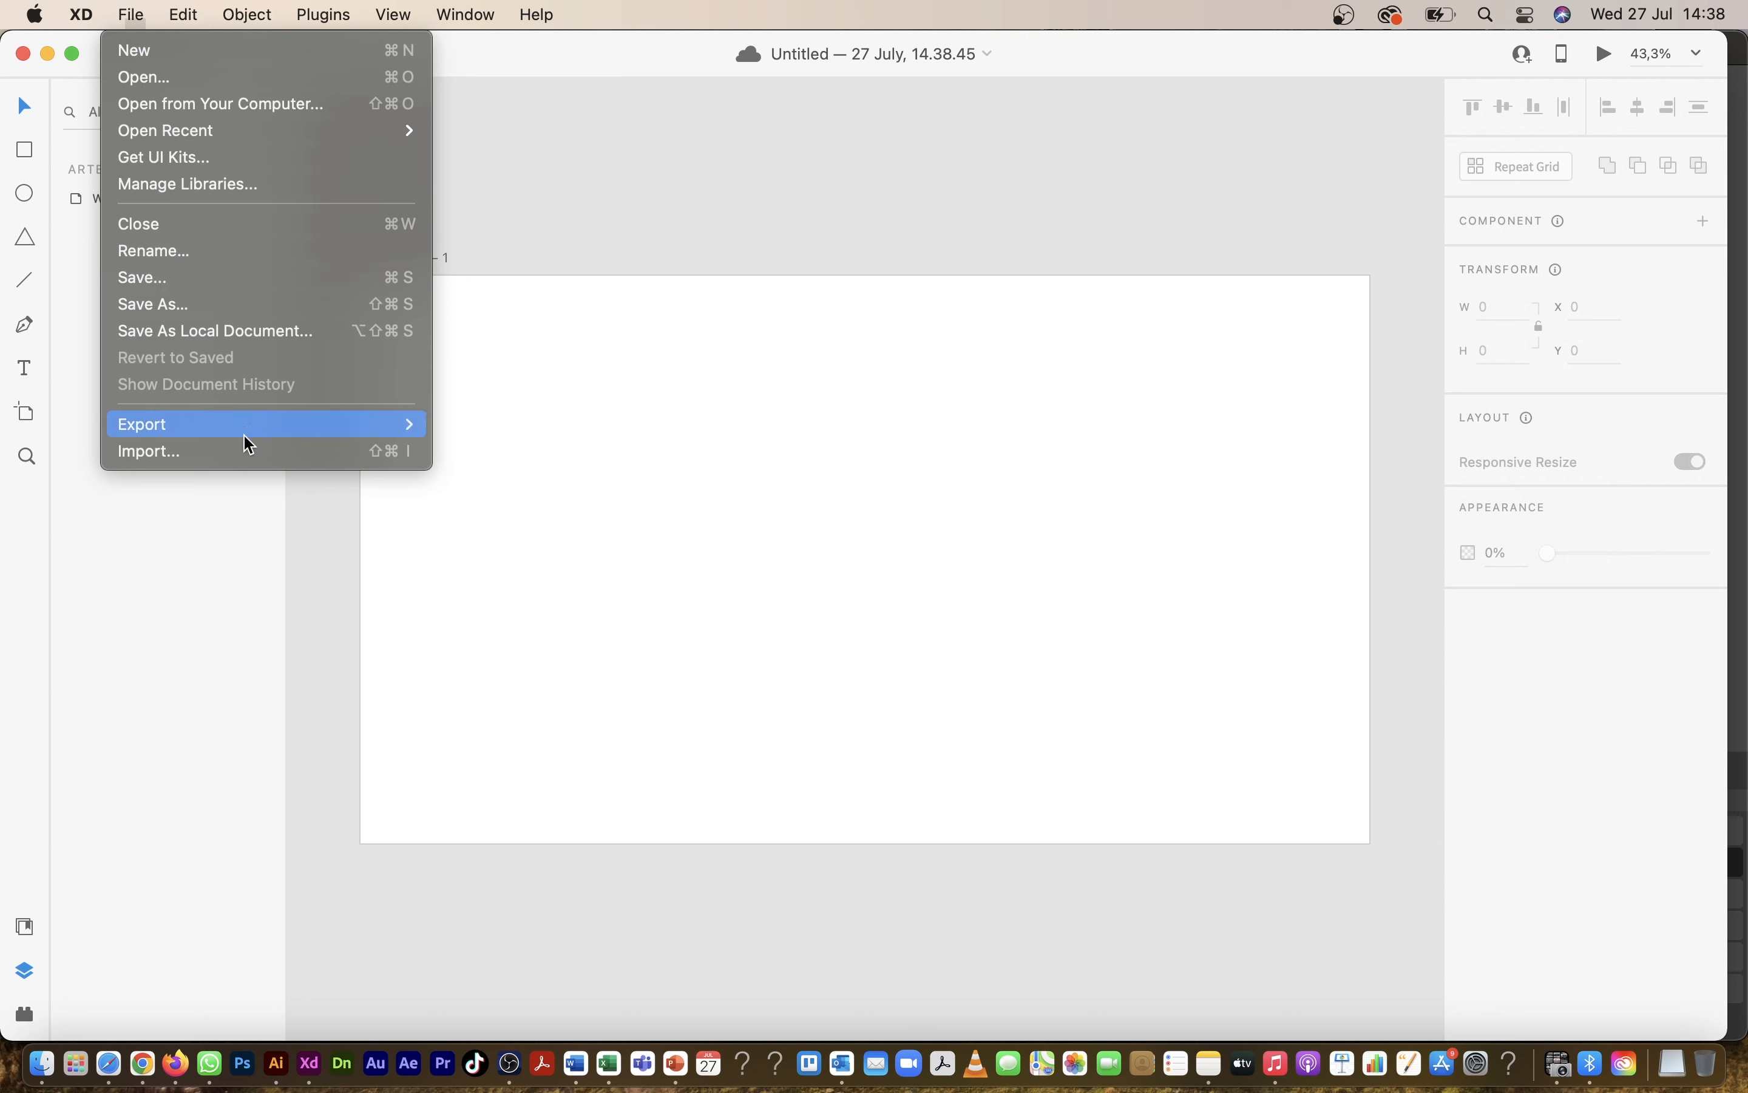
click(166, 224)
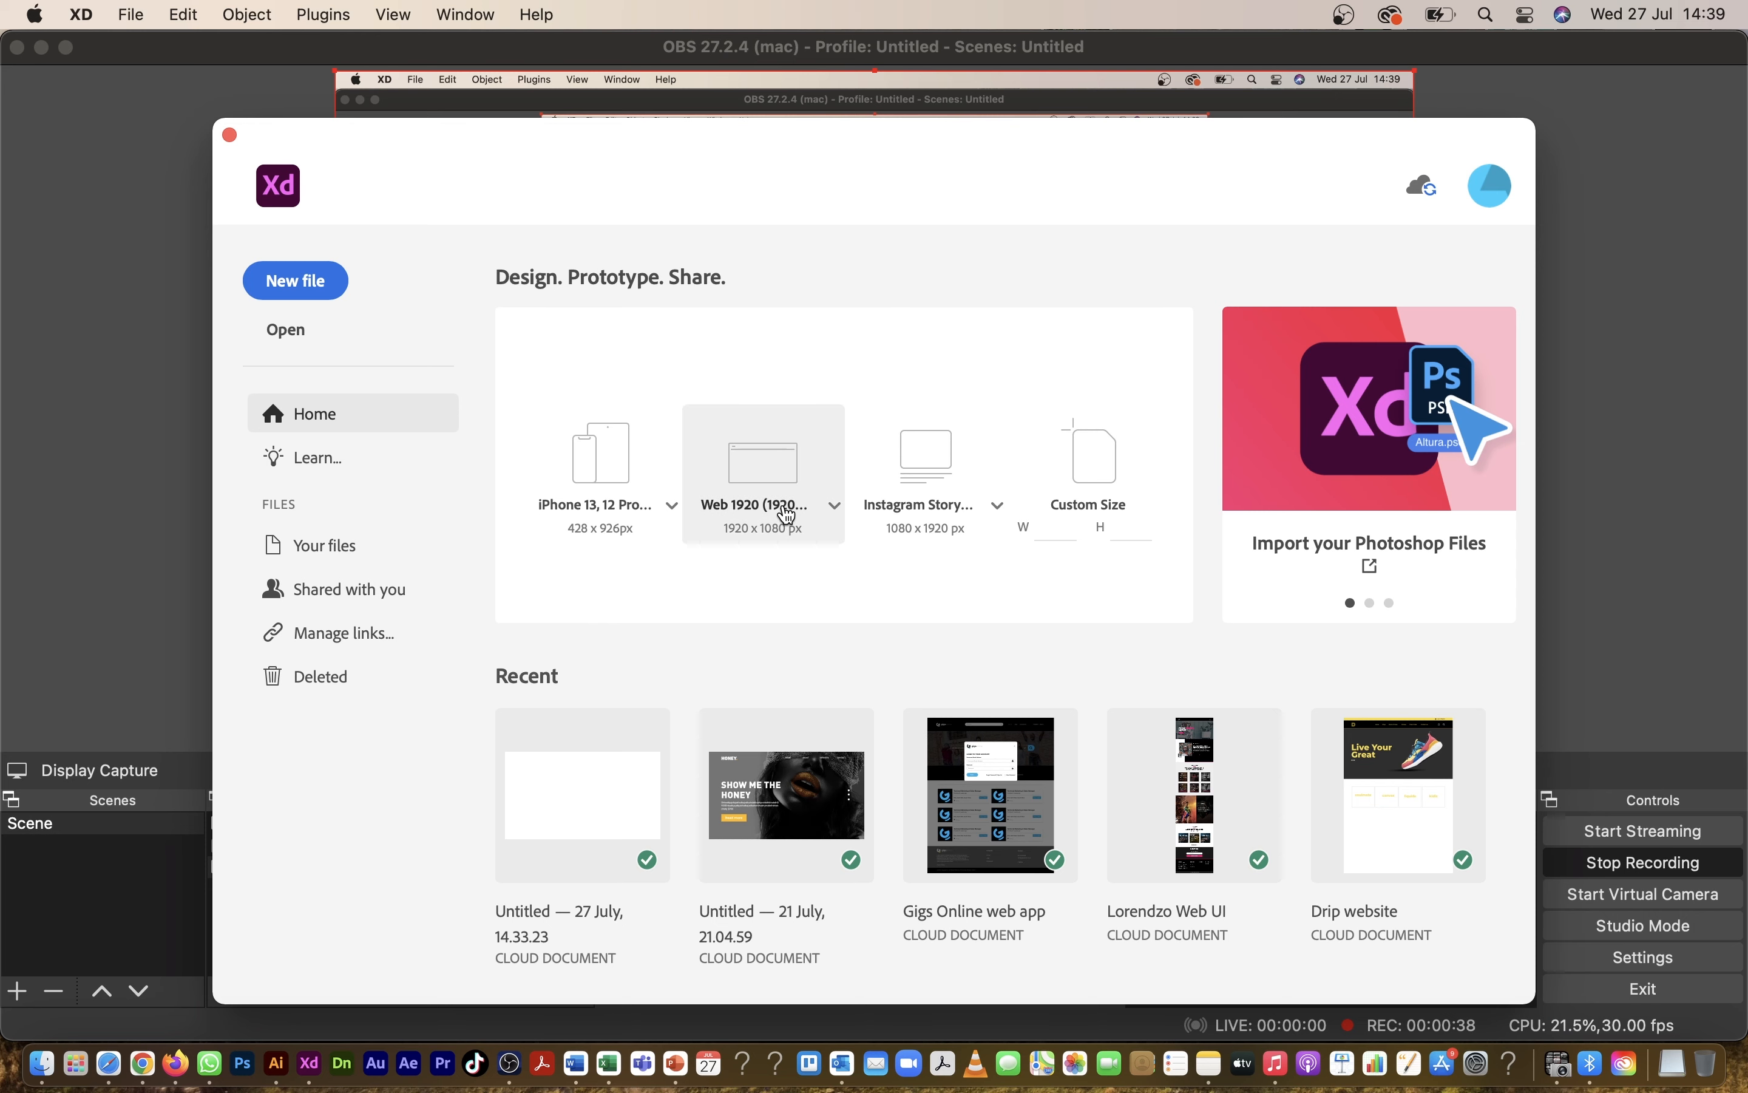
Step: Create a new document from the Web 1920 preset and deselect its artboard
click(768, 477)
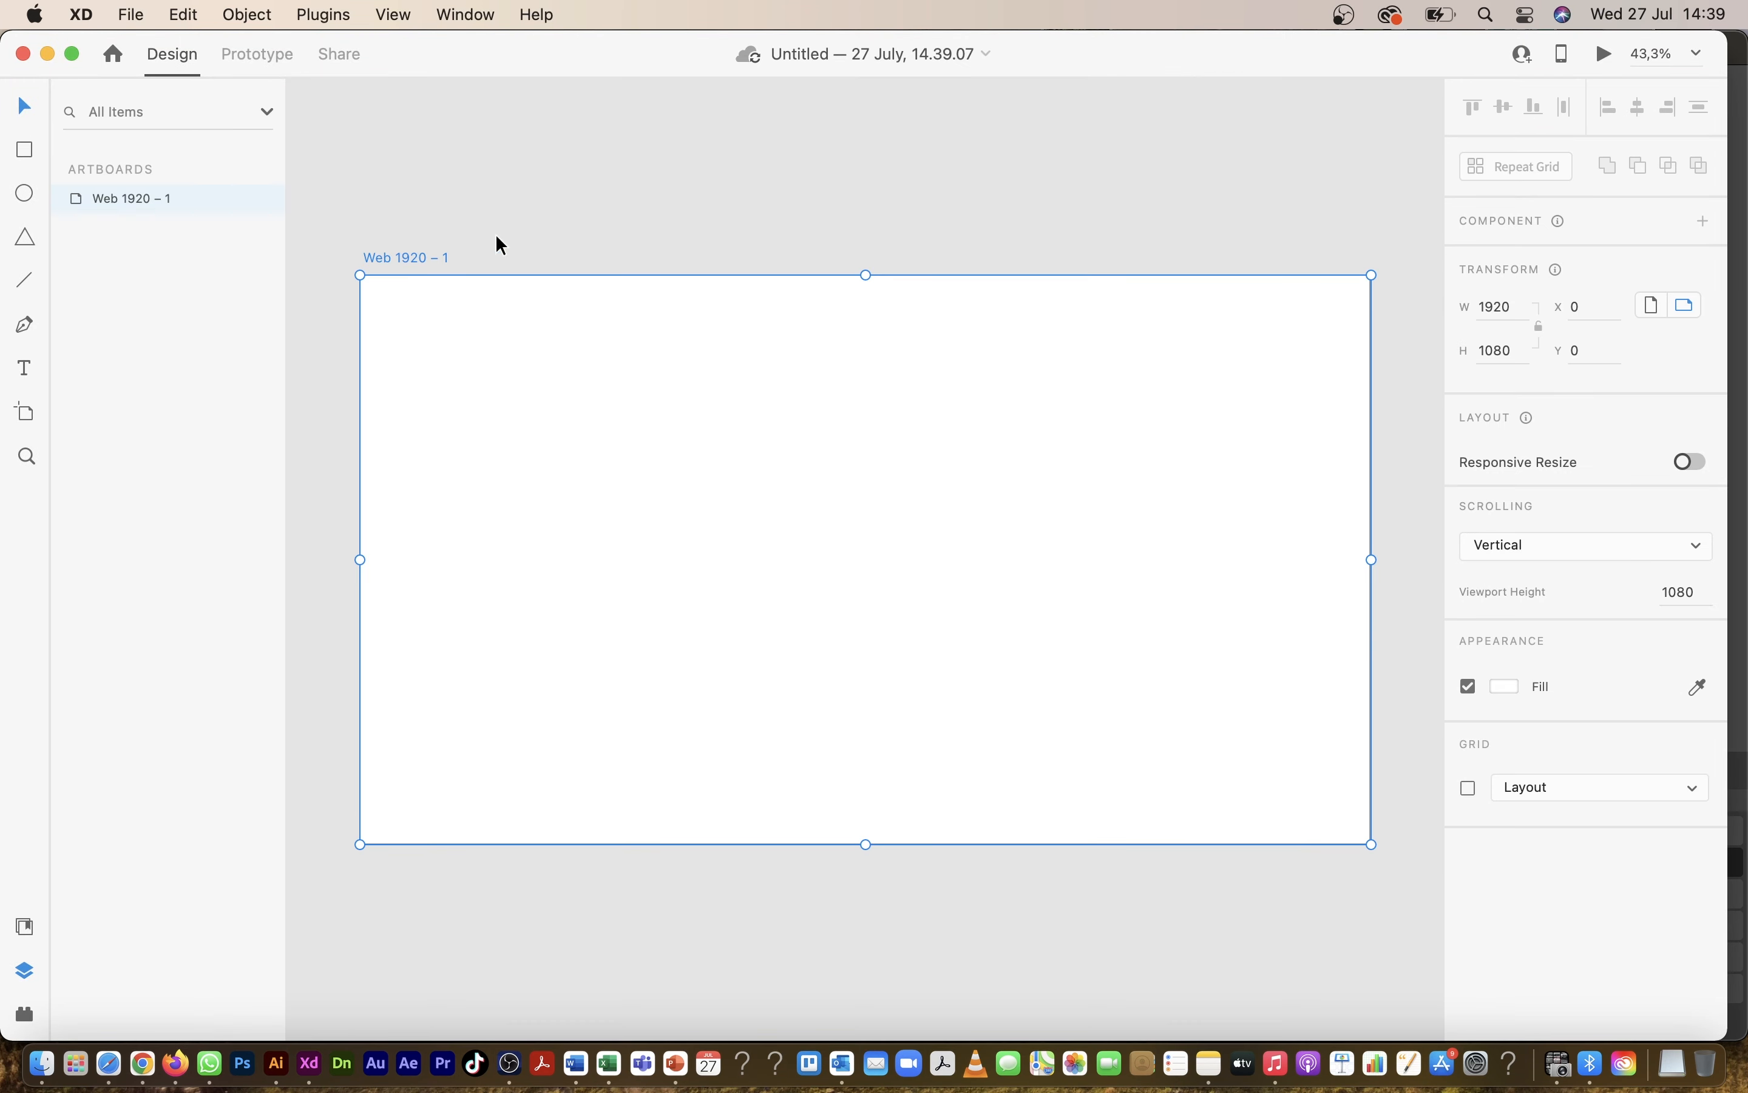
click(494, 230)
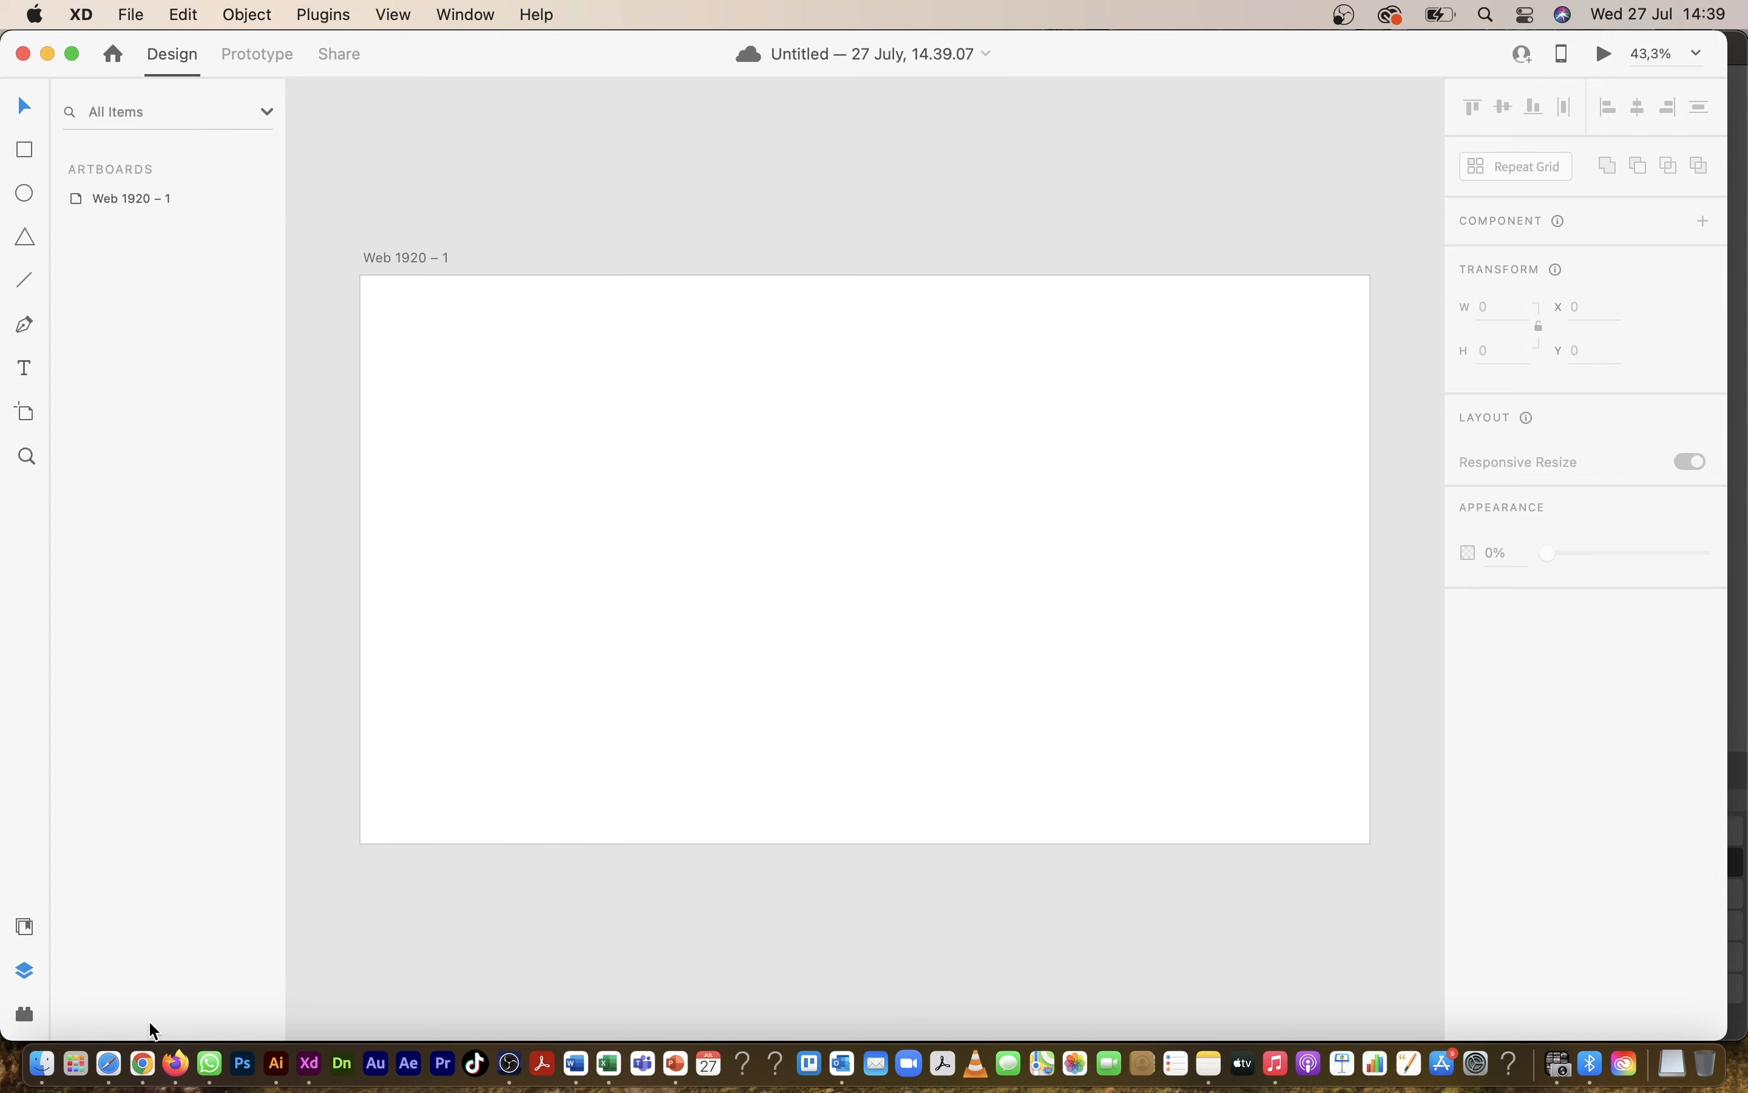
Step: Switch to Chrome, search Unsplash for "car" and browse the photos for a background image
click(143, 1064)
click(436, 134)
text(car)
key(Return)
scroll(882, 678, down, 5)
Step: Open the photo of the white sports car in a dark garage and copy the image
click(882, 678)
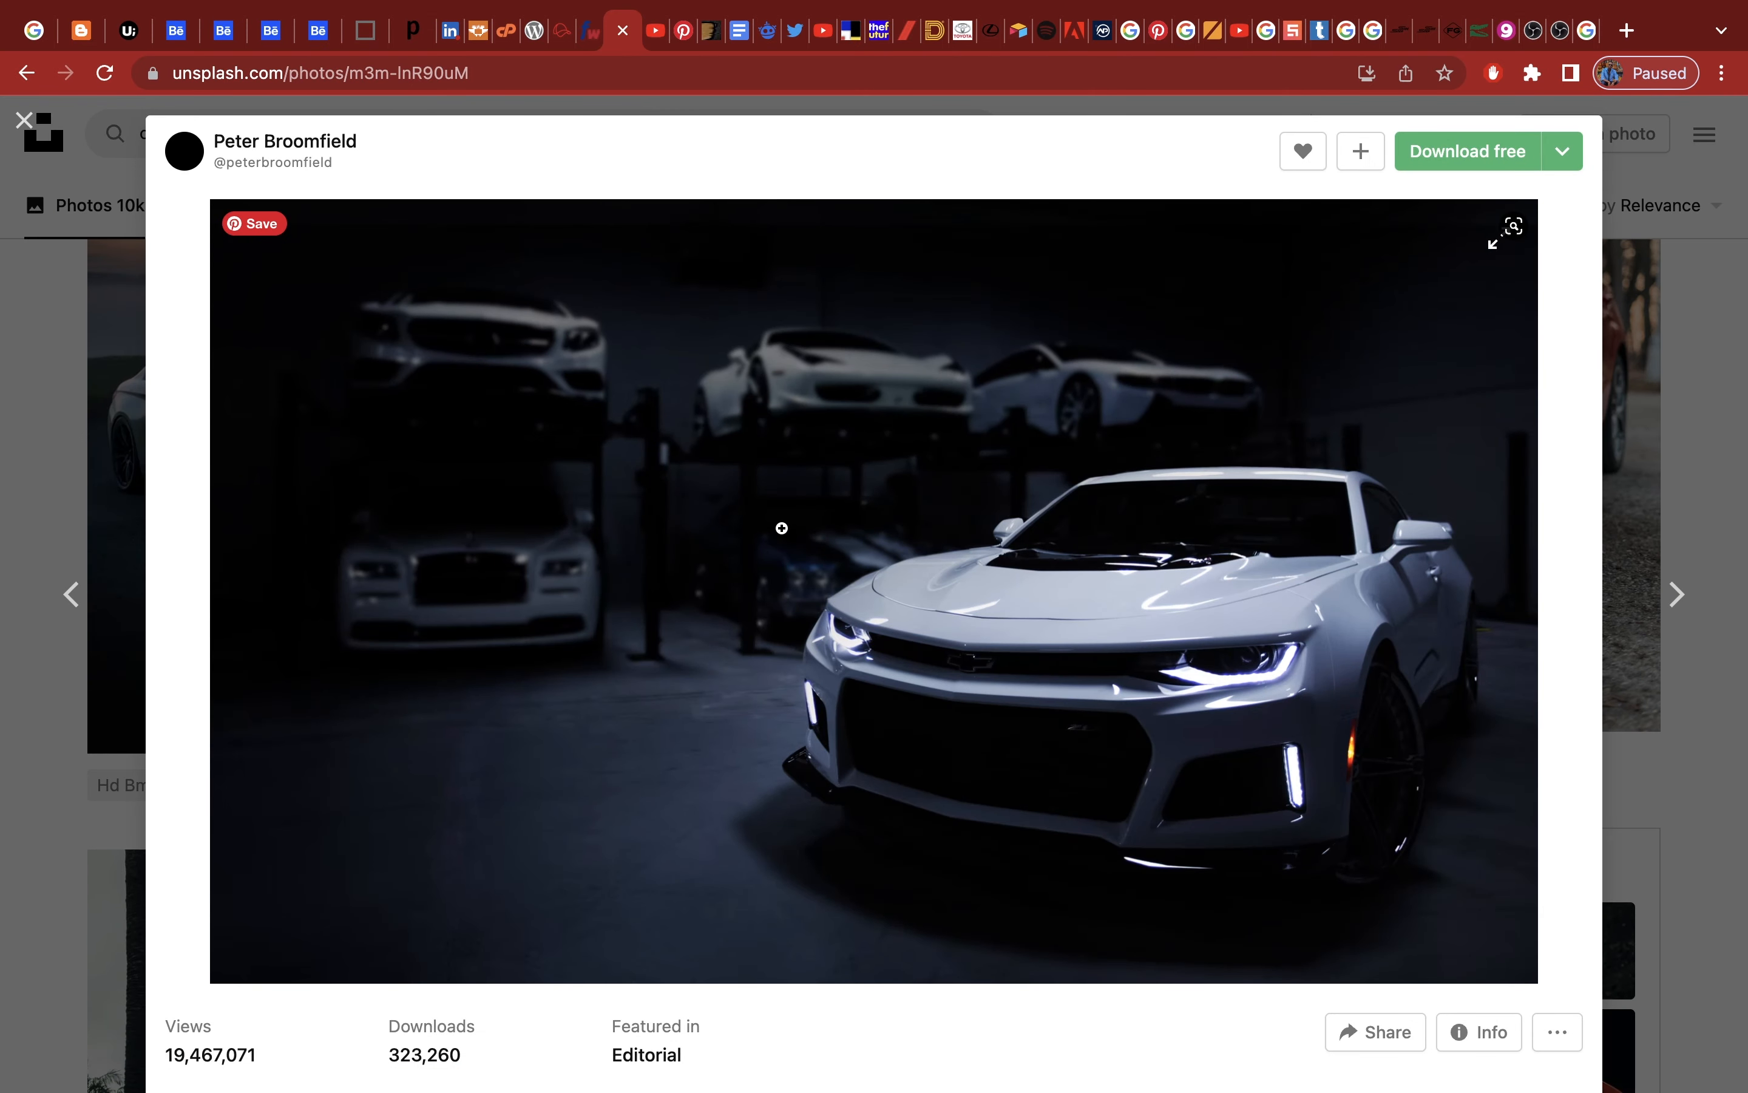
right_click(784, 525)
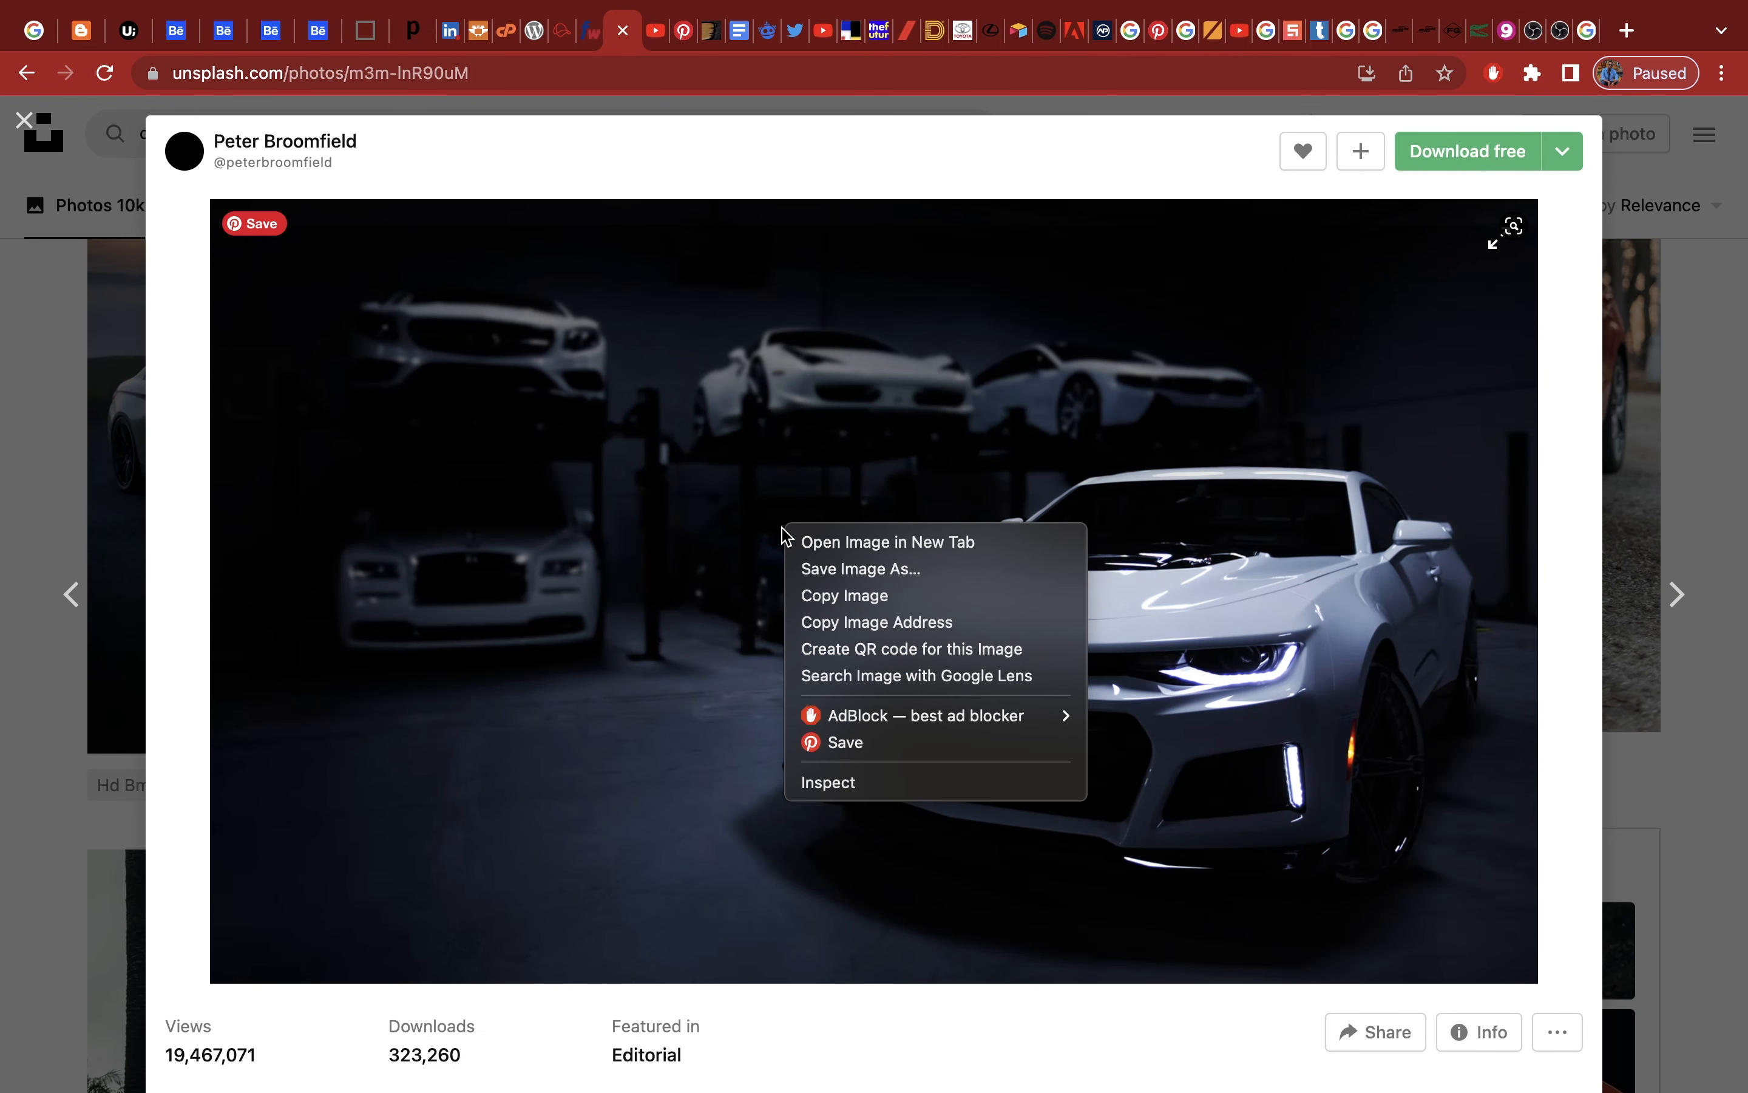
click(847, 604)
Step: Switch back to Adobe XD and paste the copied car photo onto the Web 1920 artboard
mouse_move(507, 1077)
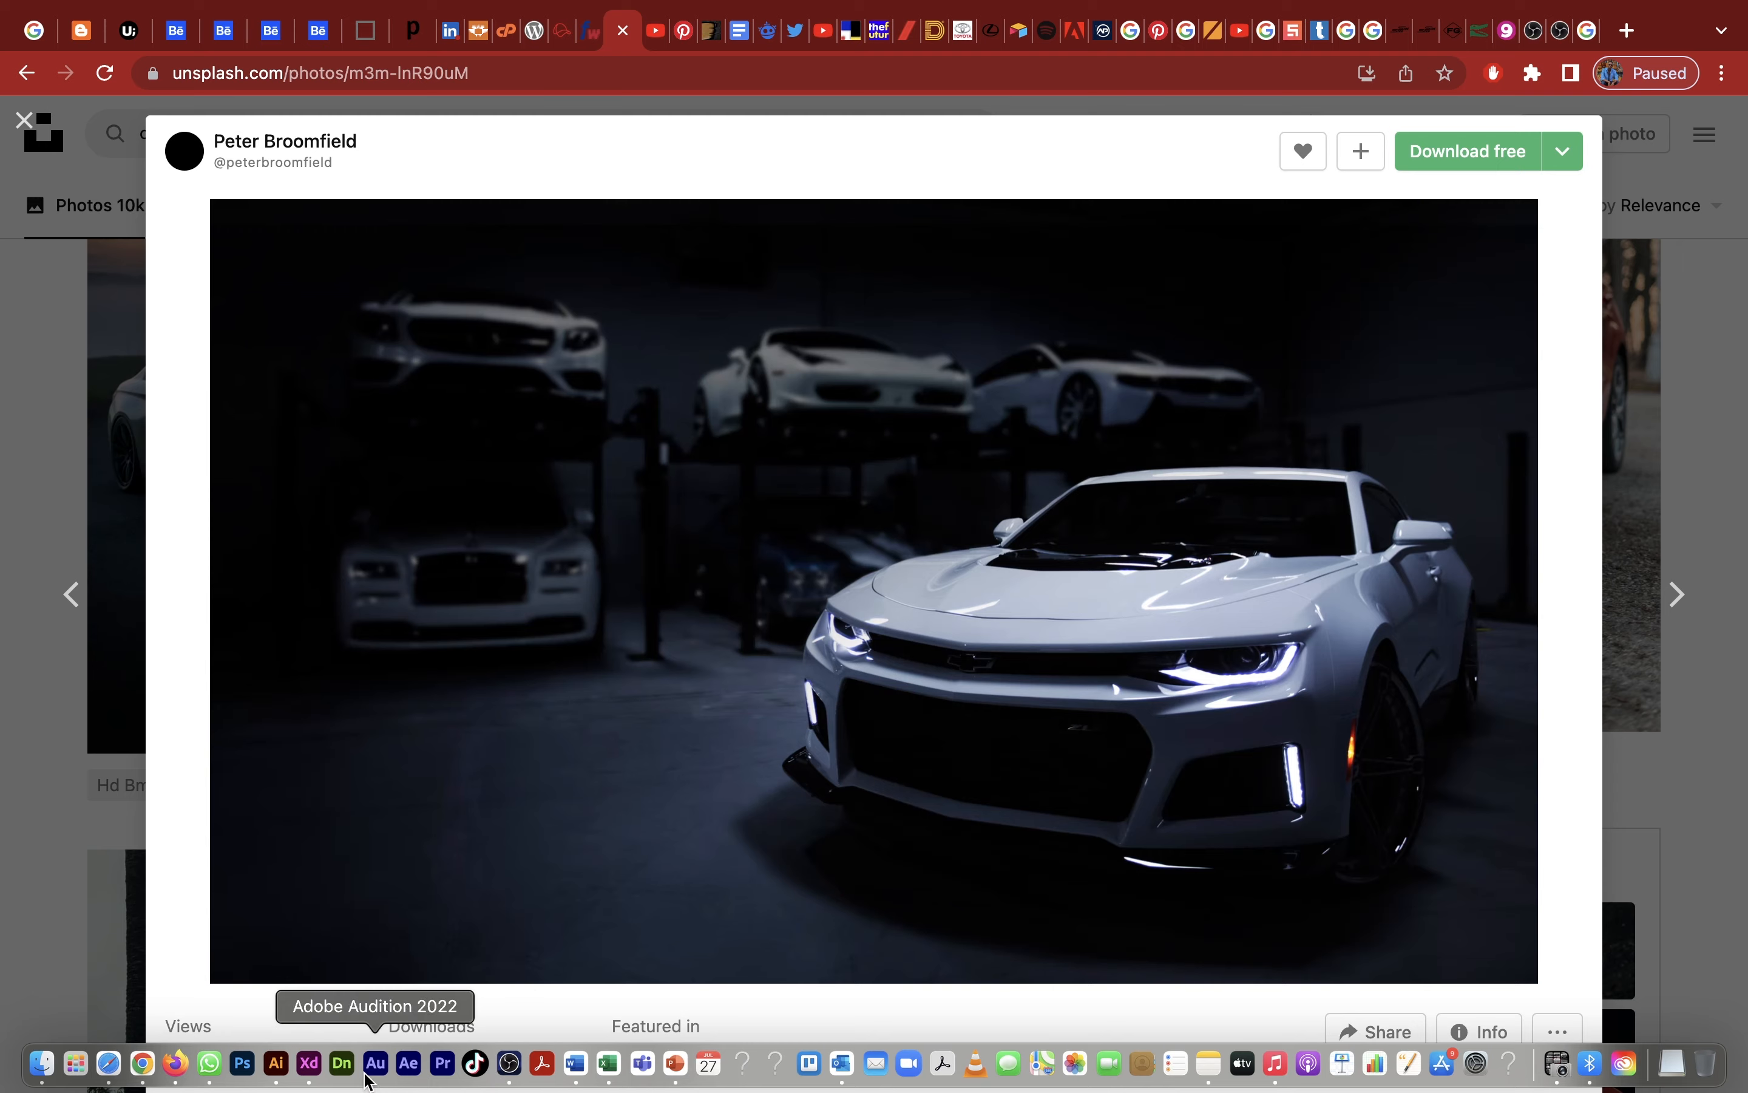
click(309, 1064)
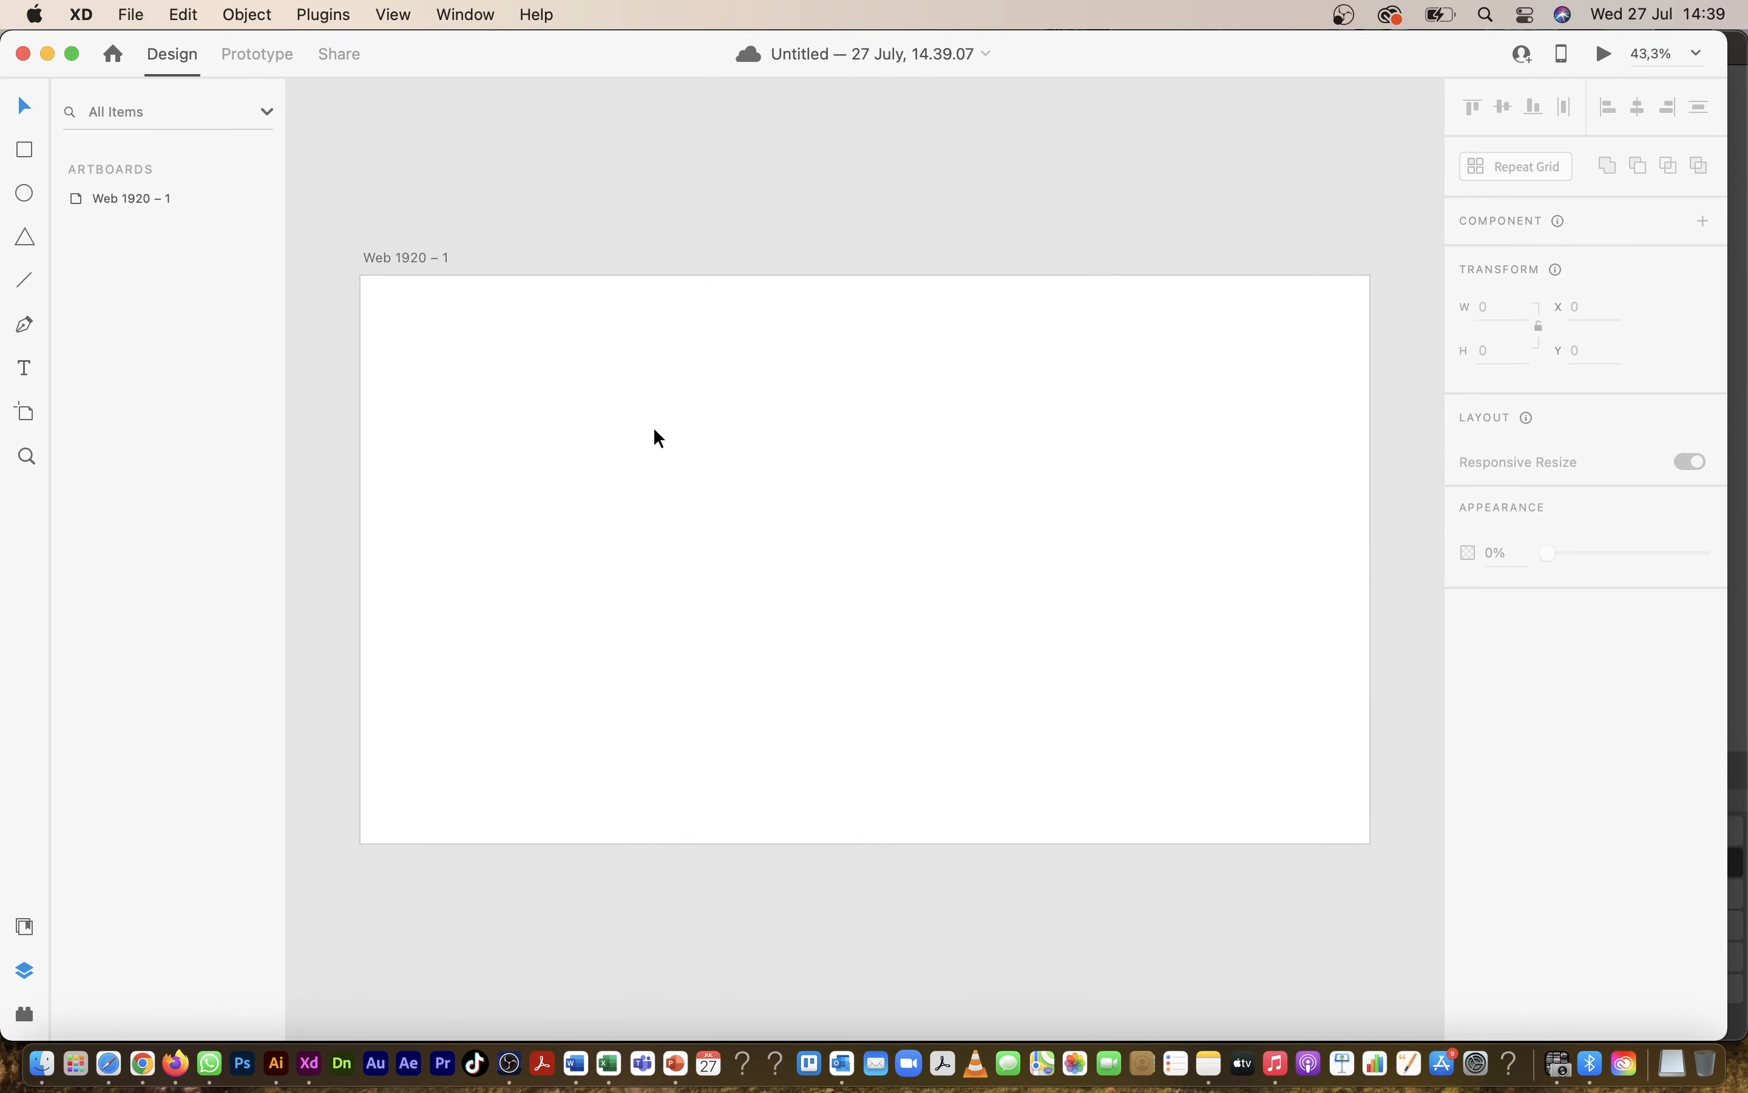
key(super+v)
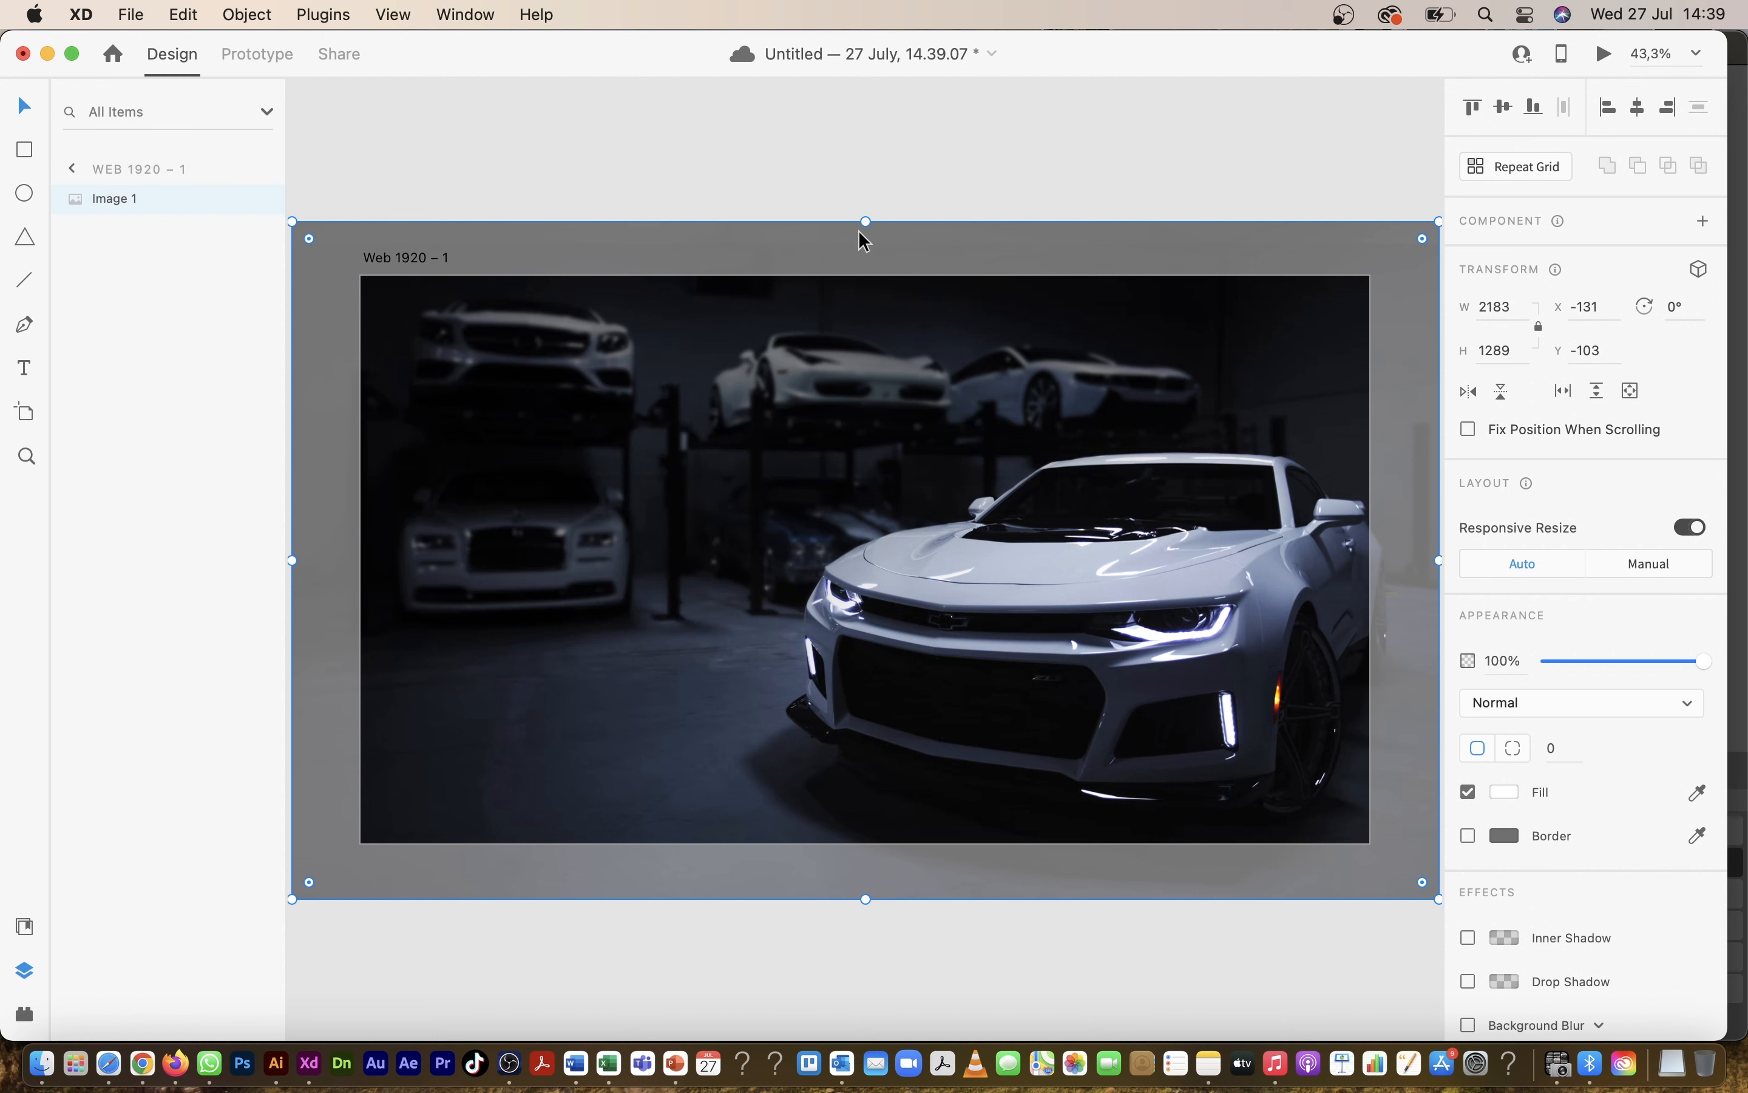
Step: Scale the car photo to the artboard's width, 1920 by 1134, positioned at X 0, Y 0
drag(866, 220, 871, 275)
mouse_move(1395, 899)
mouse_down()
mouse_move(1362, 871)
mouse_move(1372, 886)
mouse_up()
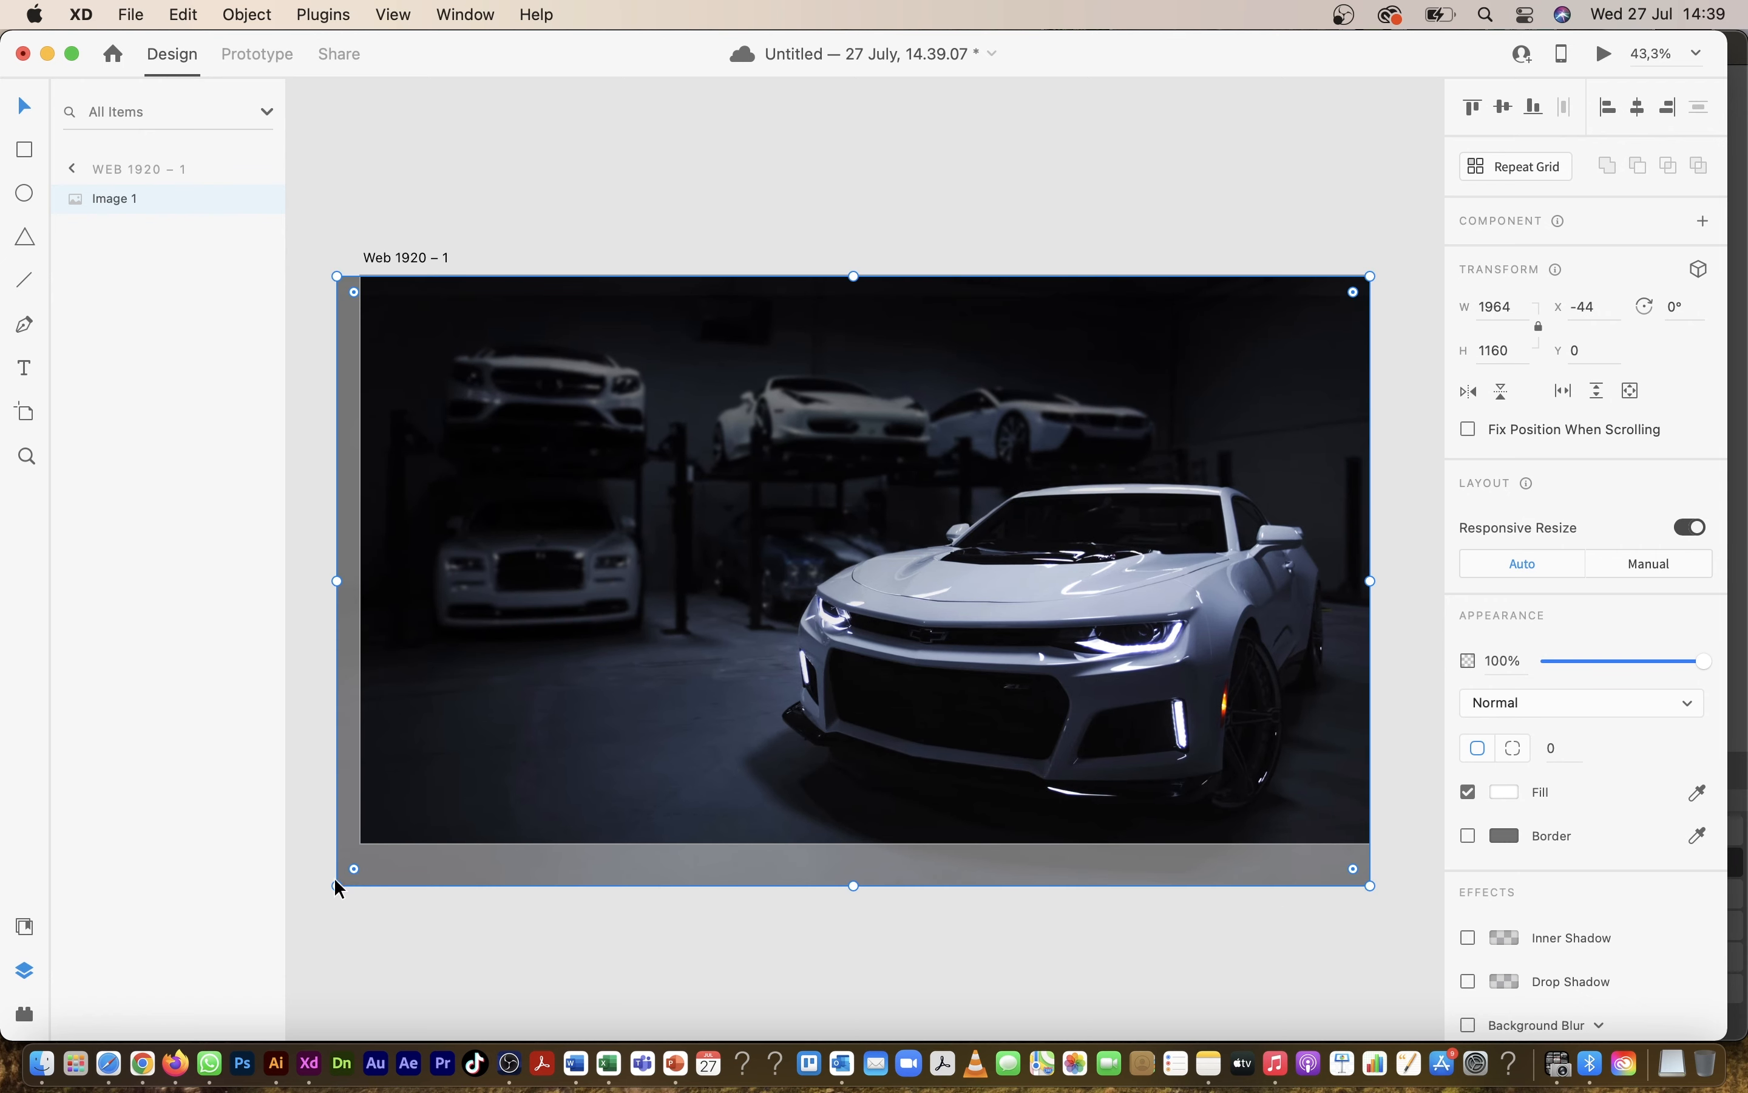
drag(337, 887, 359, 866)
click(734, 168)
click(750, 343)
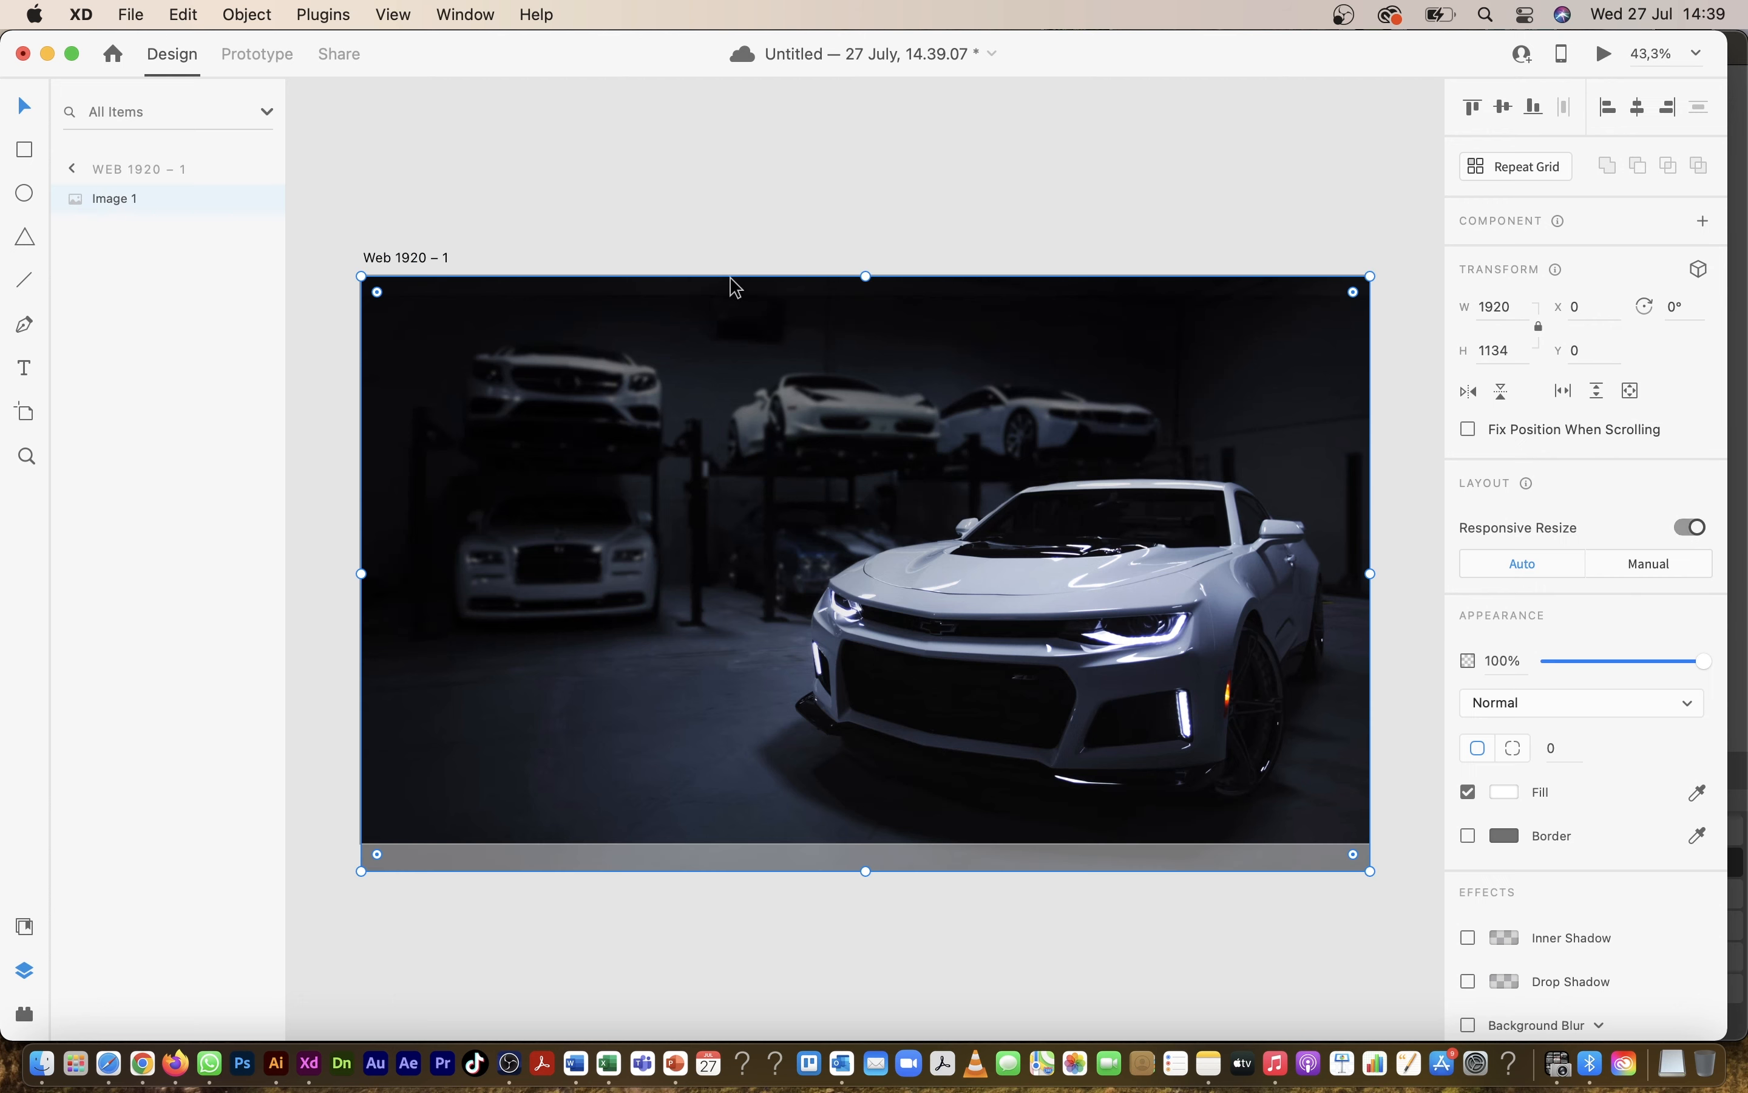
click(737, 220)
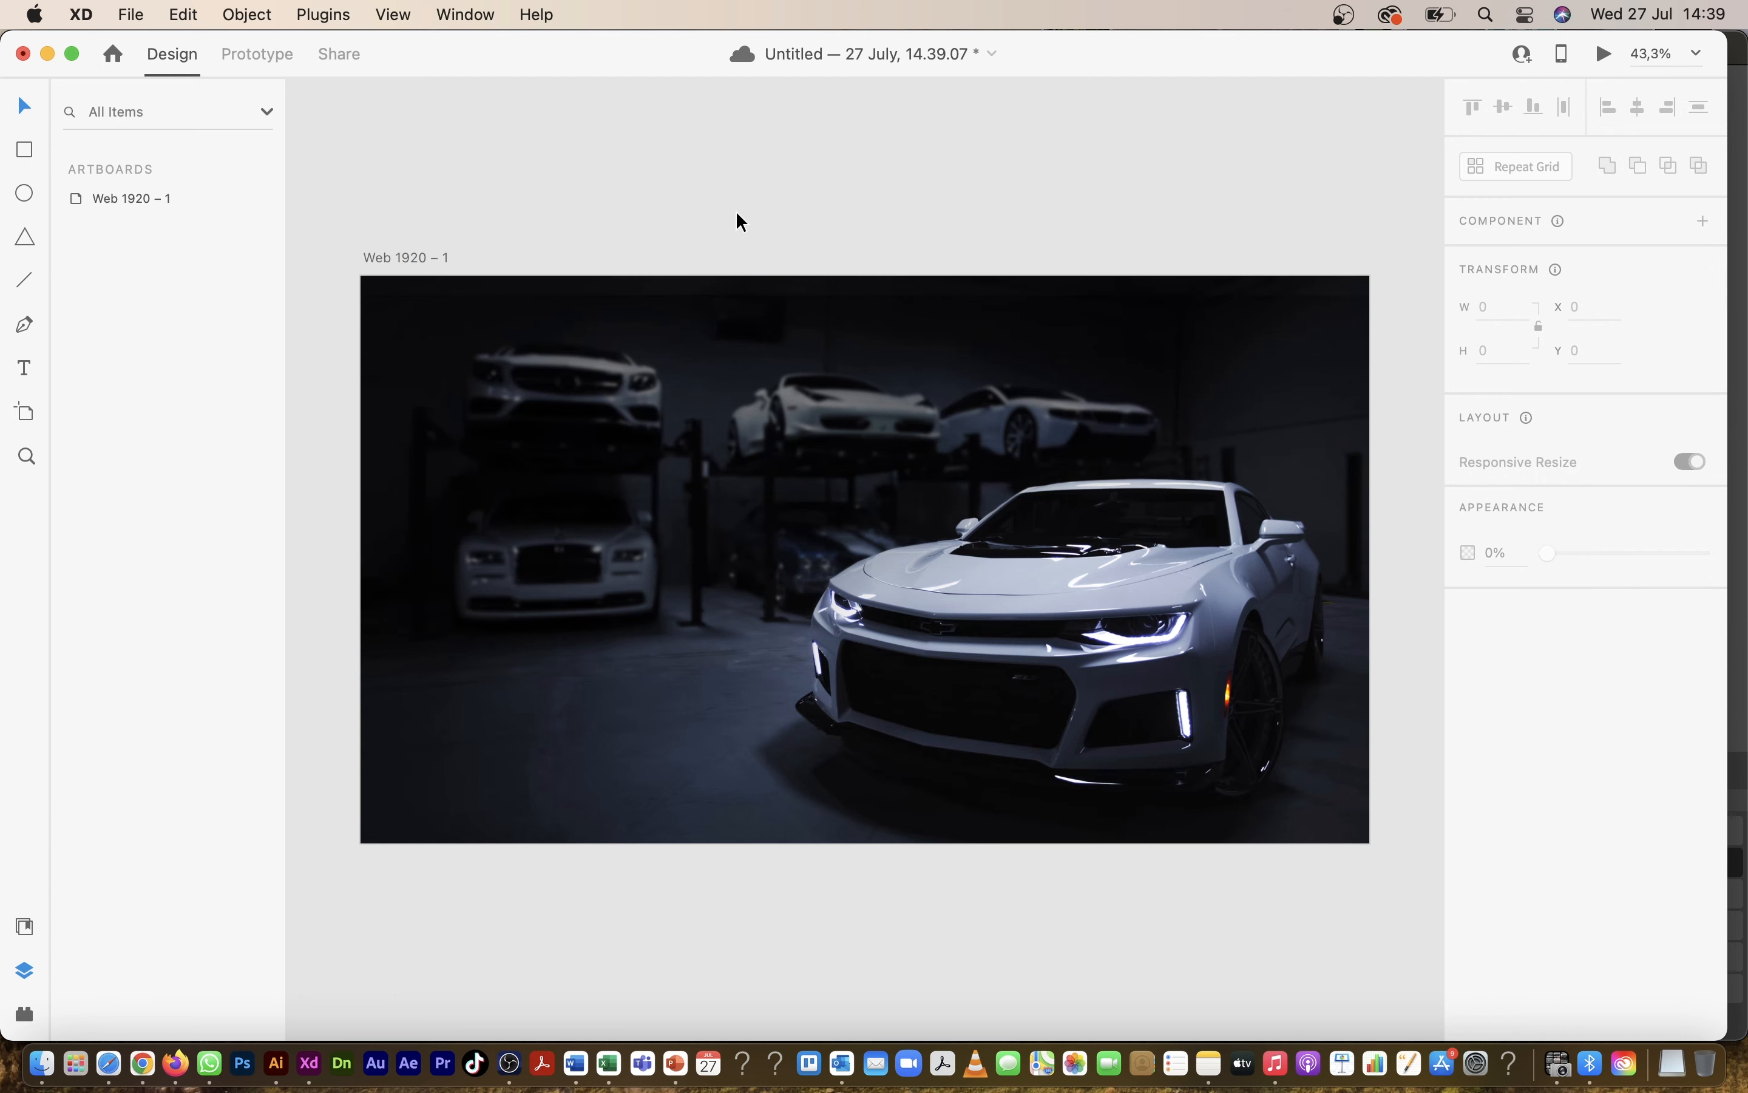
Step: Add the point text "cars4sale" on the pasteboard above the artboard
click(28, 370)
click(574, 187)
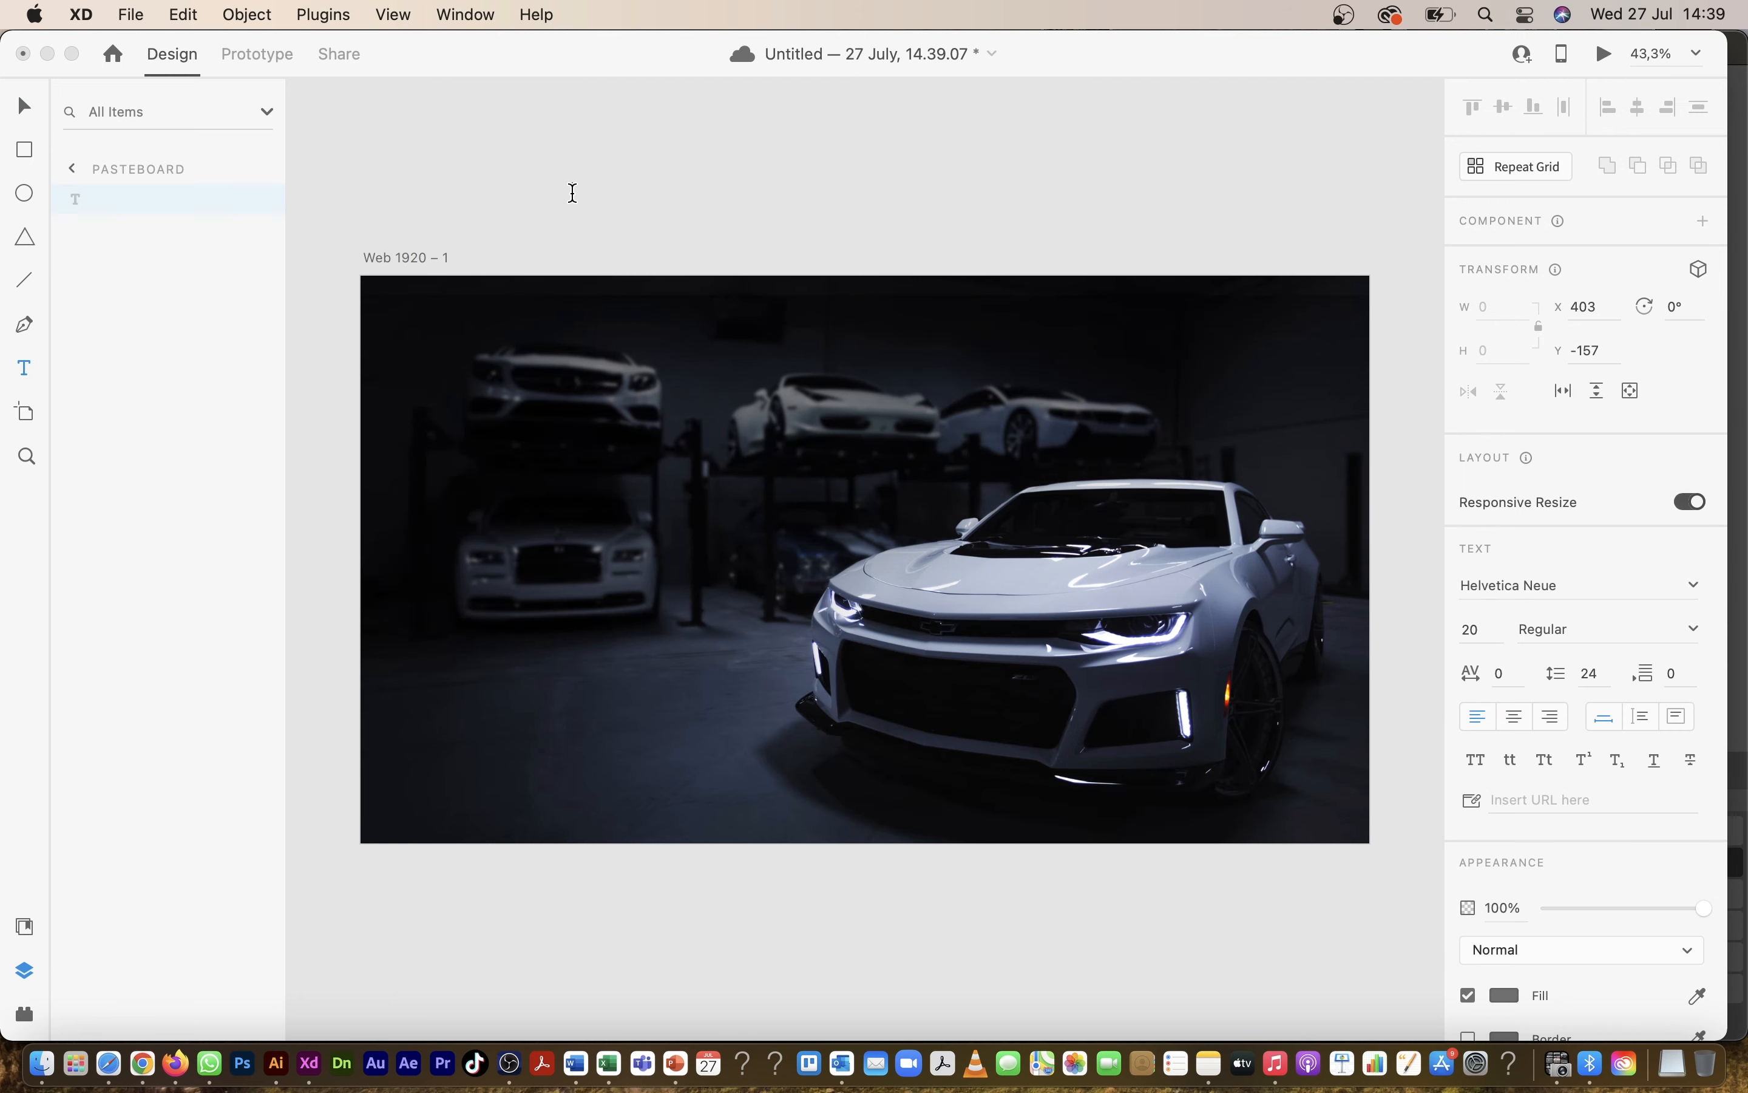
click(591, 204)
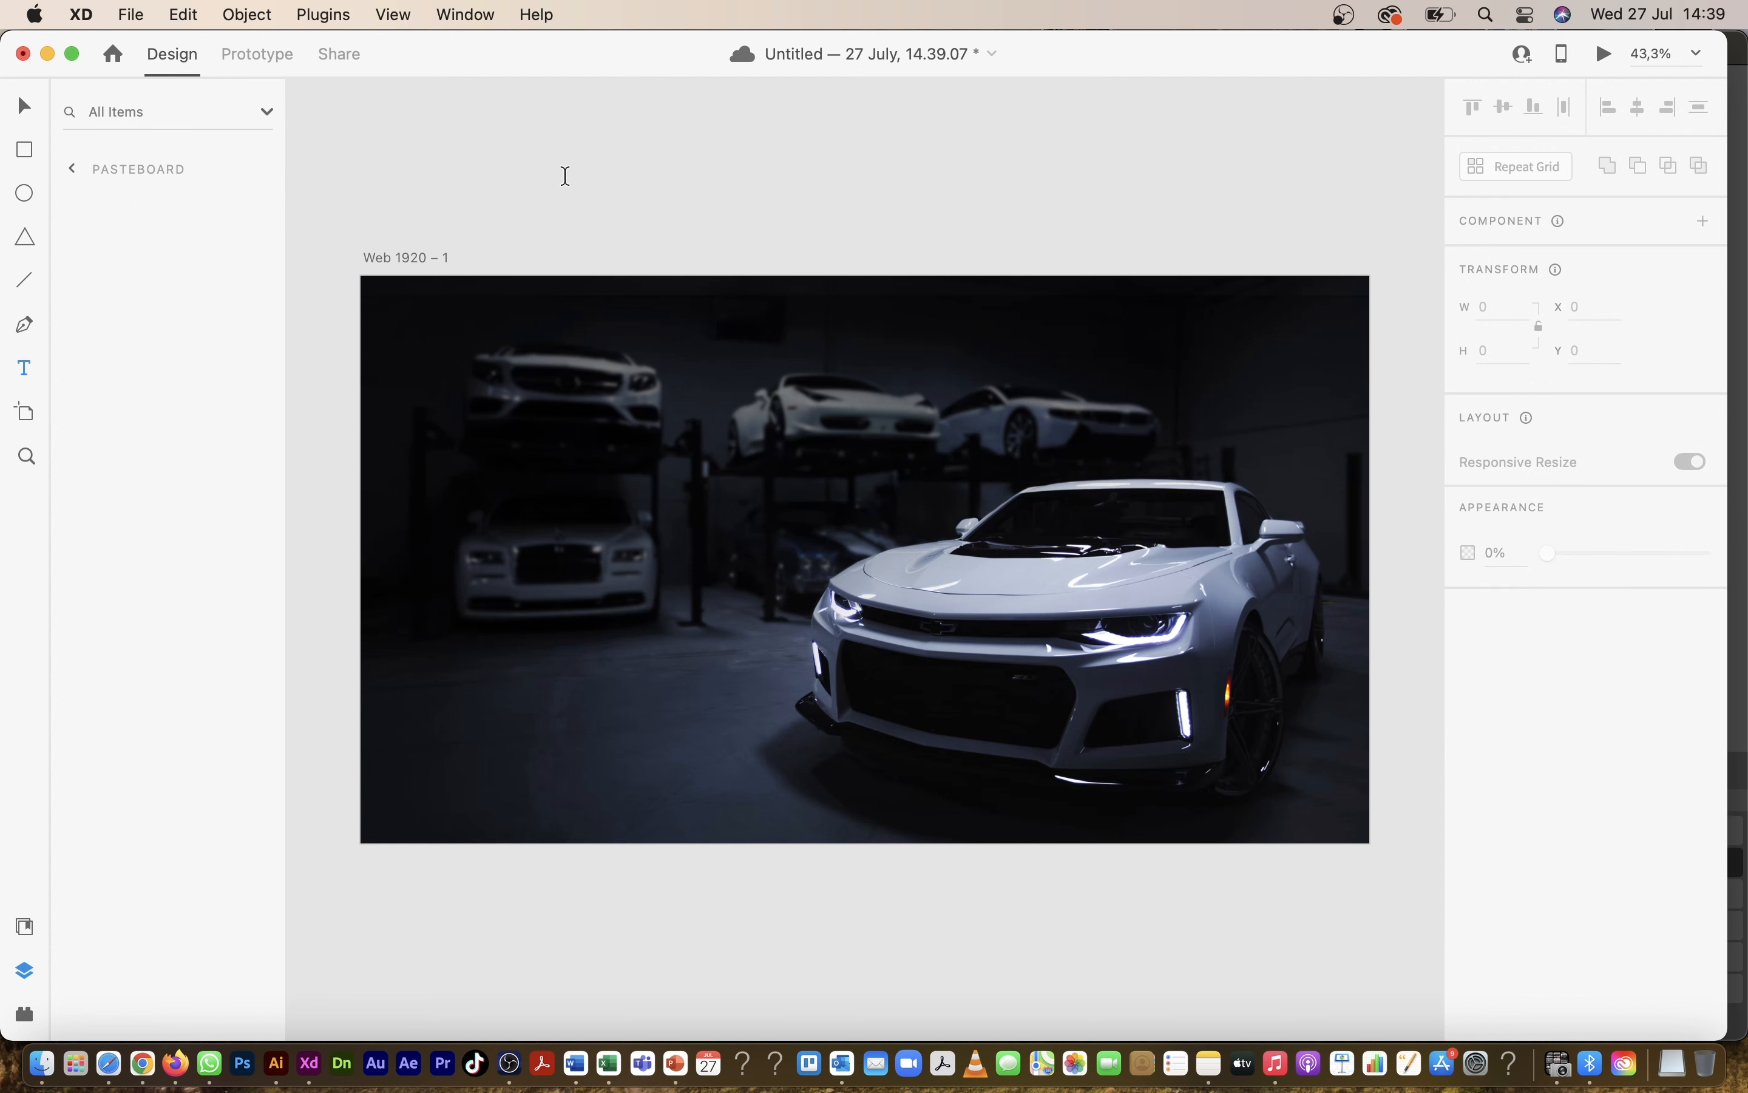
click(566, 182)
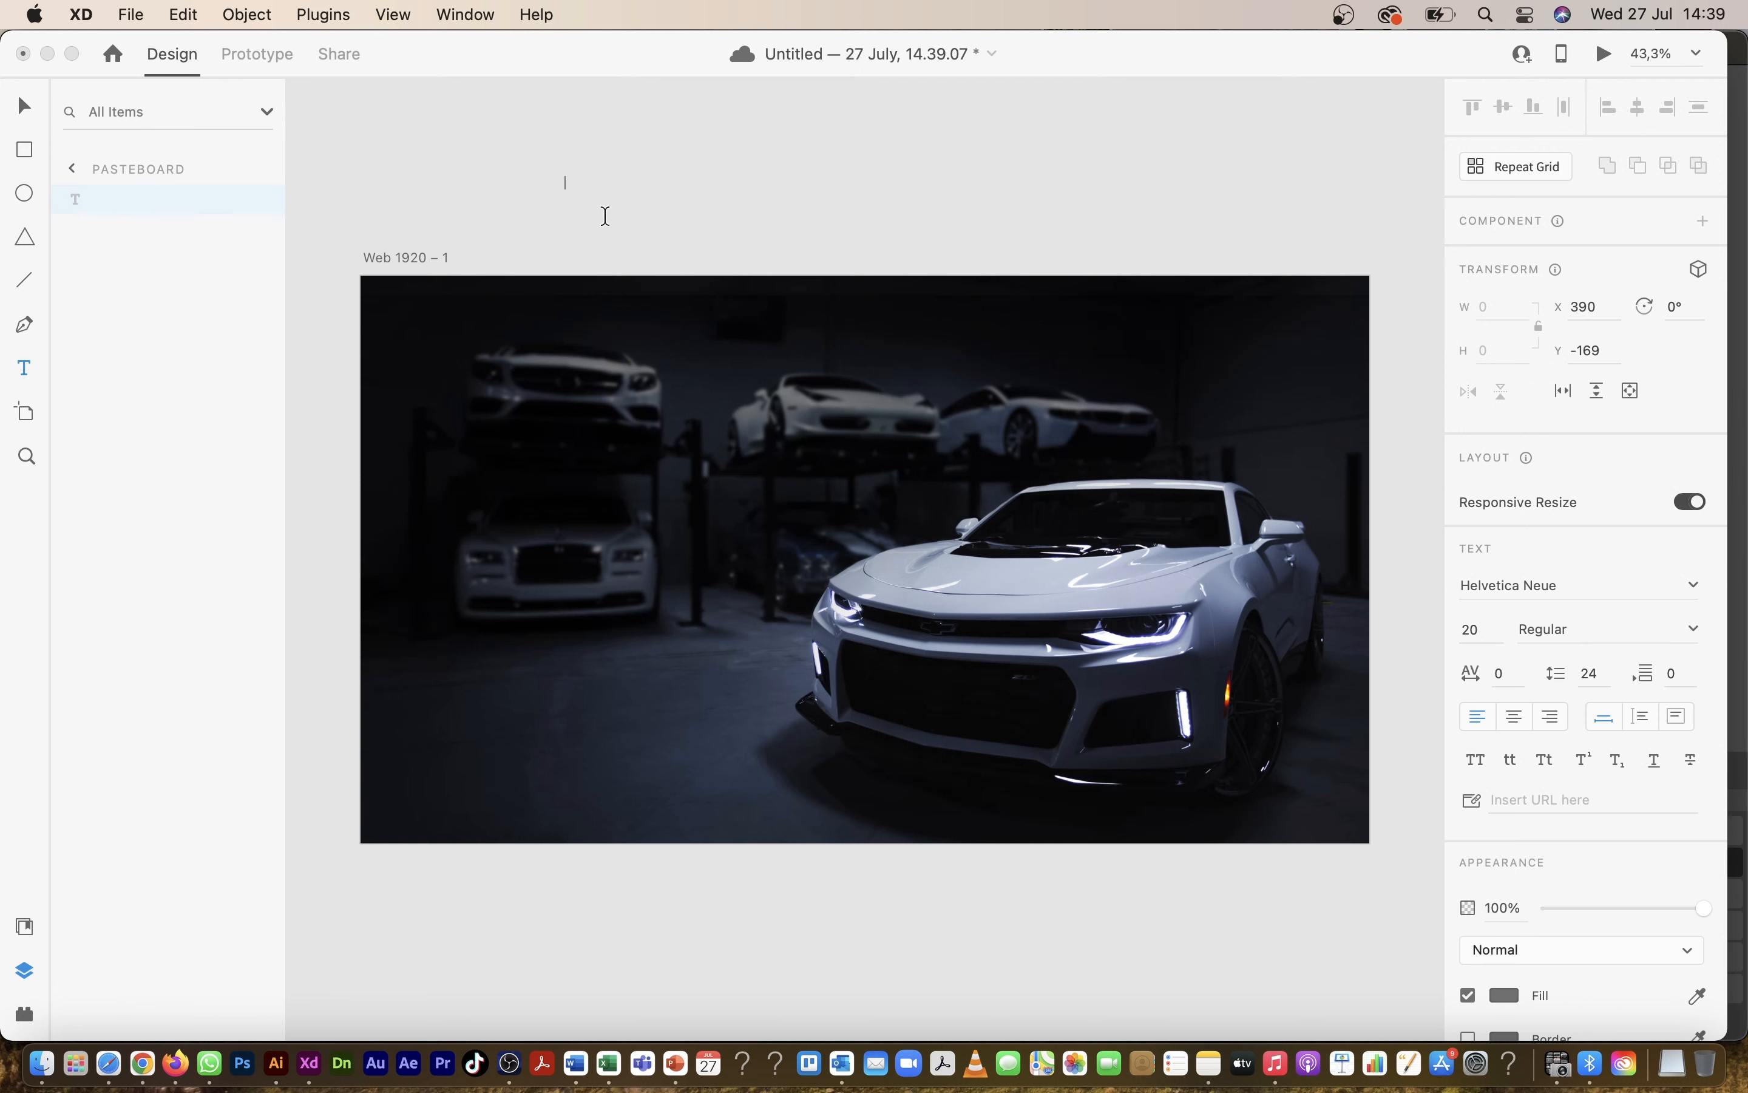
text(cars4sale)
key(Escape)
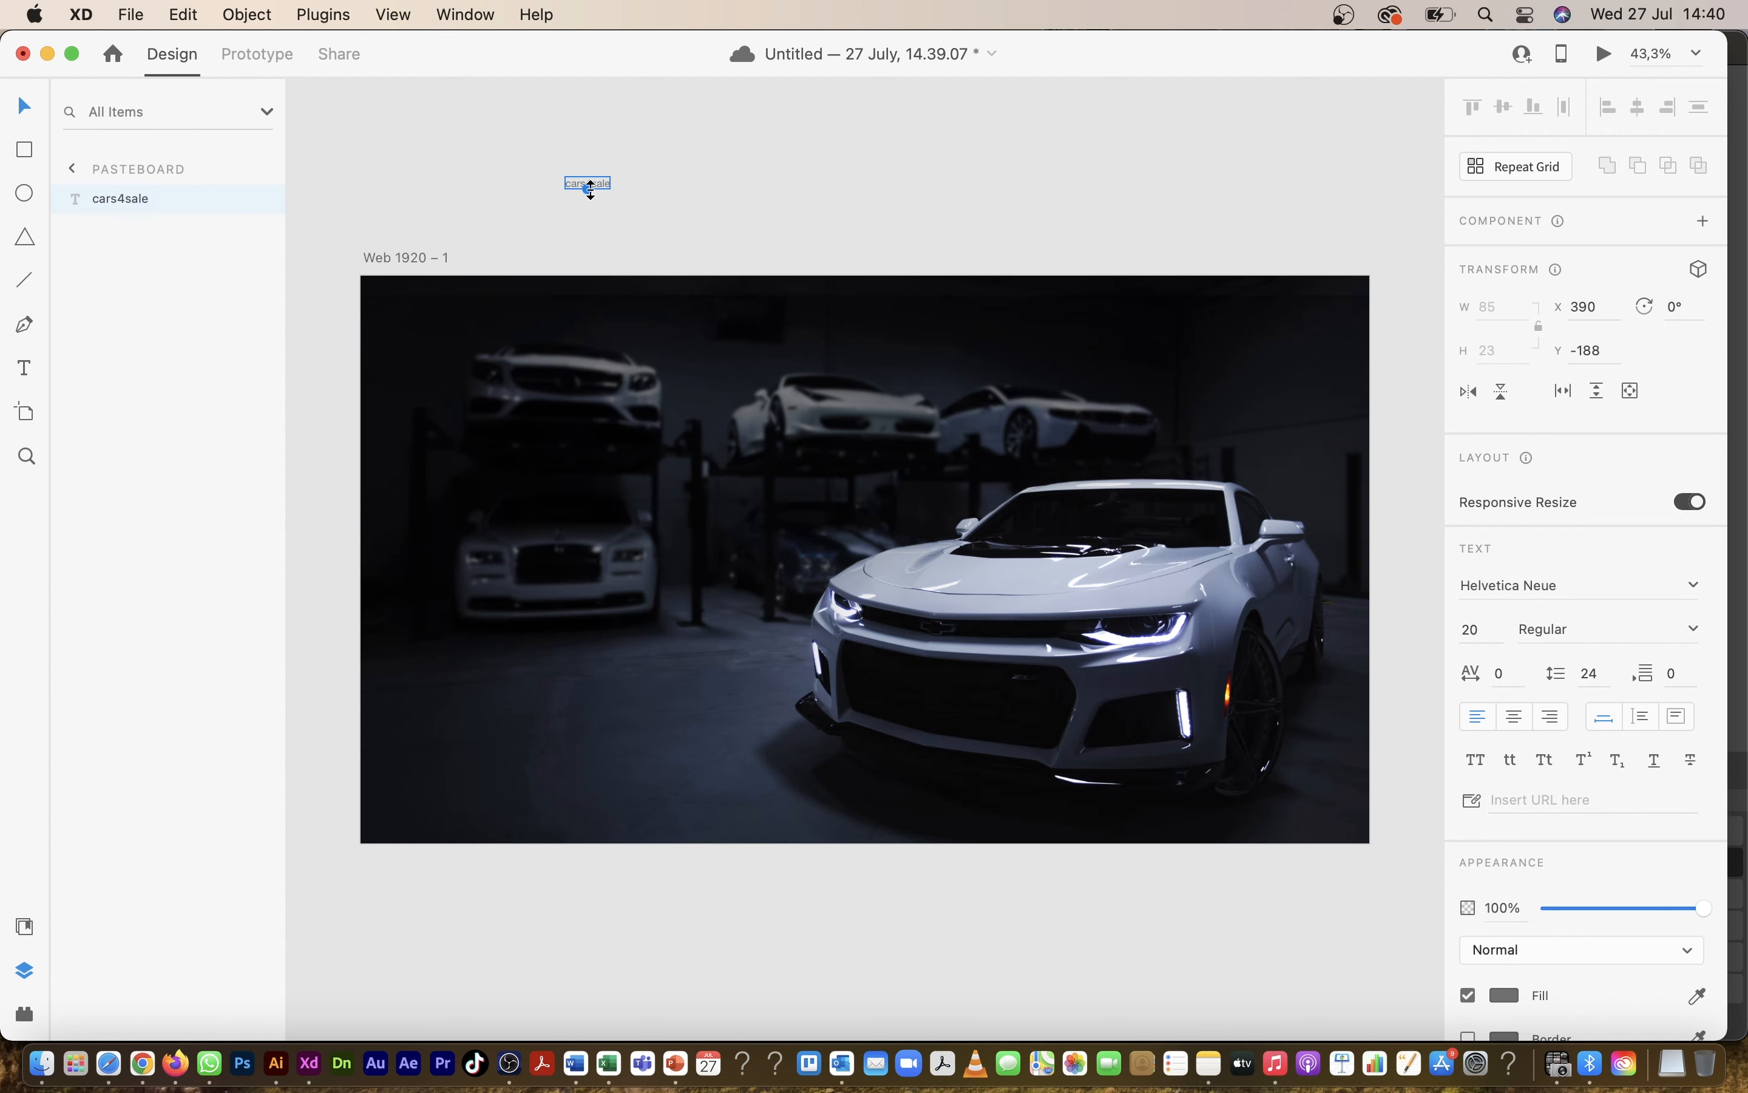
Step: Enlarge the cars4sale text to a font size of about 101 and set its font to Montserrat
drag(590, 189, 598, 238)
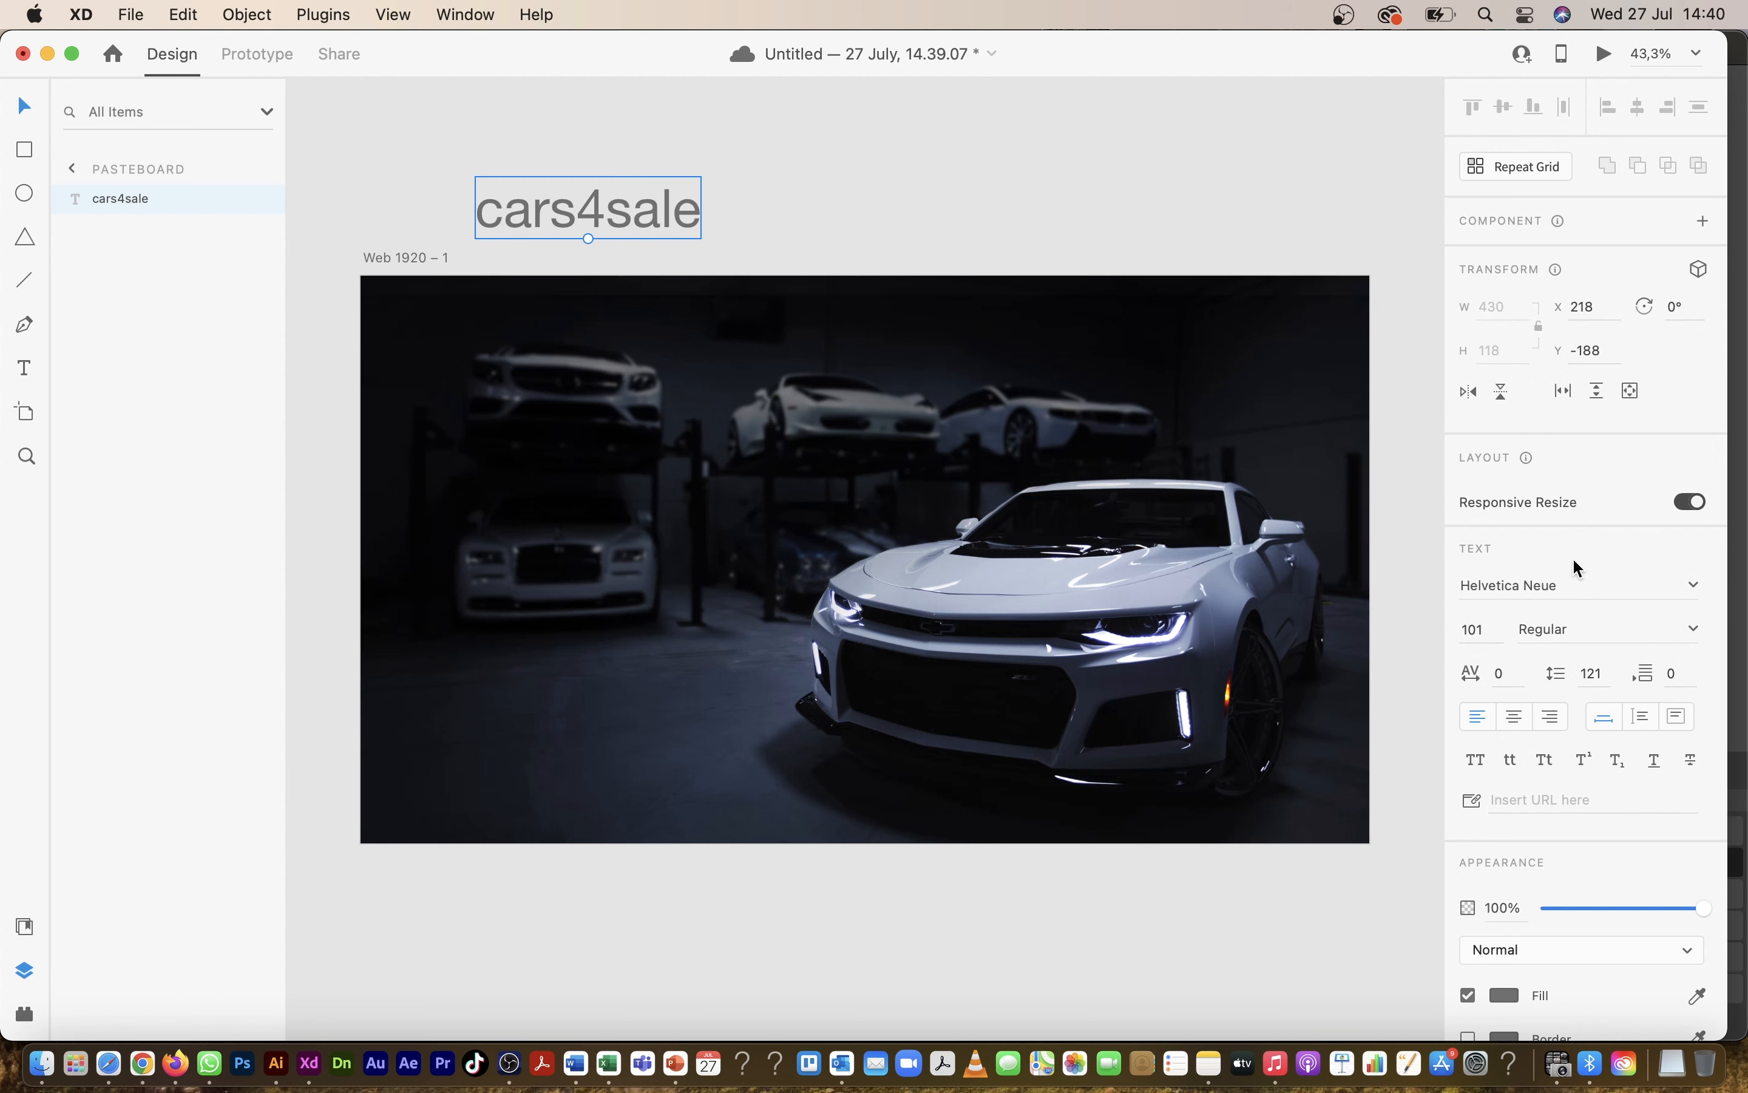
click(1566, 589)
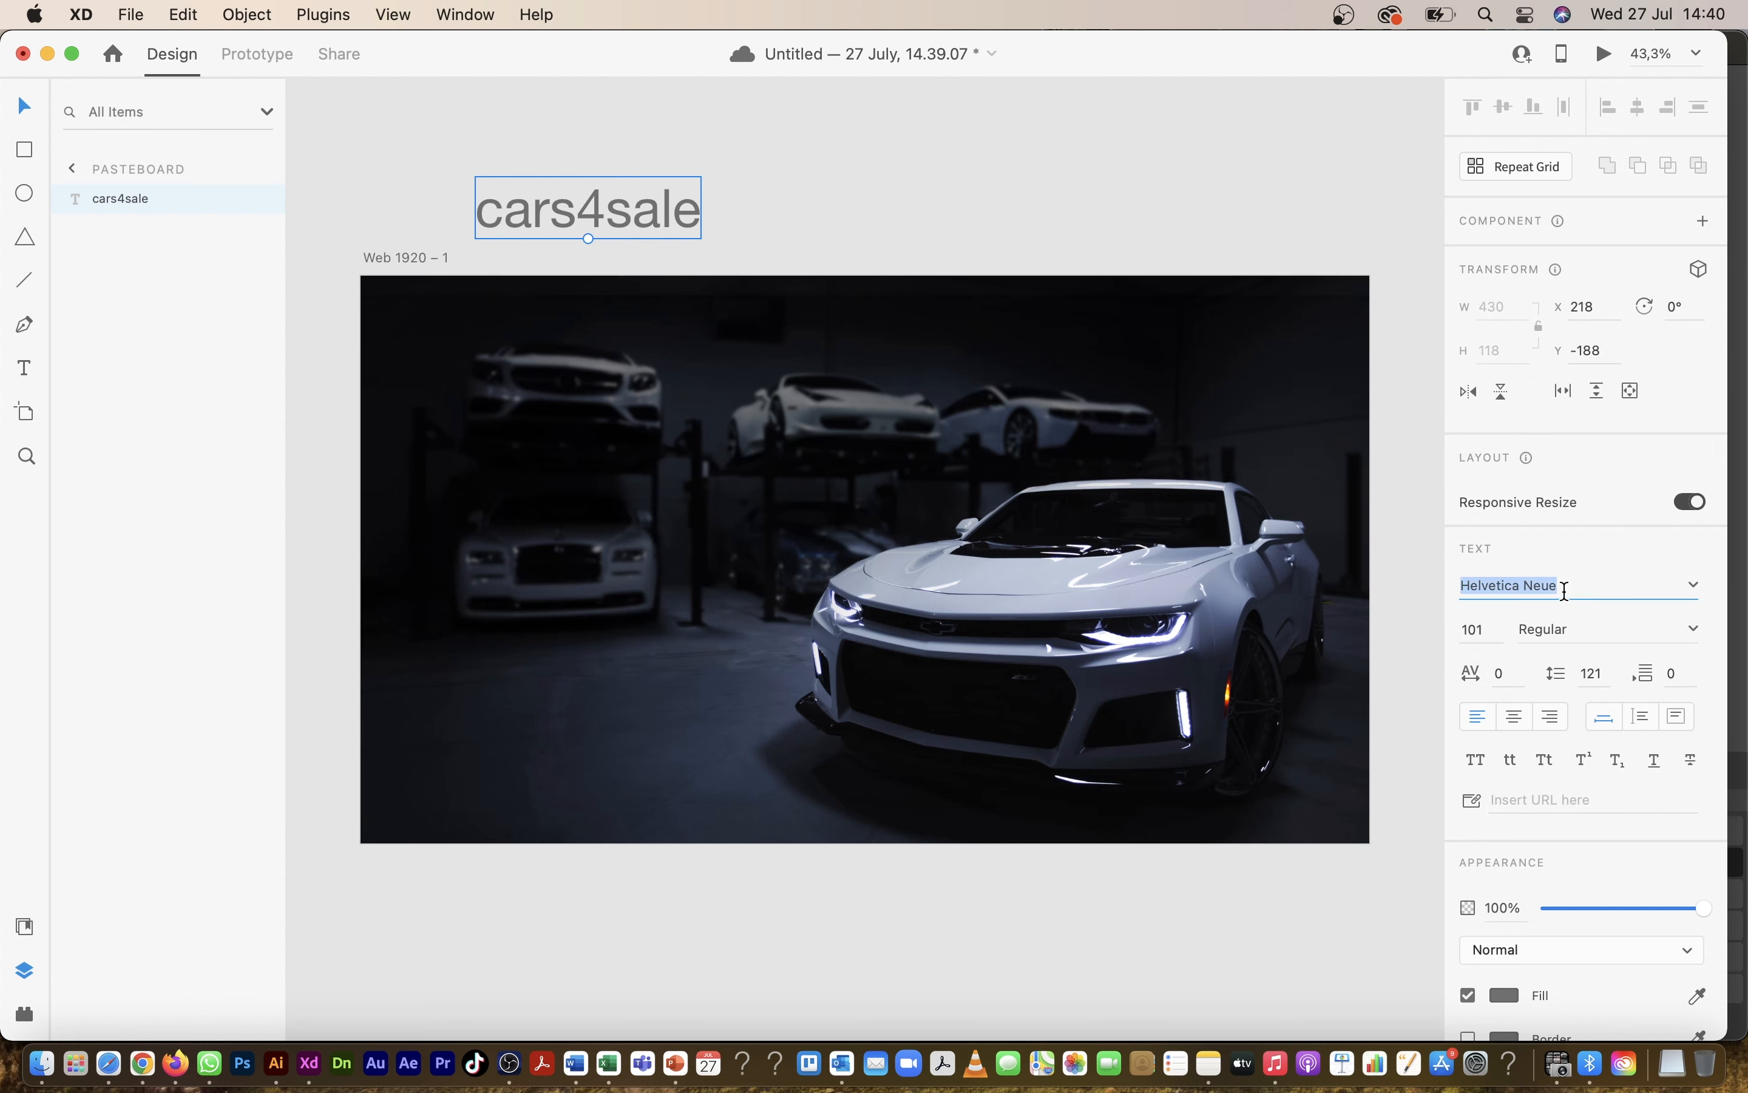
text(Montserrat)
key(Return)
Step: Set the word "cars" in the cars4sale text to the SemiBold weight
double_click(596, 213)
click(584, 212)
drag(584, 212, 469, 211)
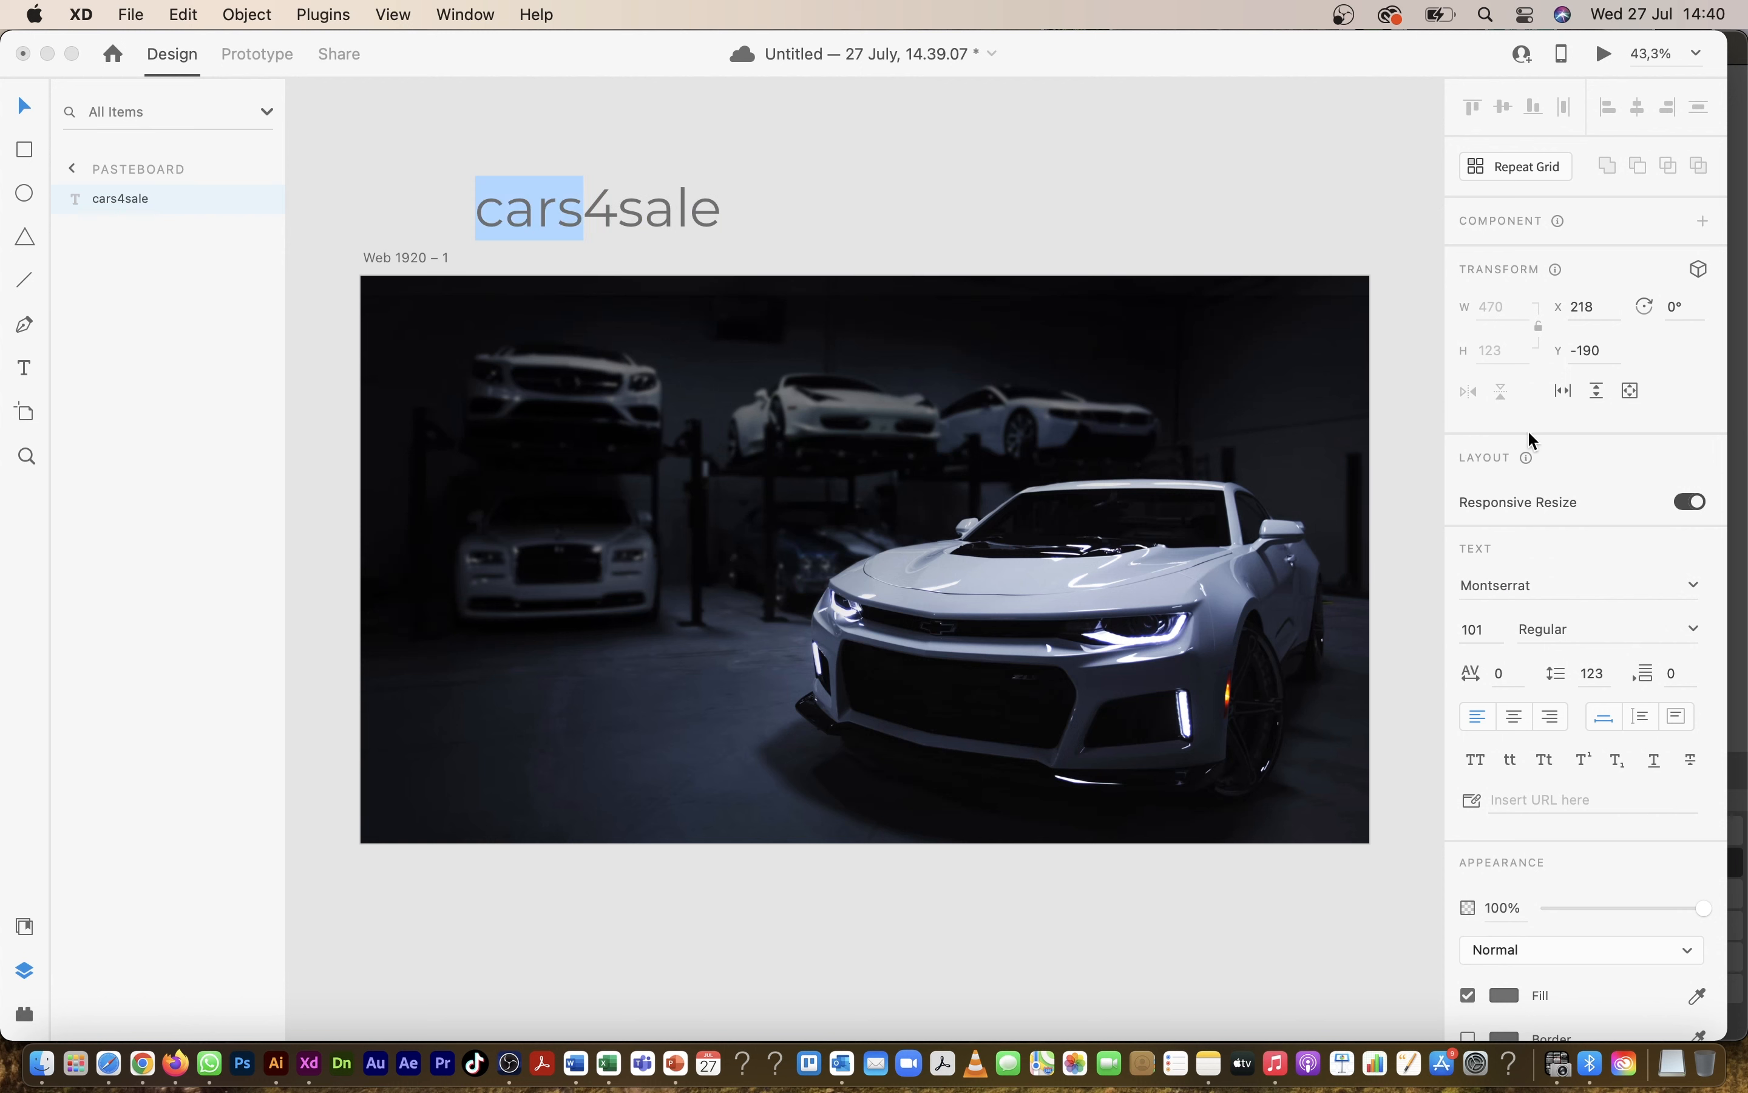
click(1691, 629)
click(1696, 634)
click(1696, 635)
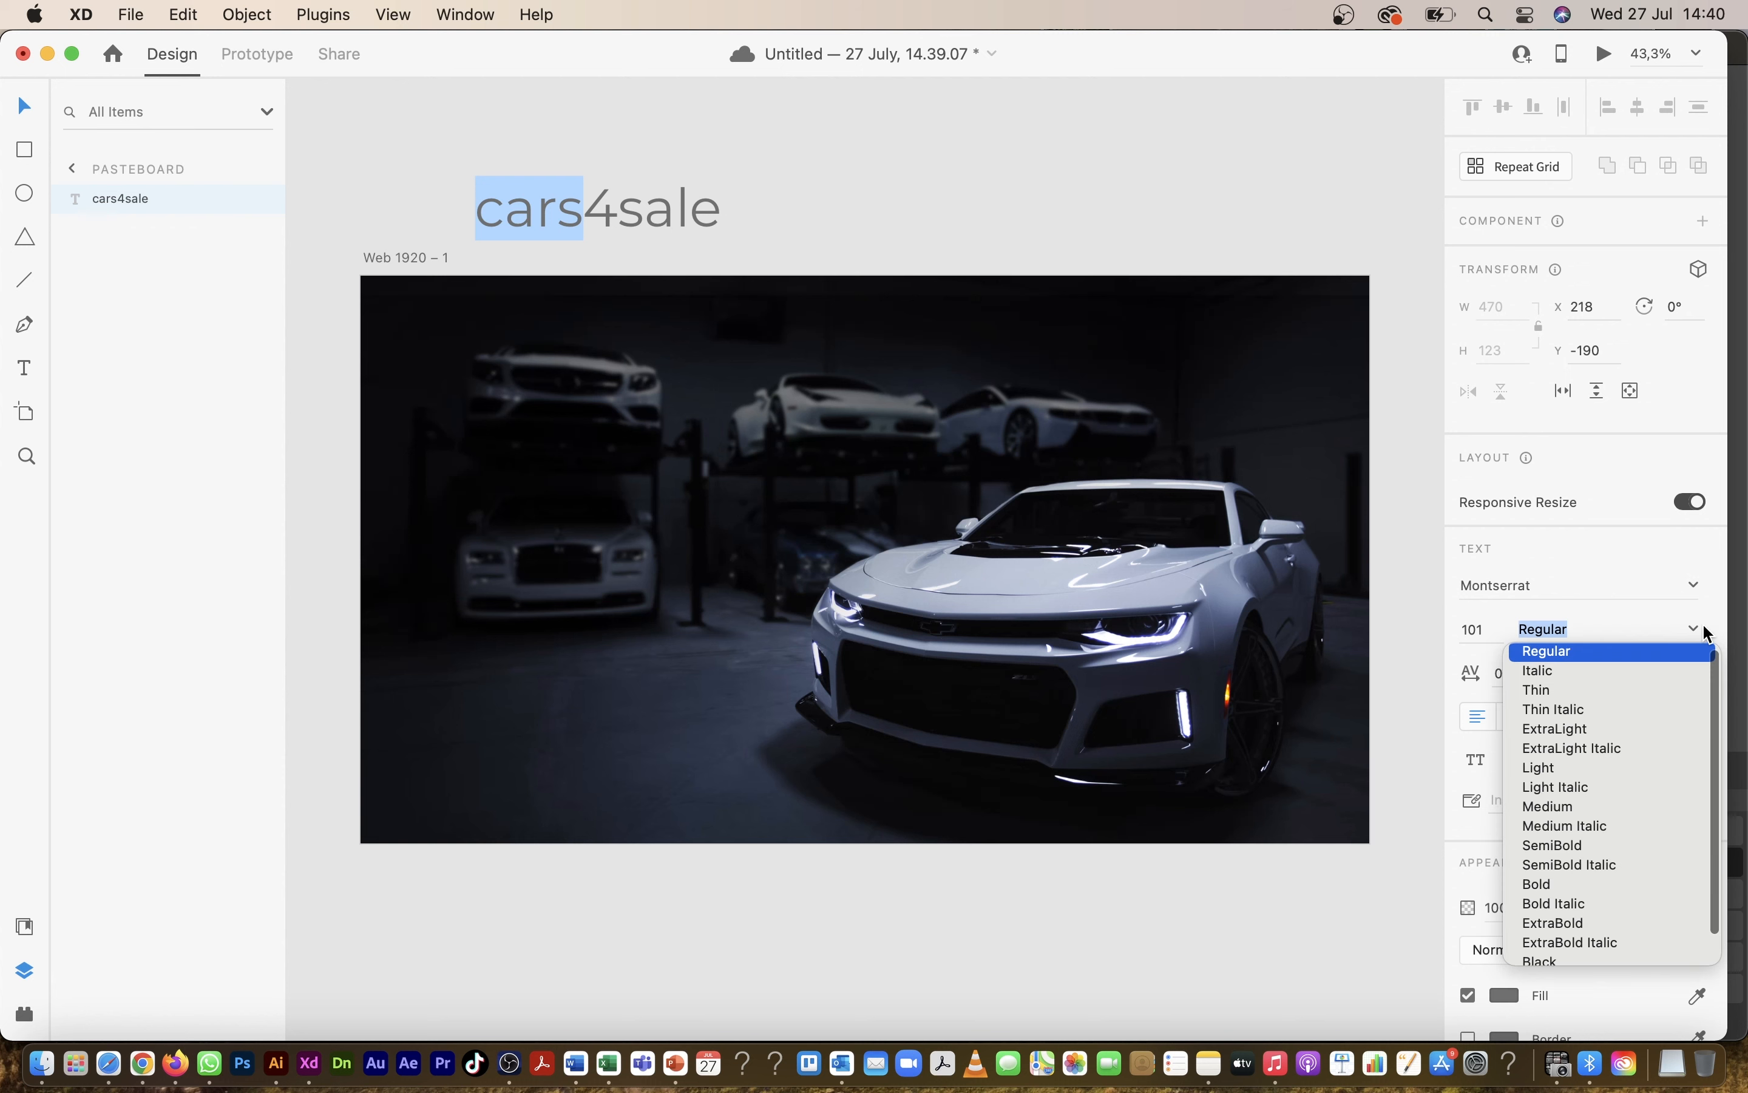
click(1561, 845)
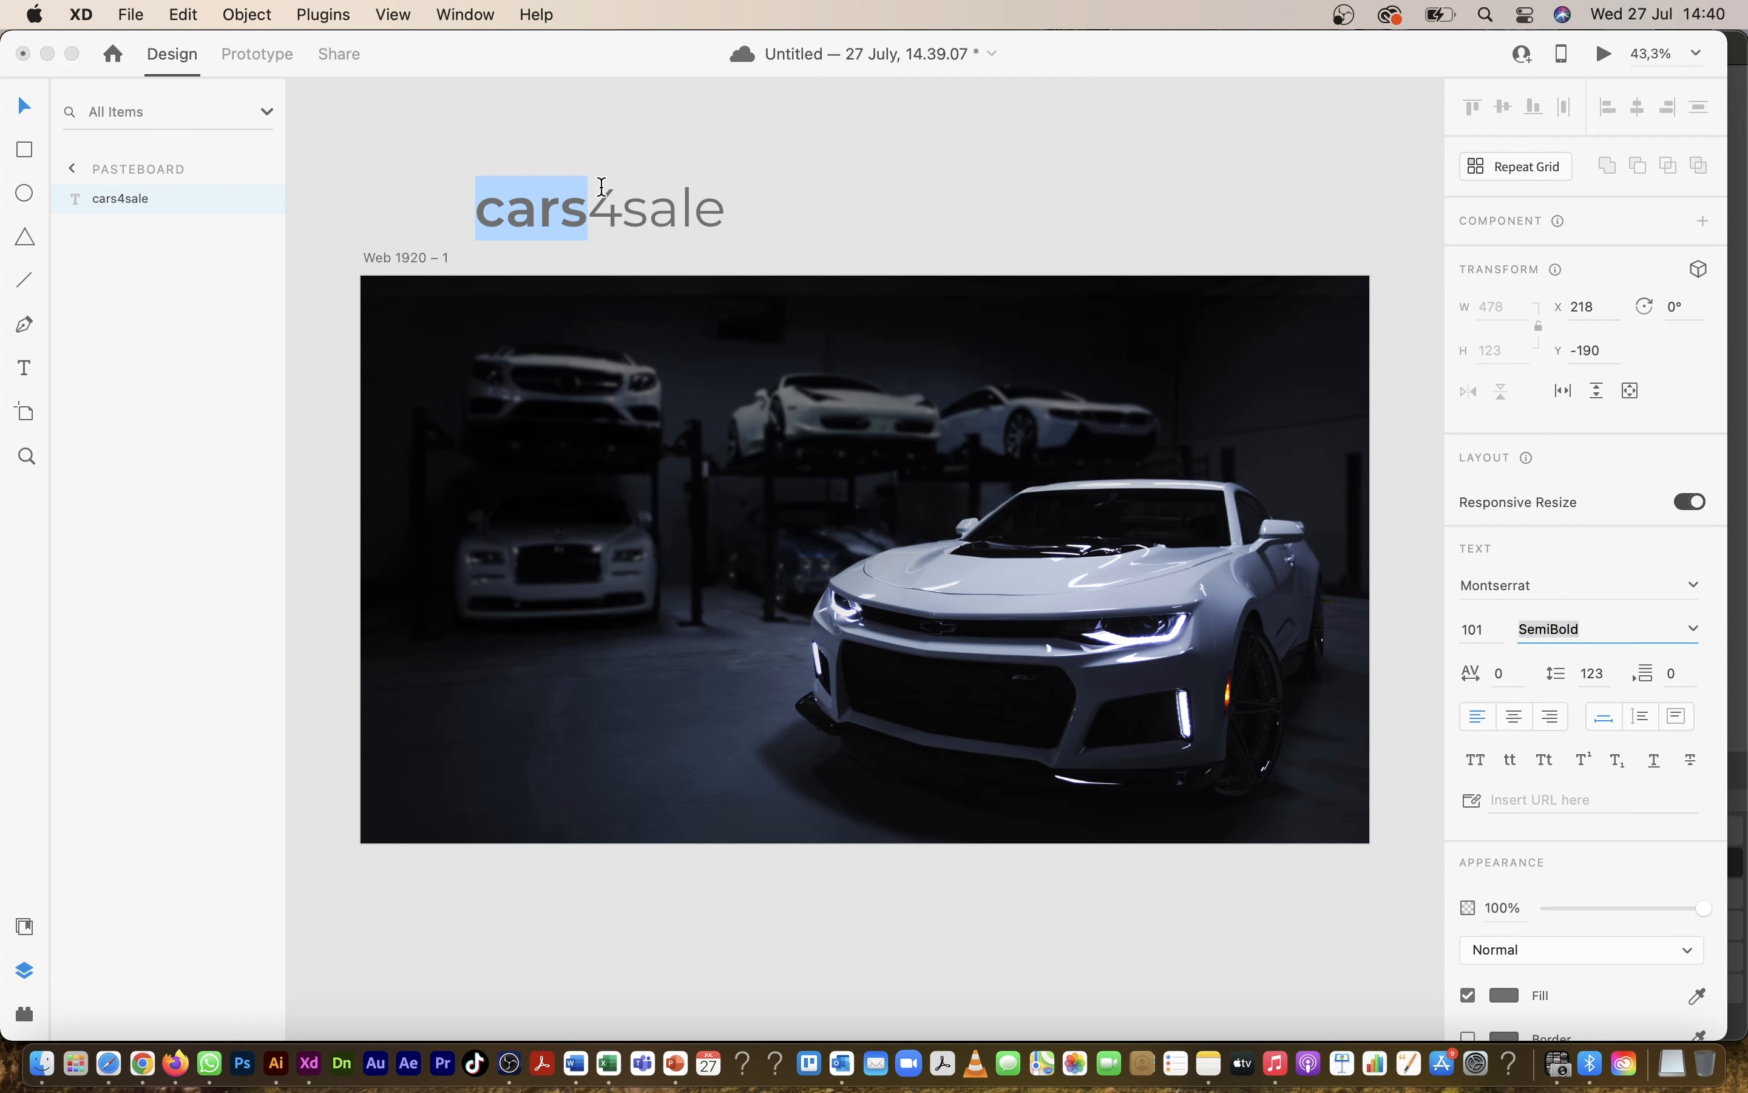
Step: Set the word "sale" in the cars4sale text to the SemiBold weight
drag(623, 209, 728, 210)
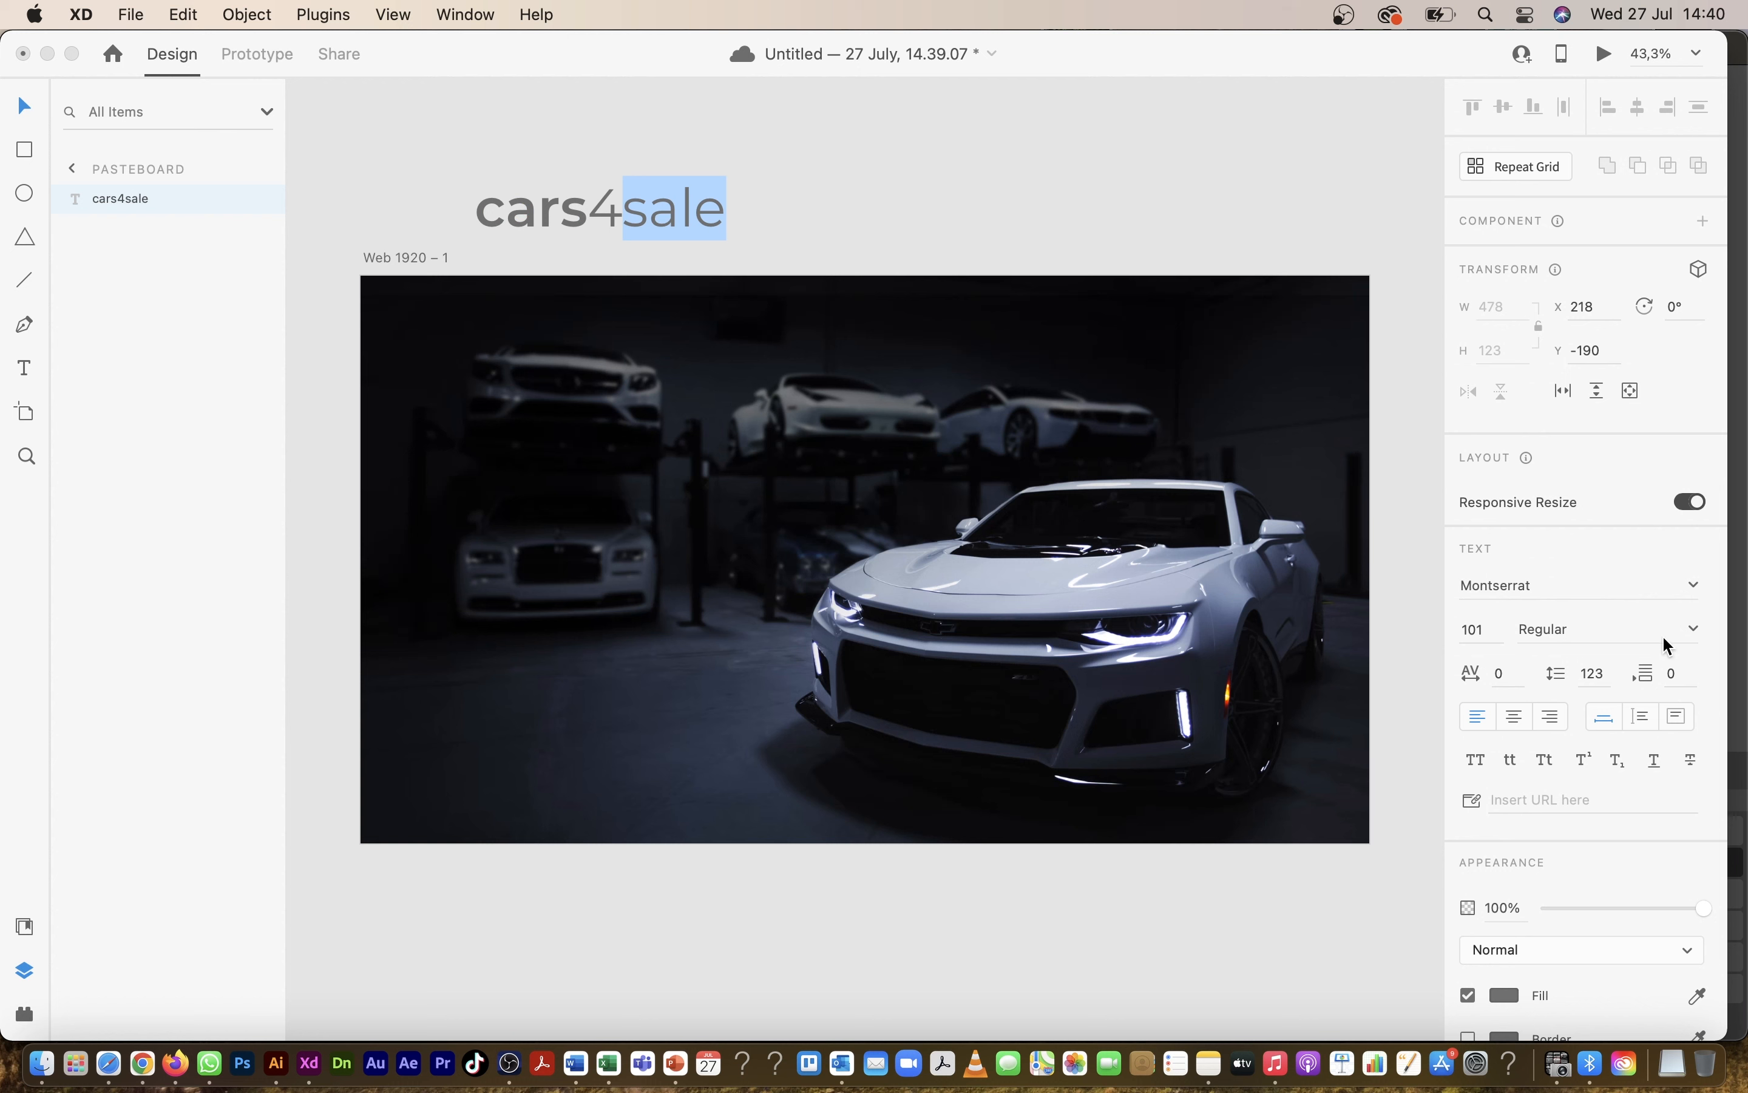
click(1692, 628)
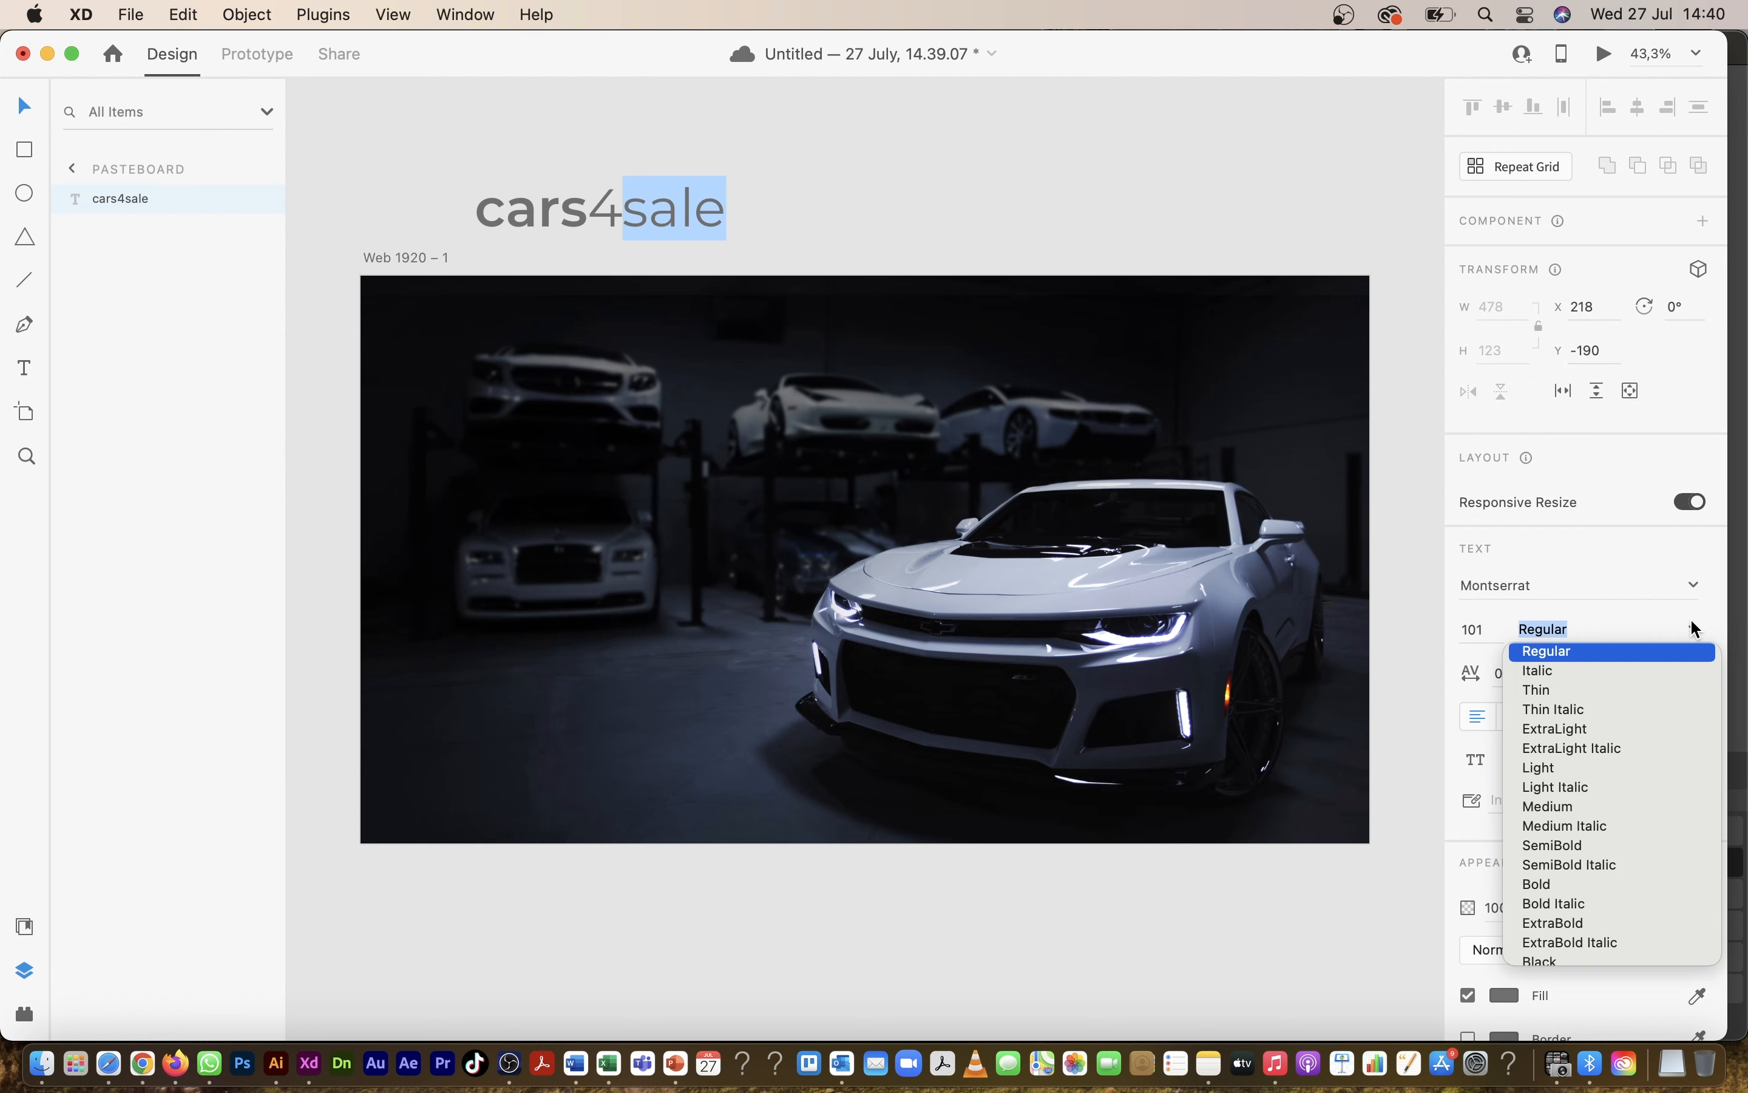
click(1582, 845)
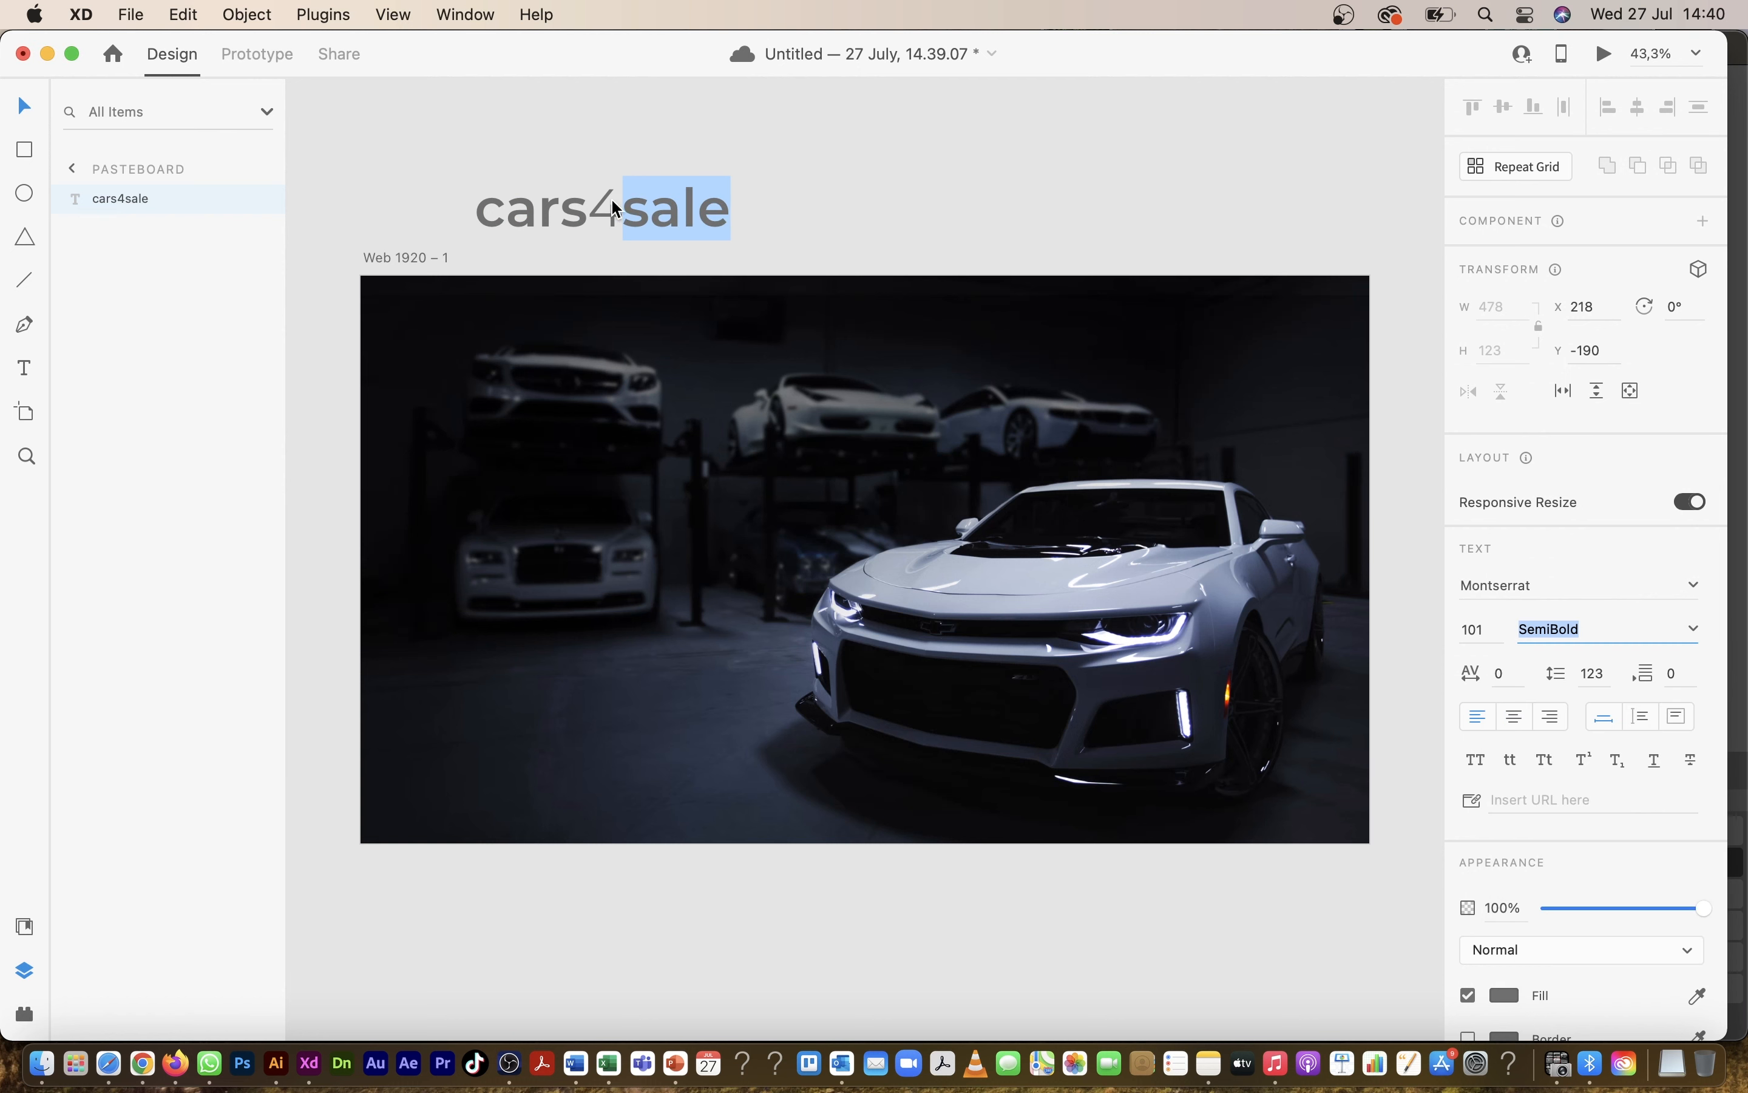
click(635, 212)
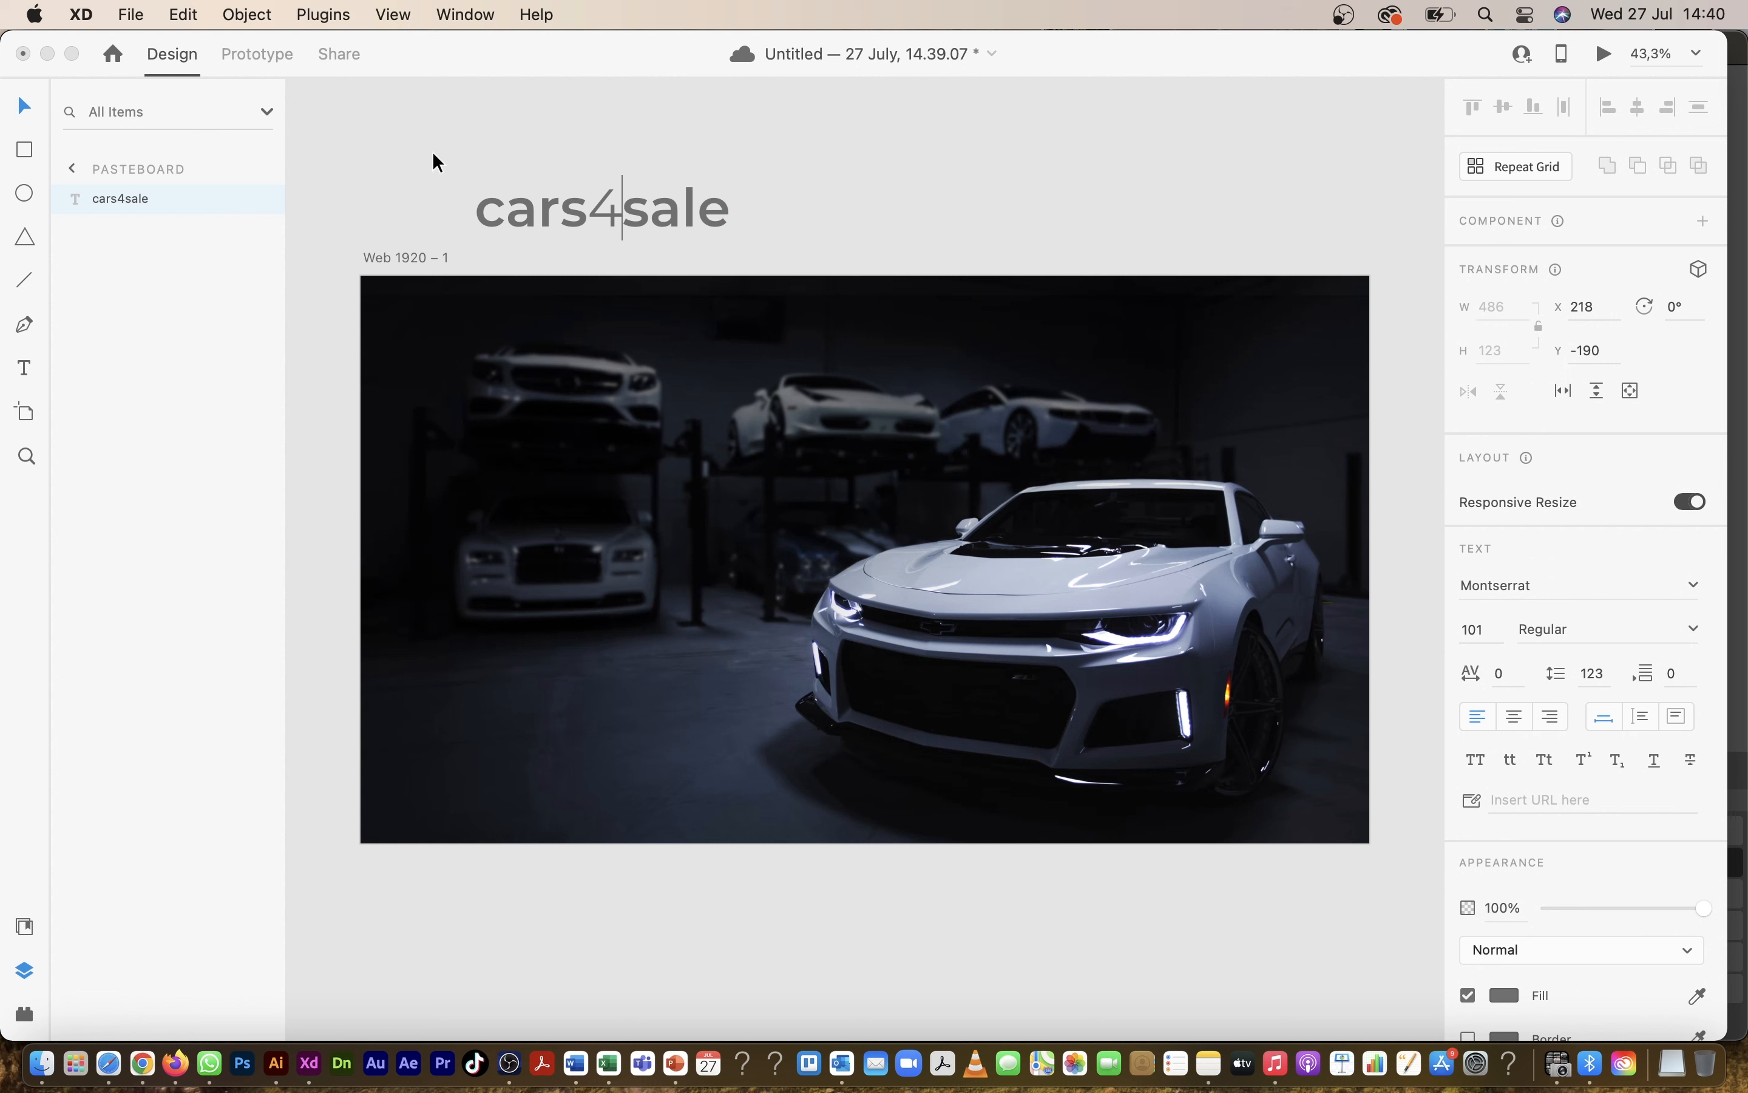
Step: Change the fill of the whole cars4sale text to red #FF0000
click(12, 114)
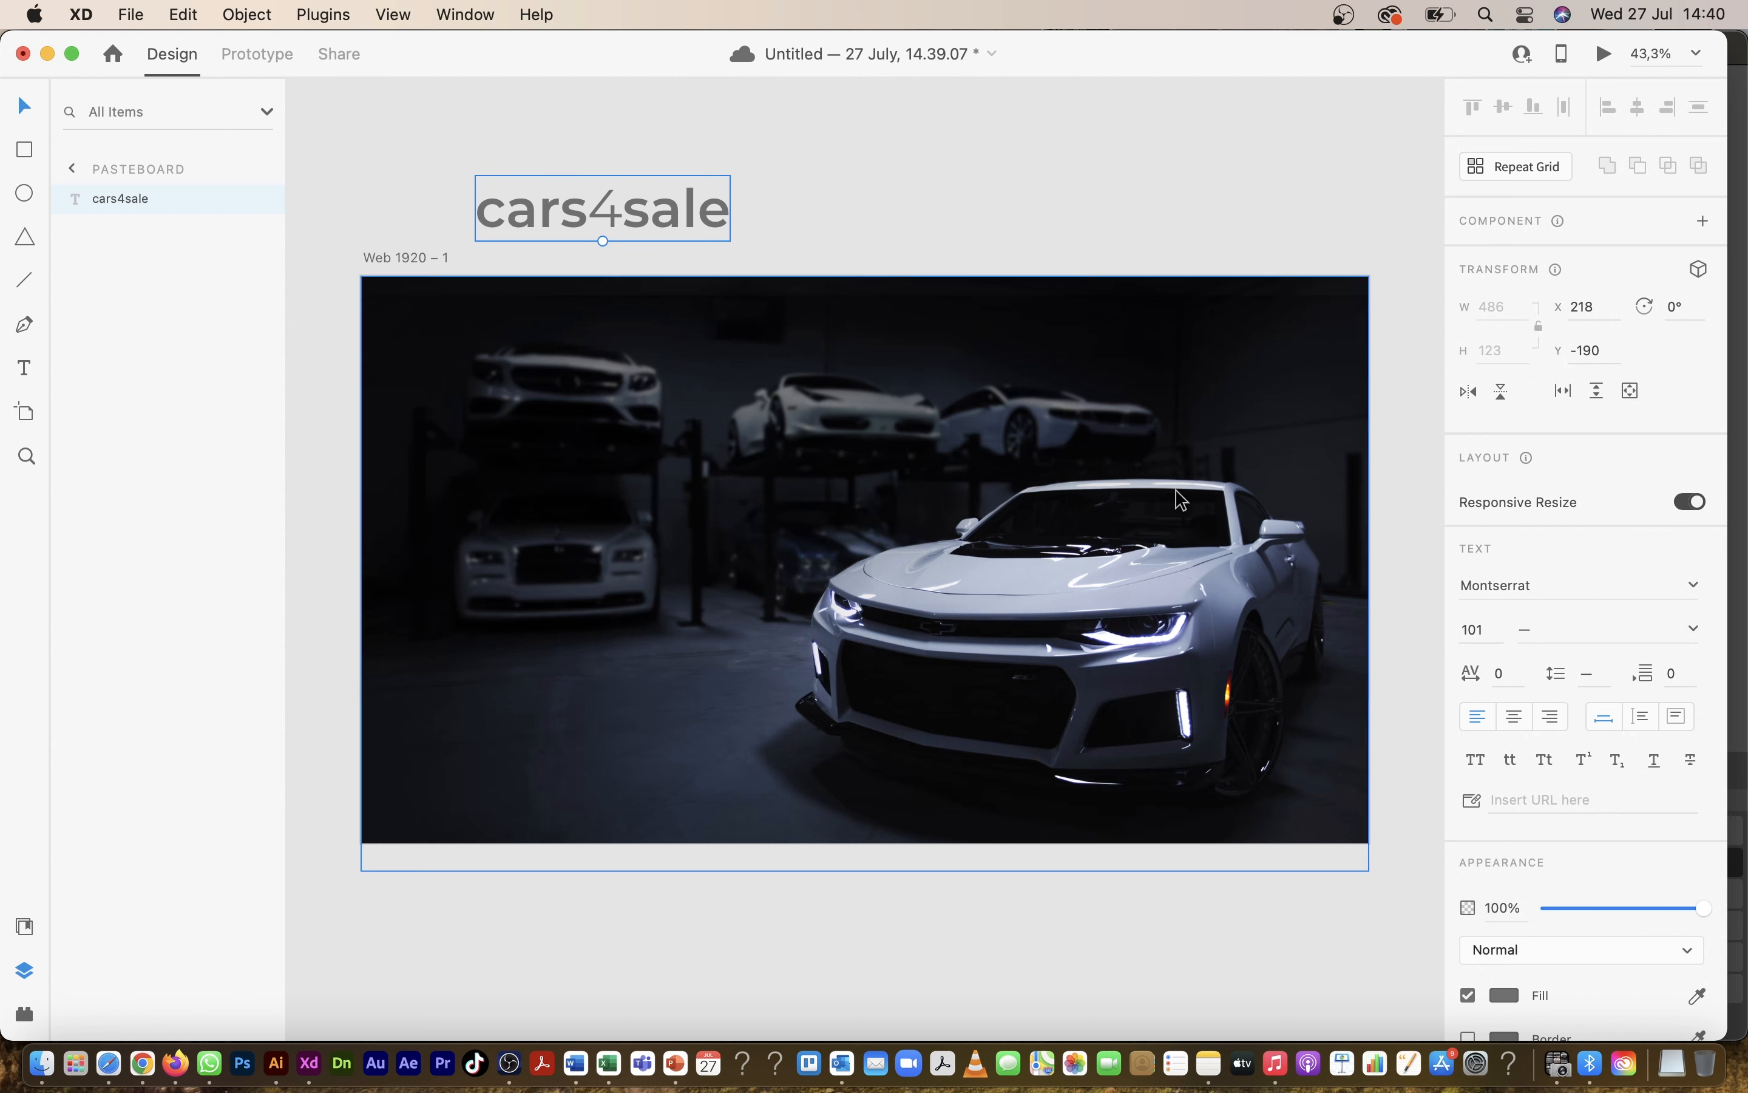
click(1506, 996)
drag(1381, 867, 1459, 697)
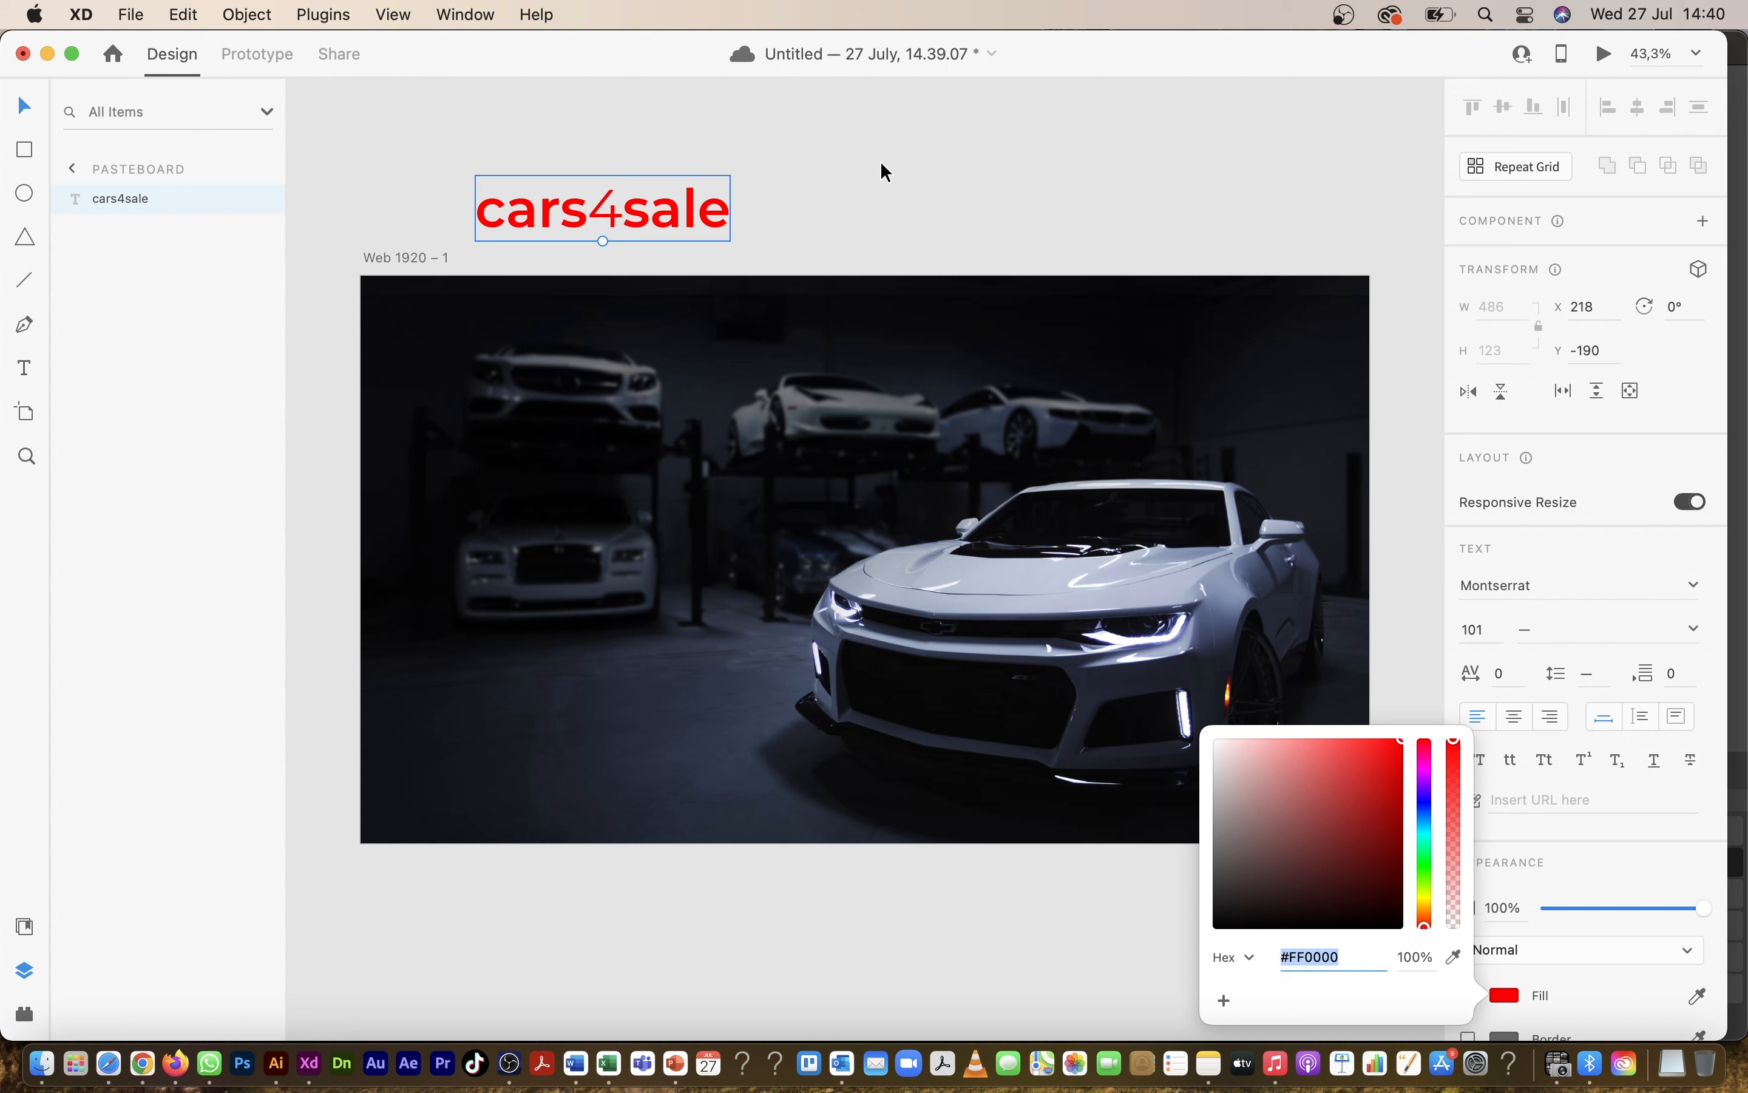
click(819, 192)
Step: Change the fill of the "4" in the cars4sale text to white #FFFFFF
double_click(631, 220)
drag(621, 206, 589, 208)
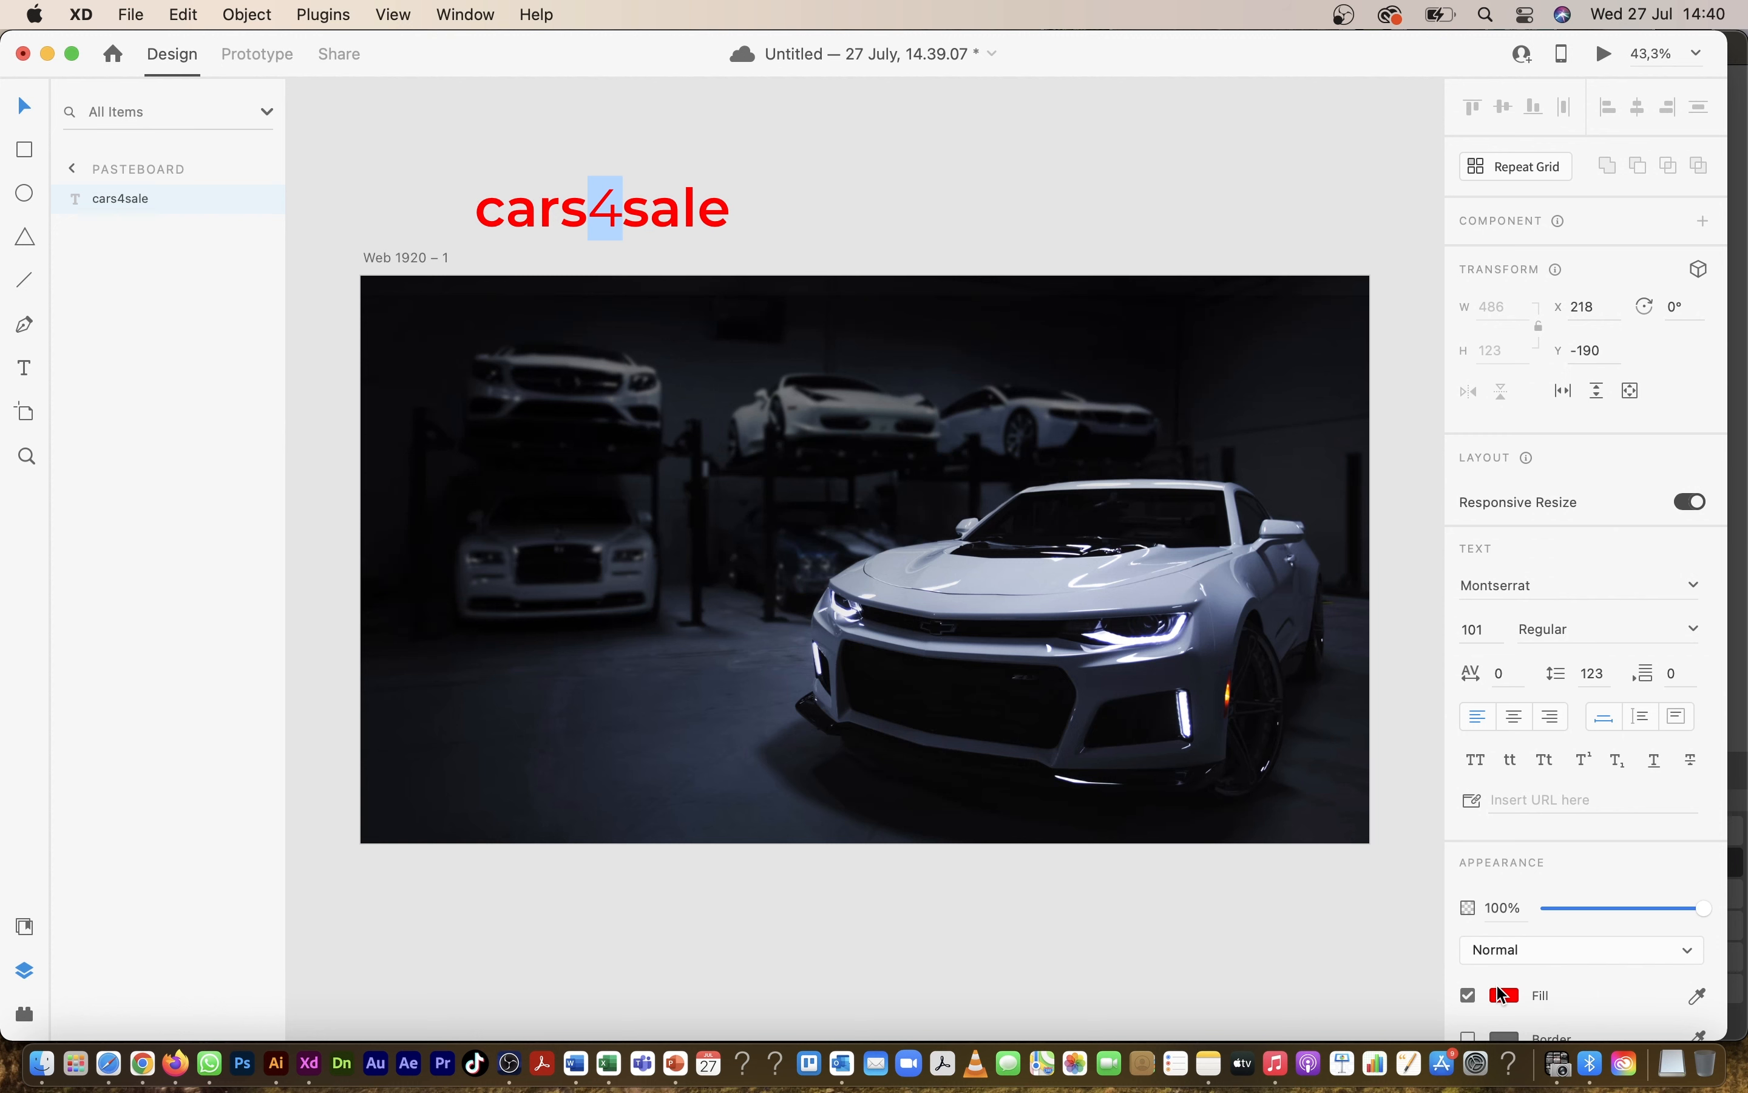
click(1521, 1008)
drag(1247, 759, 1099, 629)
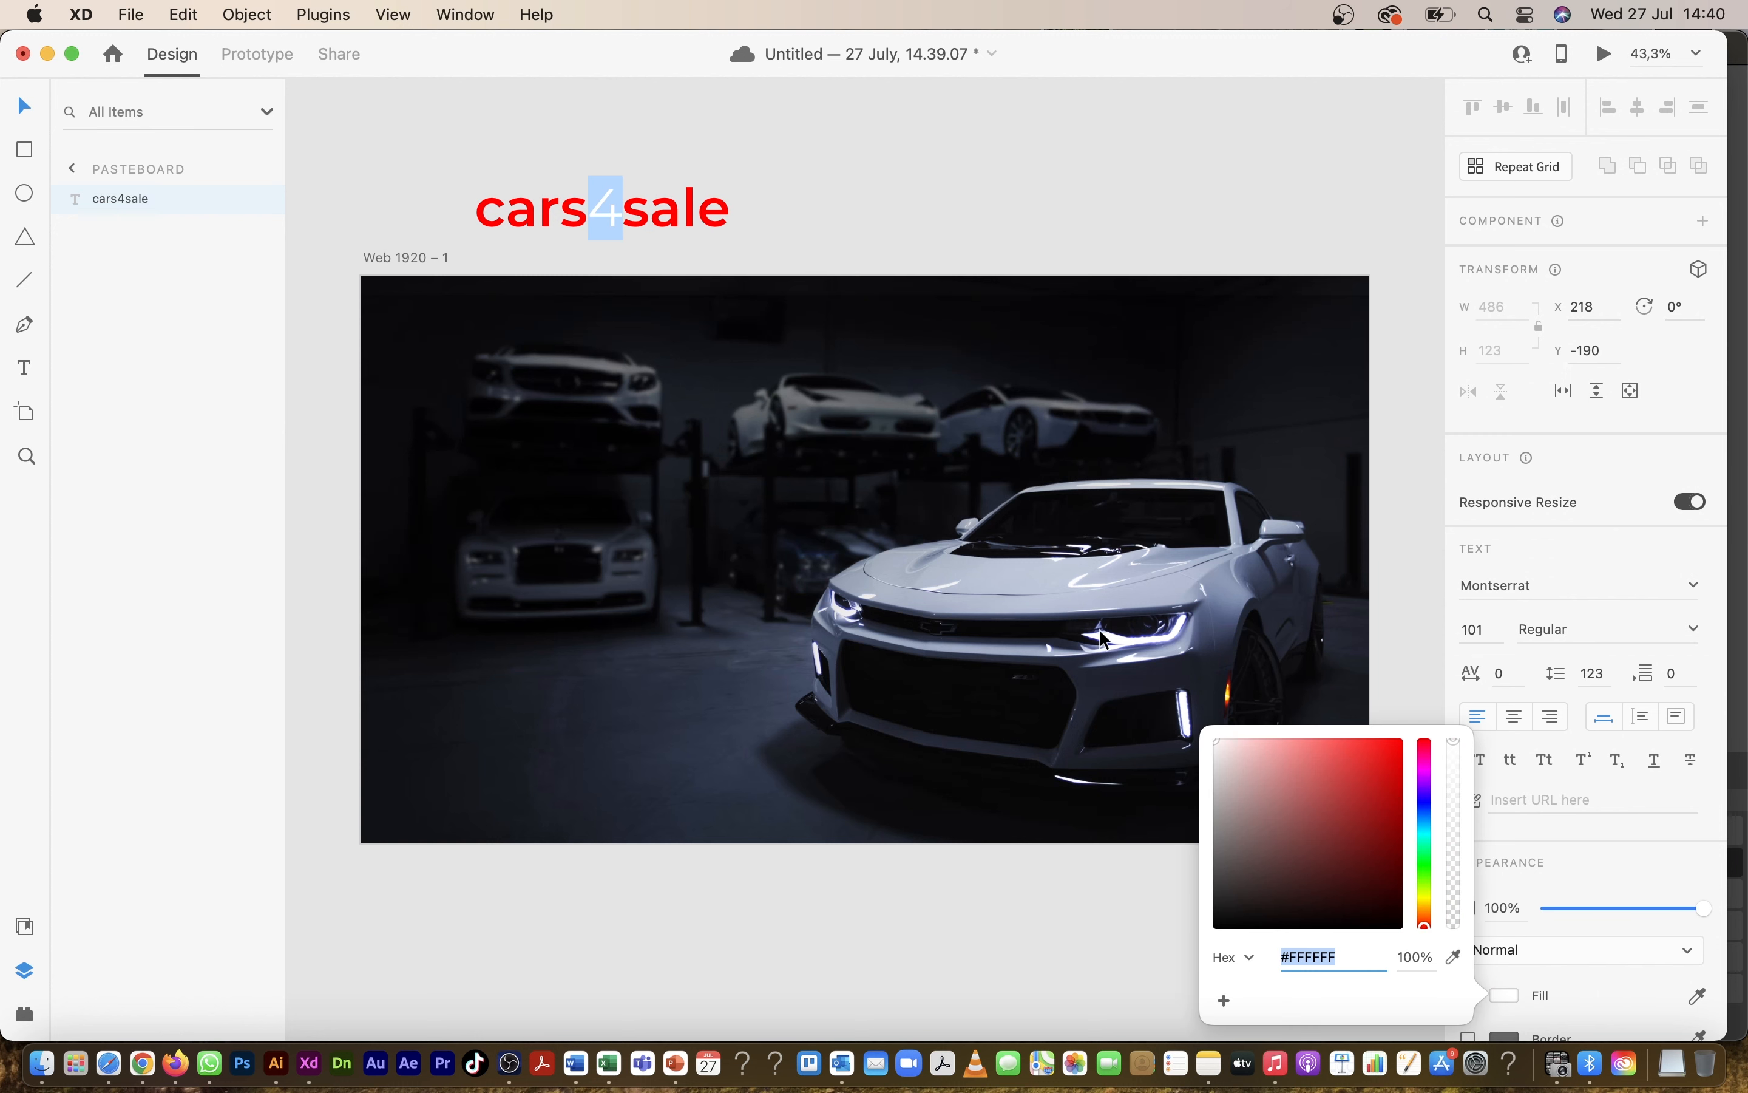
click(799, 223)
Step: Shrink the cars4sale text to size 45 and place it in the artboard's upper-left area at about X 157, Y 64
drag(601, 243, 532, 340)
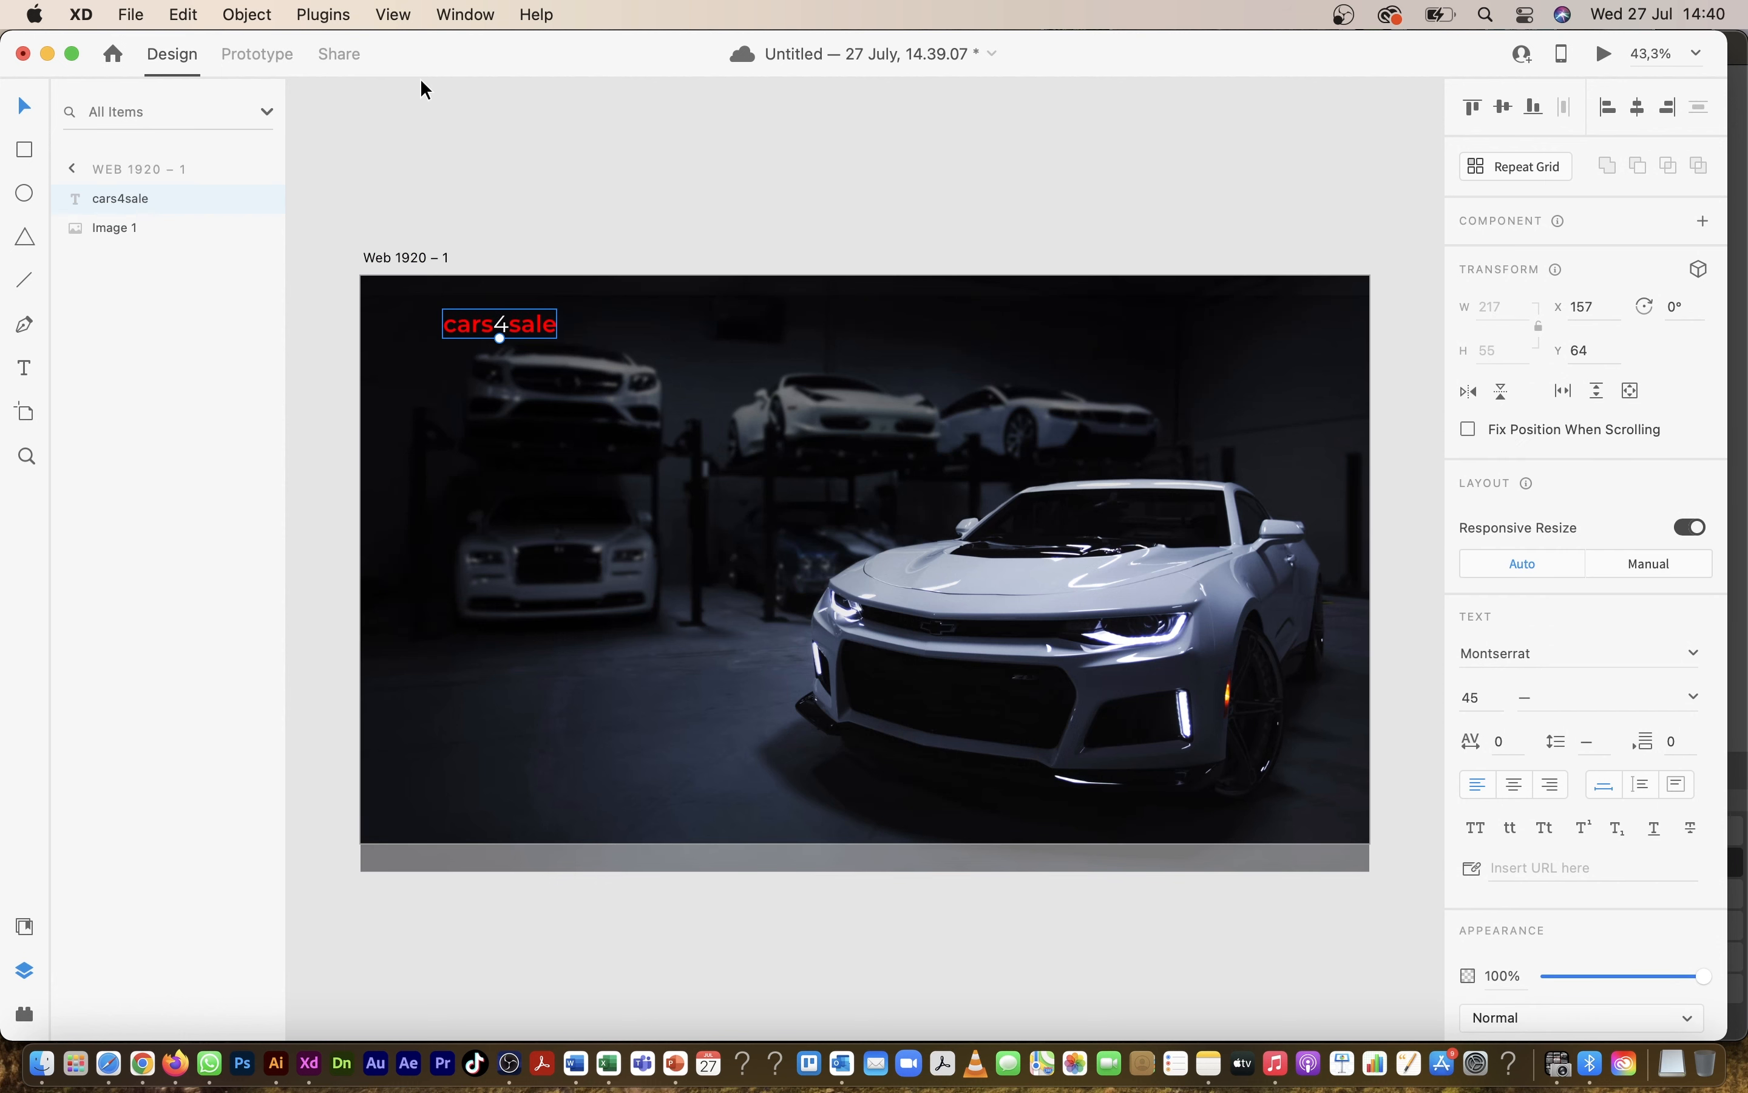
Step: Show the layout grid and align the cars4sale text to the first column's left edge at X 140, Y 67
click(395, 16)
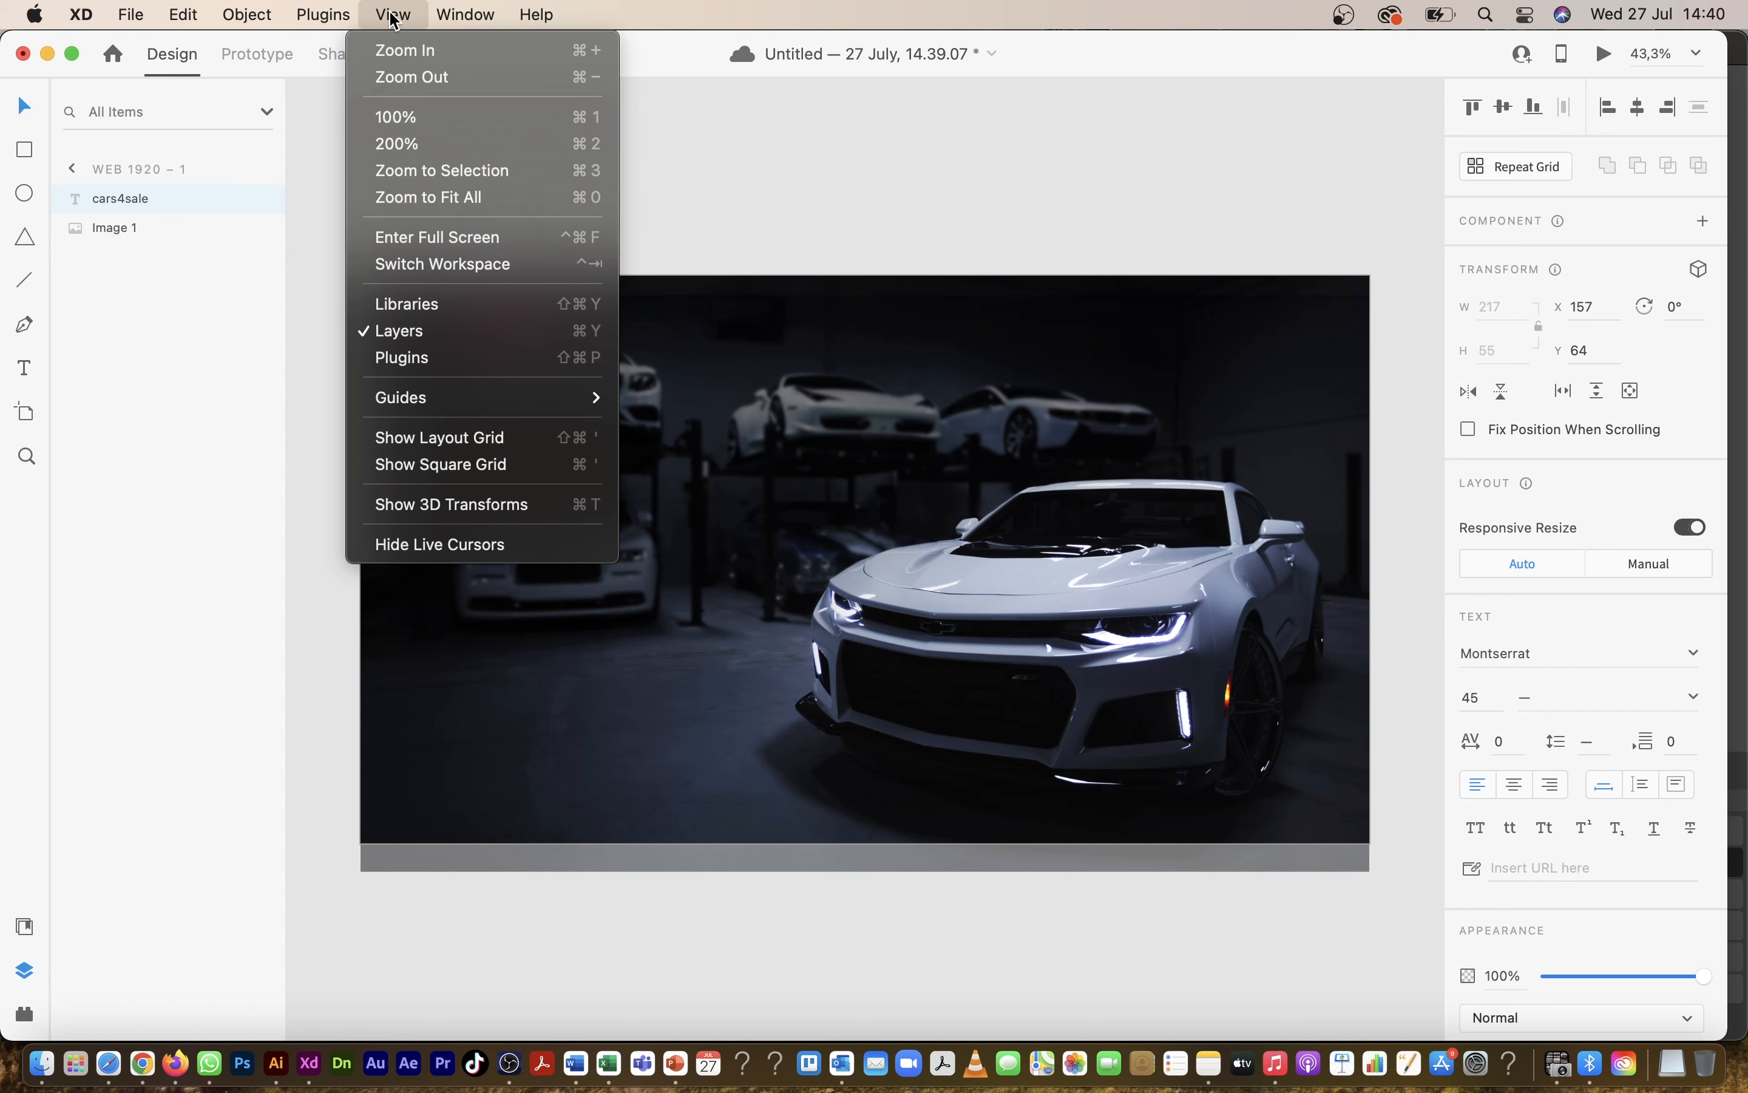
click(522, 439)
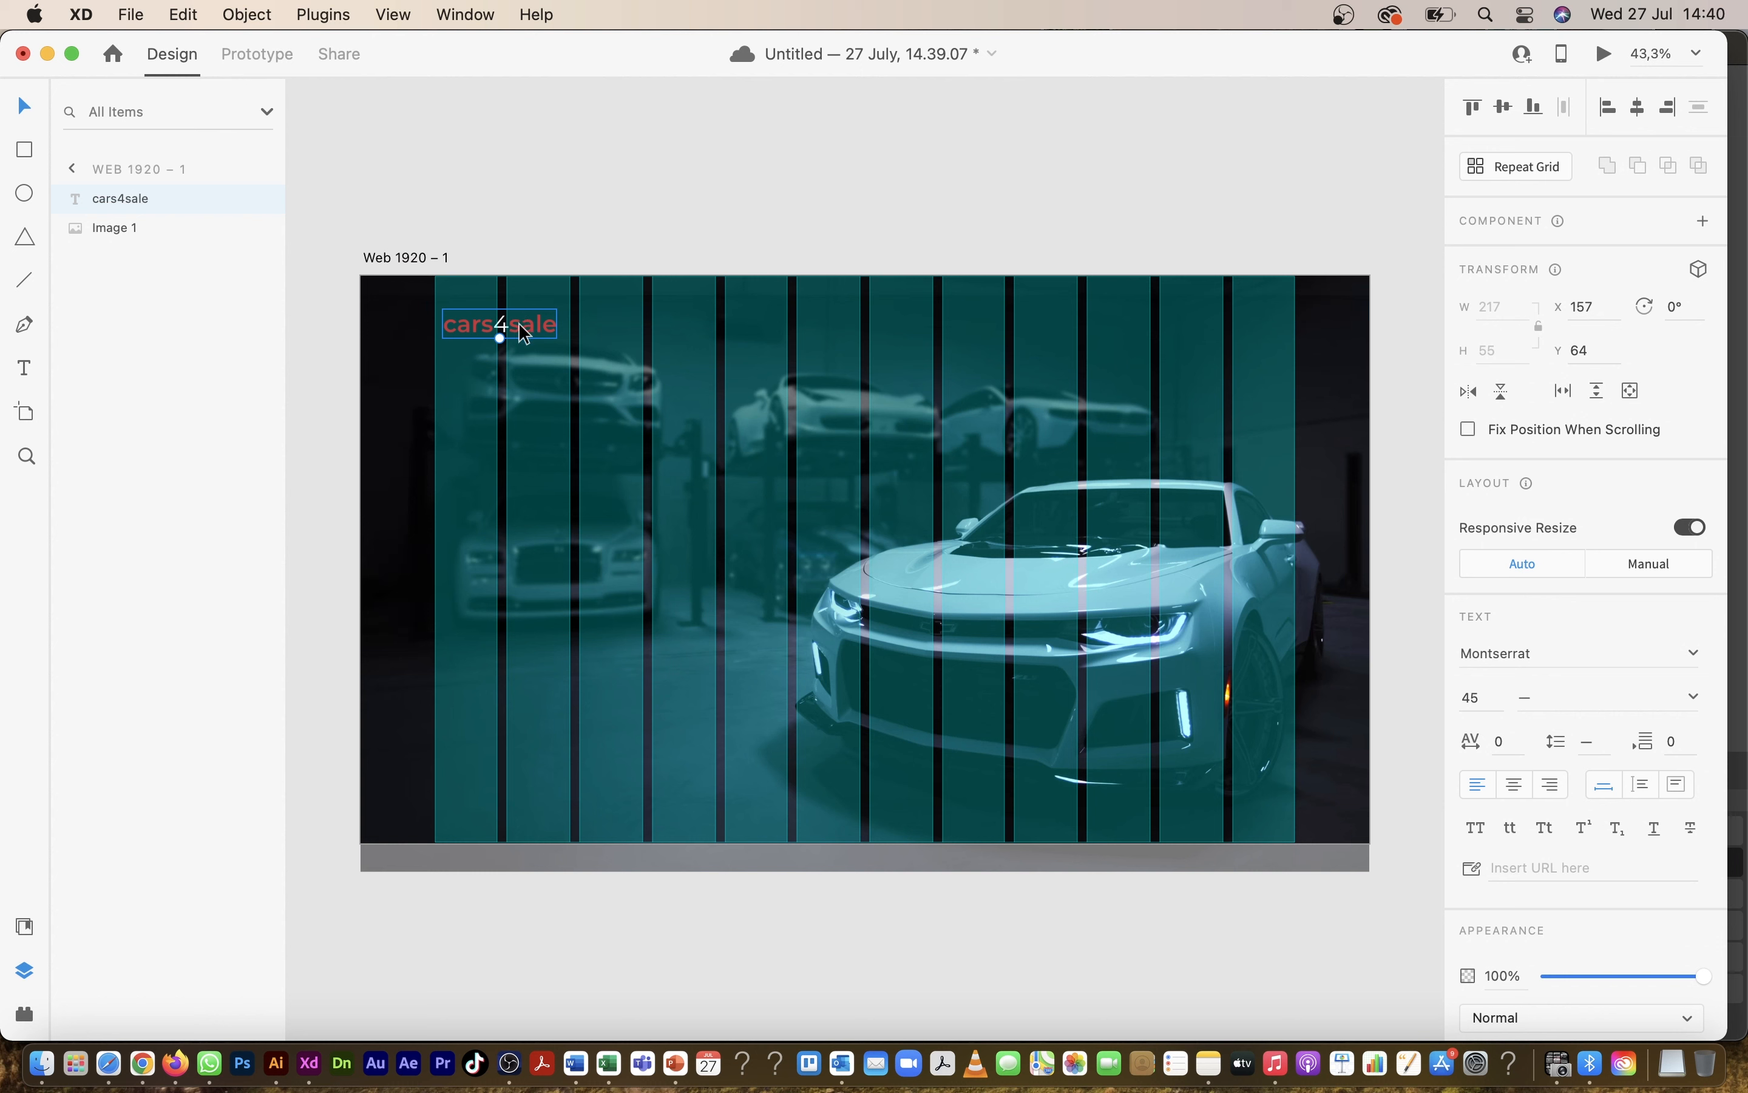
drag(525, 334, 515, 334)
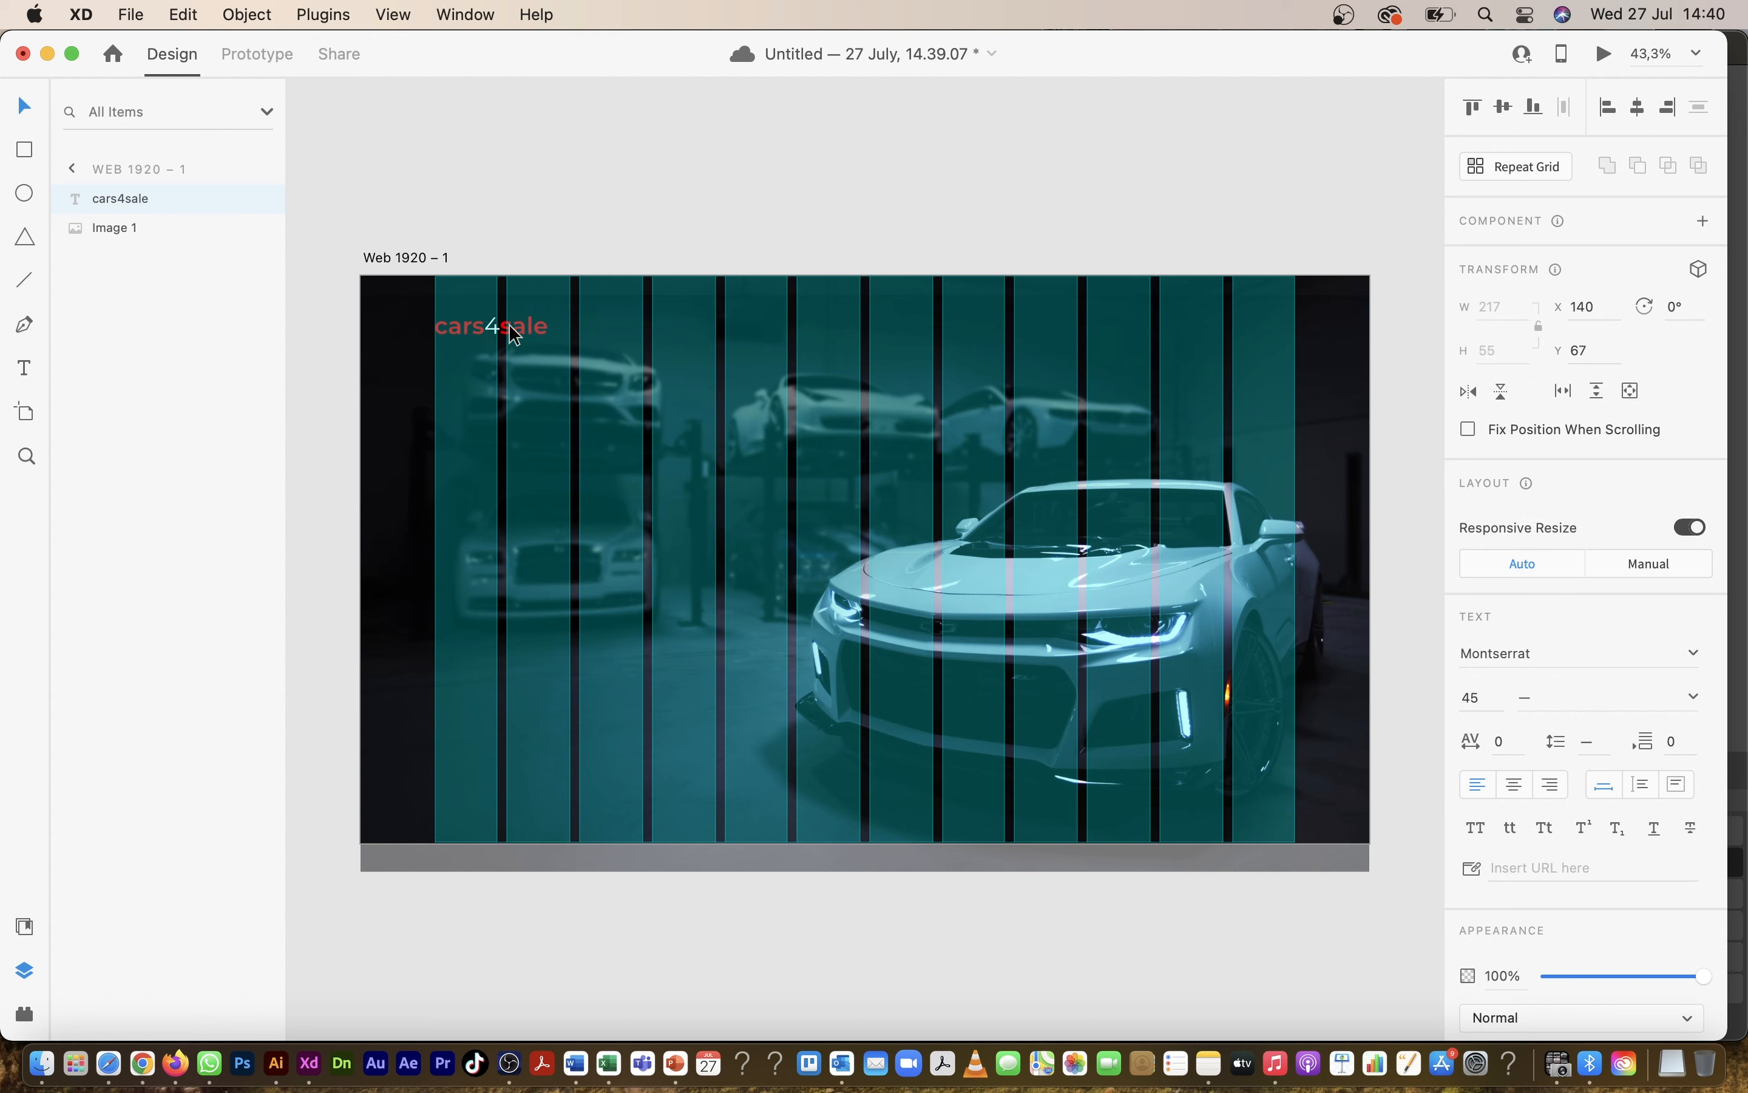
Step: Add a new text reading "Home" on the pasteboard just above the artboard
click(536, 177)
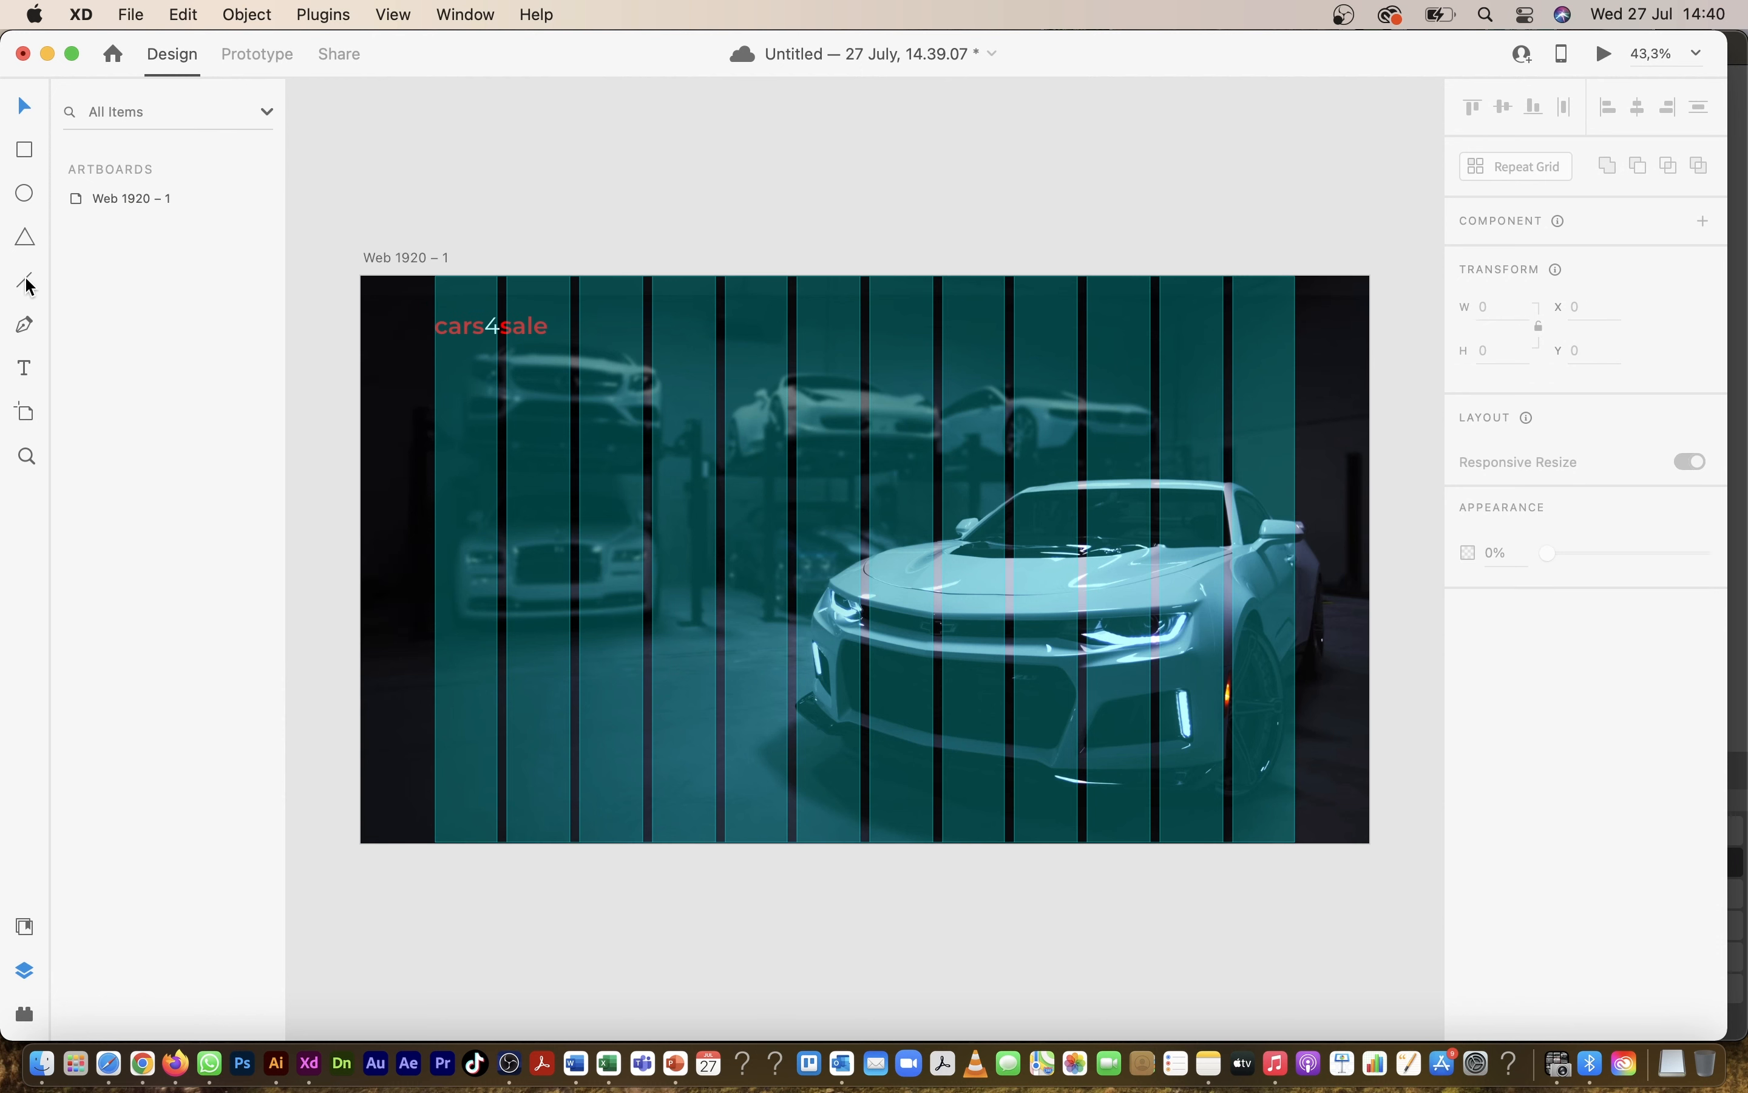
click(27, 368)
click(721, 198)
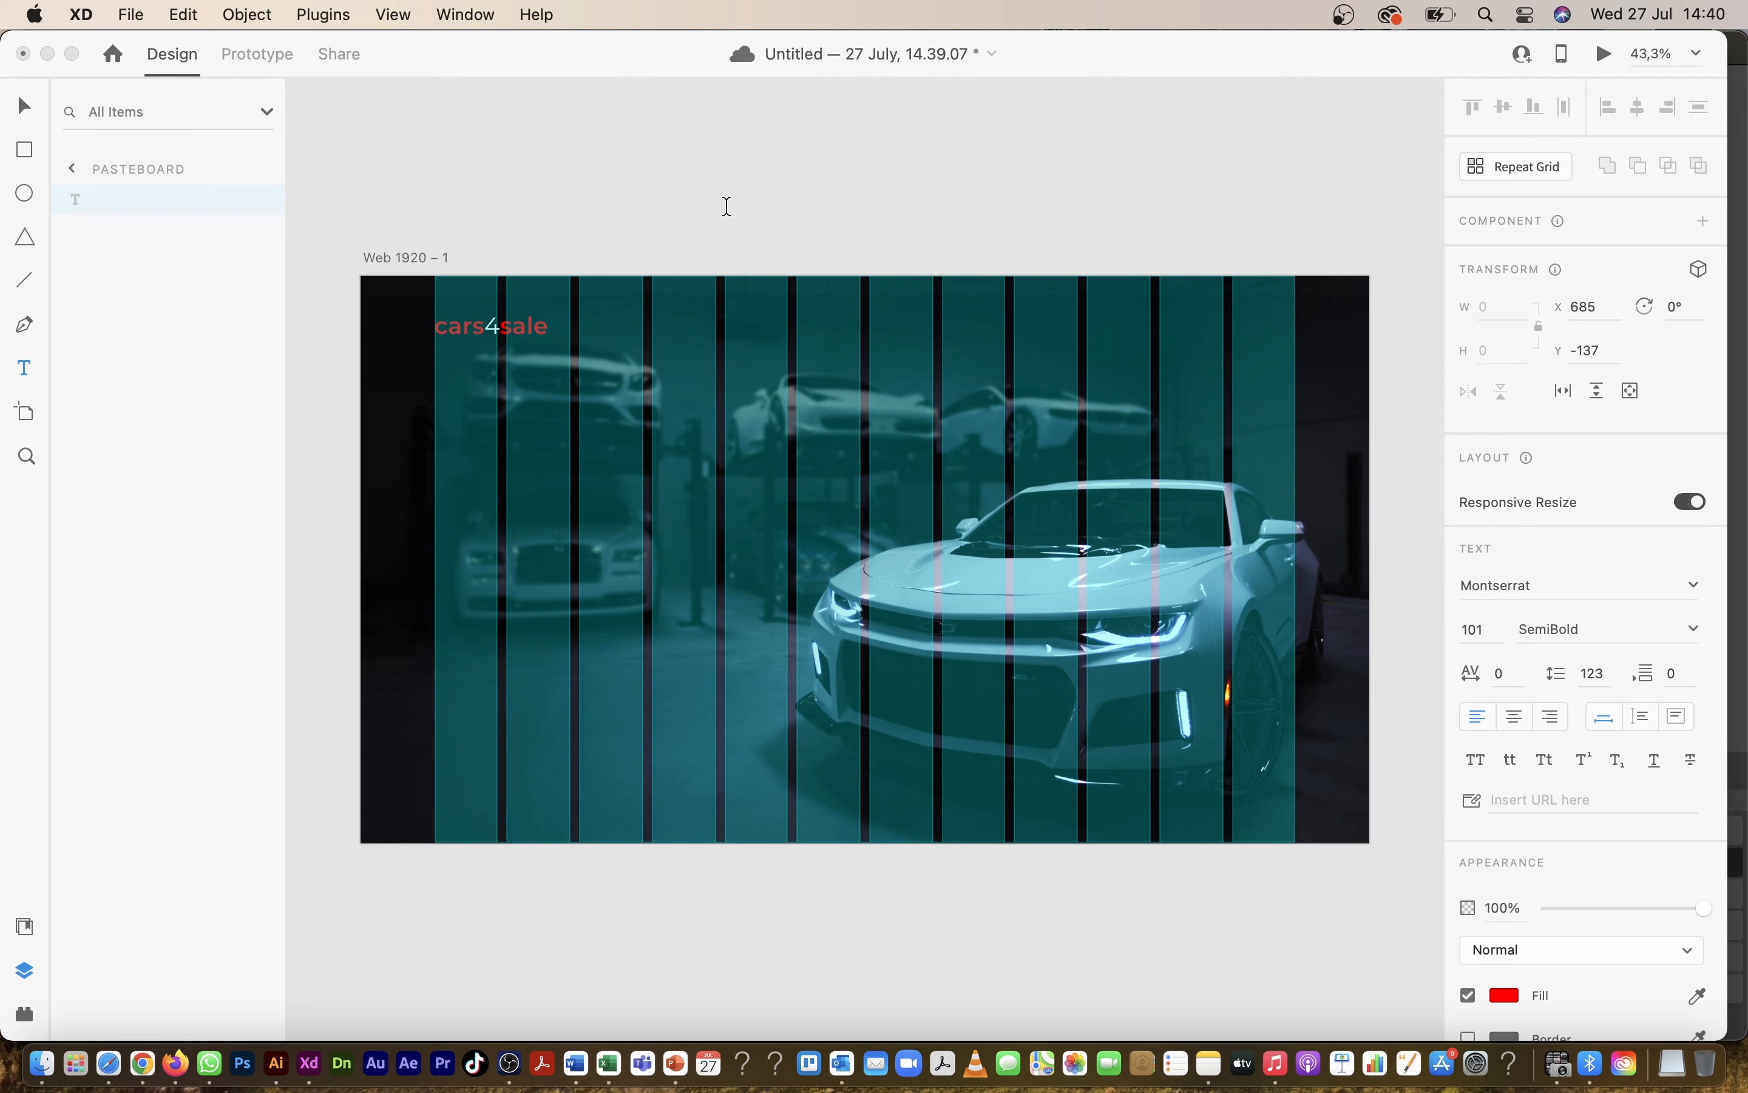
text(home)
key(Return)
key(BackSpace)
Step: Set the Home text to all caps, then shrink it to size 31 and place it at about X 677, Y 84
click(23, 106)
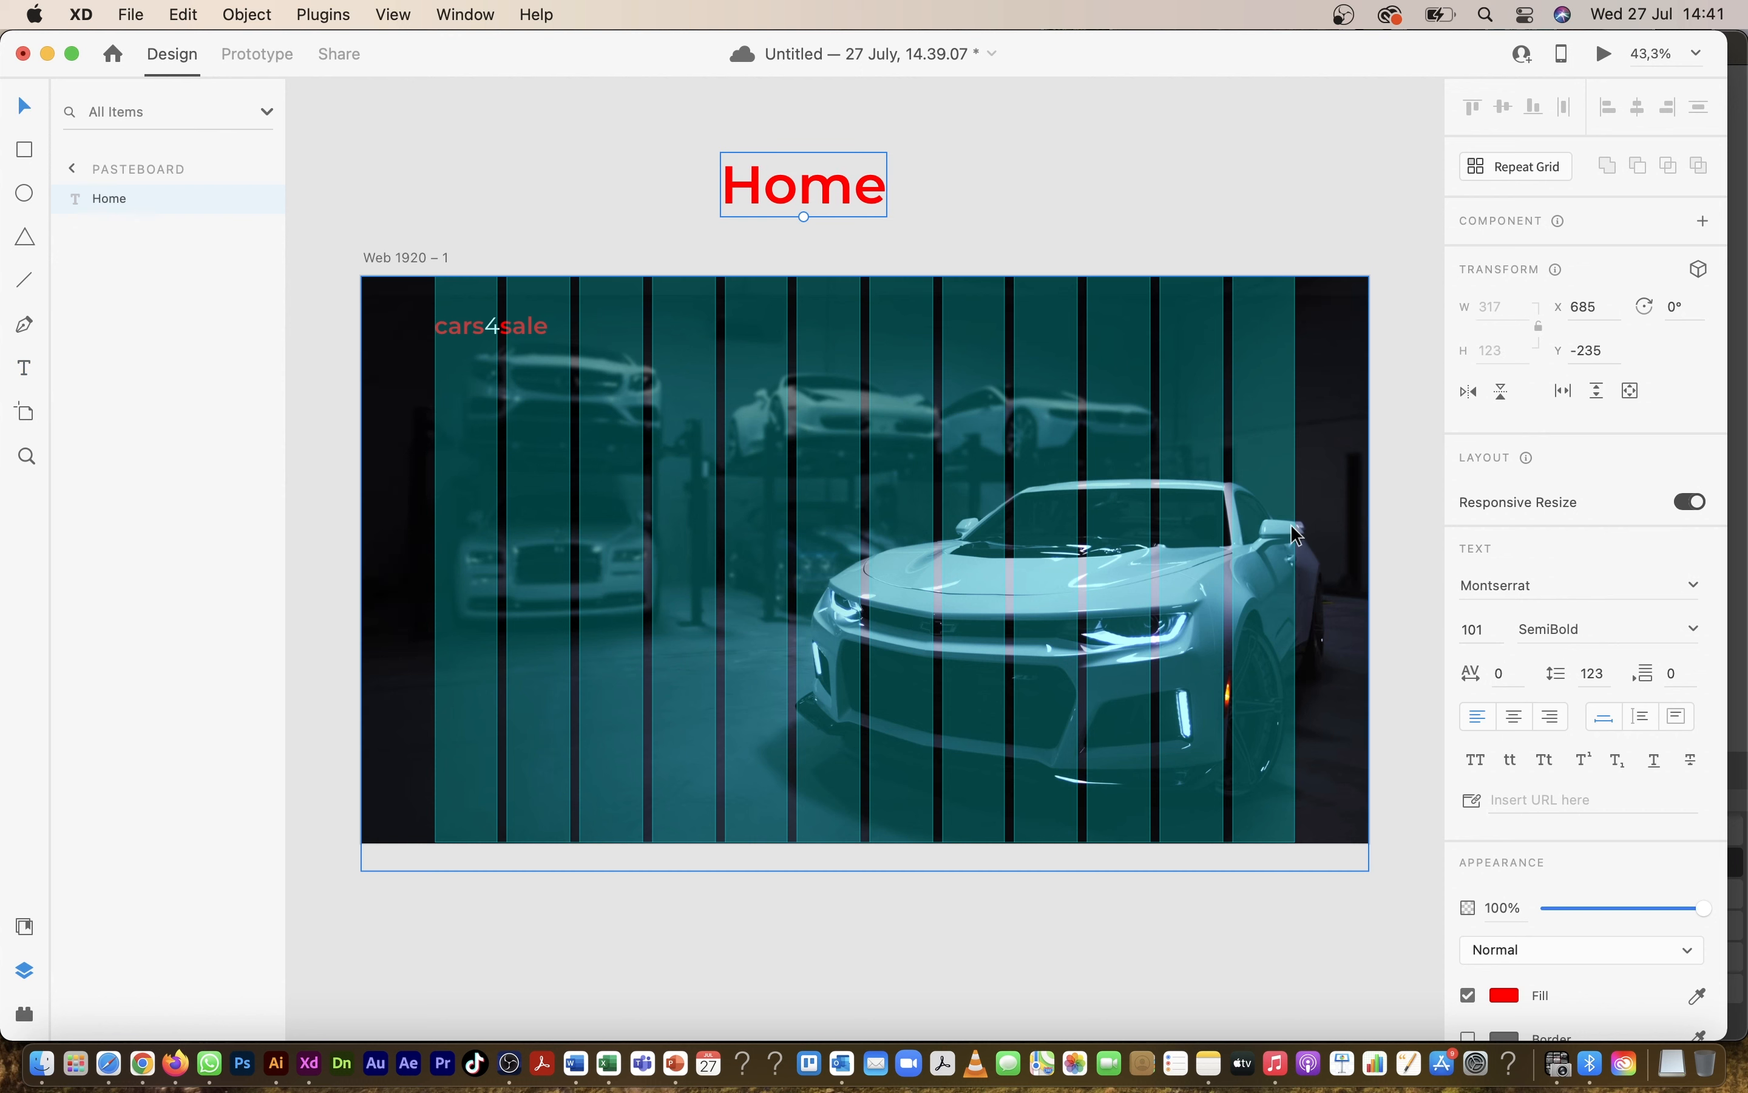
click(1481, 762)
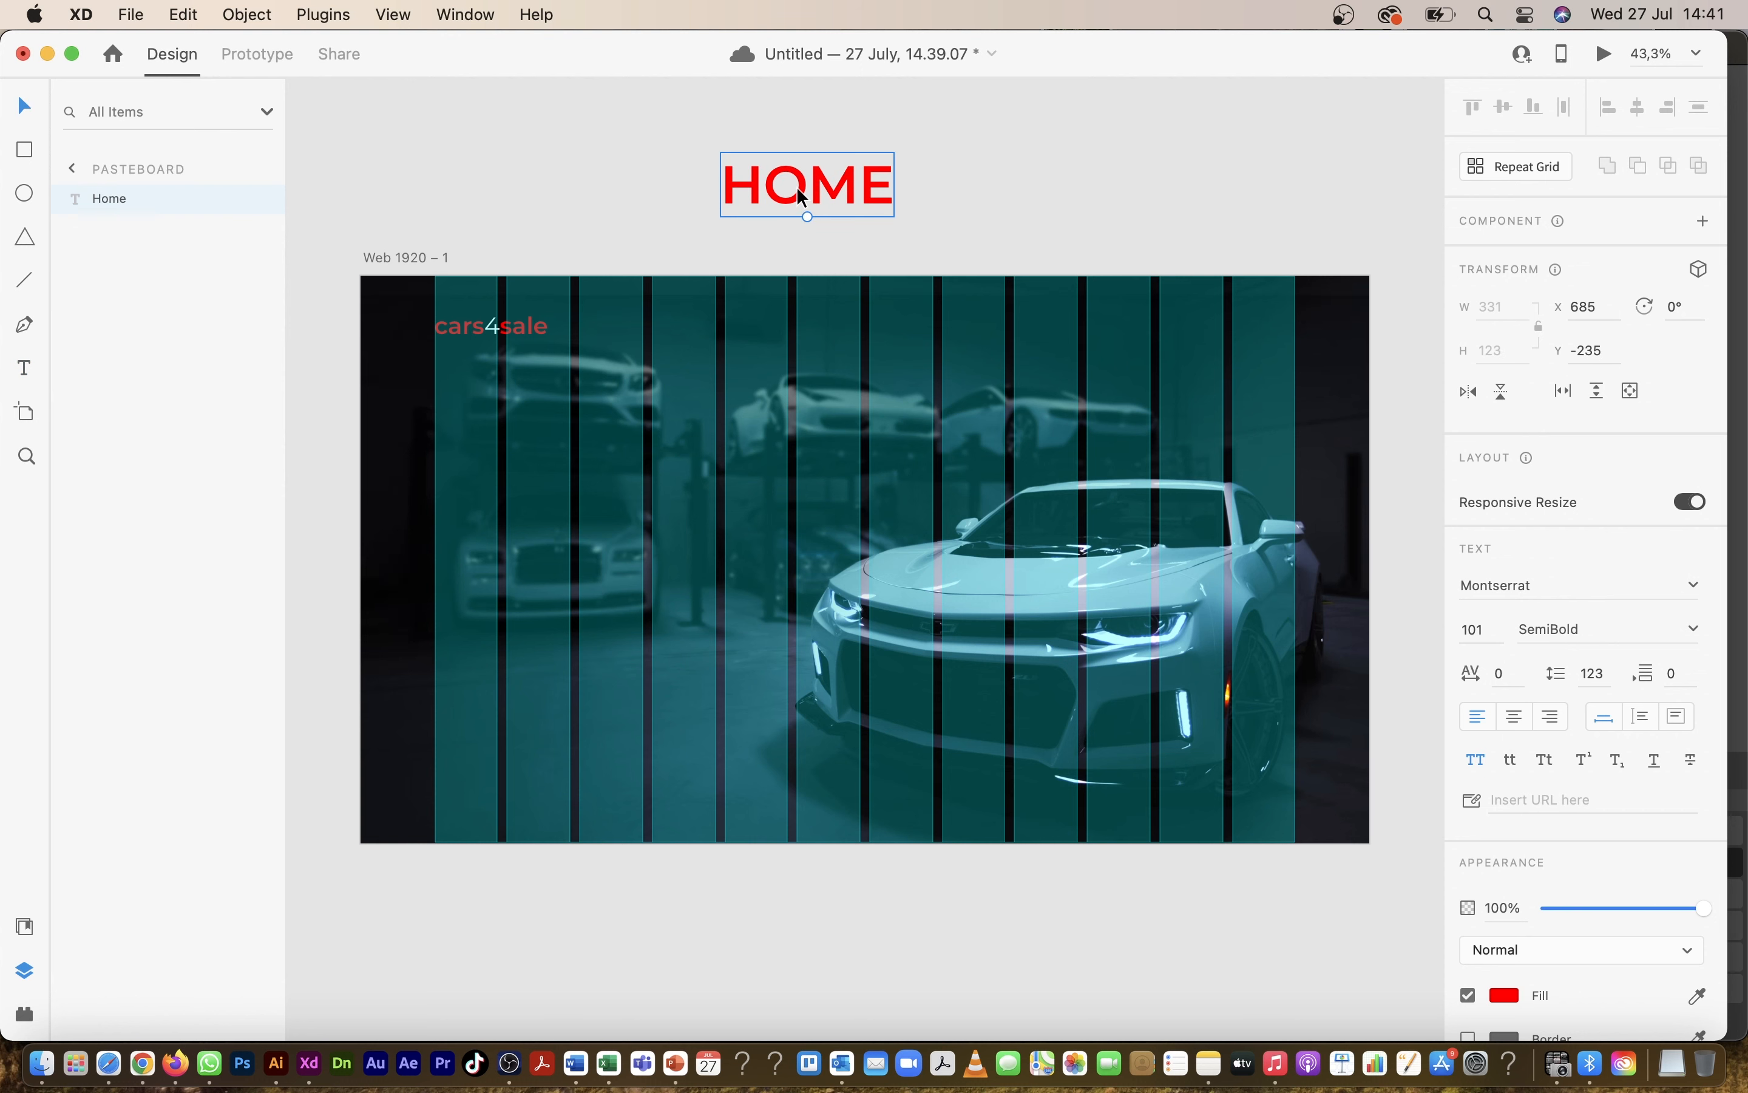
drag(804, 216, 759, 341)
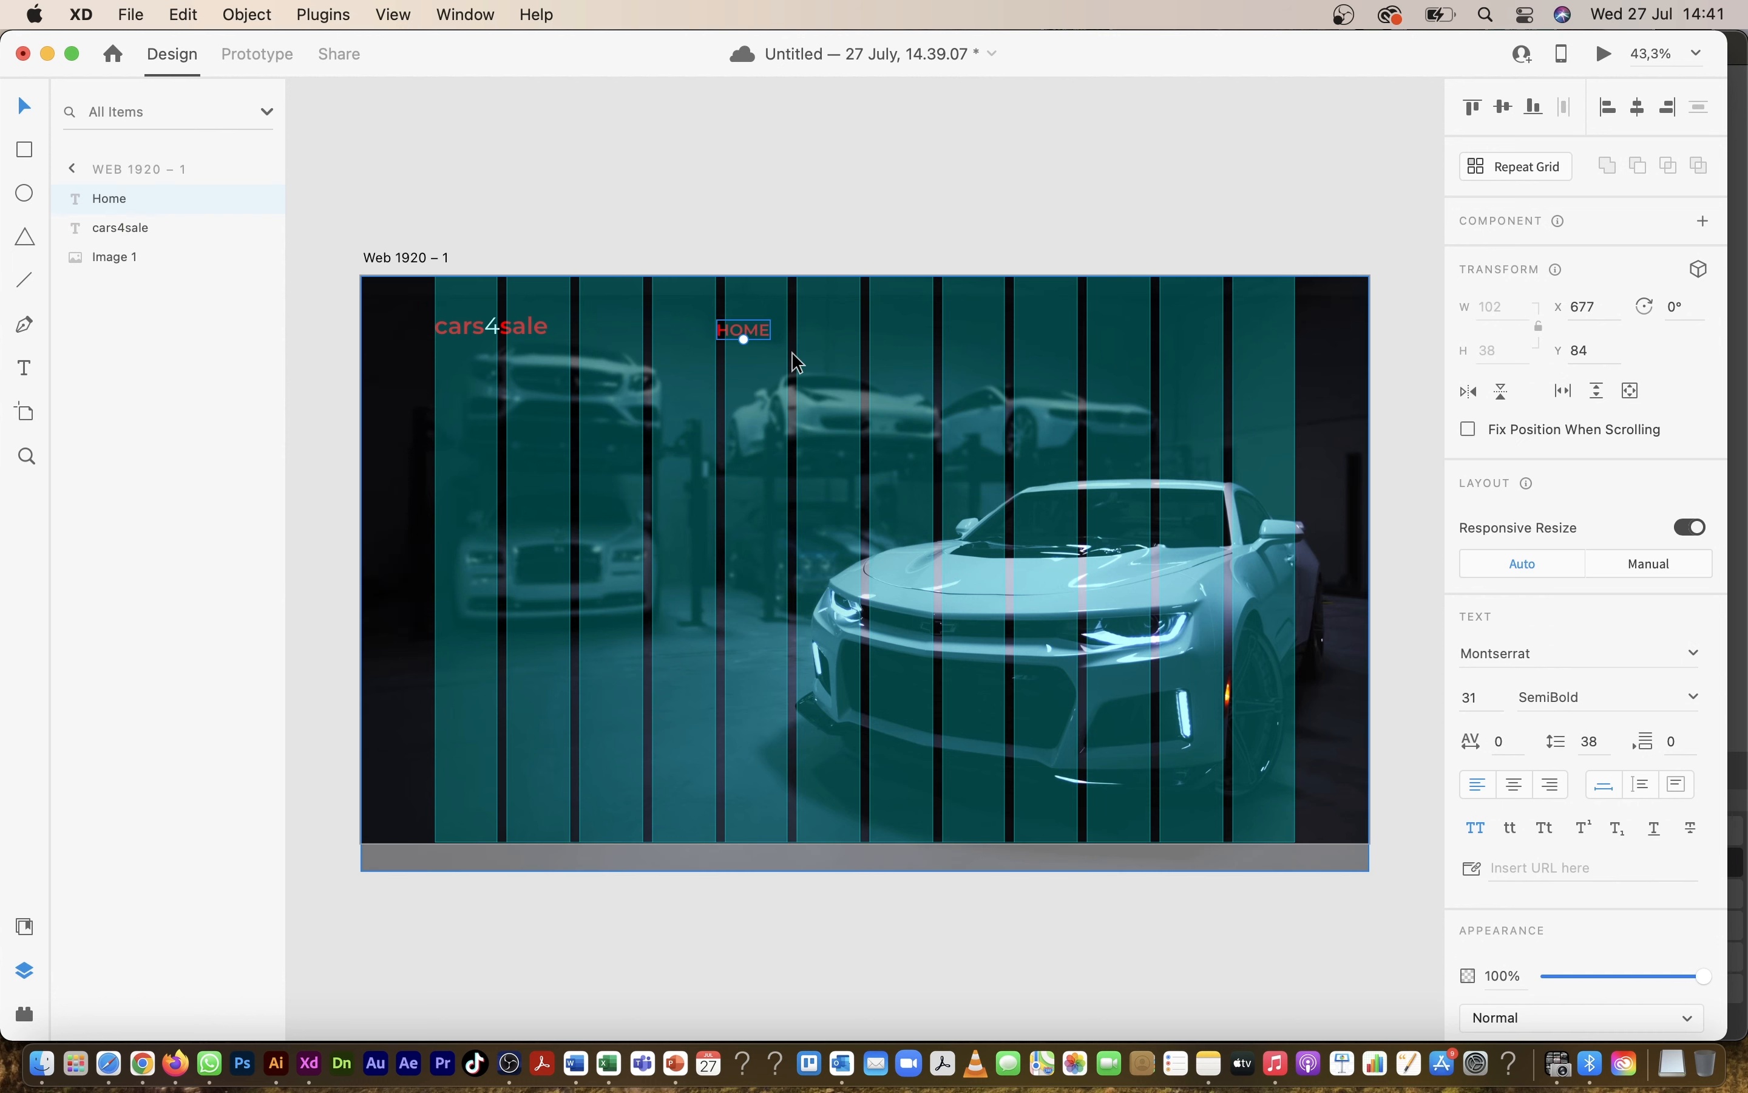
Step: Duplicate the HOME text to its right at about X 830, Y 84 and change the copy to "PRE-OWNED"
drag(755, 337, 842, 336)
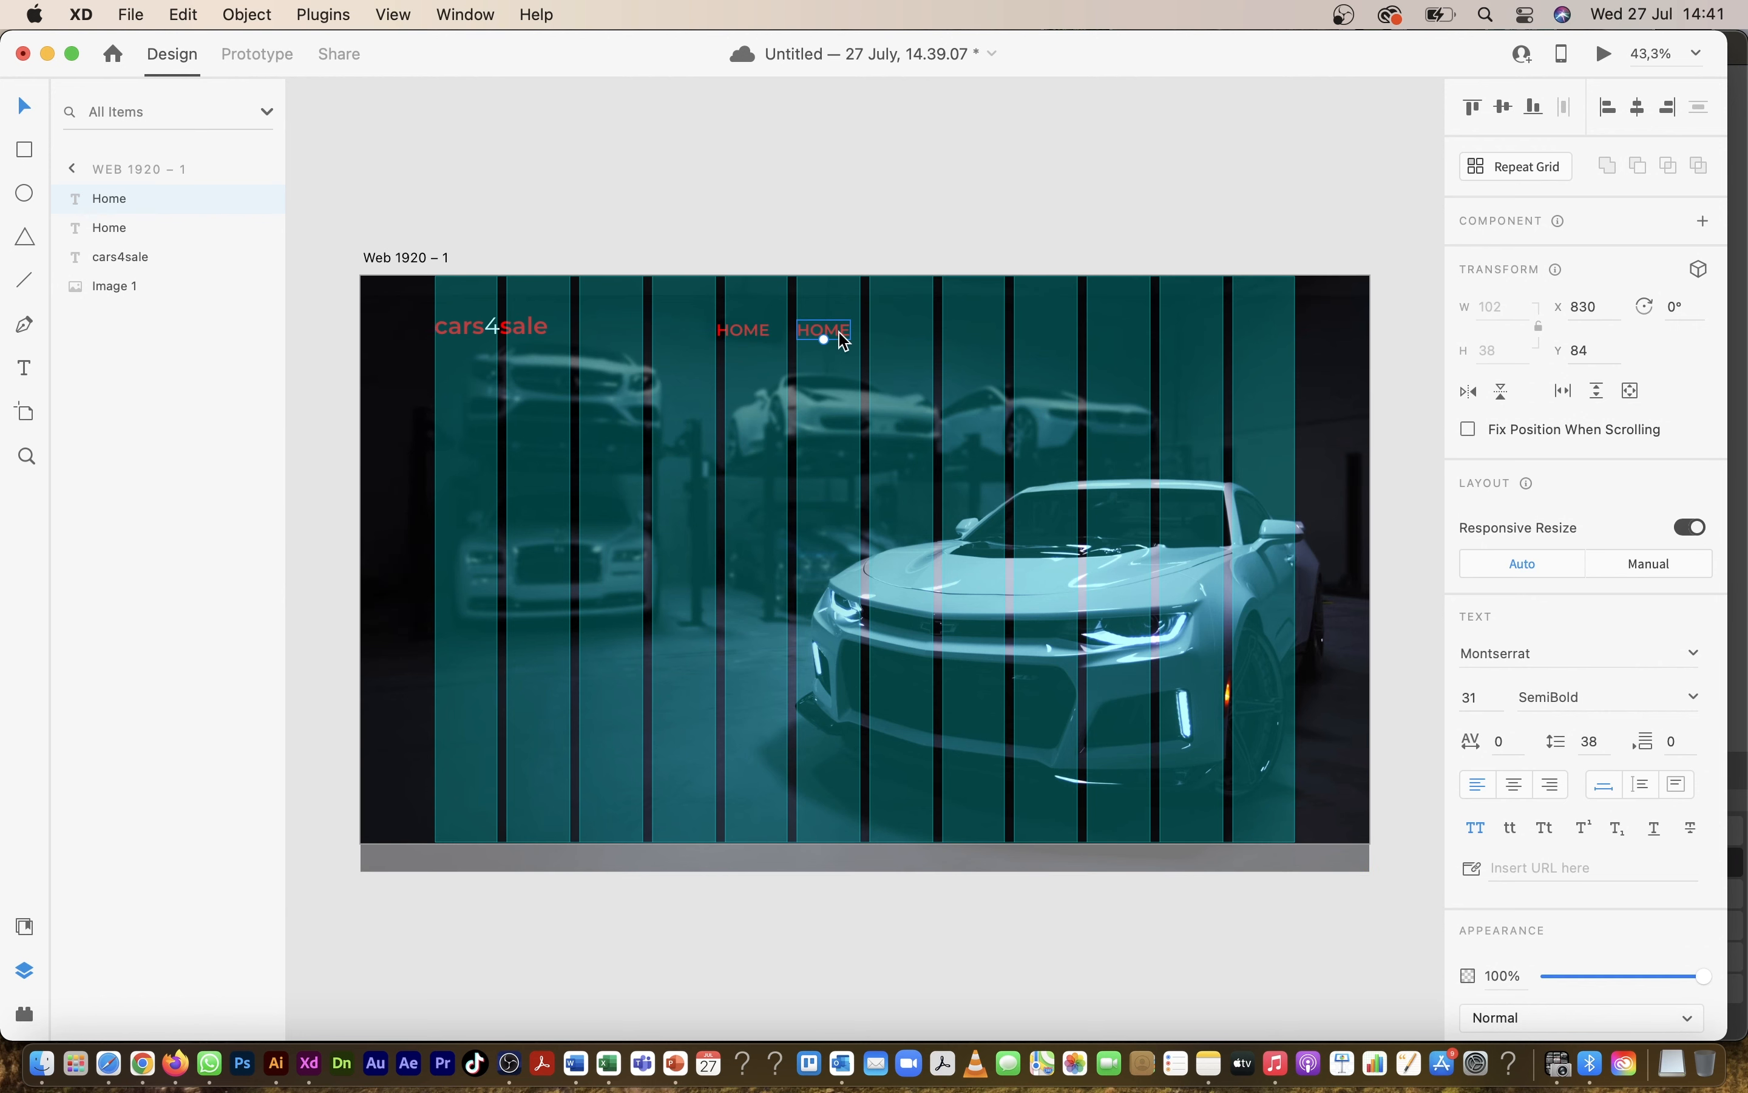
double_click(840, 333)
text(PRE-OWNED)
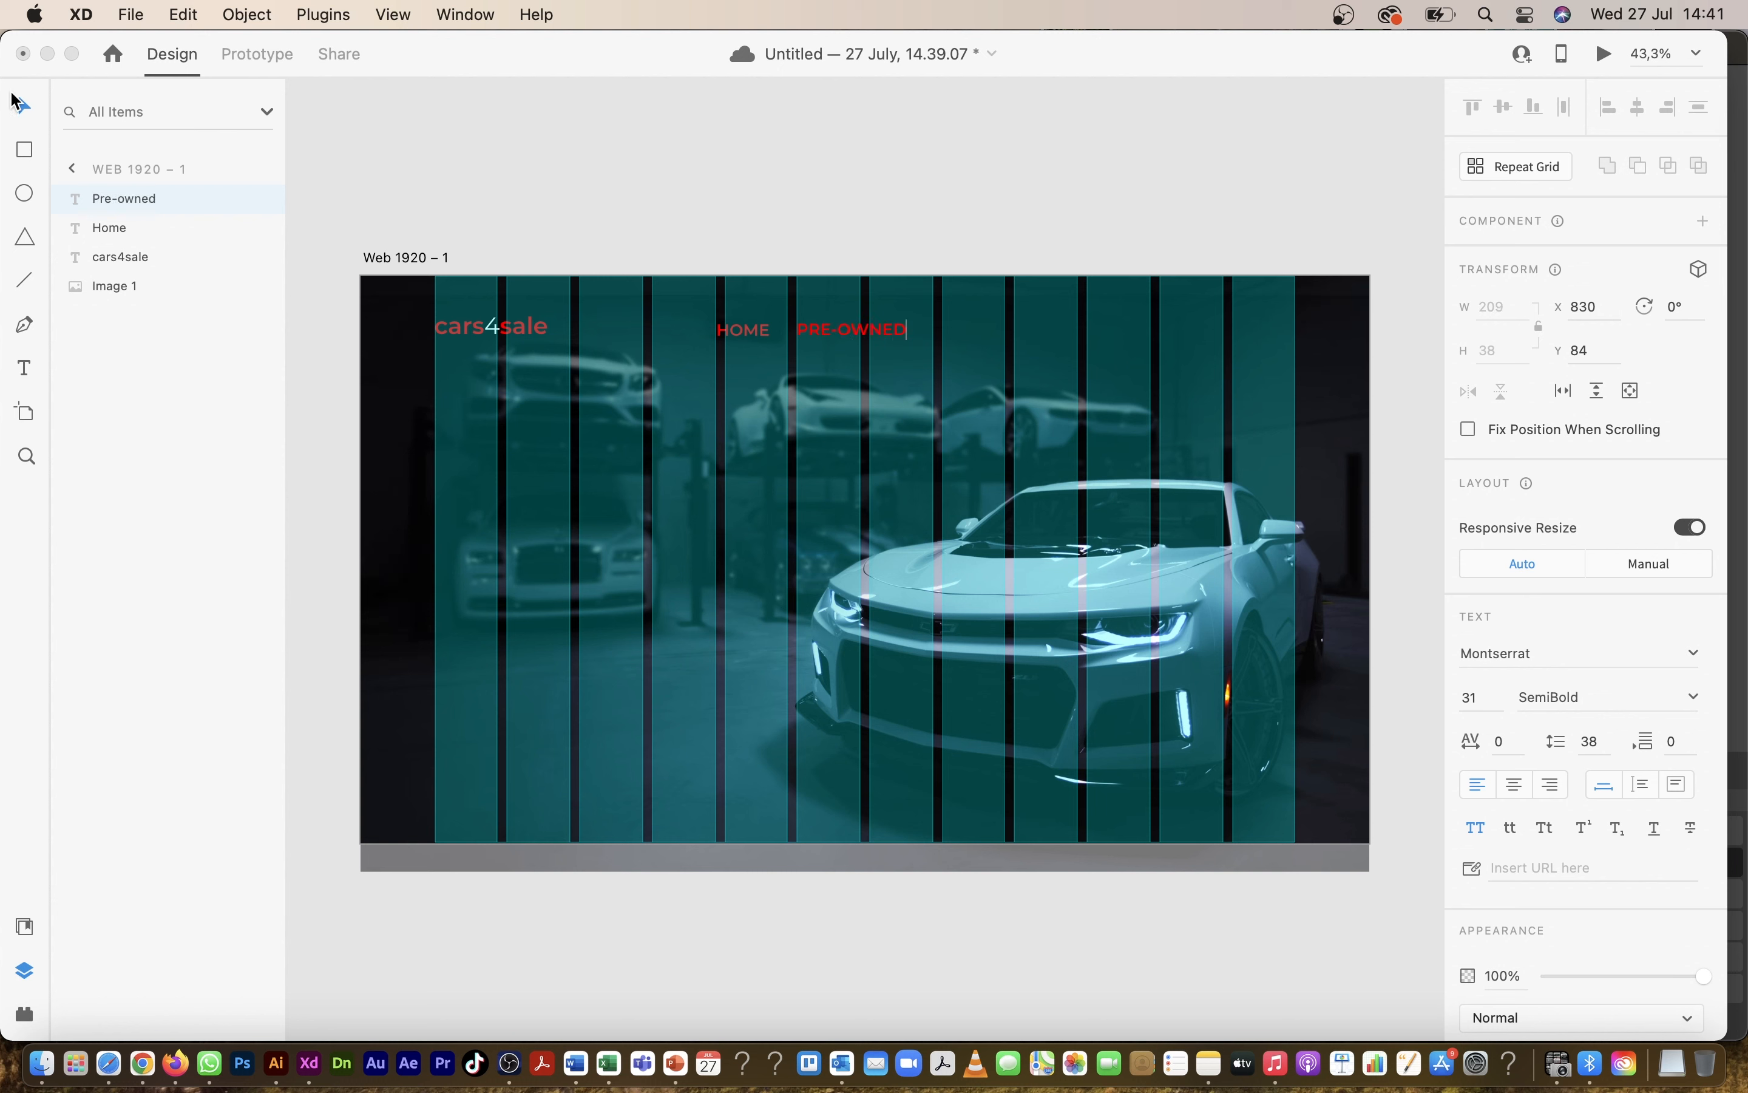
click(11, 96)
Step: Duplicate the PRE-OWNED text further right on the same line and change the original to "NEW CARS"
drag(885, 333, 1029, 335)
click(893, 337)
double_click(893, 340)
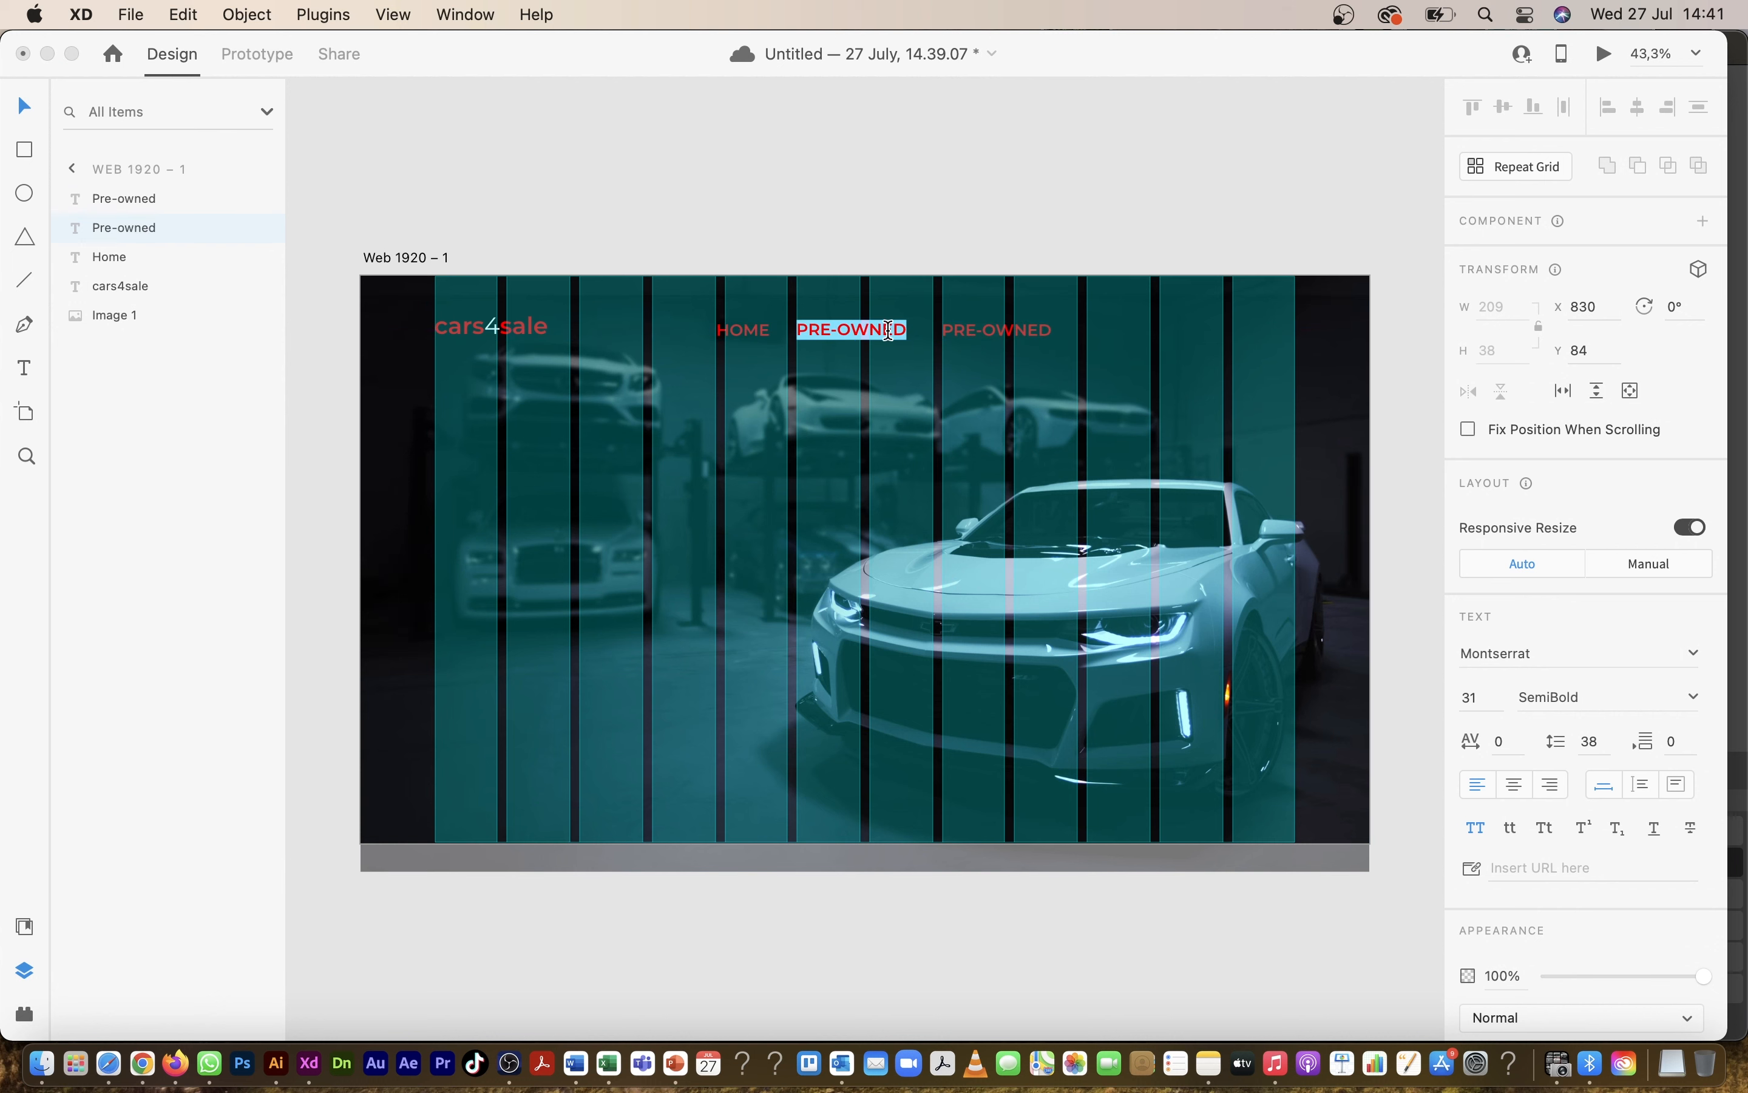
text(NEW CARS)
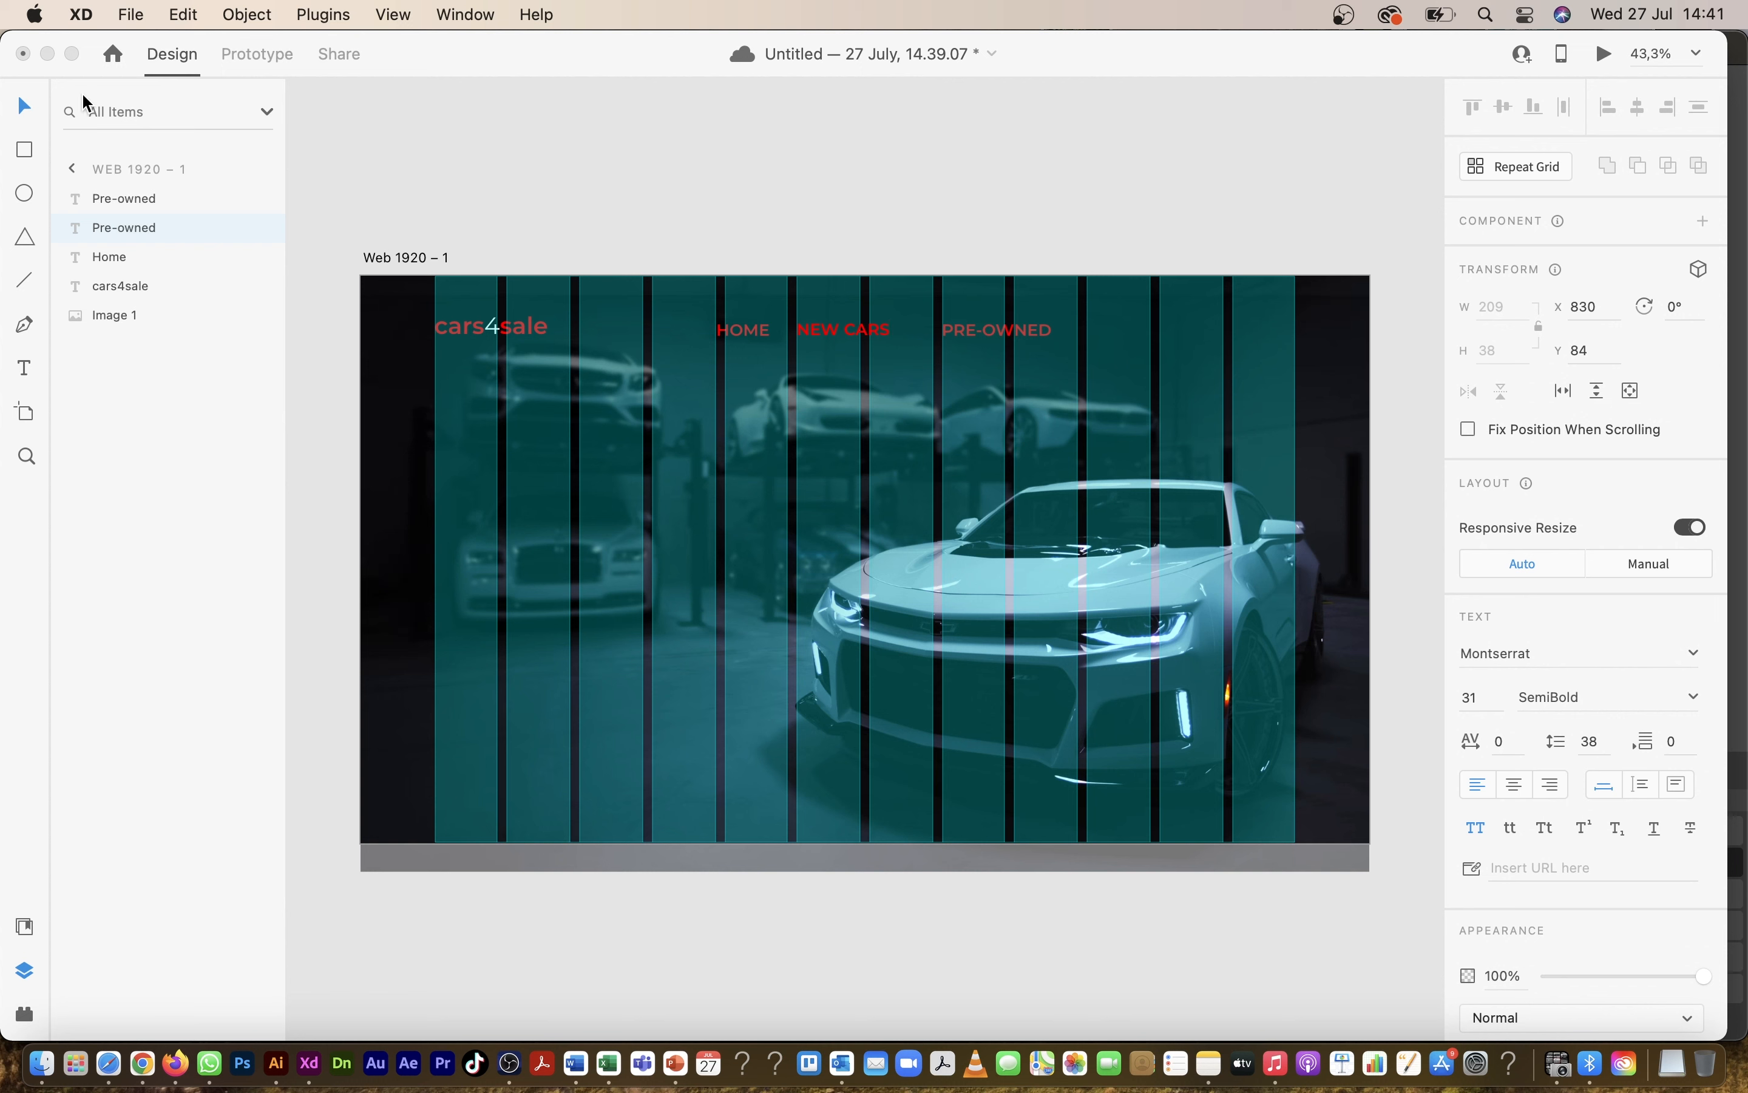
click(22, 108)
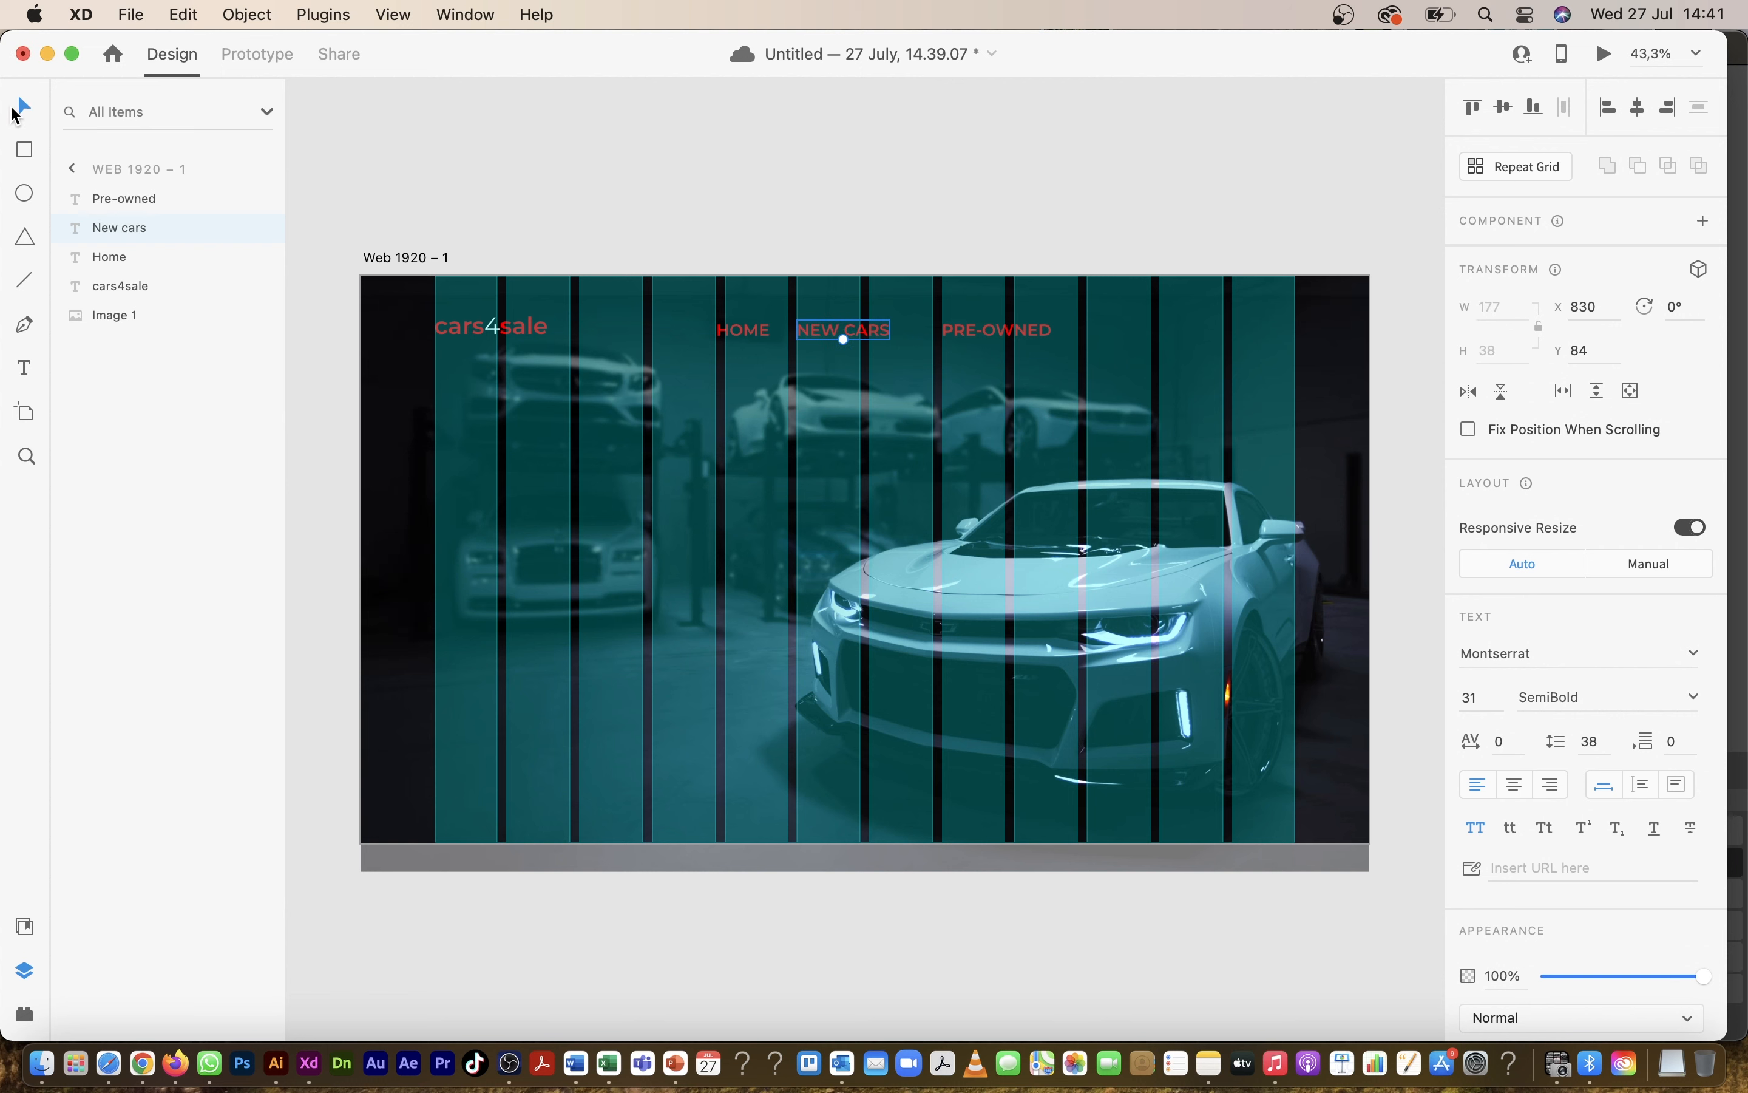
Step: Duplicate the PRE-OWNED text to its right at about X 1366, Y 84 and change the copy to "TEST DRIVING"
click(1000, 346)
drag(1001, 346, 1135, 336)
double_click(1135, 337)
text(TEST DRIVING)
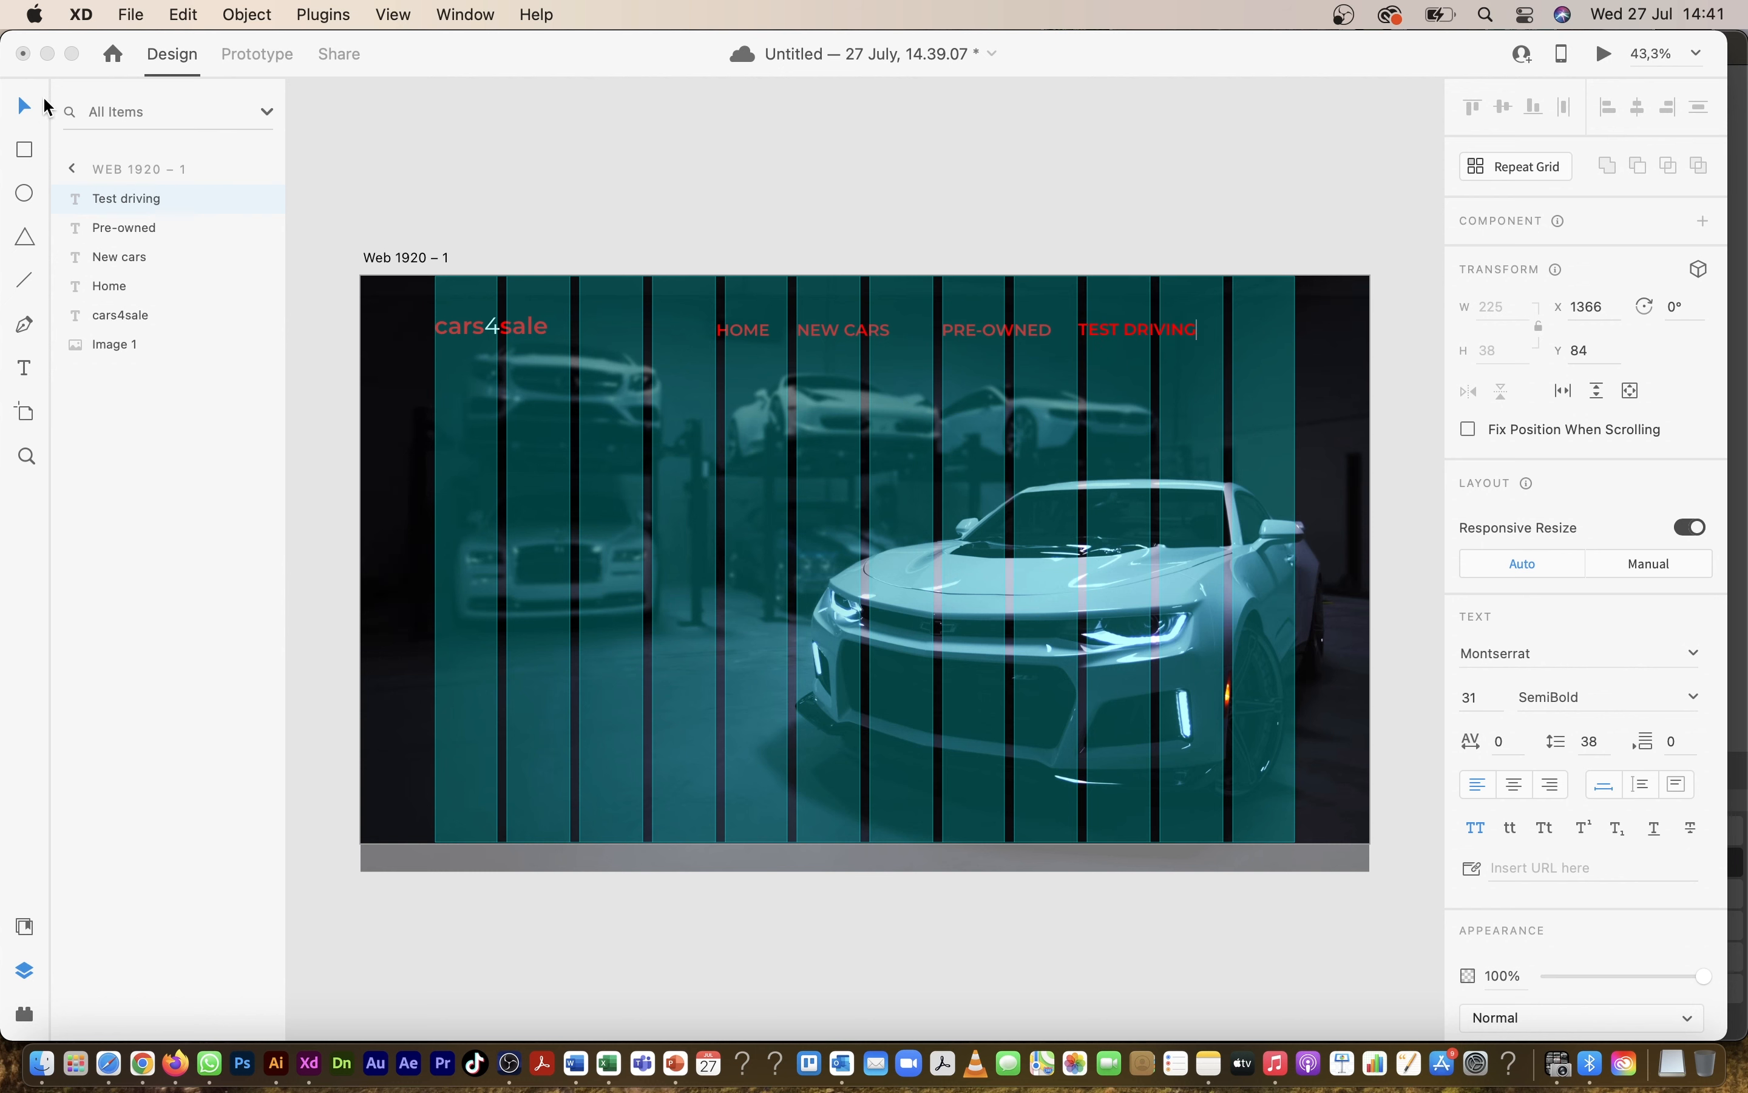
click(24, 107)
Step: Duplicate the TEST DRIVING text to its right at about X 1621, Y 84 and change the copy to "CONTACT US"
drag(1190, 341, 1315, 335)
double_click(1315, 333)
text(C)
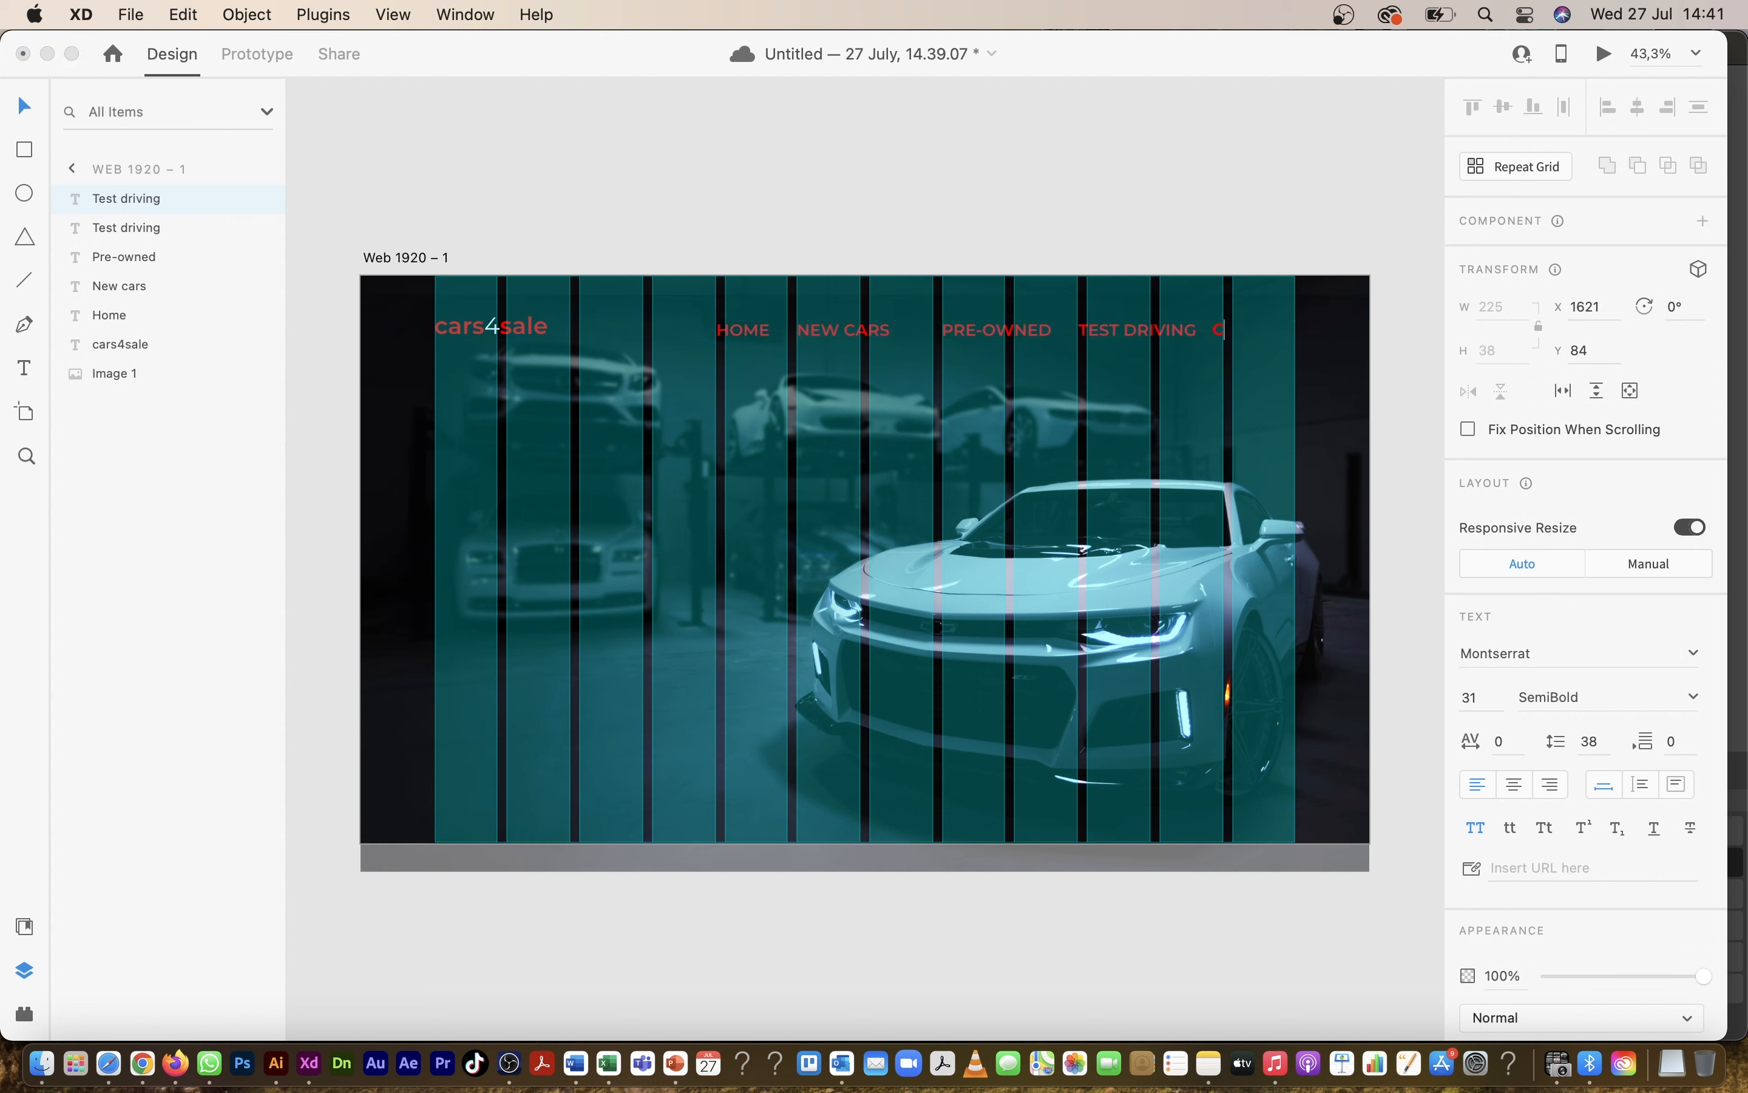
text(ONTACTS)
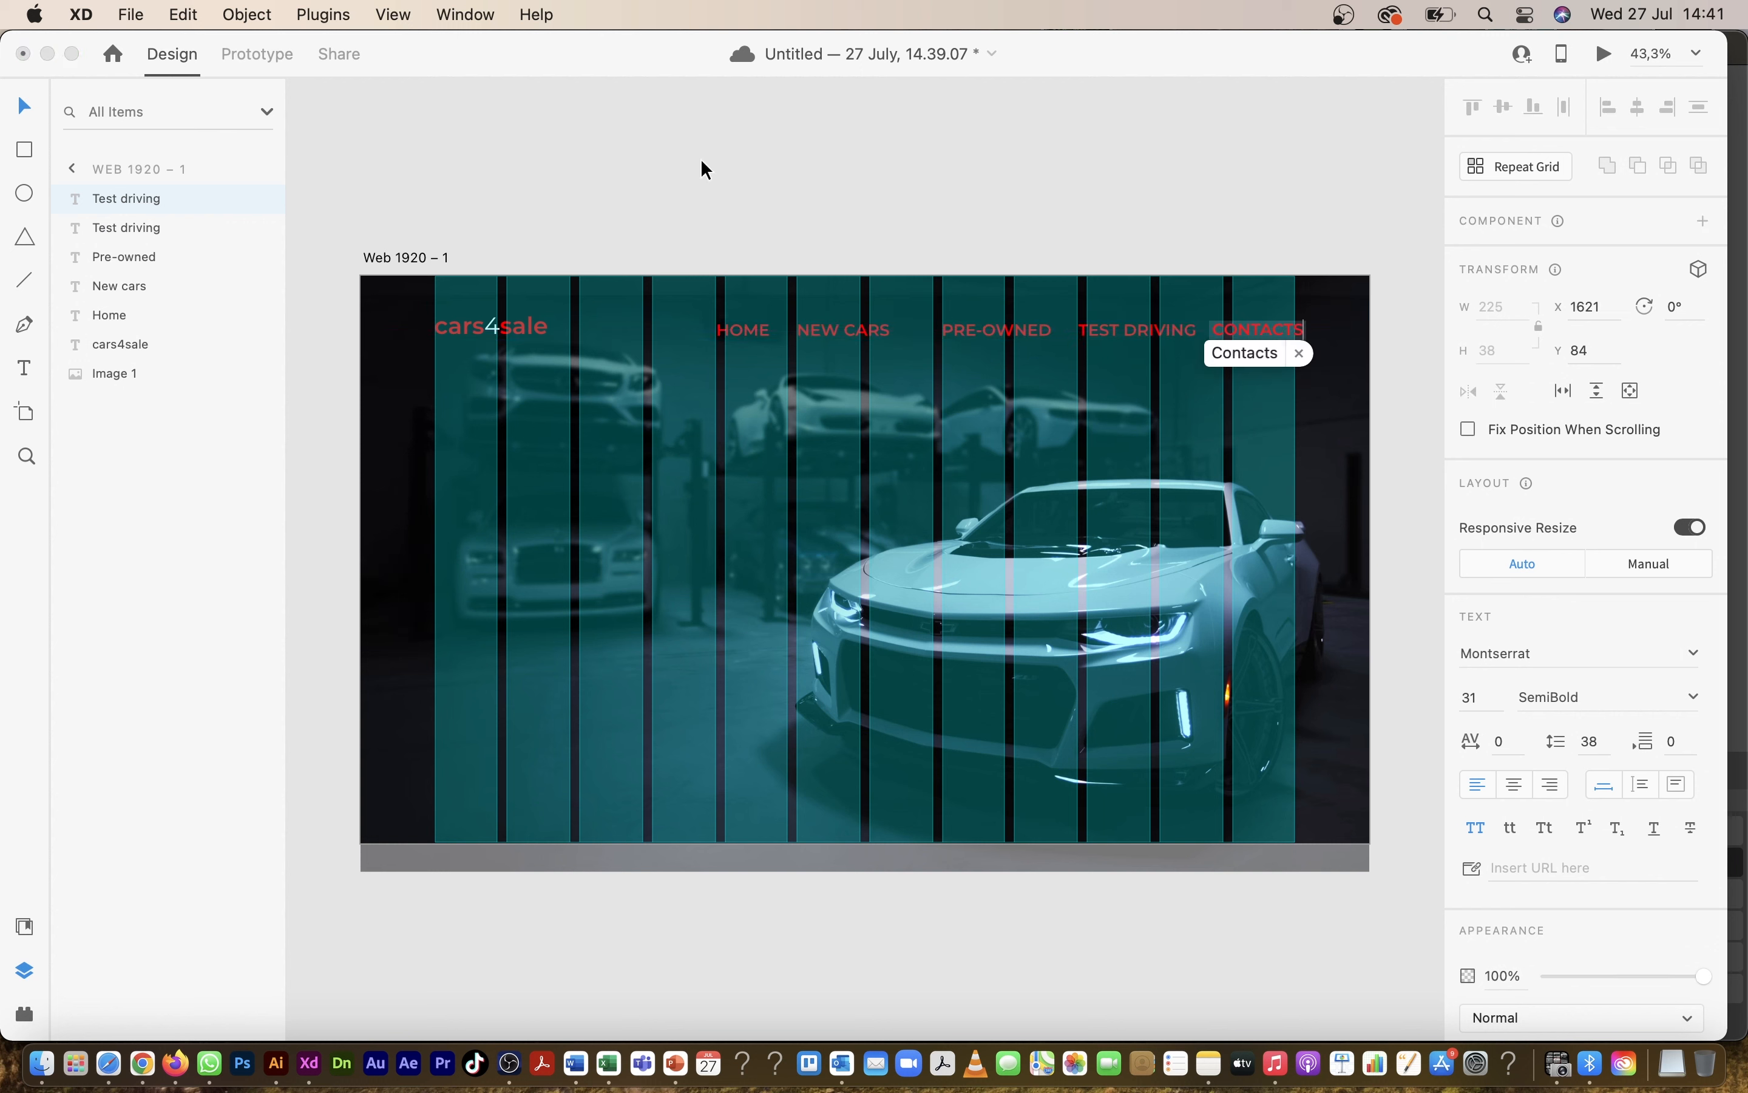
text( US)
key(BackSpace)
key(BackSpace)
key(BackSpace)
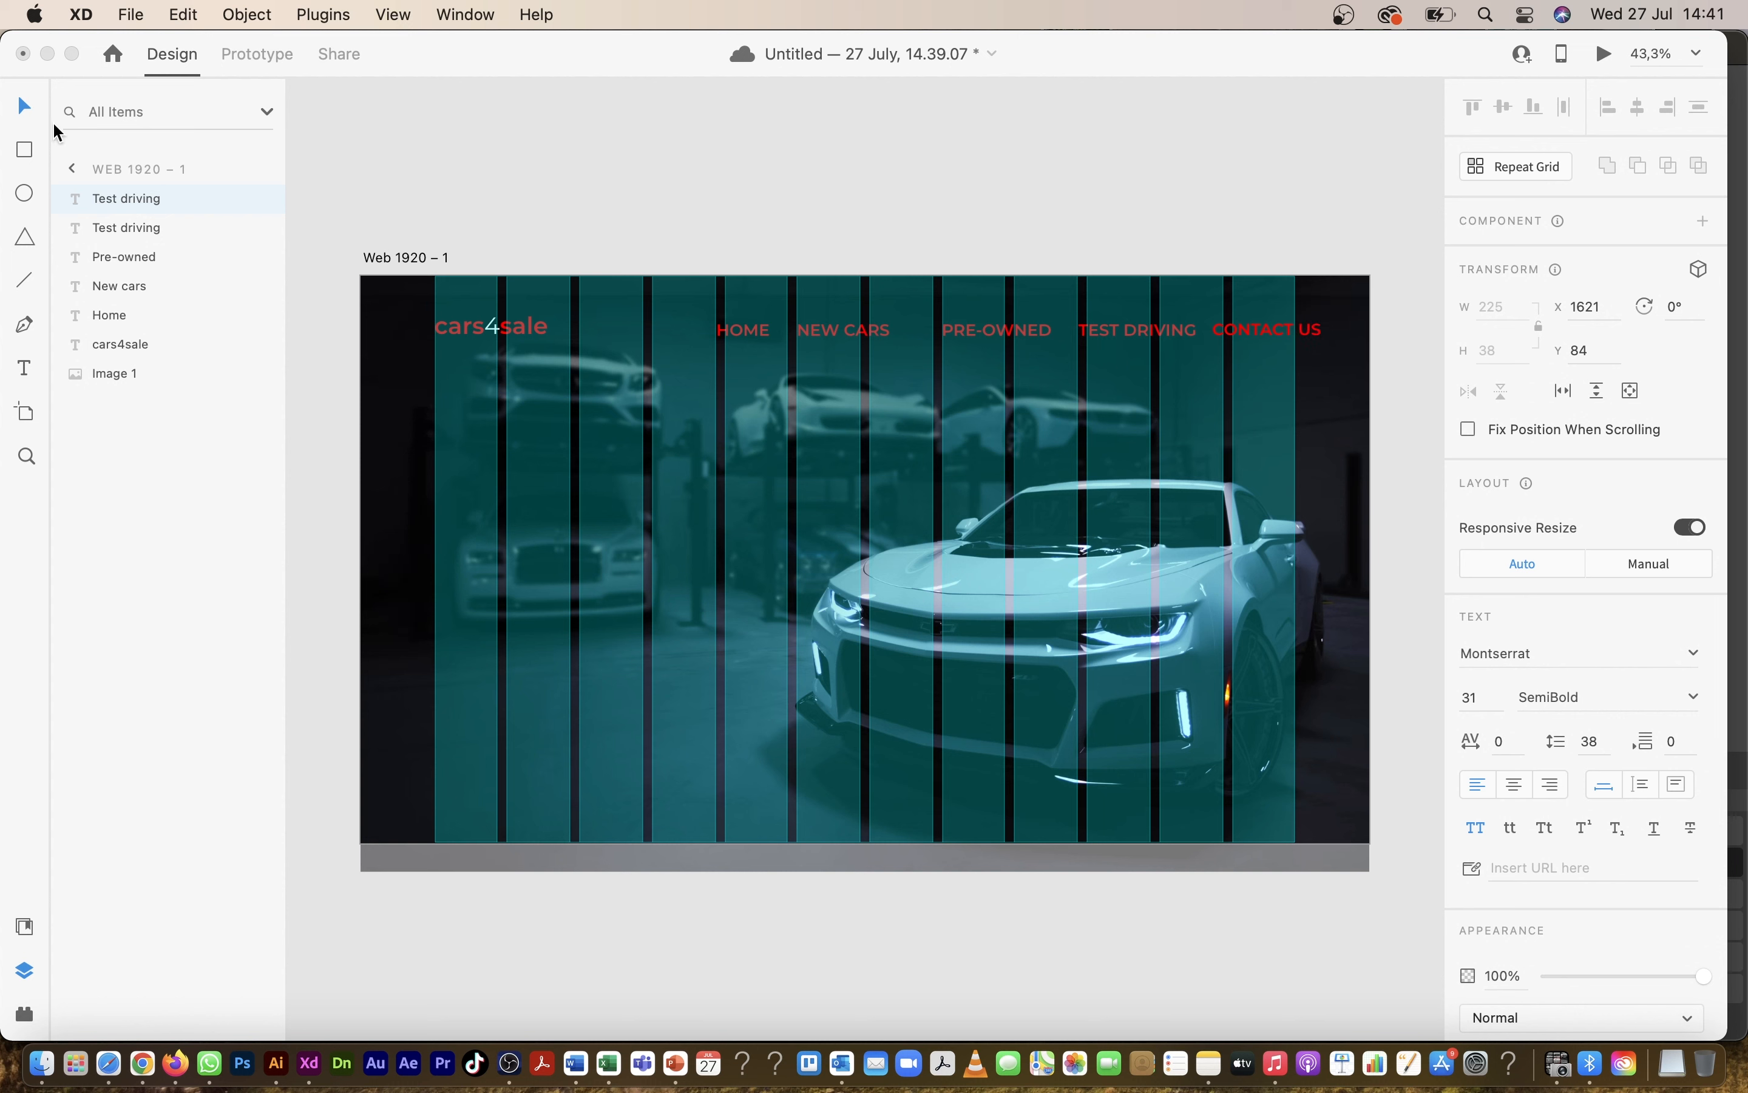
key(Escape)
Step: Set the font size of all five navigation texts, from HOME to CONTACT US, to 20
shift+click(1095, 330)
shift+click(1010, 340)
shift+click(845, 331)
shift+click(750, 334)
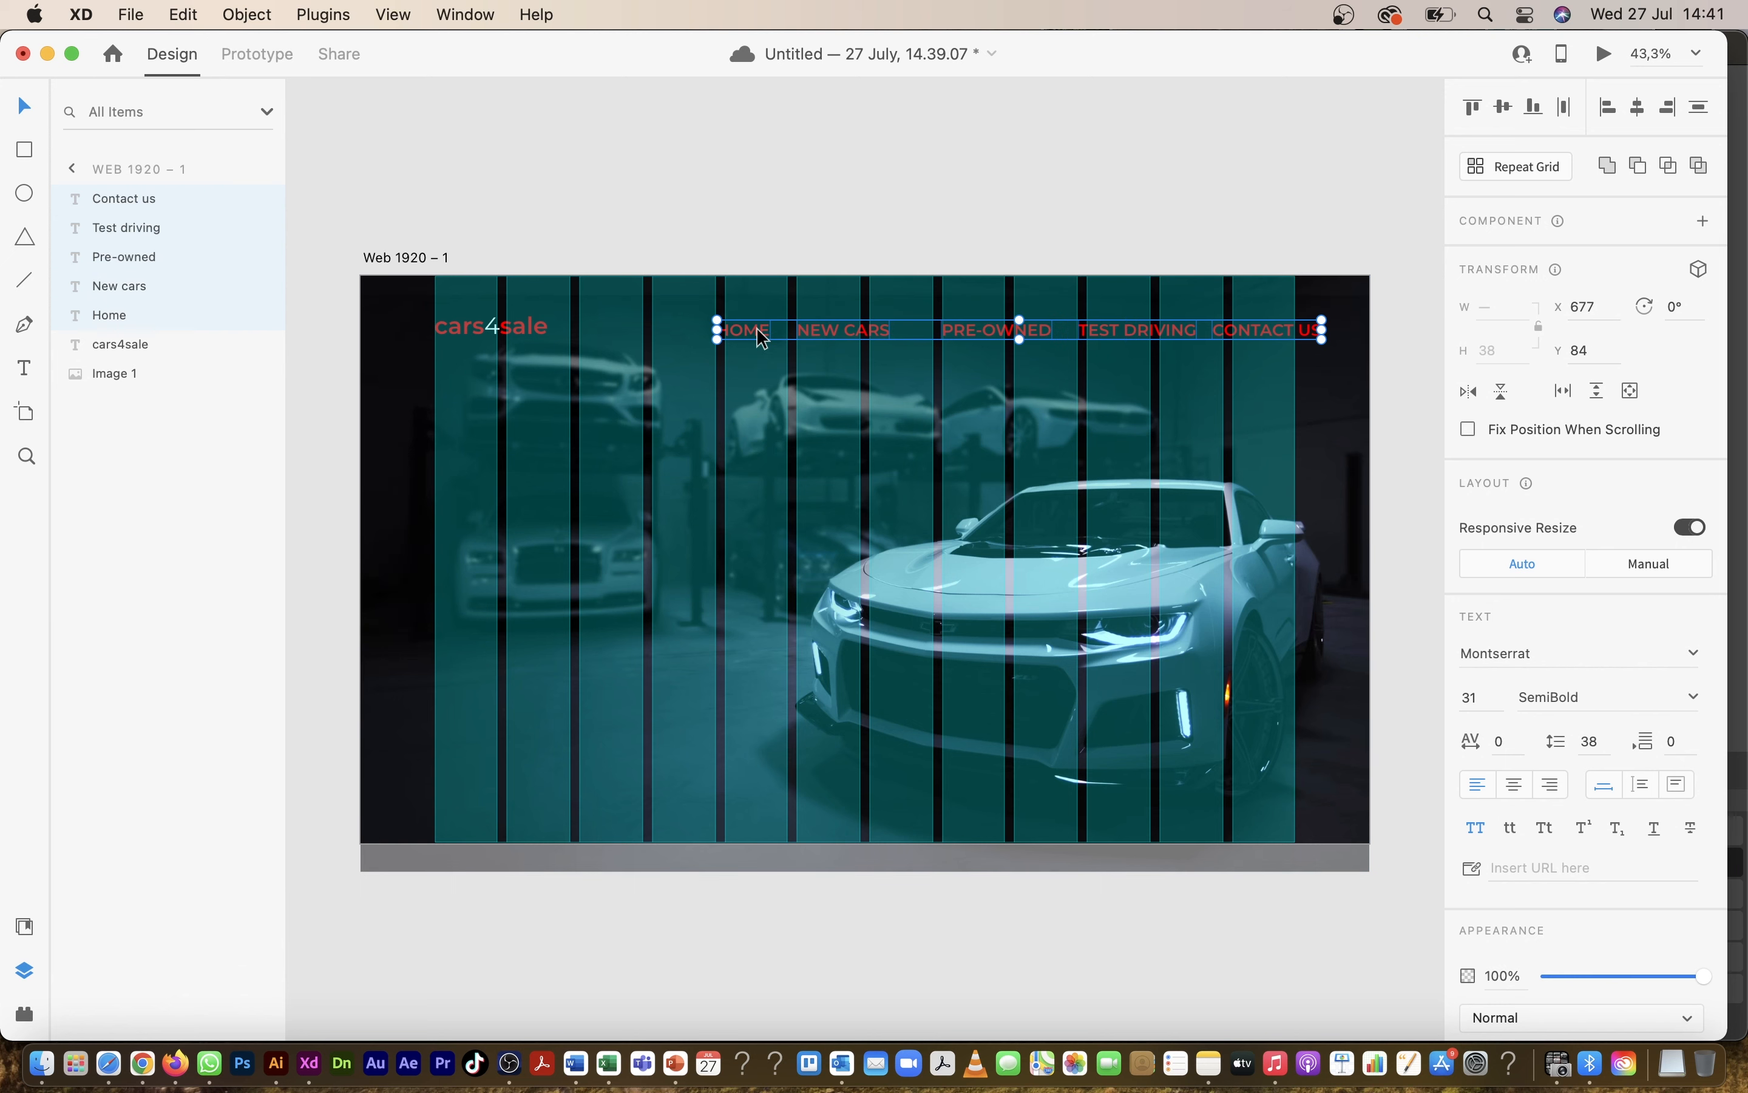
click(1482, 695)
text(24)
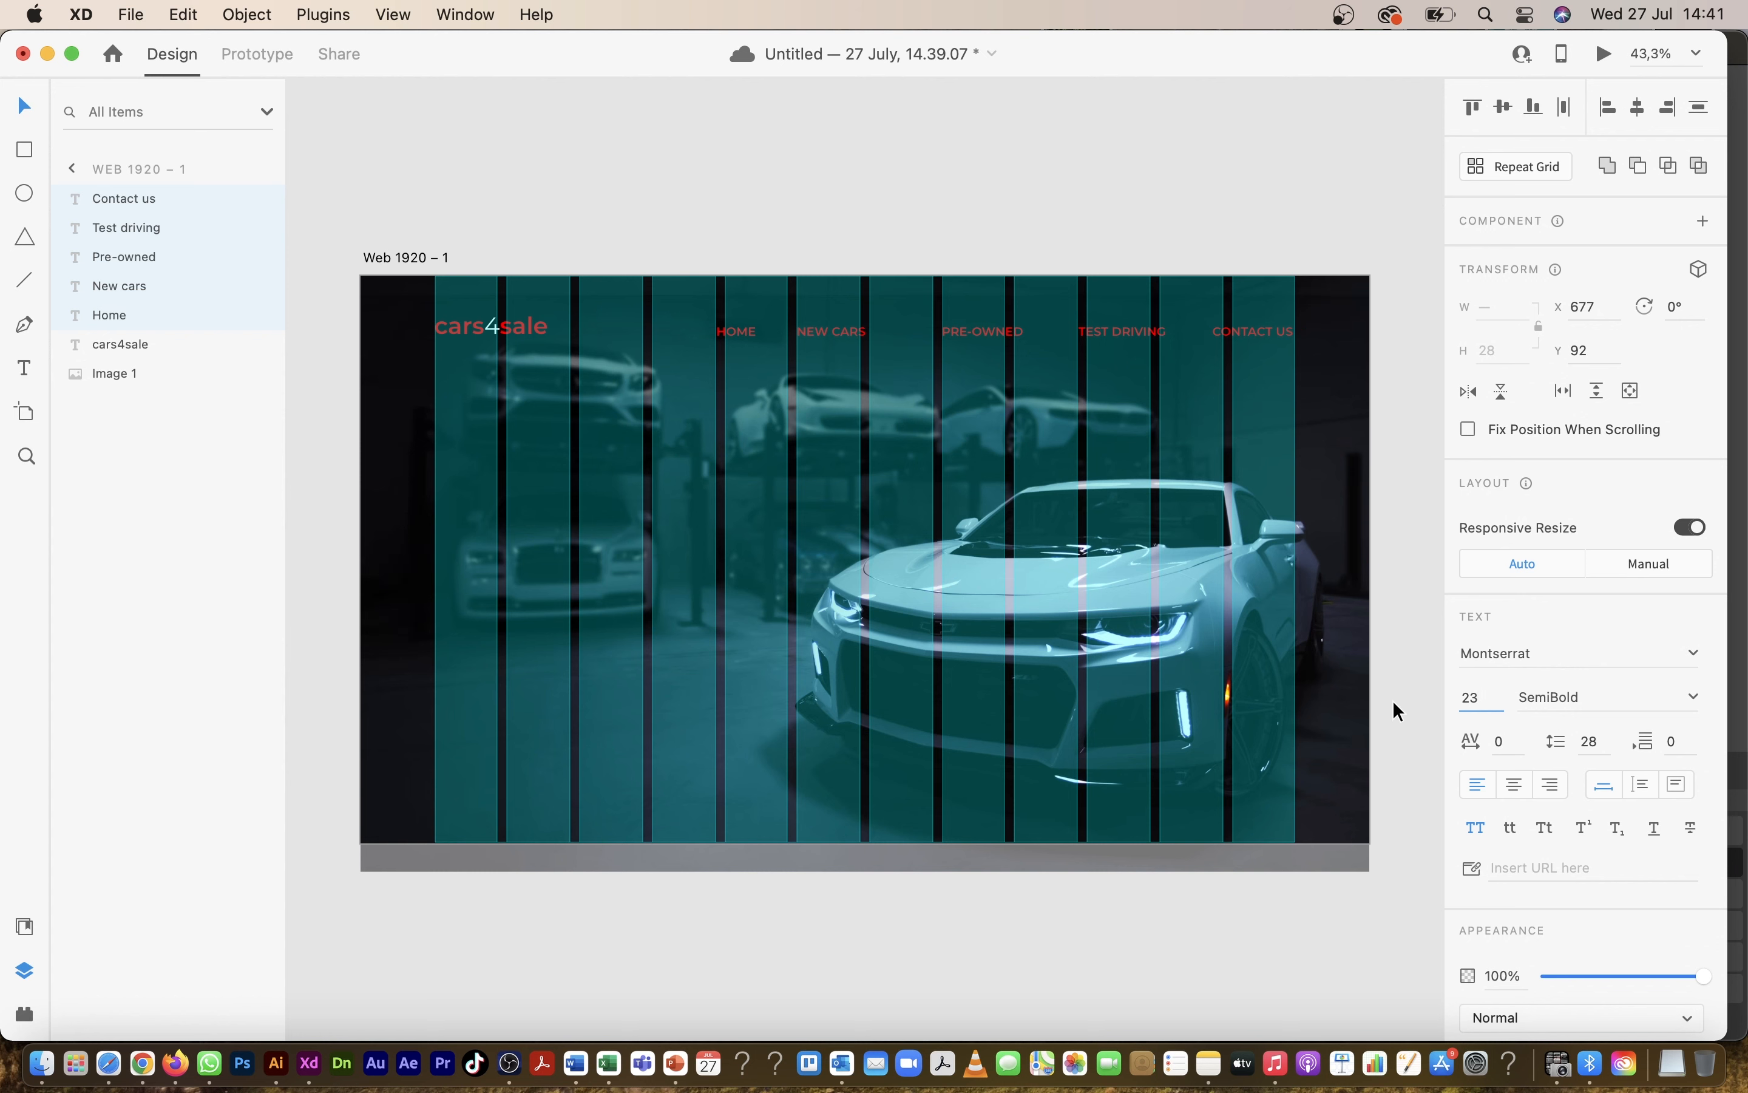
key(Return)
text(20)
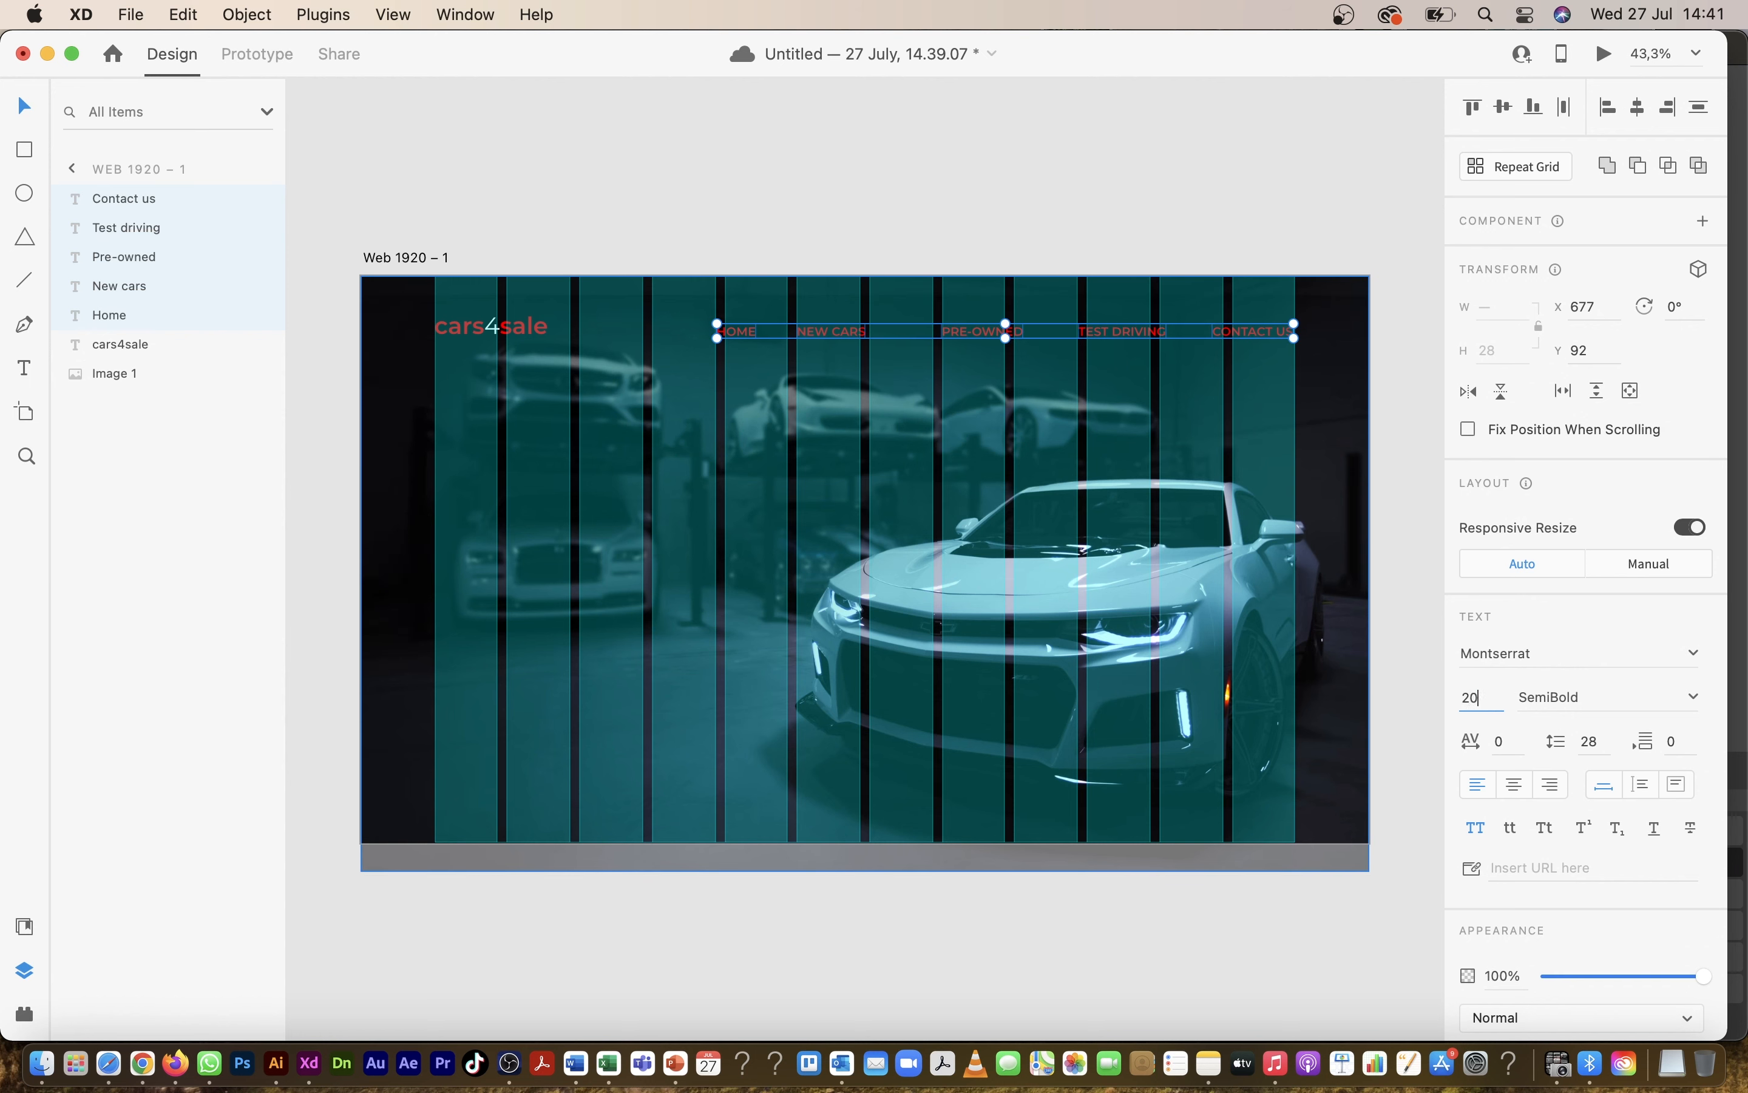
key(Return)
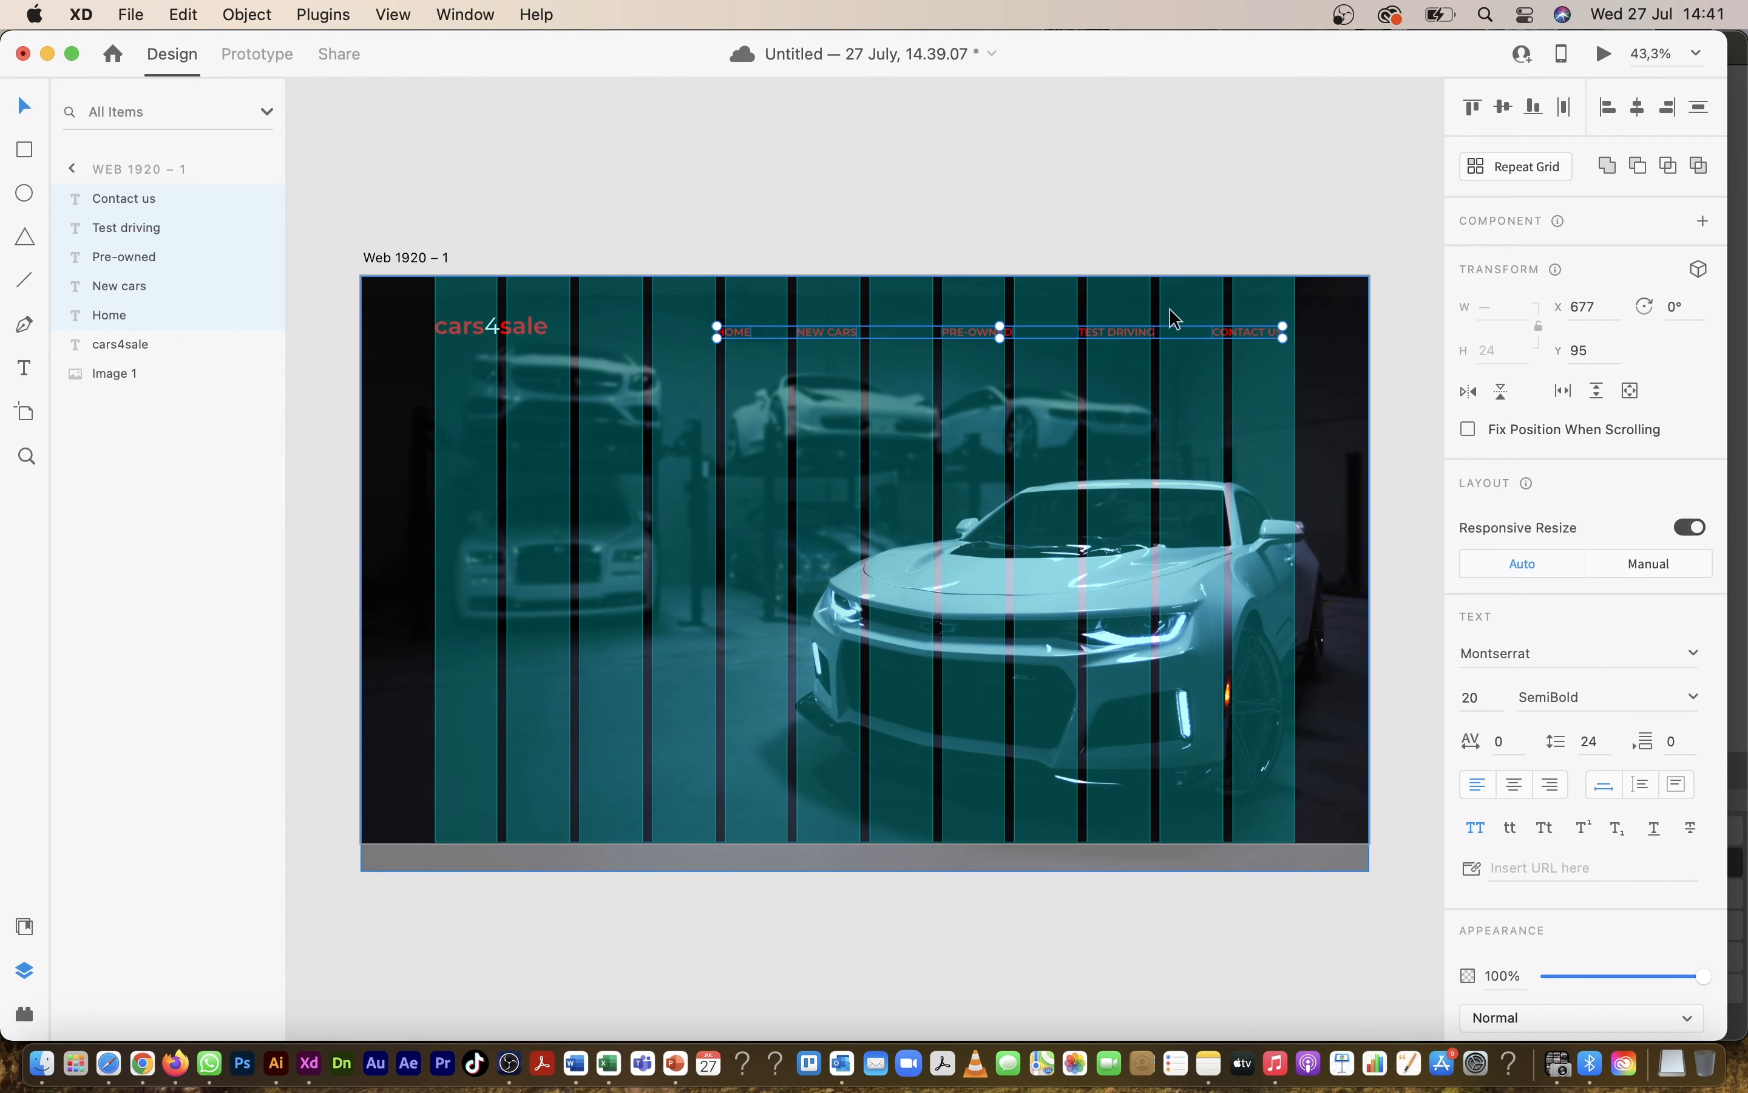
Step: Move the CONTACT US text left to X 1508 and distribute the five navigation texts evenly in the horizontal direction
click(1336, 320)
drag(1262, 337, 1204, 338)
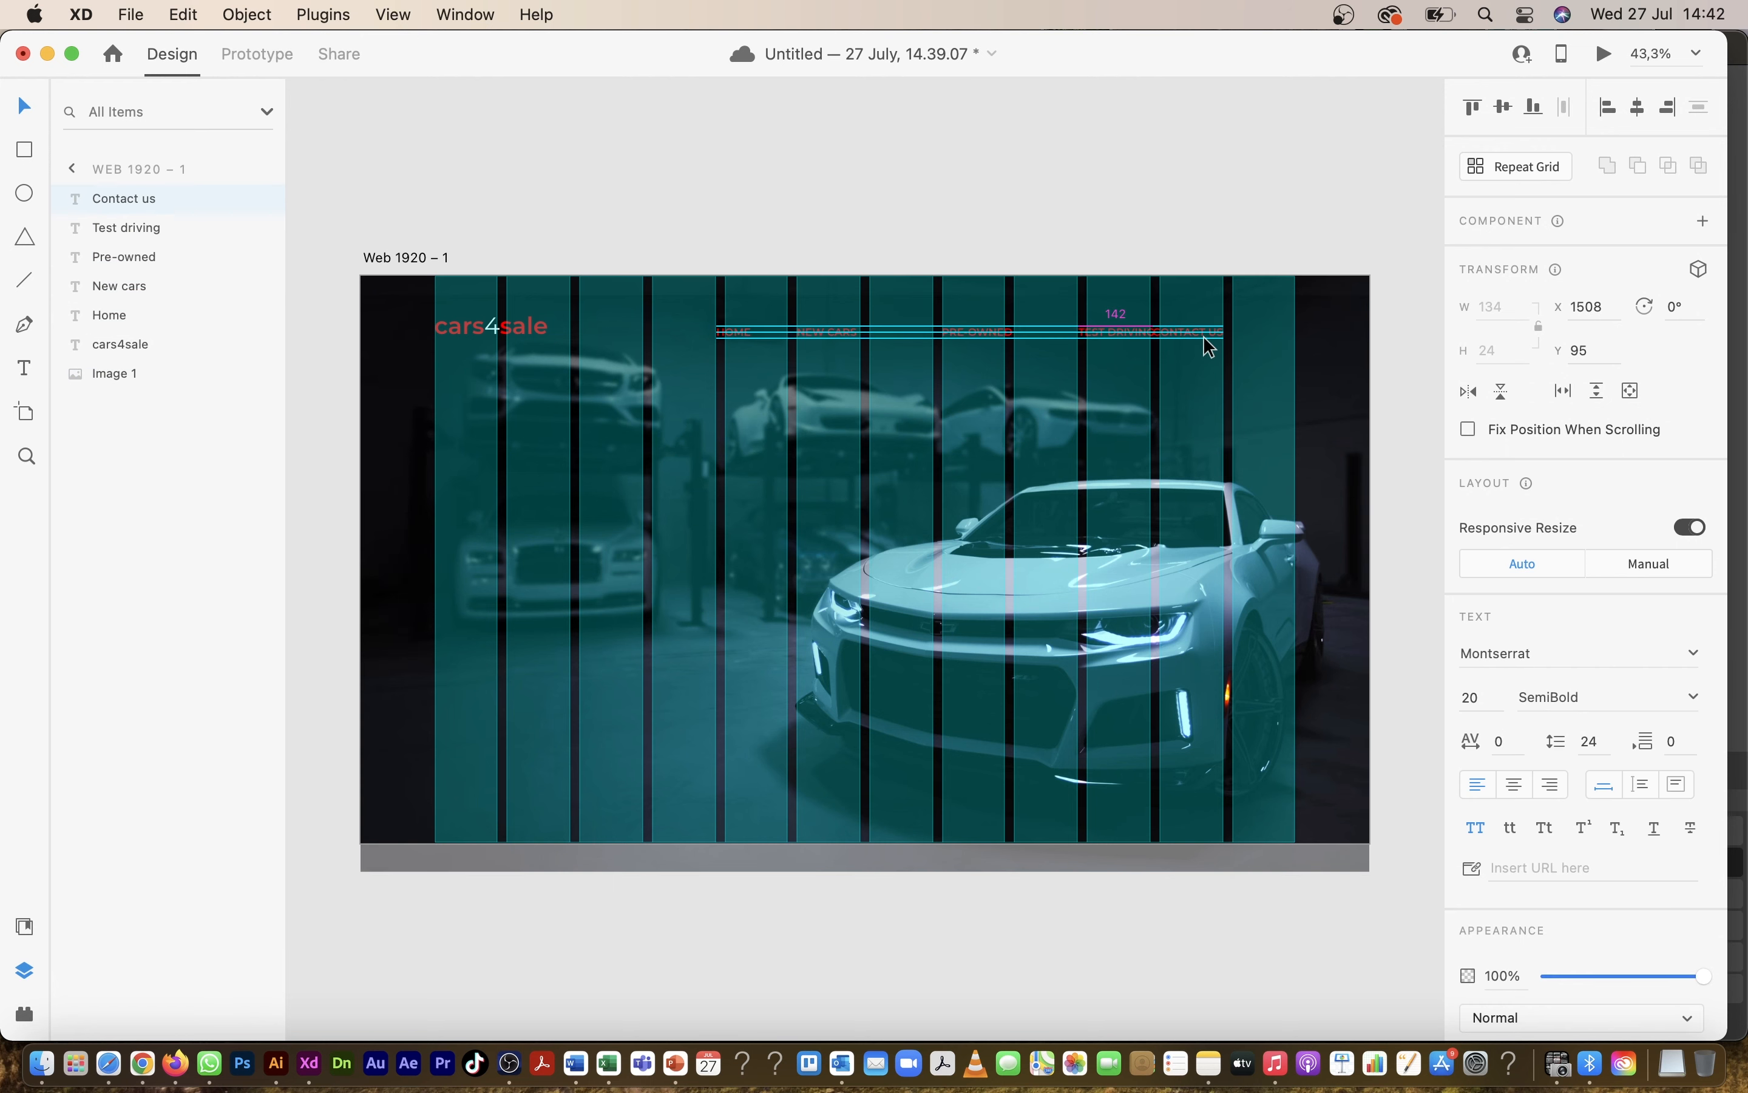
shift+click(1124, 334)
shift+click(1000, 334)
shift+click(828, 335)
shift+click(755, 335)
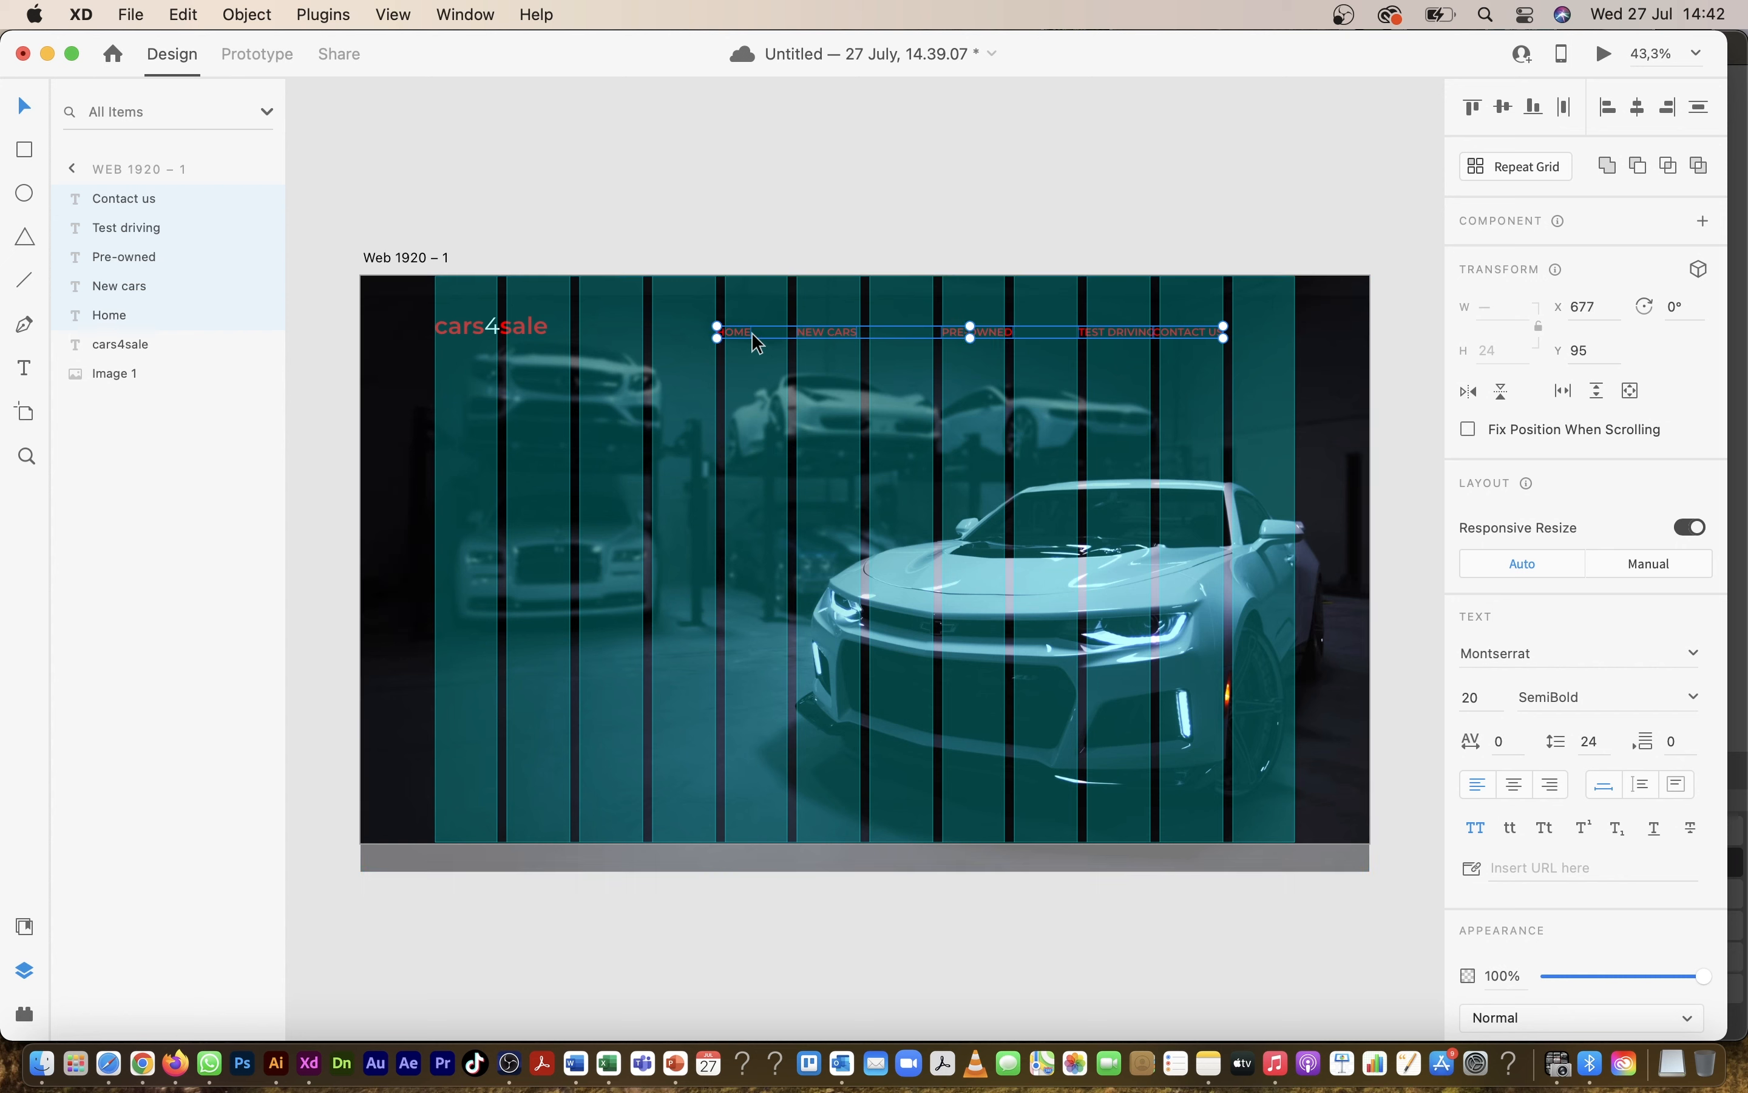
click(1568, 108)
click(833, 222)
Step: Move the HOME text to X 692 at Y 95 and redistribute the five navigation texts evenly in the horizontal direction
drag(732, 332, 746, 338)
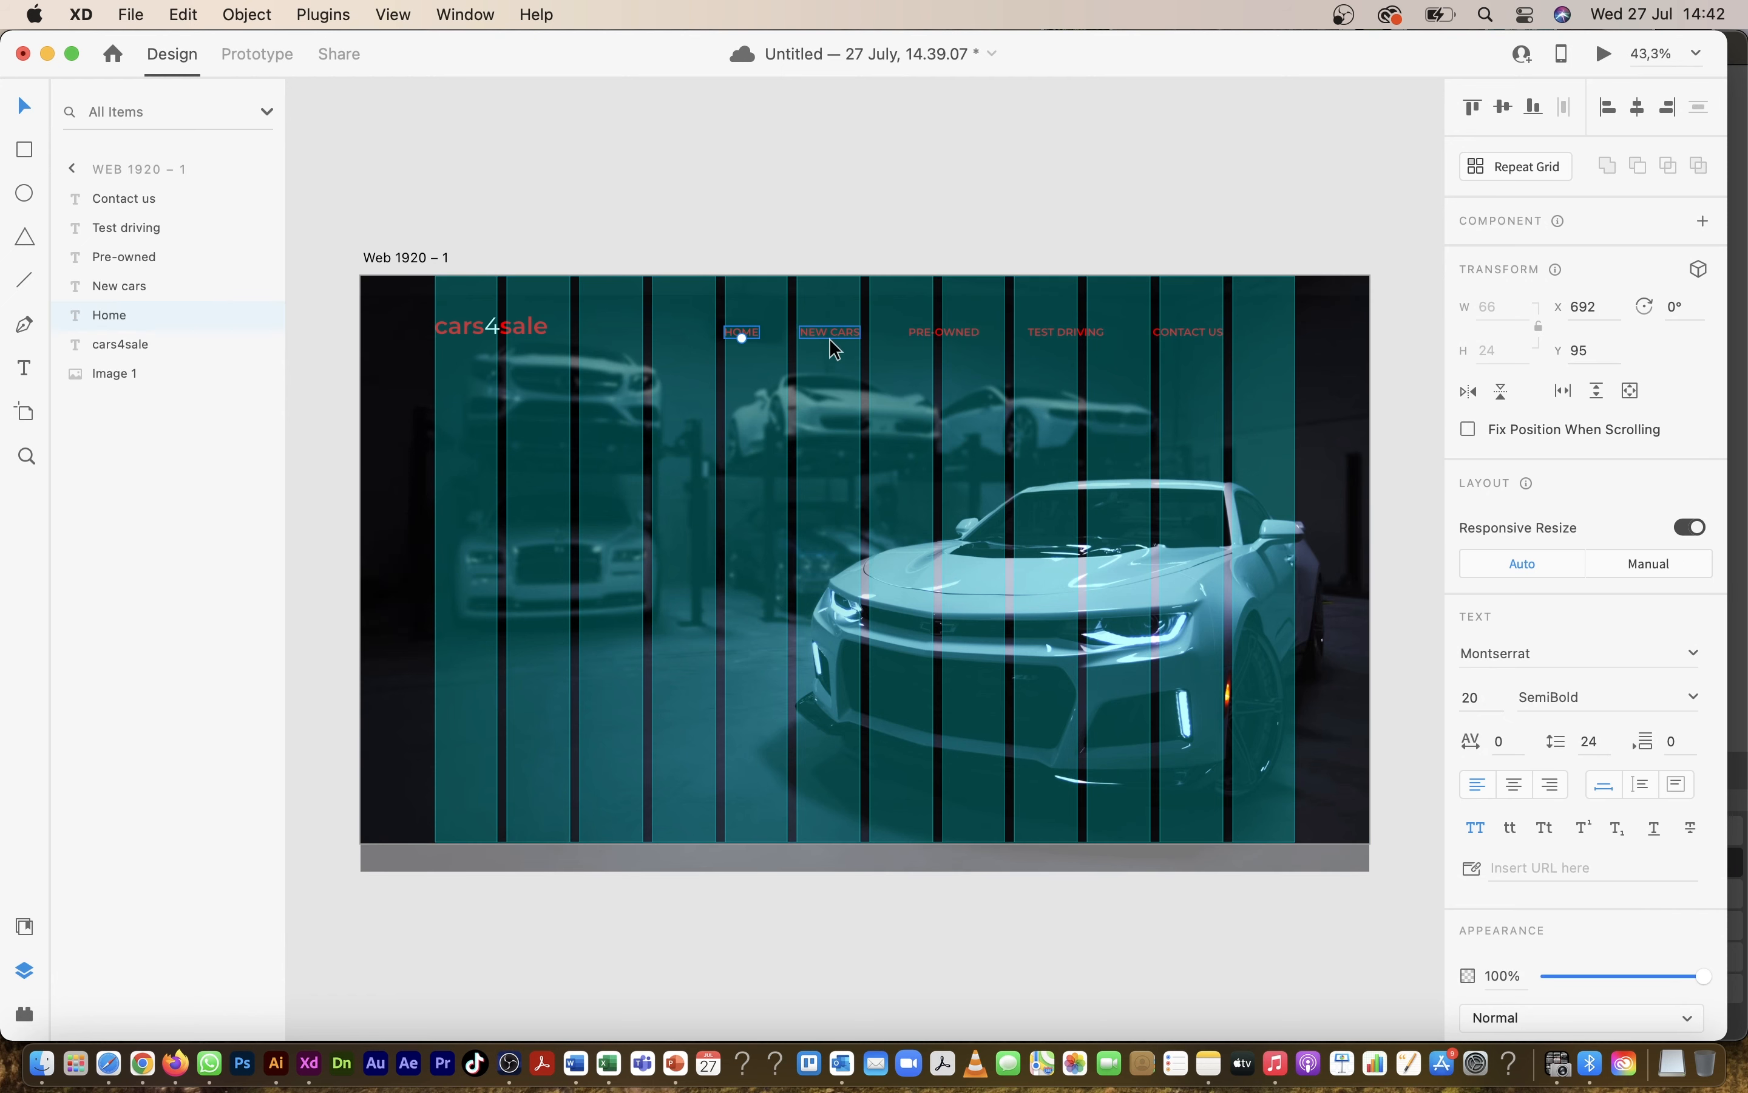
shift+click(831, 334)
shift+click(954, 332)
shift+click(1077, 333)
shift+click(1188, 333)
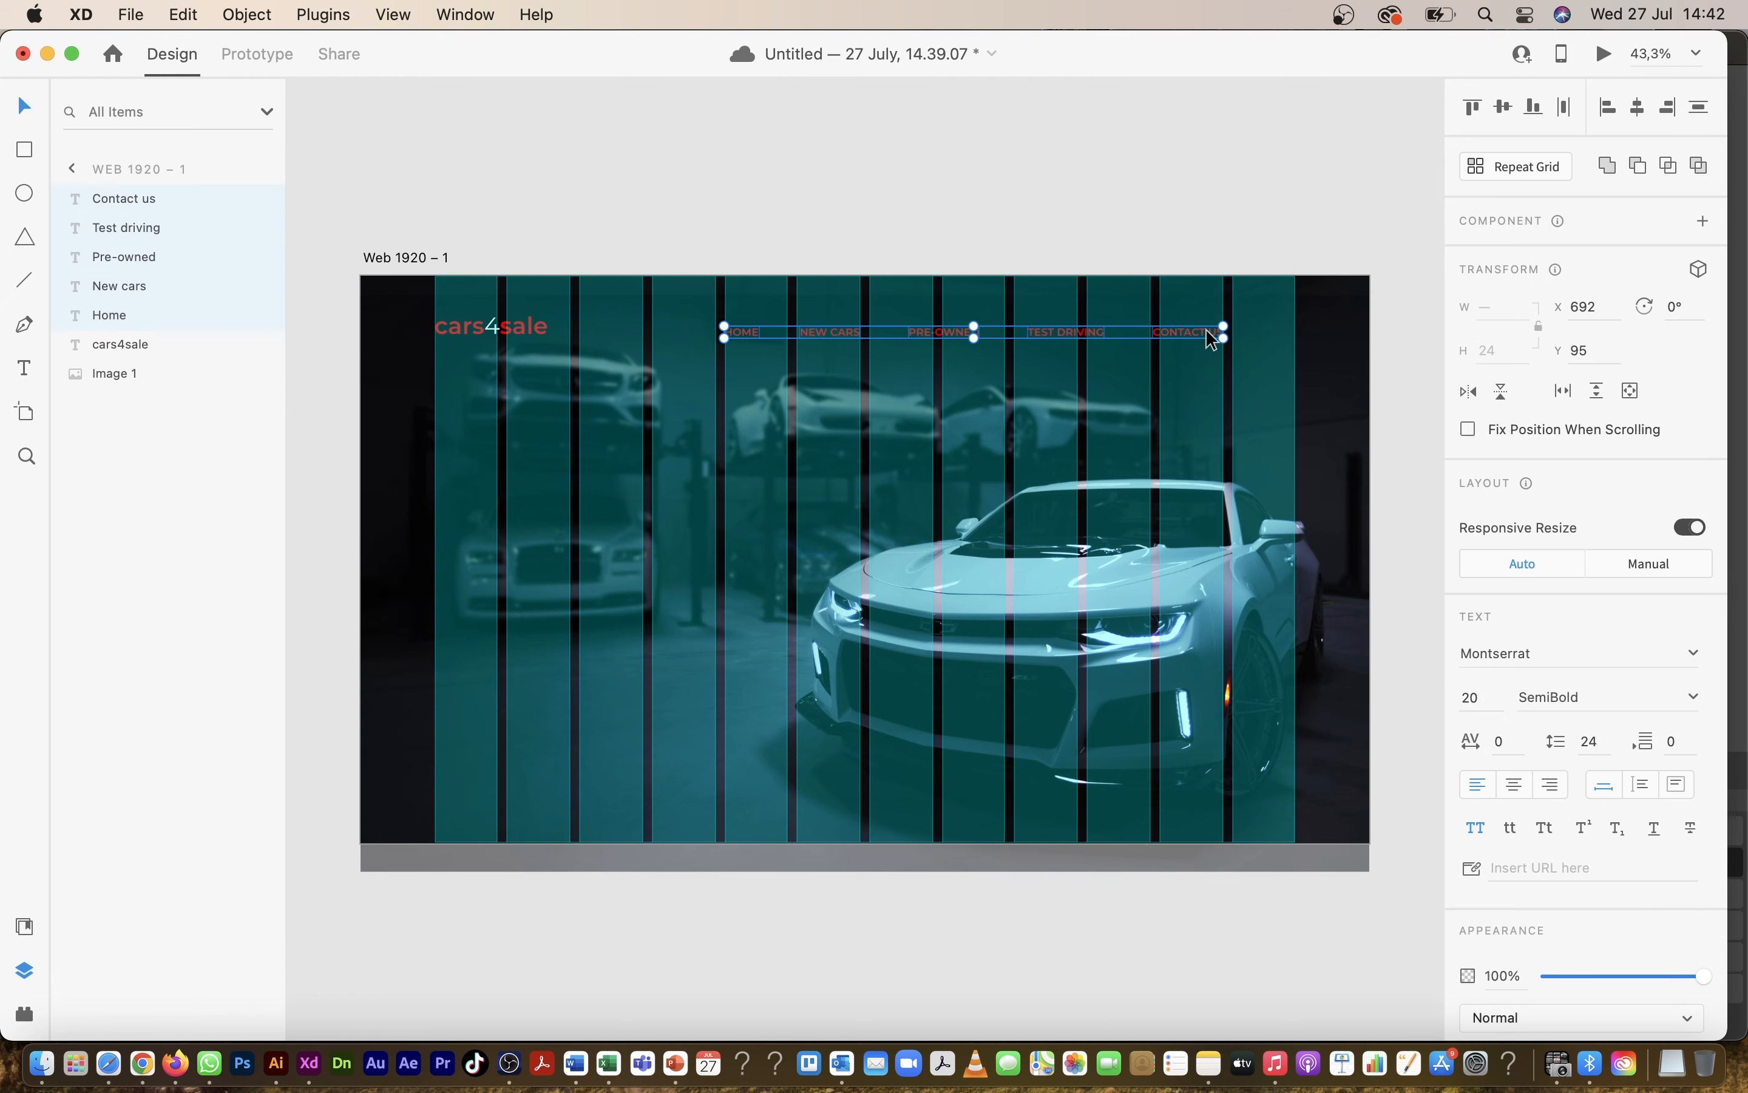
click(1272, 164)
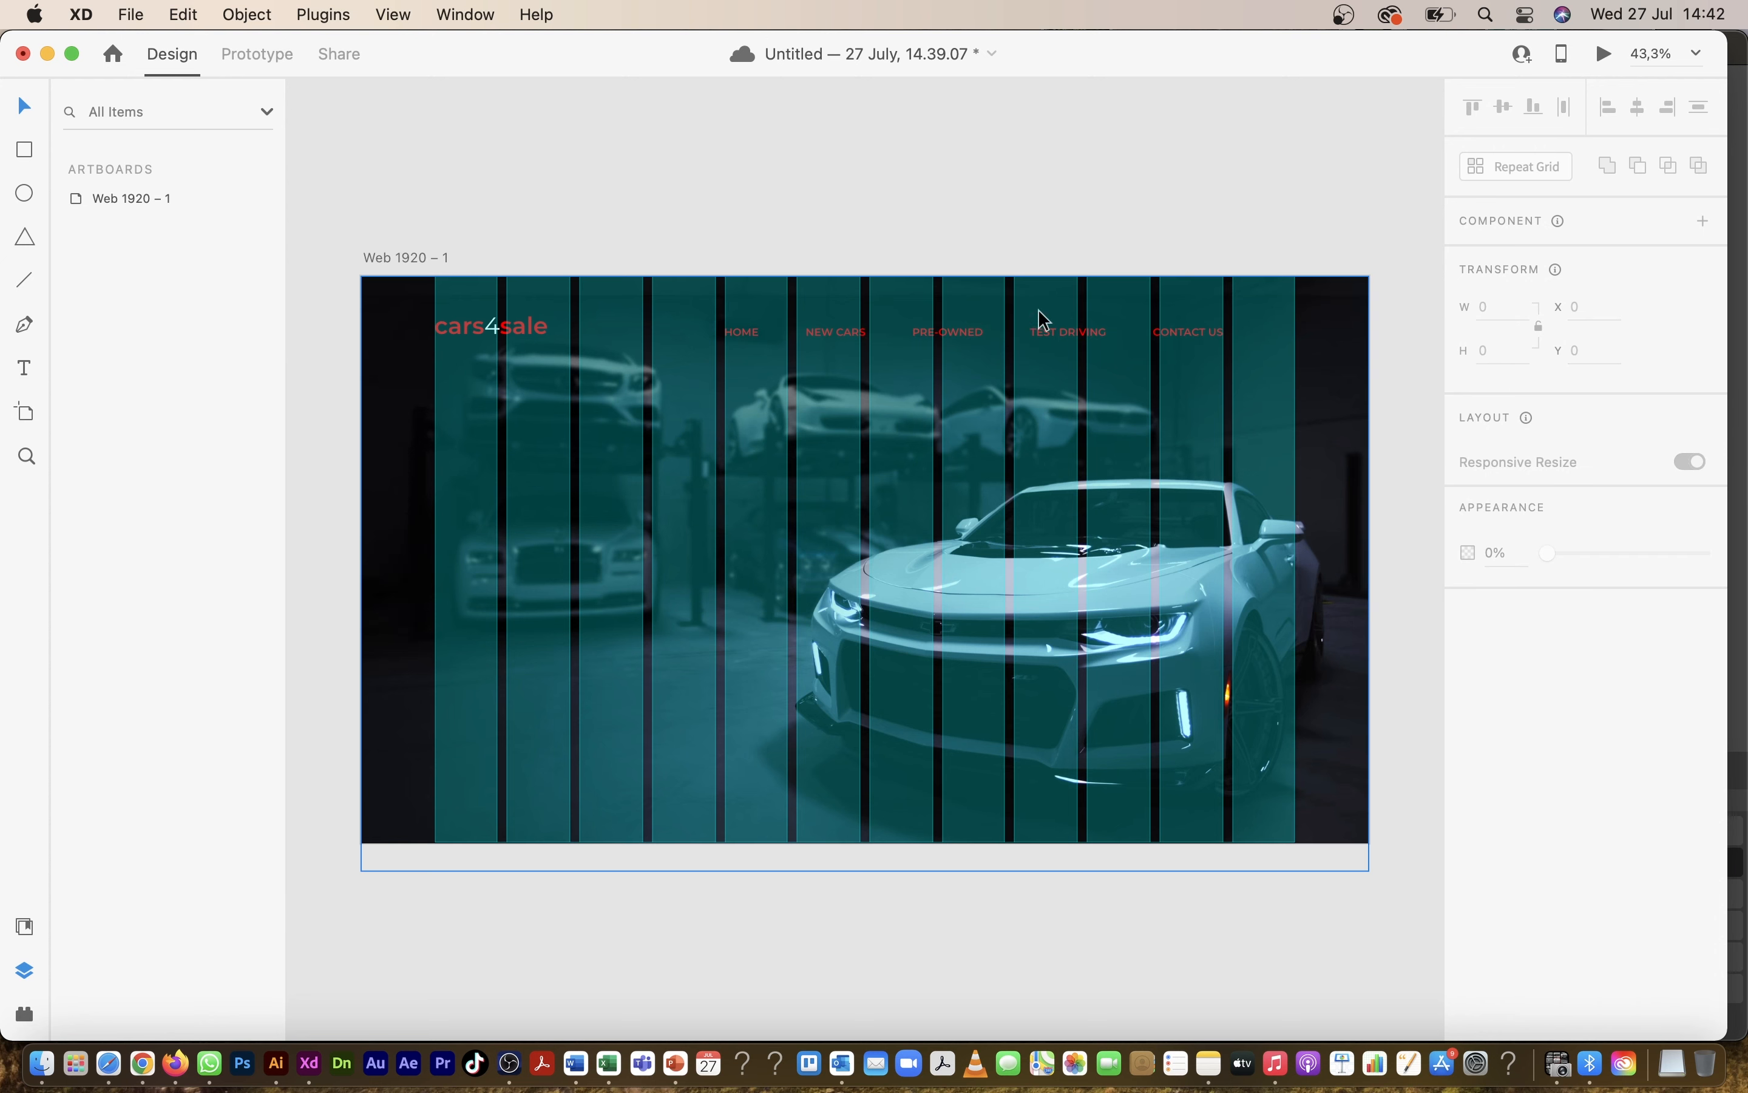
Step: Change the fill of all five navigation texts to the near-white #FFF8F8
click(1190, 333)
click(1190, 332)
shift+click(1086, 341)
shift+click(954, 333)
shift+click(851, 335)
shift+click(749, 337)
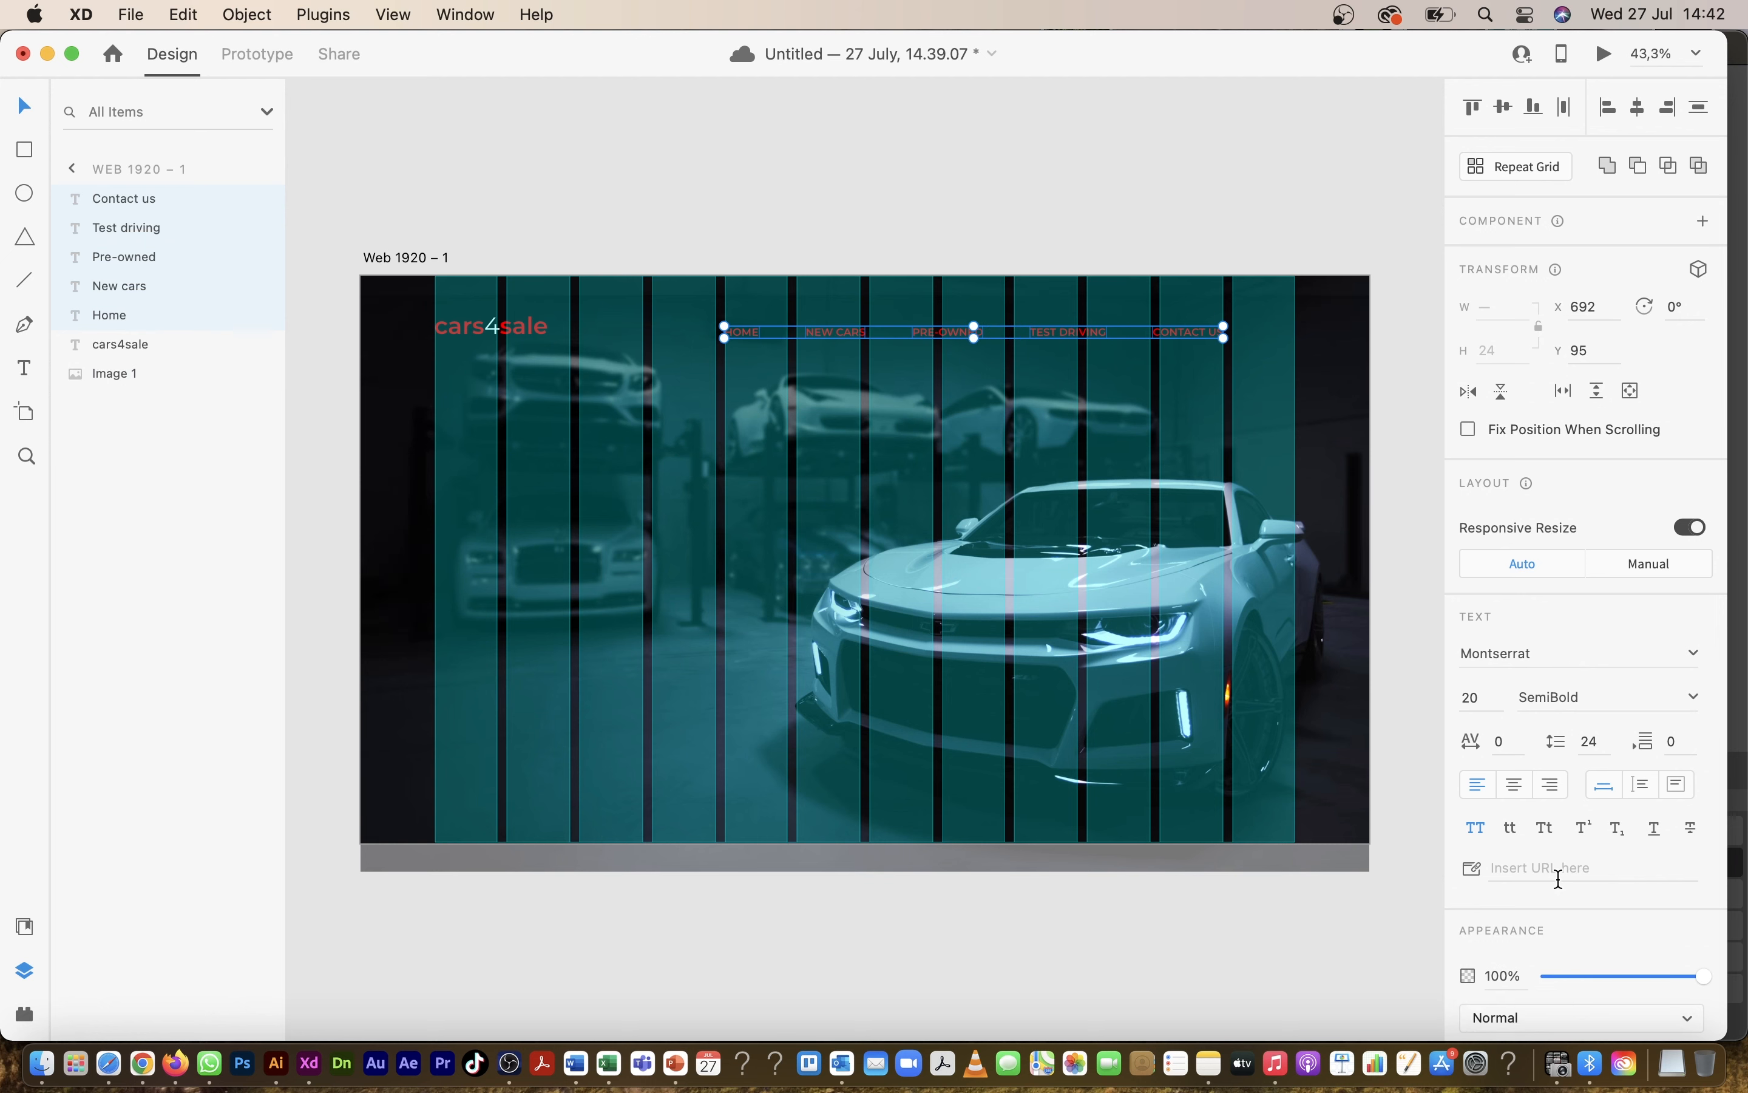
scroll(1561, 882, down, 3)
click(1506, 949)
drag(1353, 736, 1205, 732)
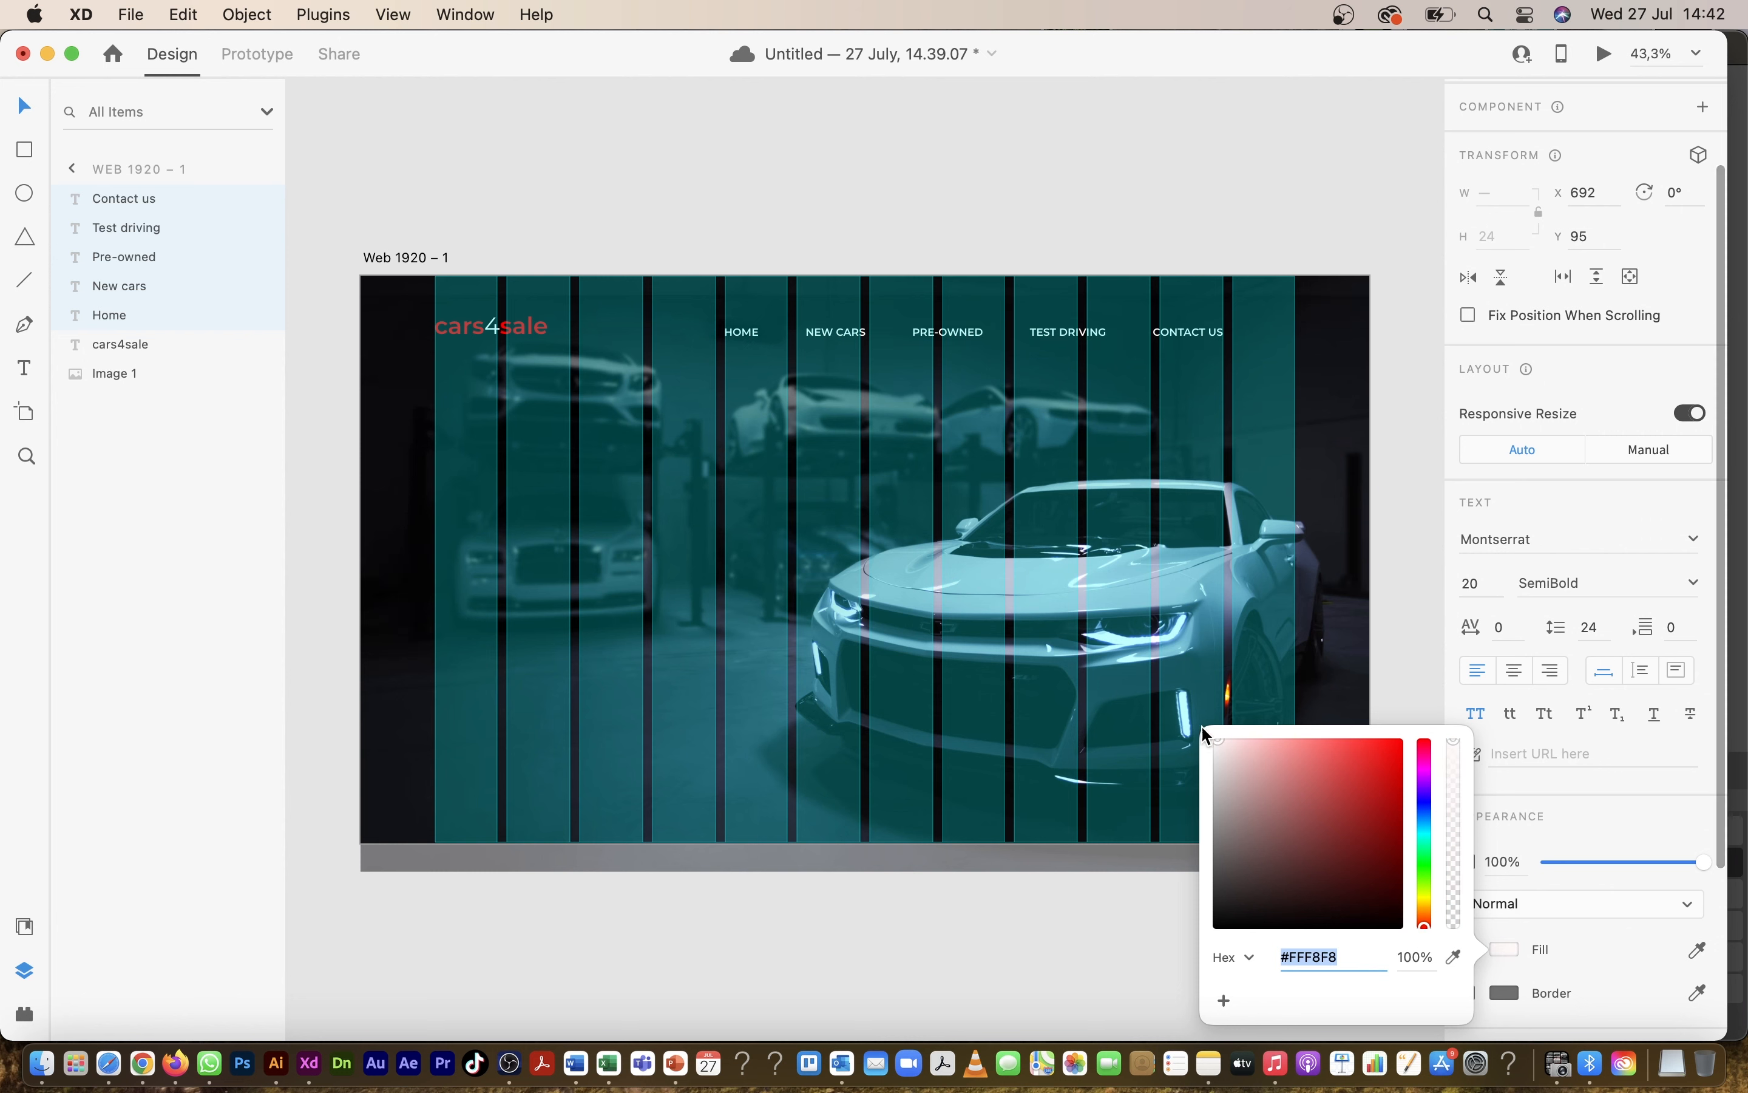
click(958, 248)
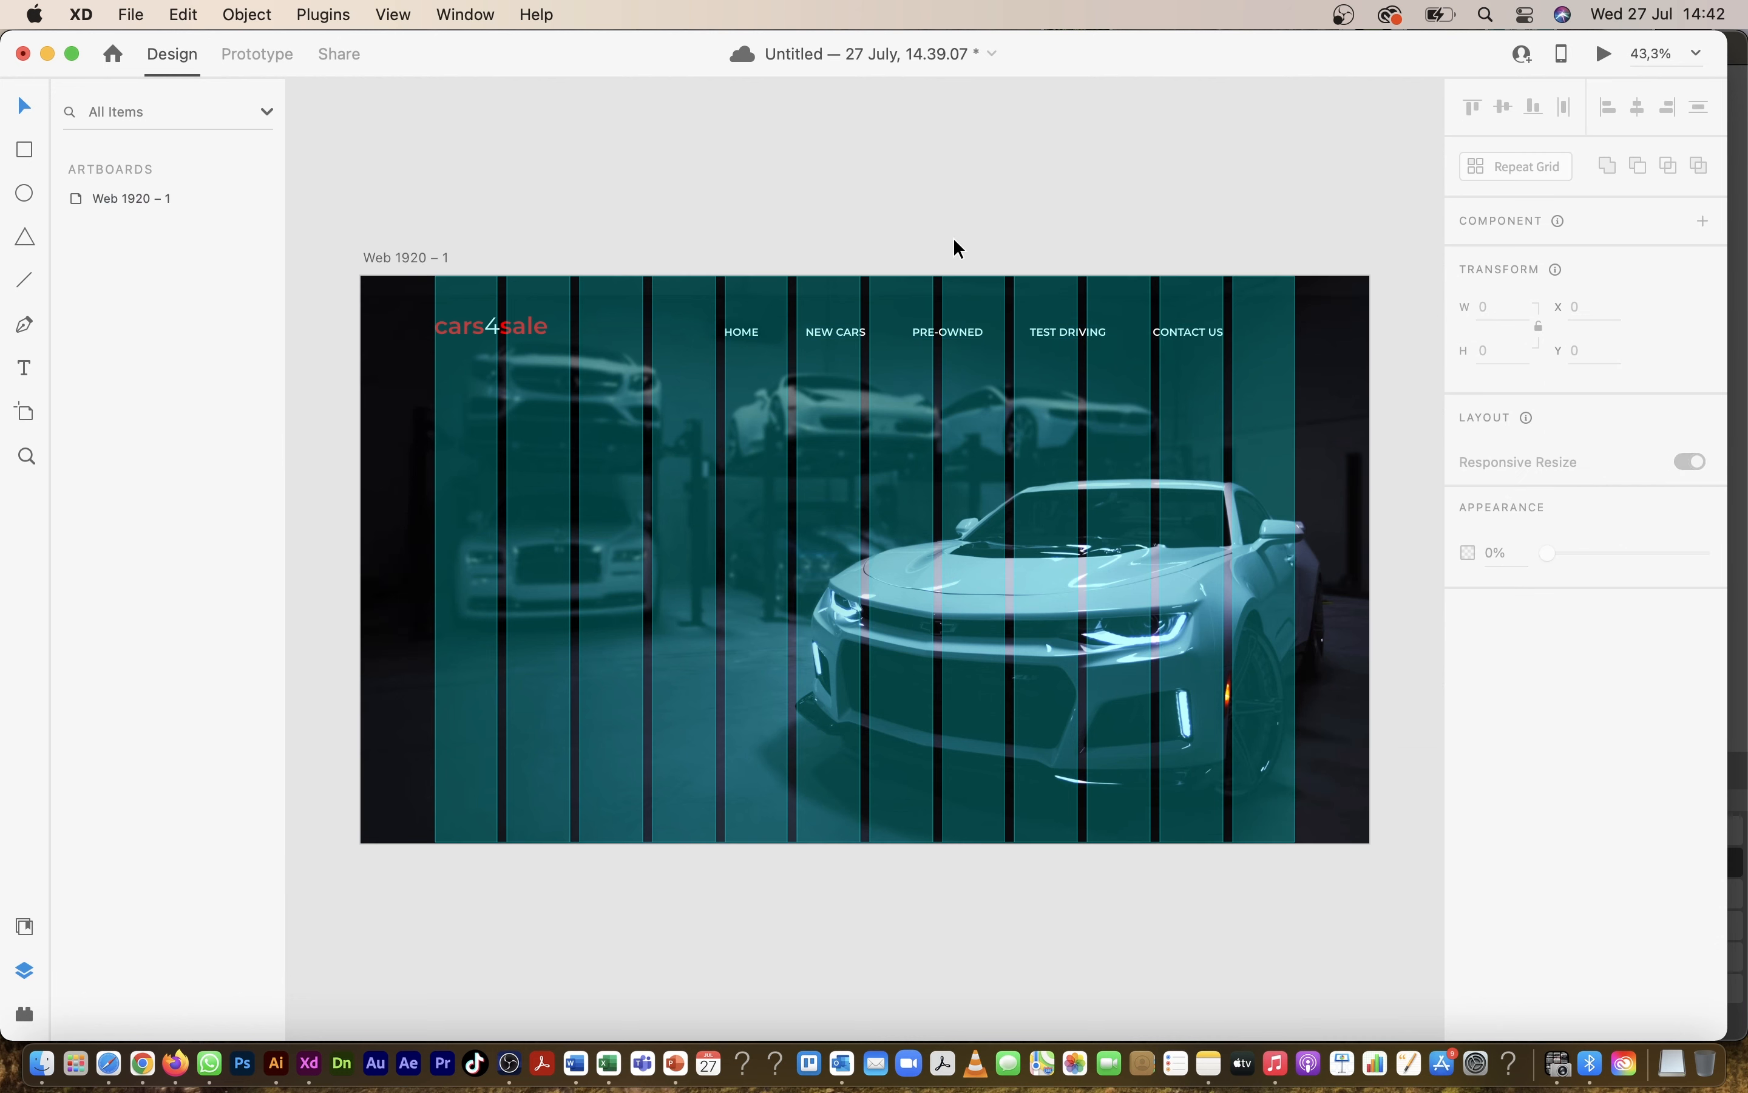
Step: Align the five navigation texts and the cars4sale logo along their vertical middle
click(1178, 338)
shift+click(1079, 346)
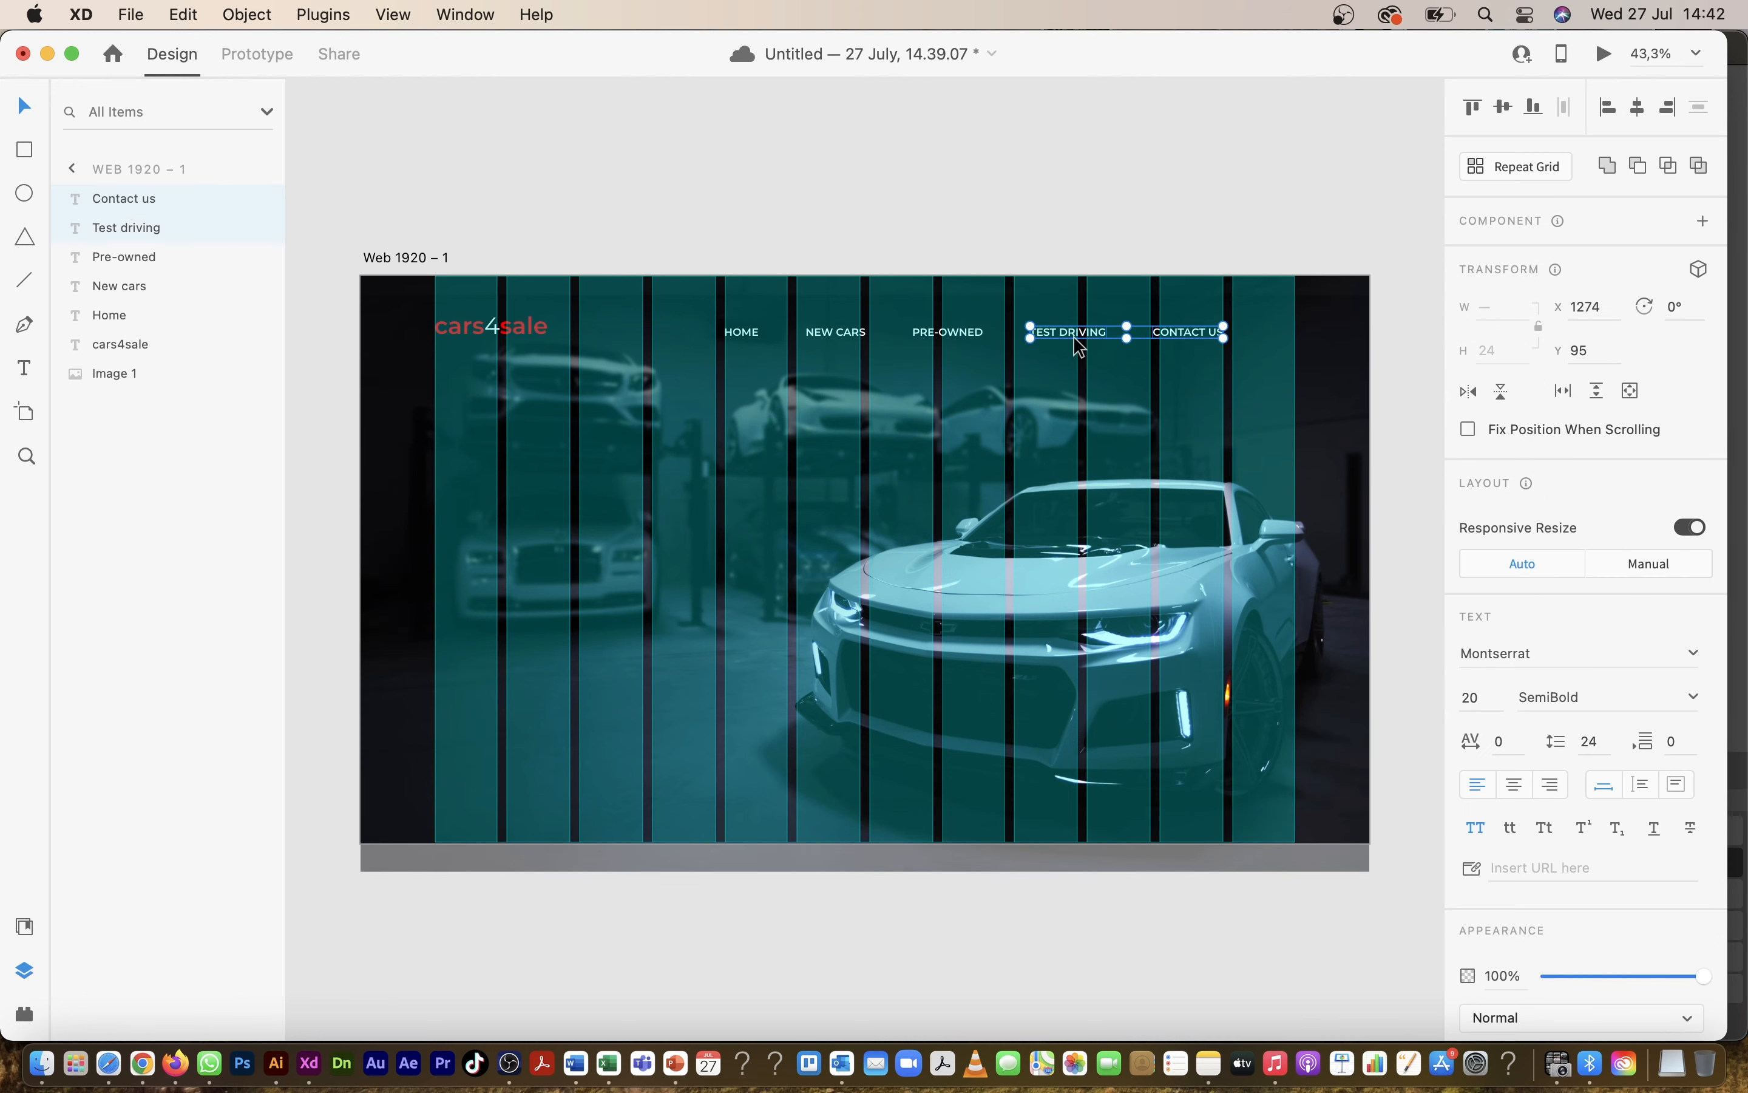
shift+click(969, 337)
shift+click(831, 335)
shift+click(757, 334)
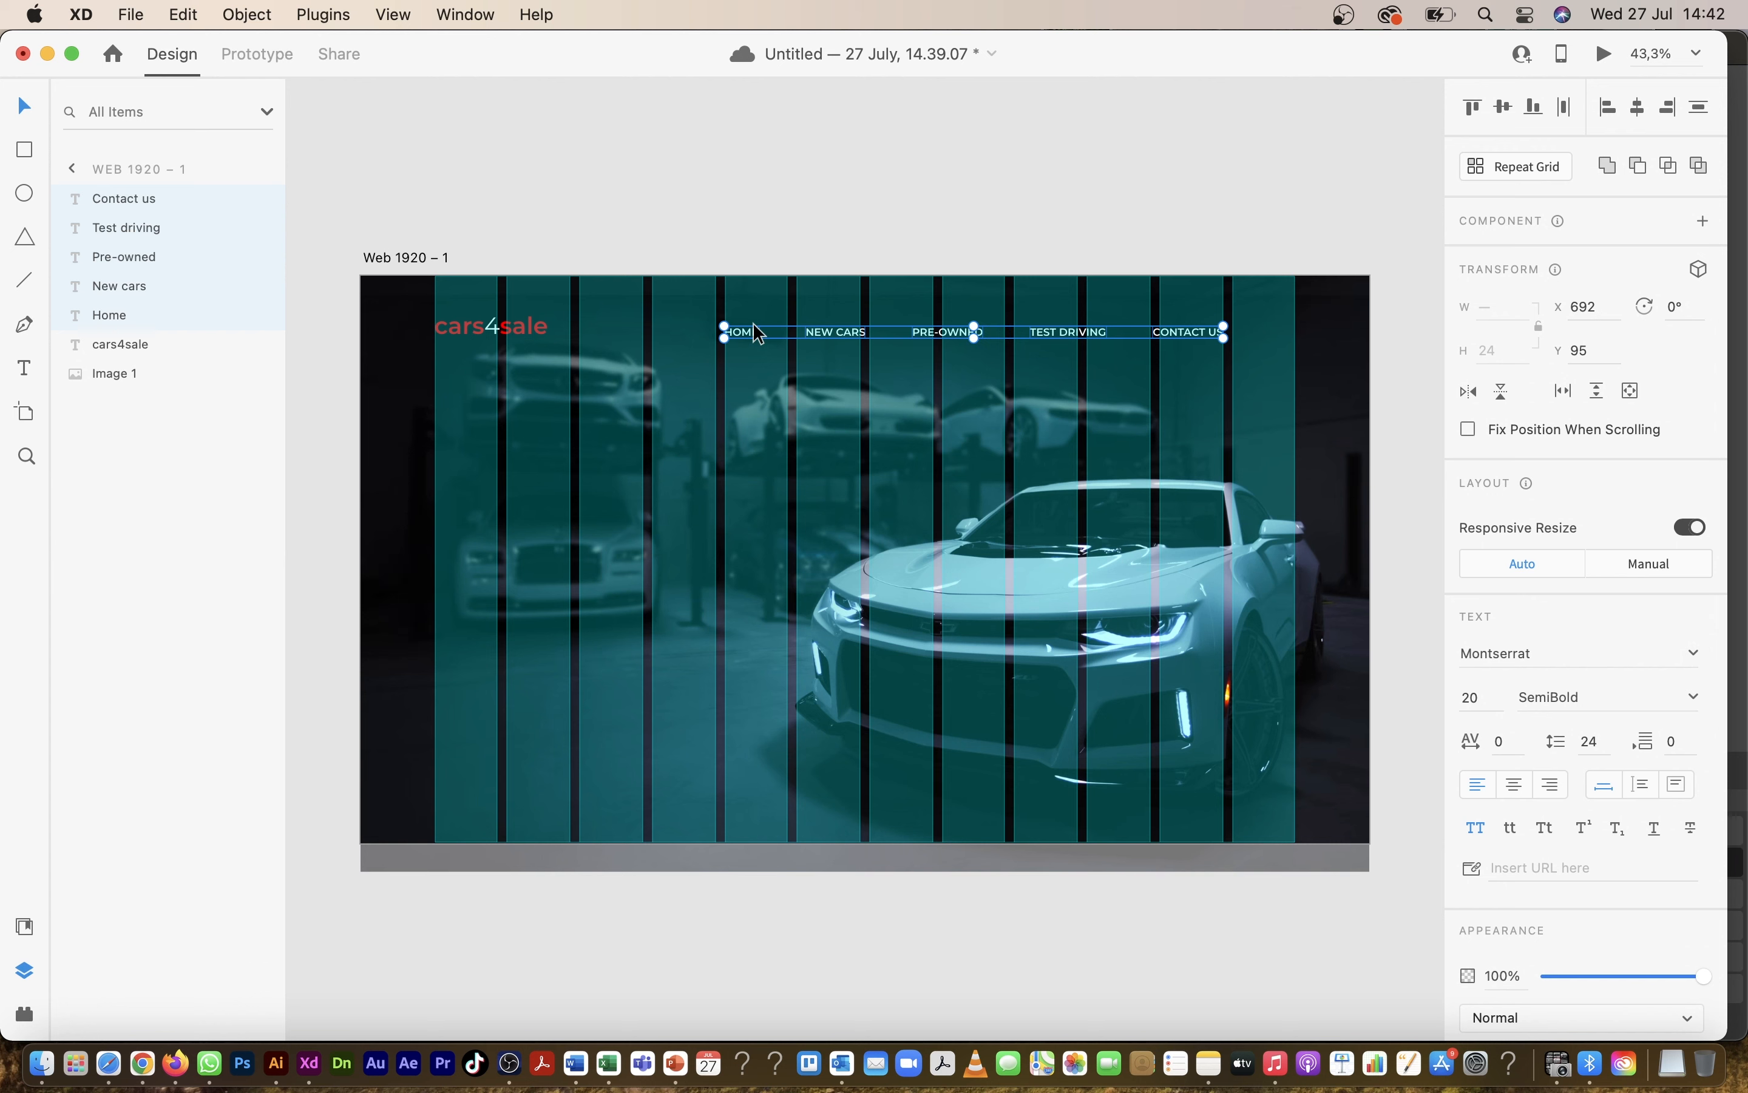
shift+click(556, 329)
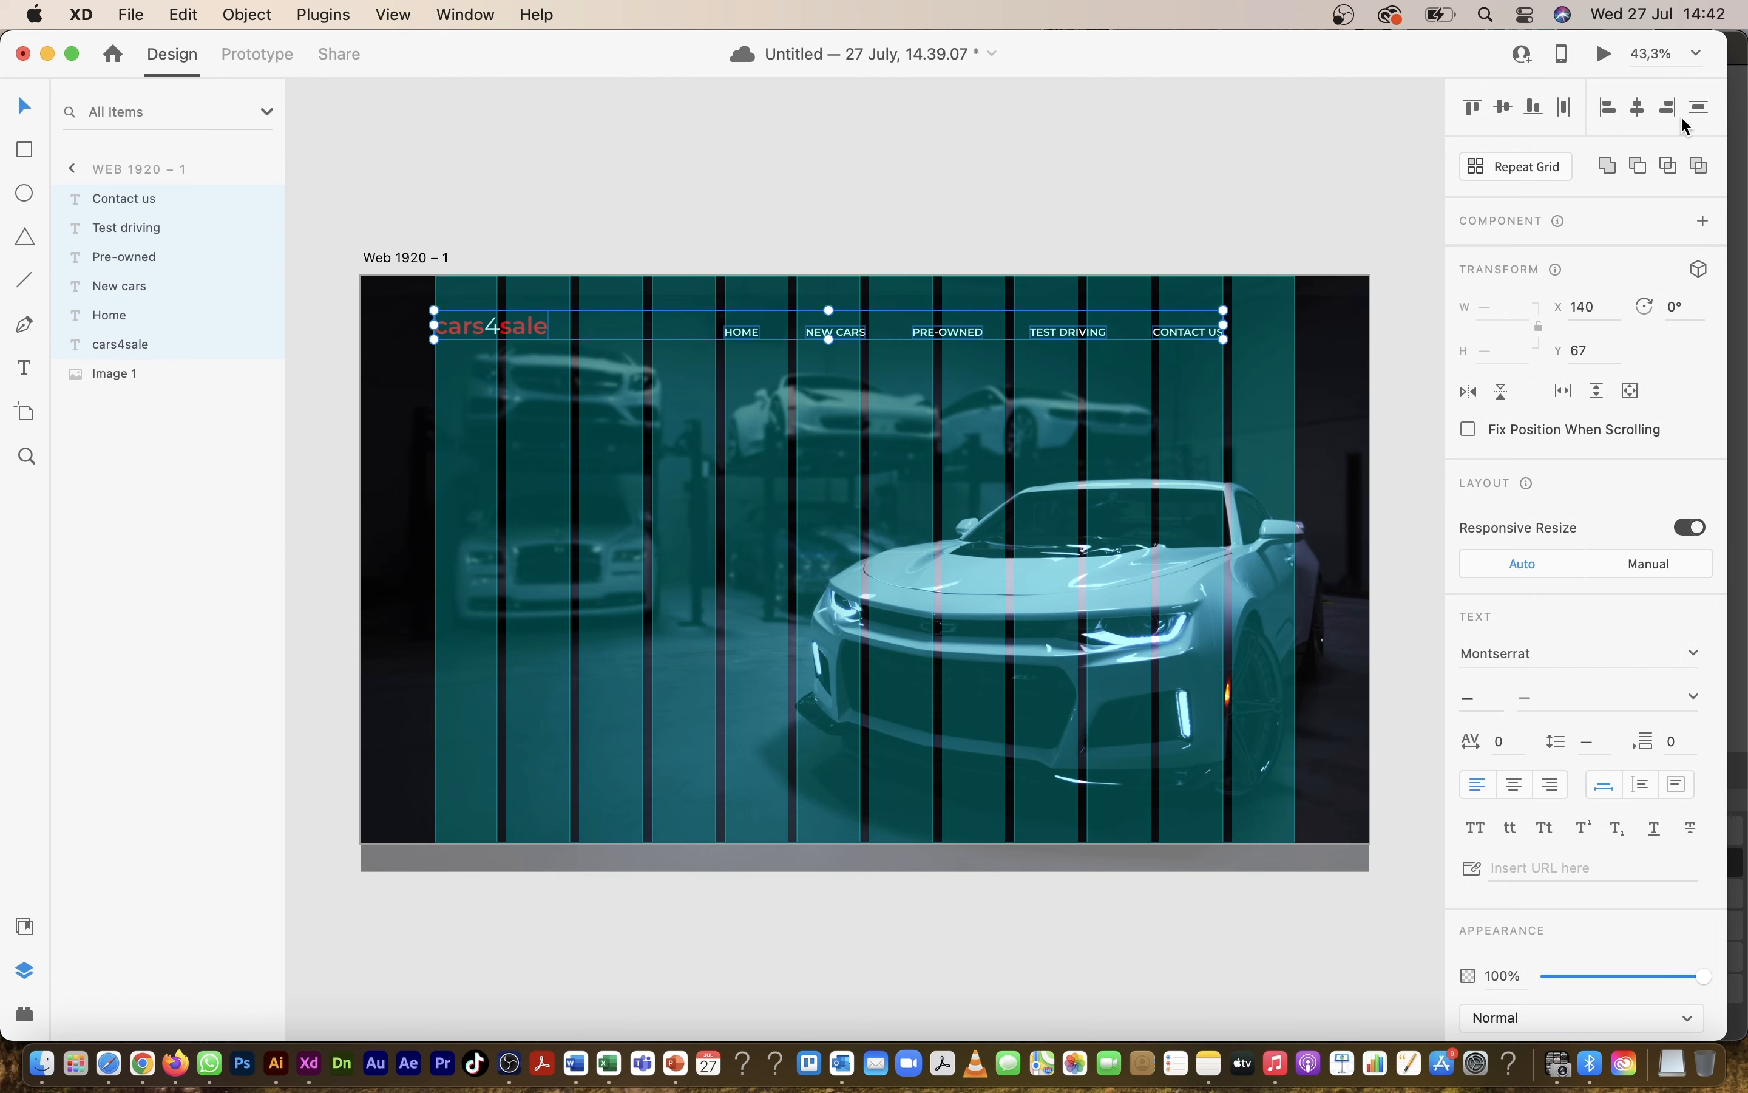
click(1508, 112)
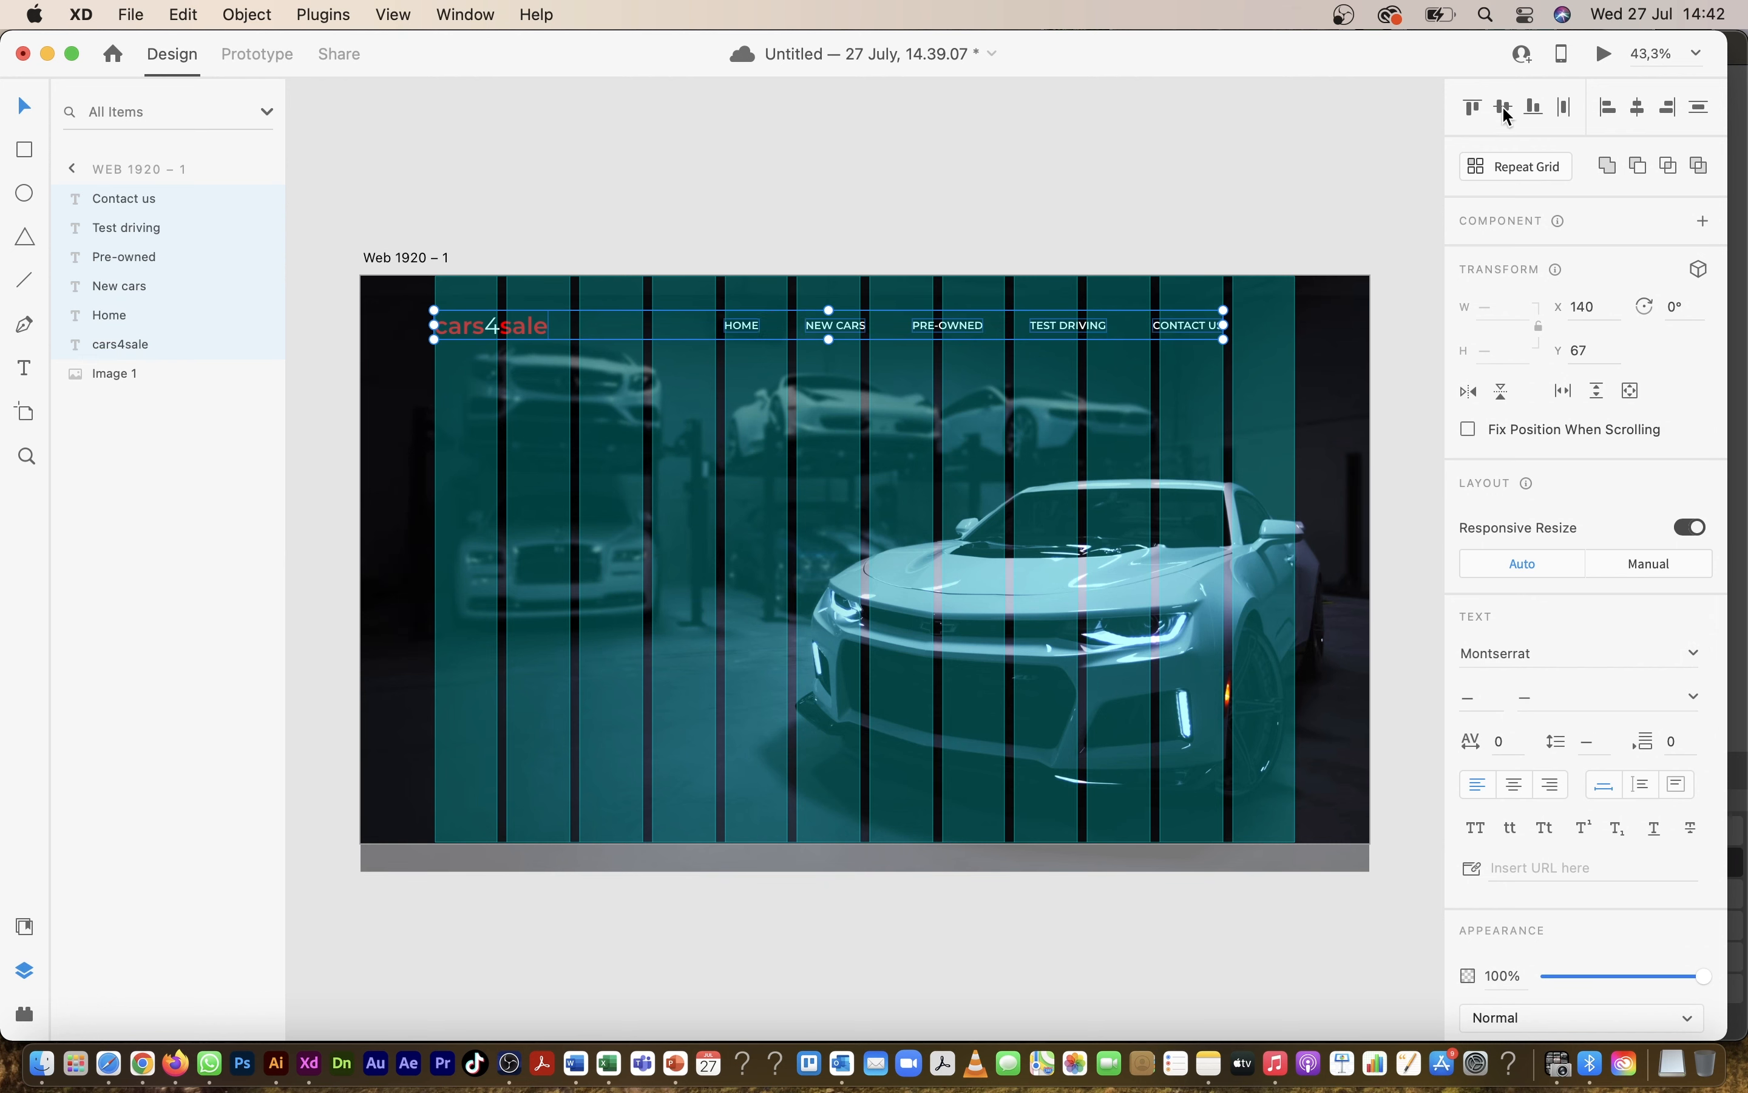
click(966, 224)
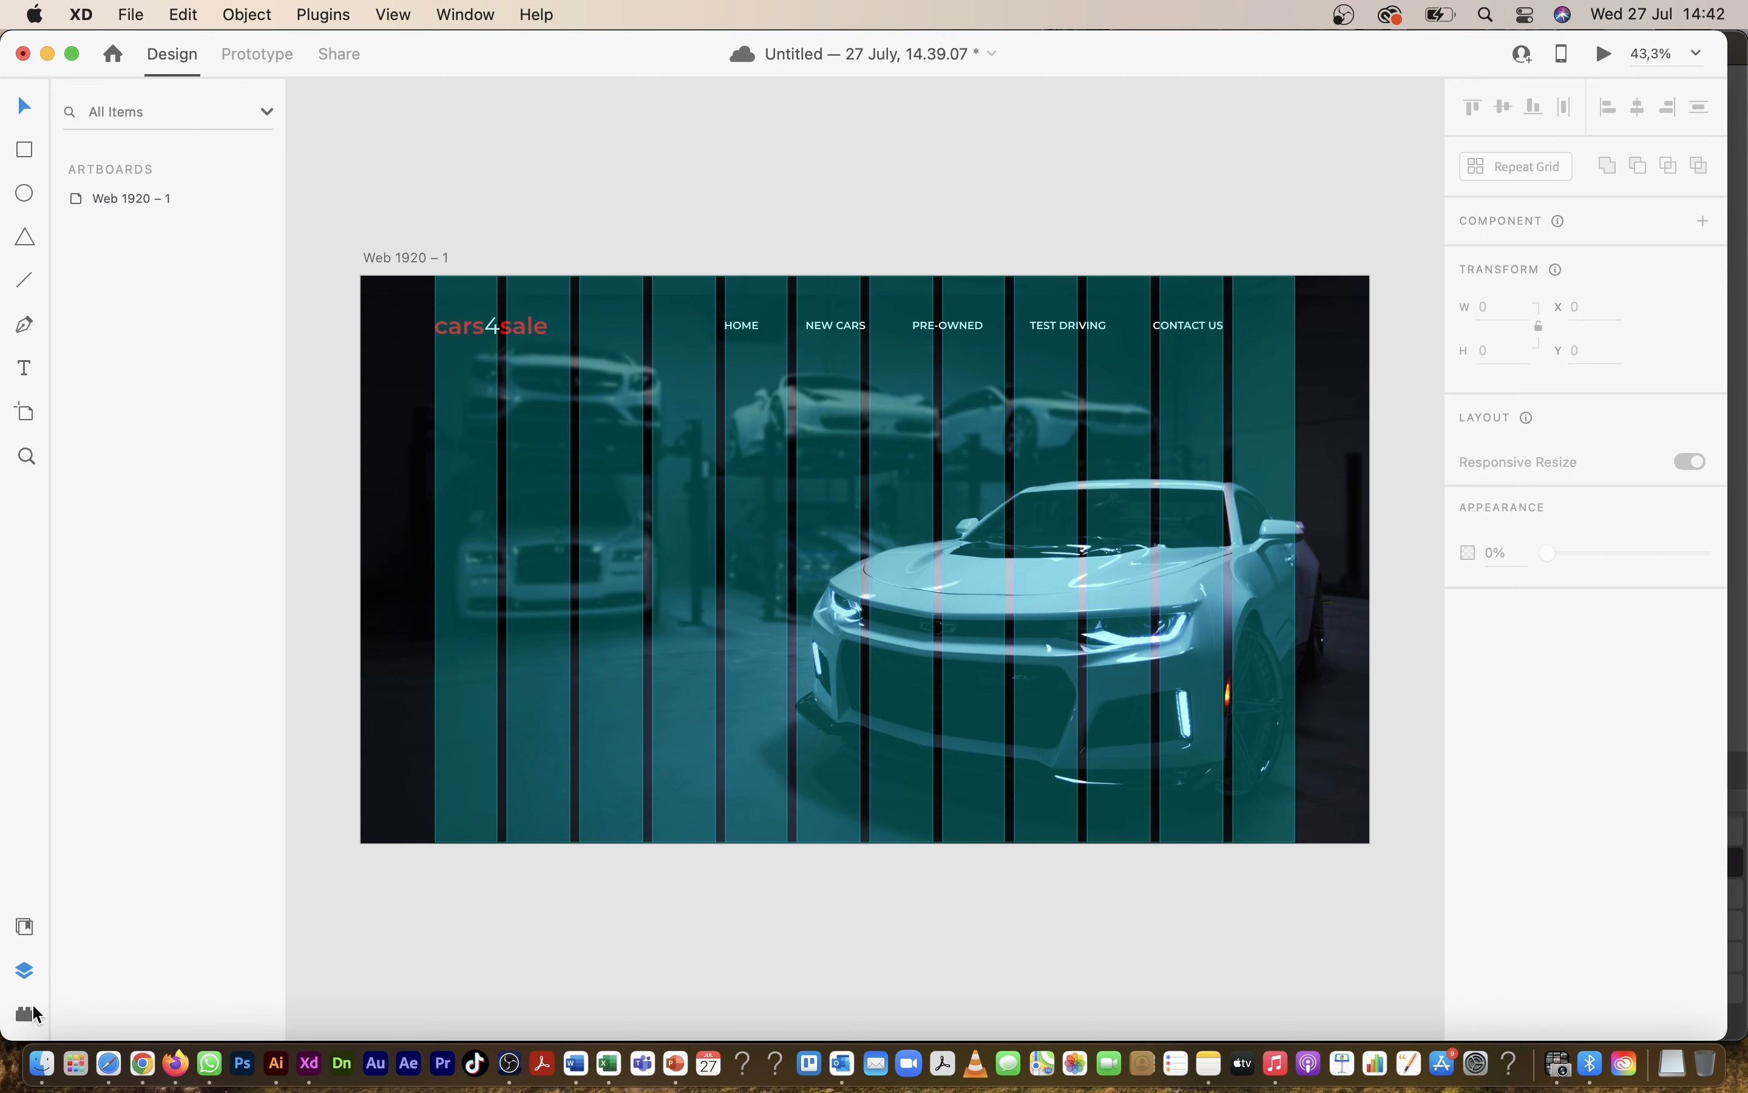
Step: Search for "bell" in the Icons 4 Design plugin and insert the Awesome set's bell icon at size 36
click(29, 926)
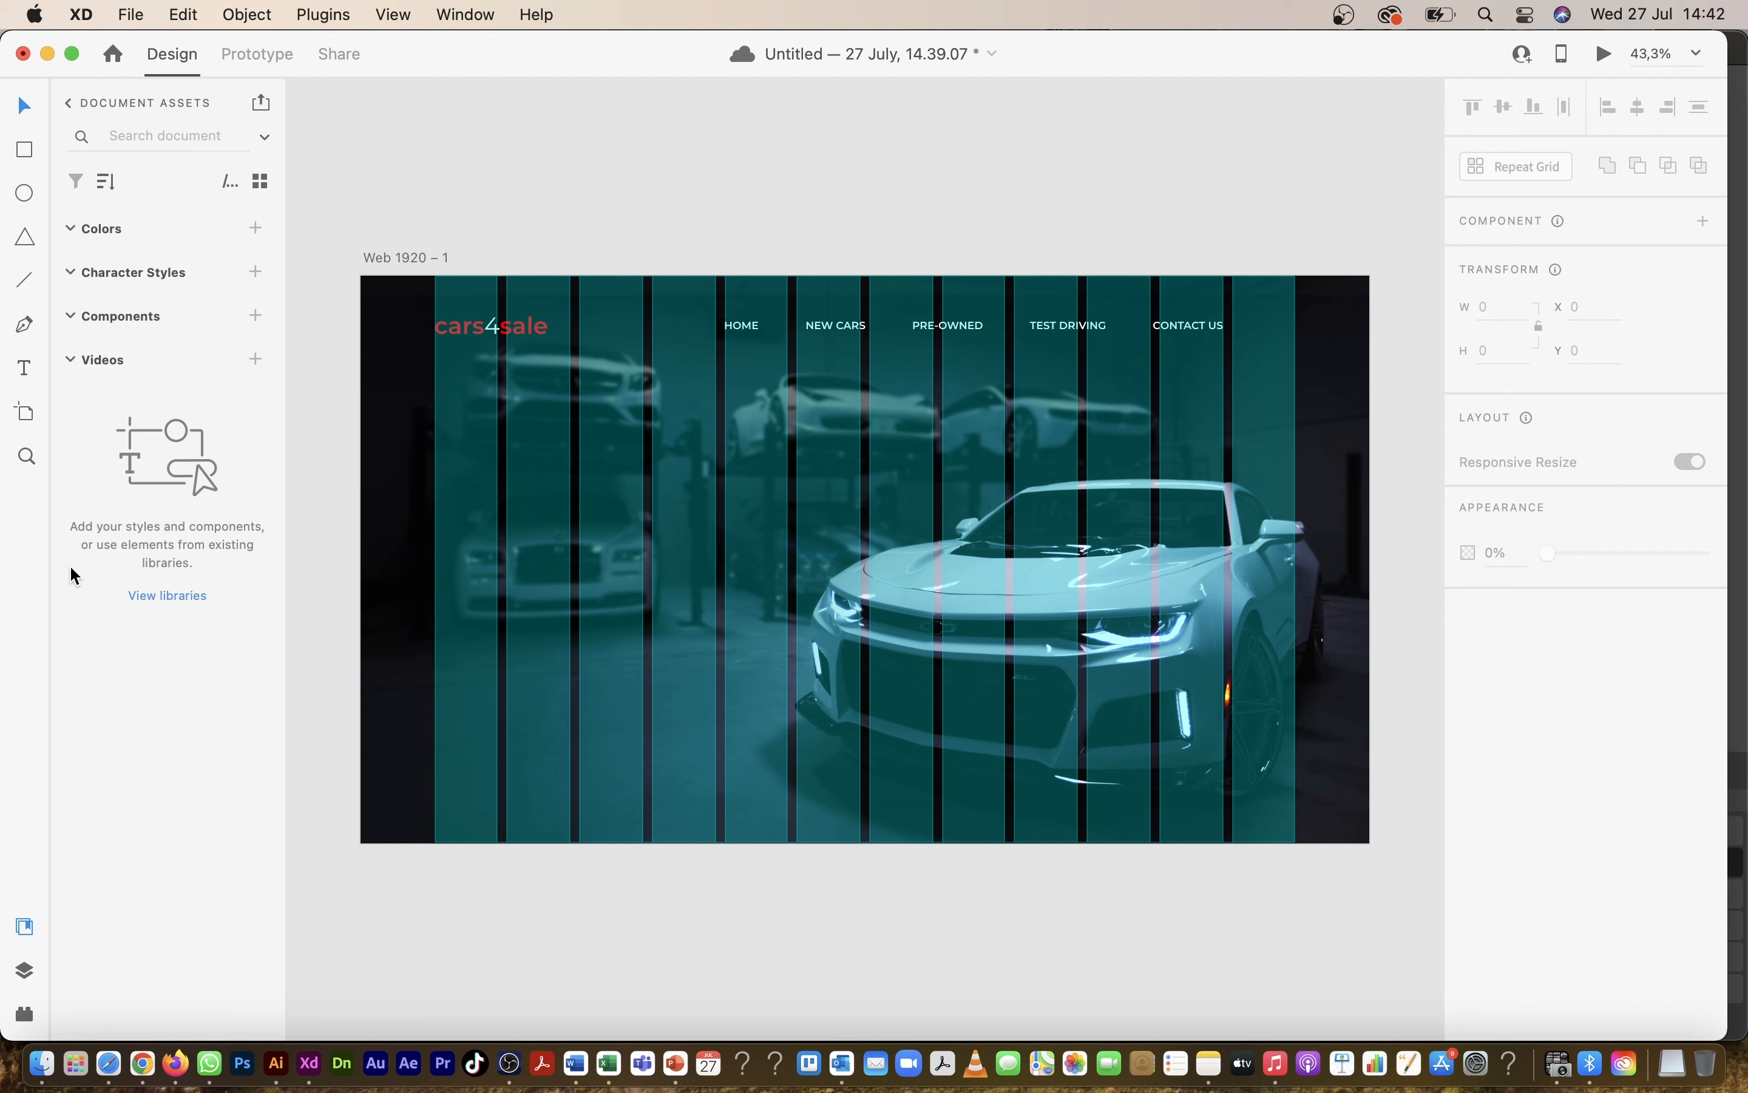
click(26, 1015)
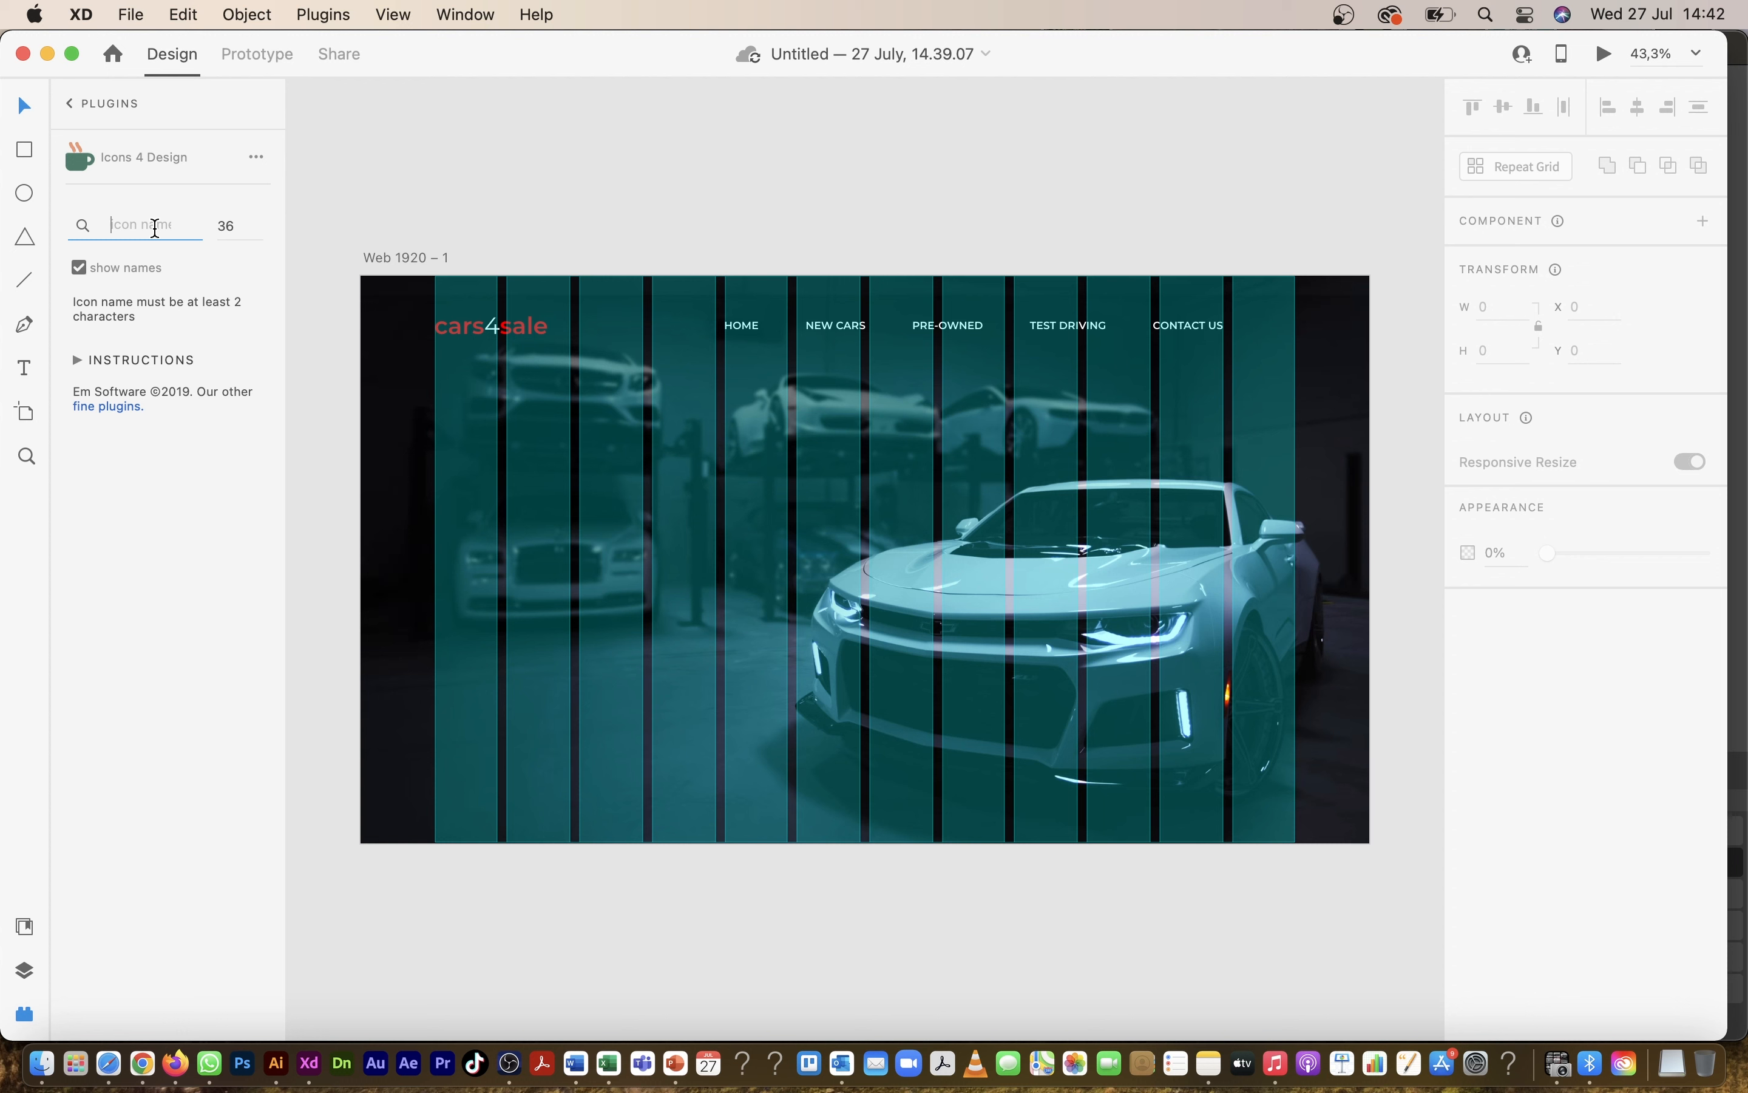
text(bell)
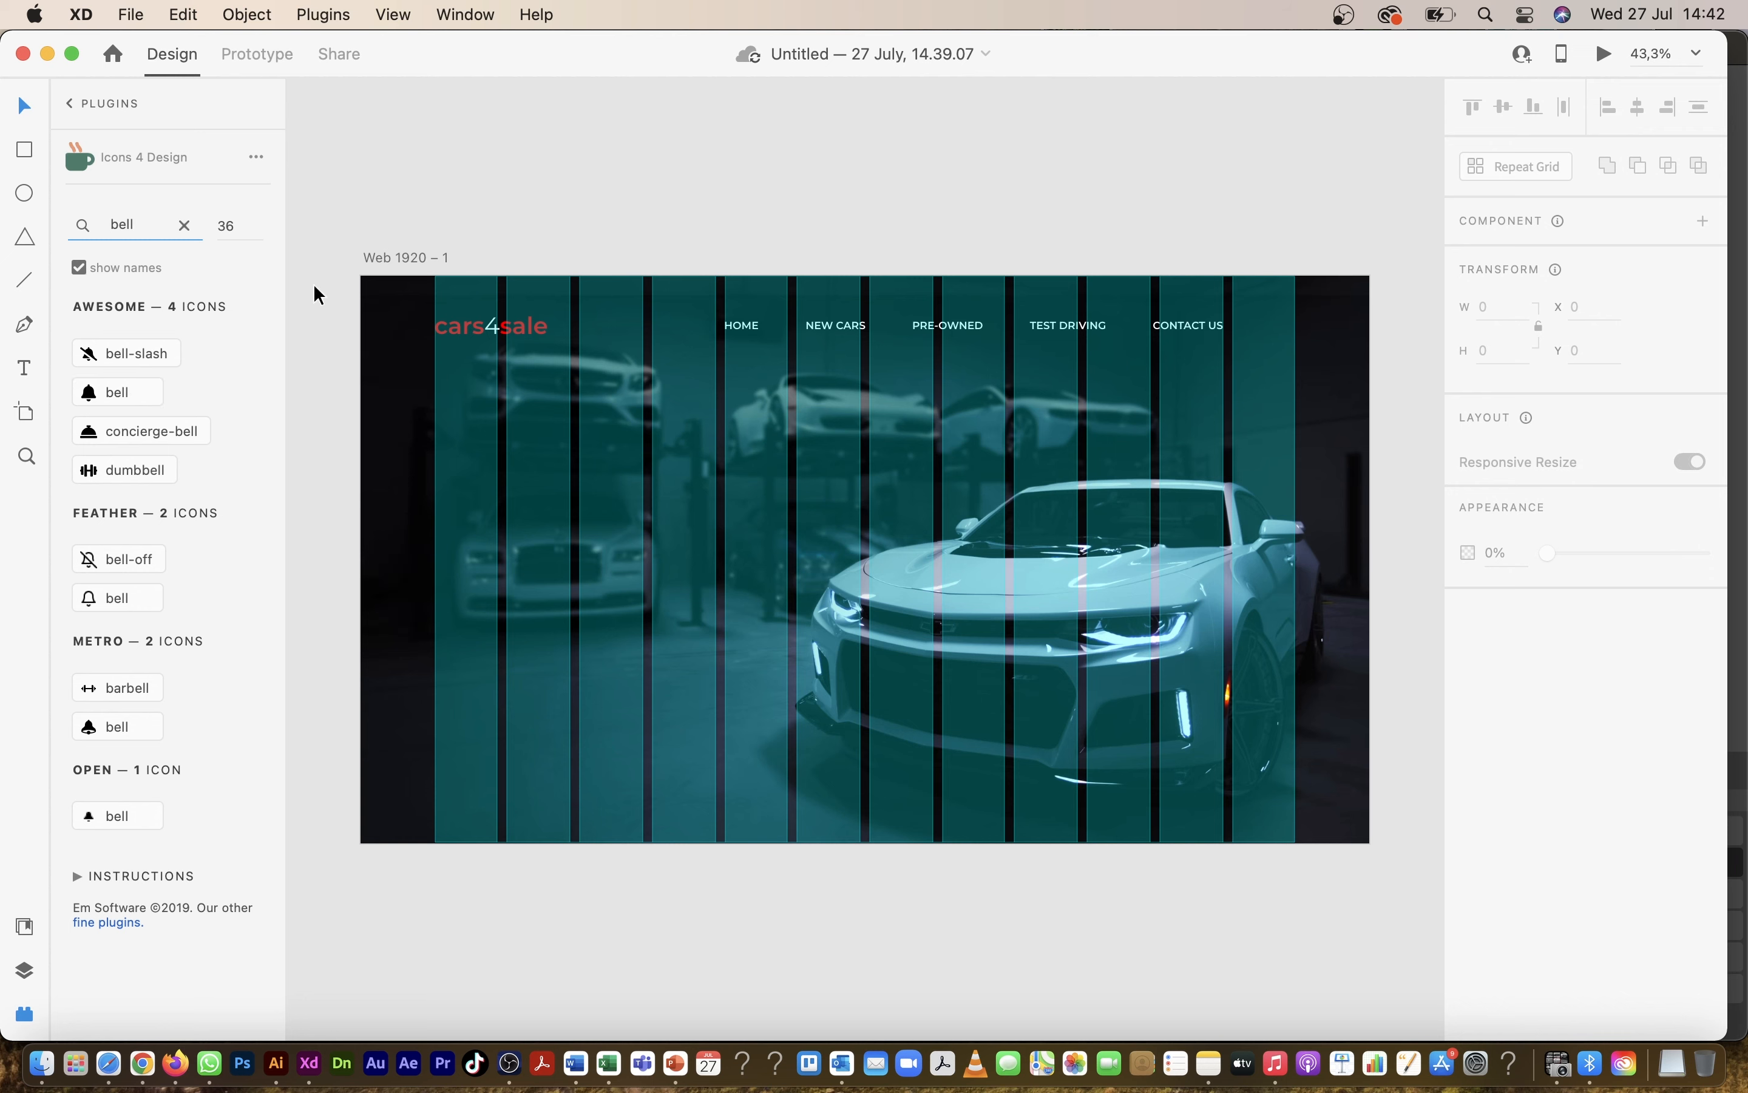
click(110, 391)
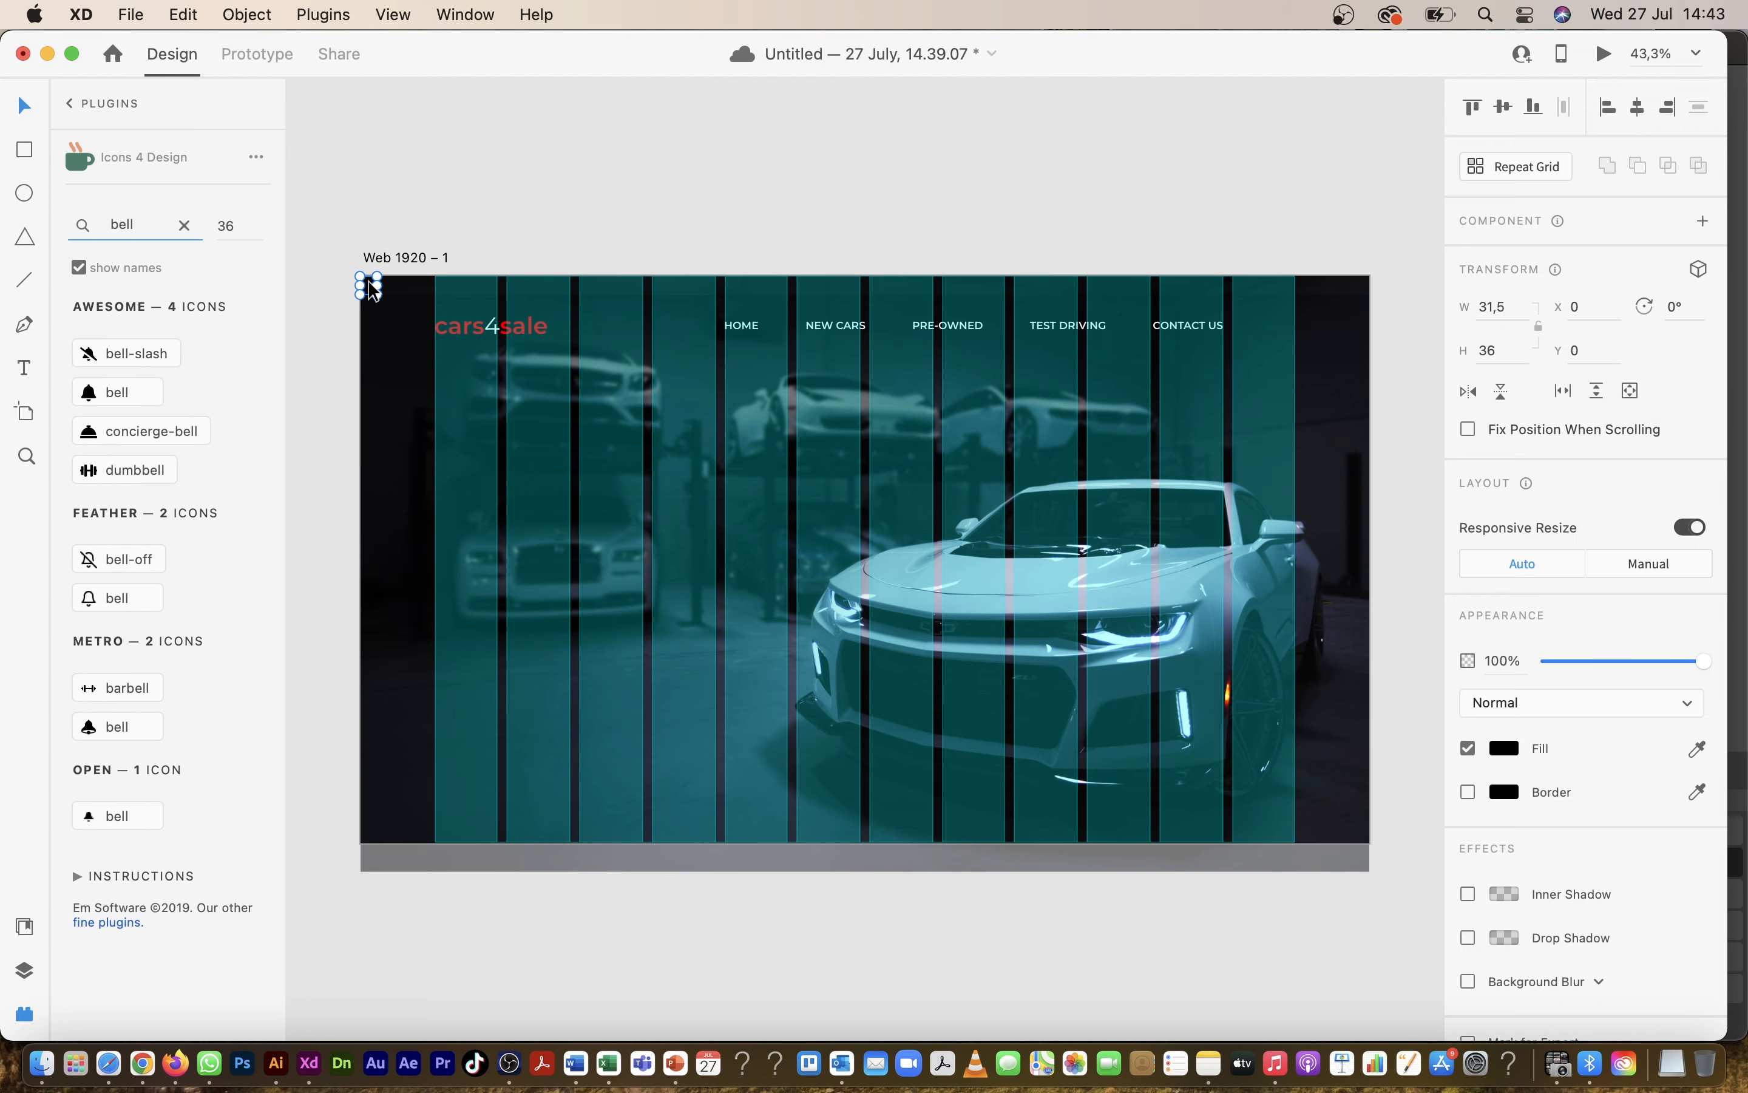
Step: Move the bell icon past CONTACT US to the layout grid's outer edge, at X 1748,5 and Y 77
drag(373, 289, 1289, 336)
scroll(1289, 337, up, 10)
drag(1118, 350, 1118, 333)
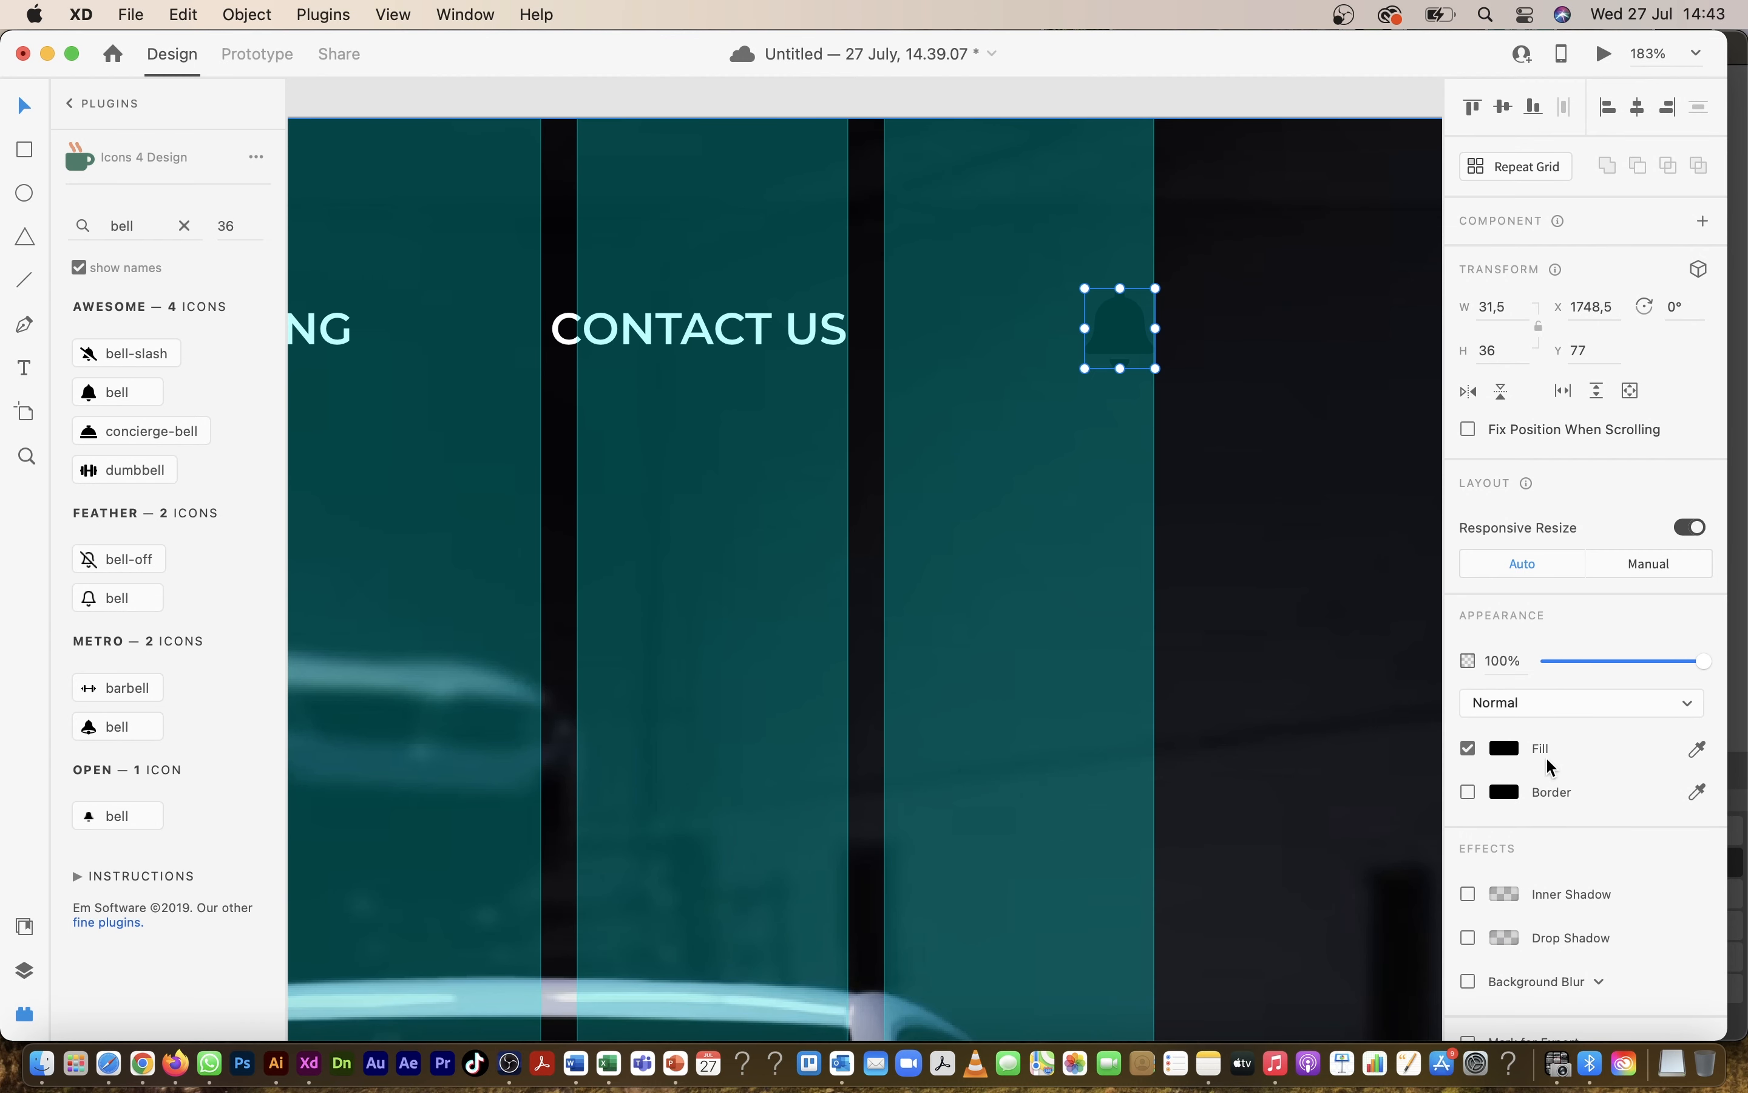
Step: Change the bell icon's fill to the near-white #FFF7F7
click(1515, 752)
drag(1336, 718, 1233, 595)
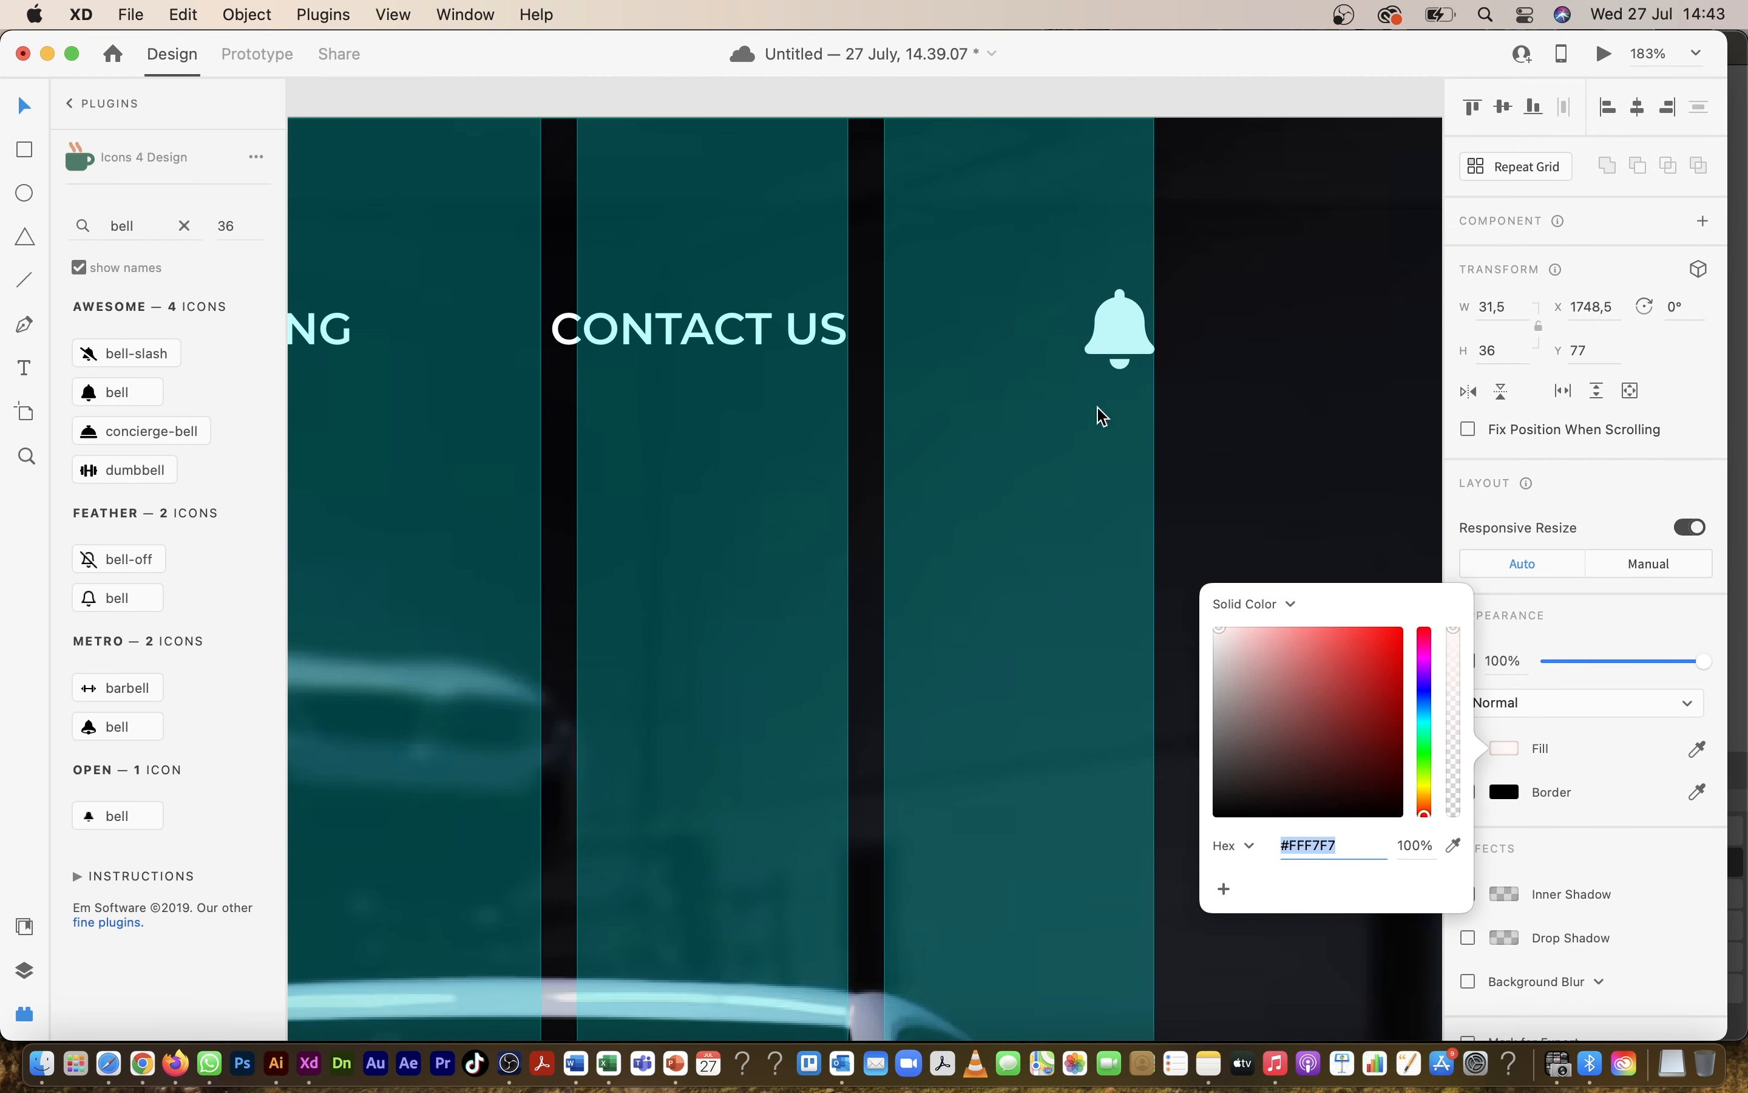
click(1127, 419)
scroll(1076, 411, down, 10)
scroll(1071, 401, left, 2)
click(957, 259)
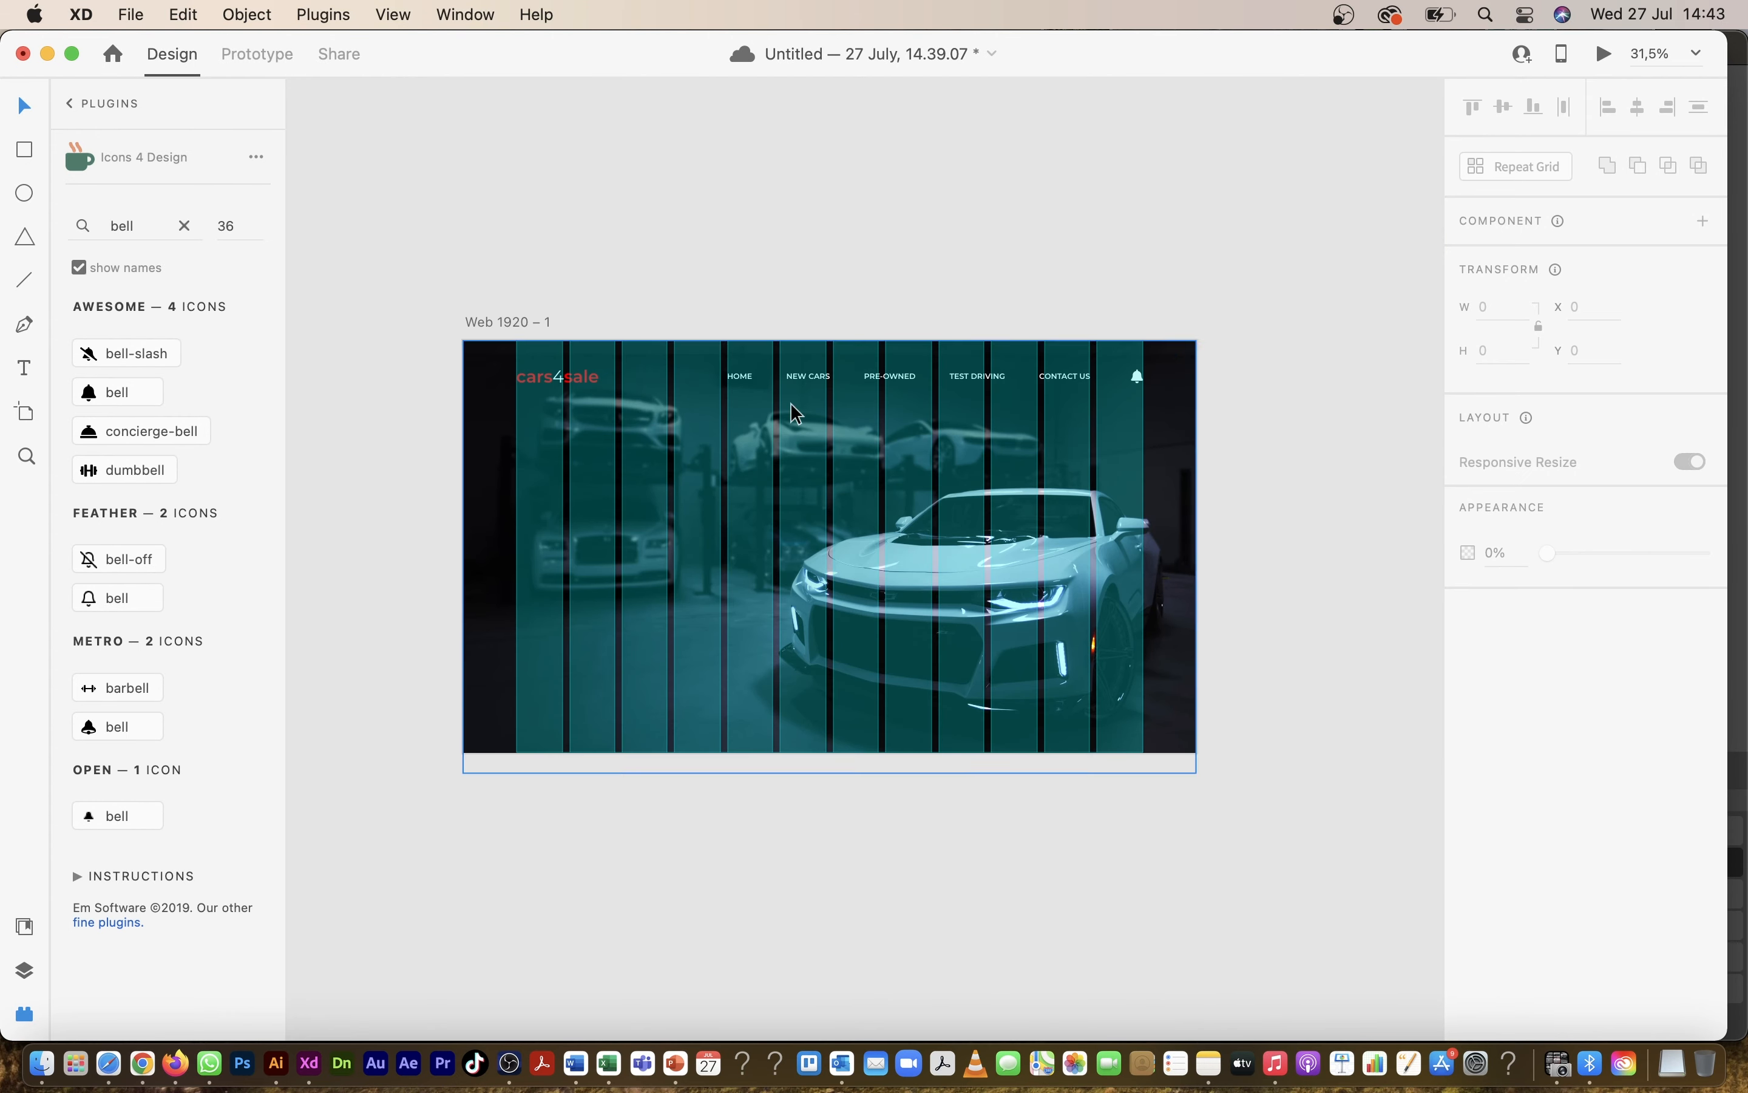
Step: Change the fill of the HOME navigation text to bright red
scroll(741, 426, up, 3)
click(740, 367)
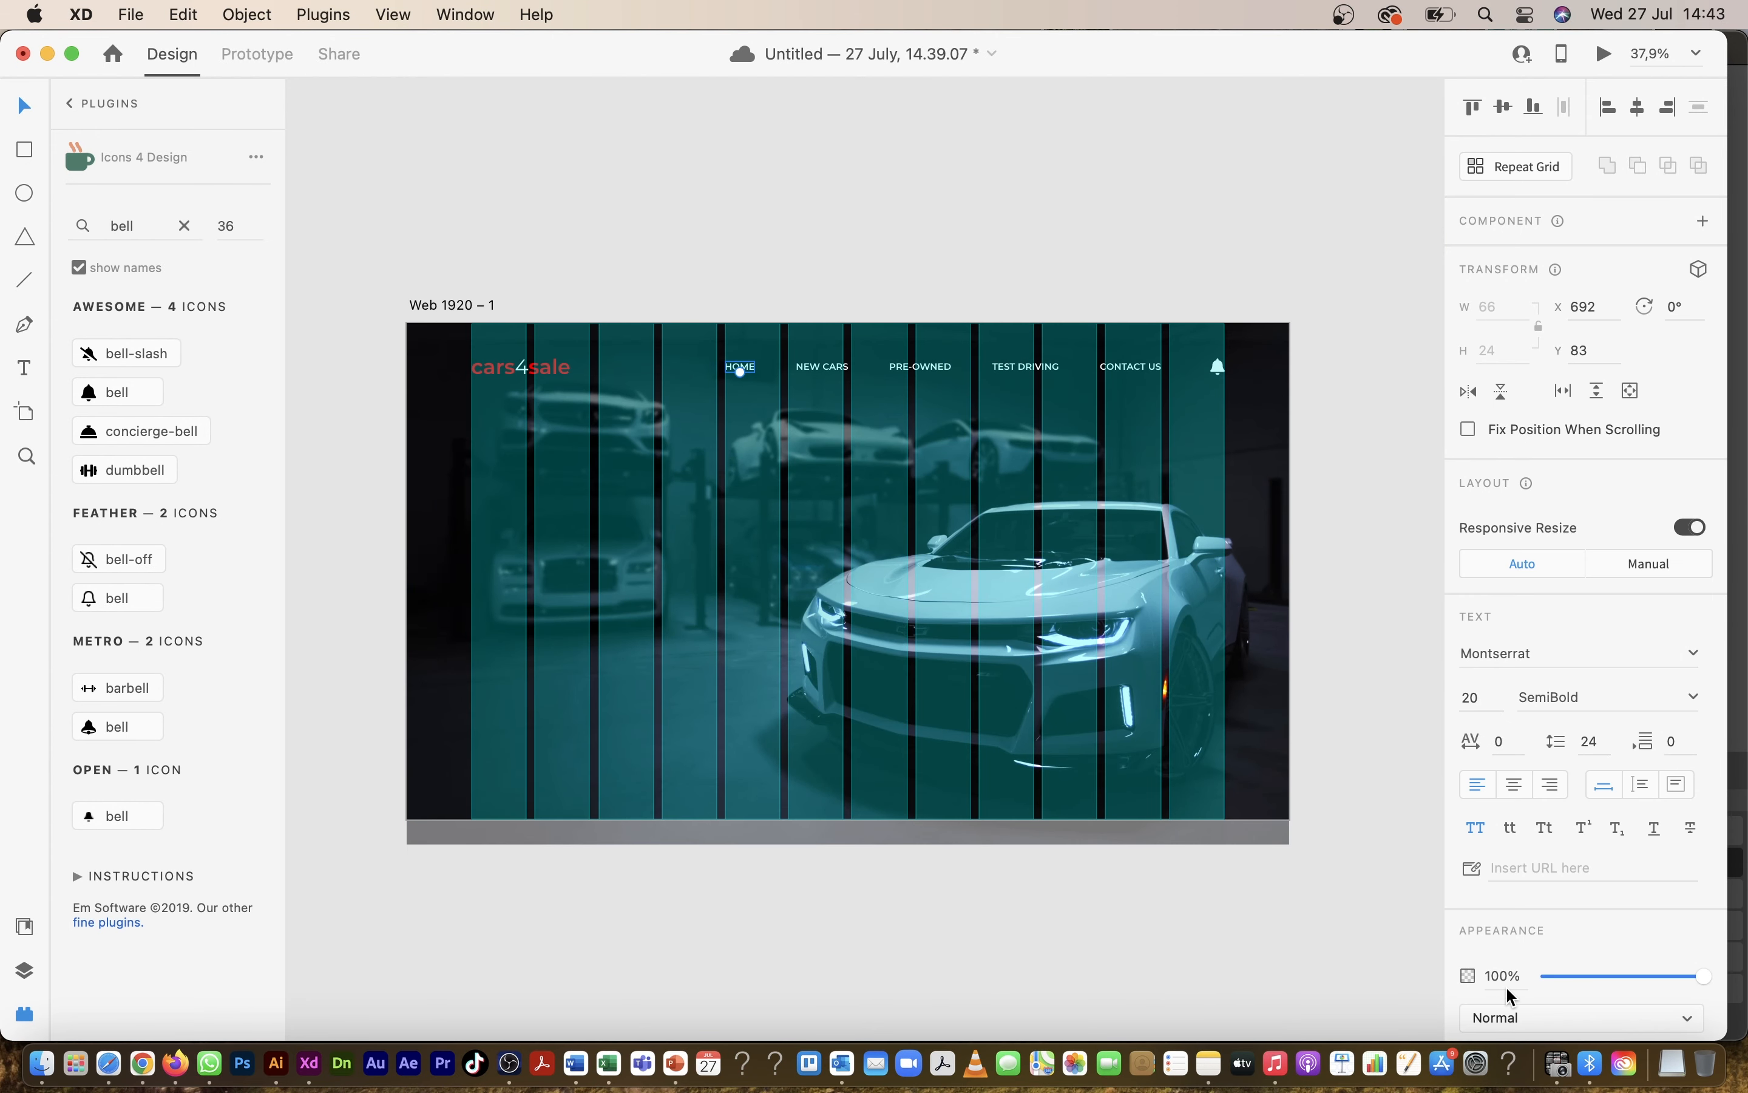
scroll(1512, 996, down, 4)
click(1512, 865)
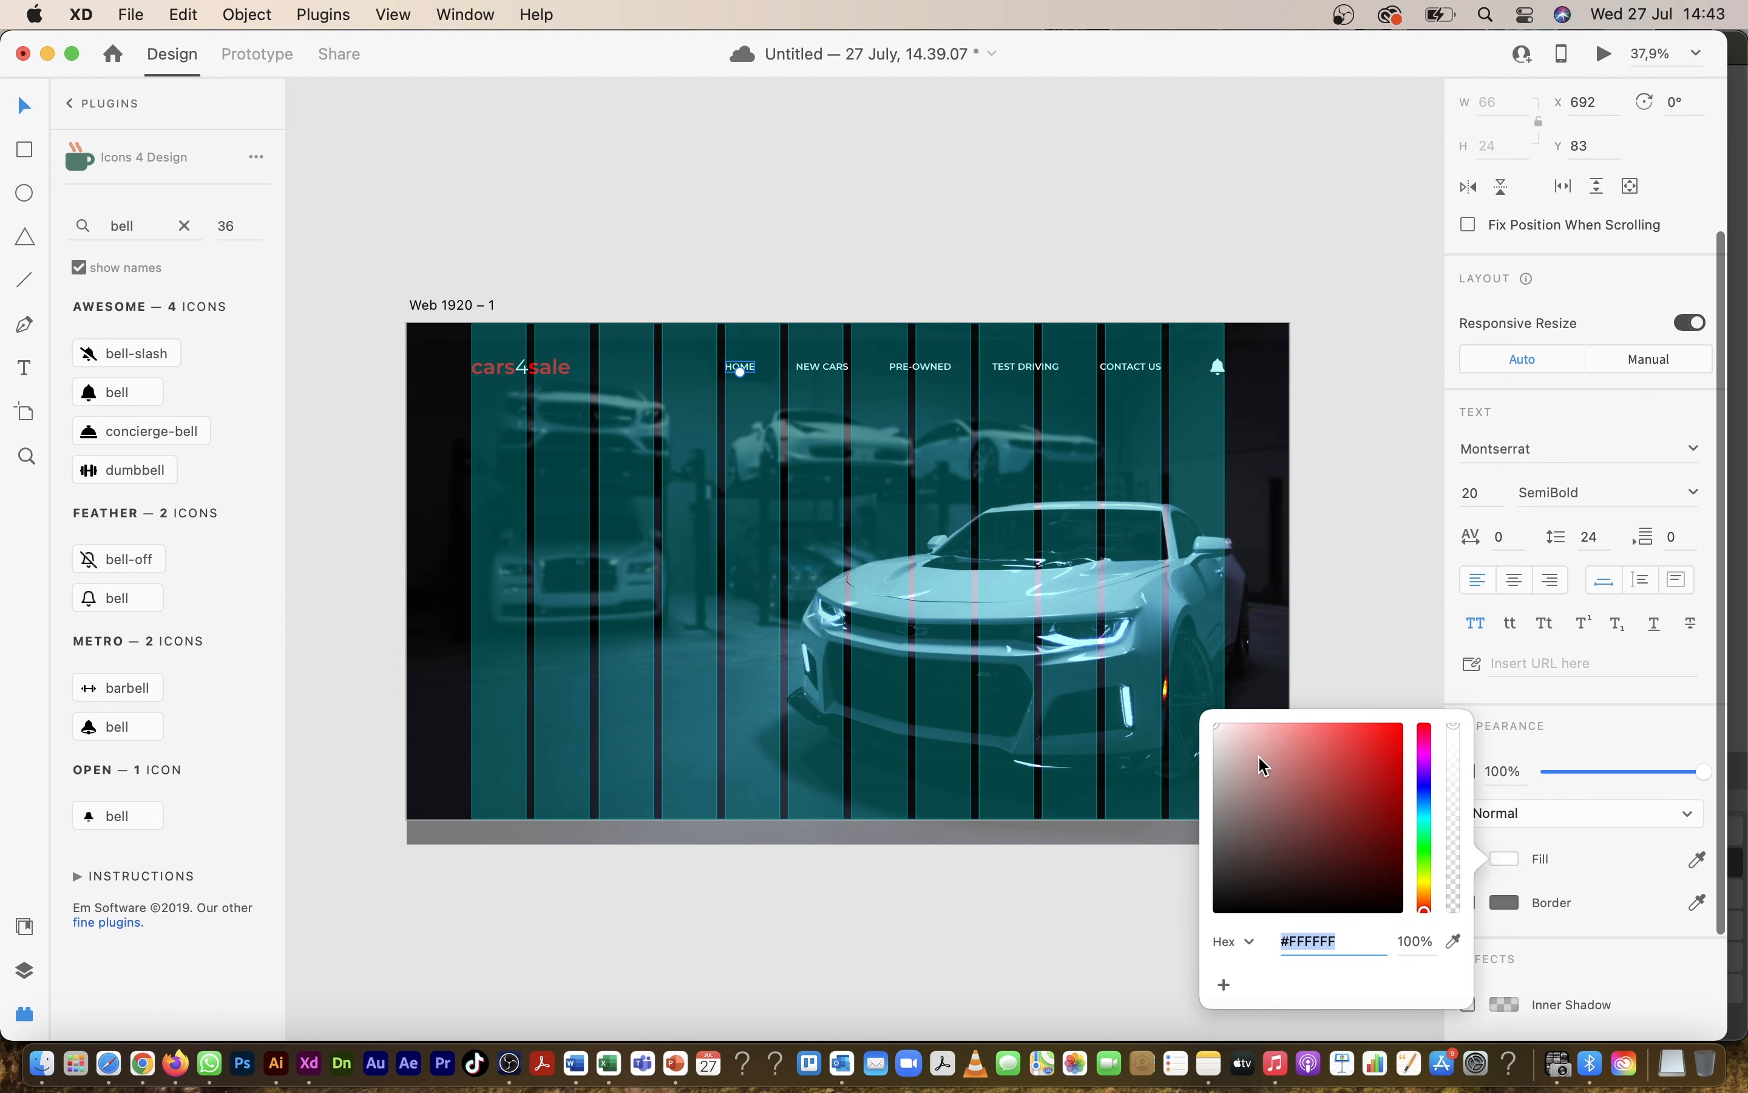
drag(1265, 765, 1438, 694)
click(843, 254)
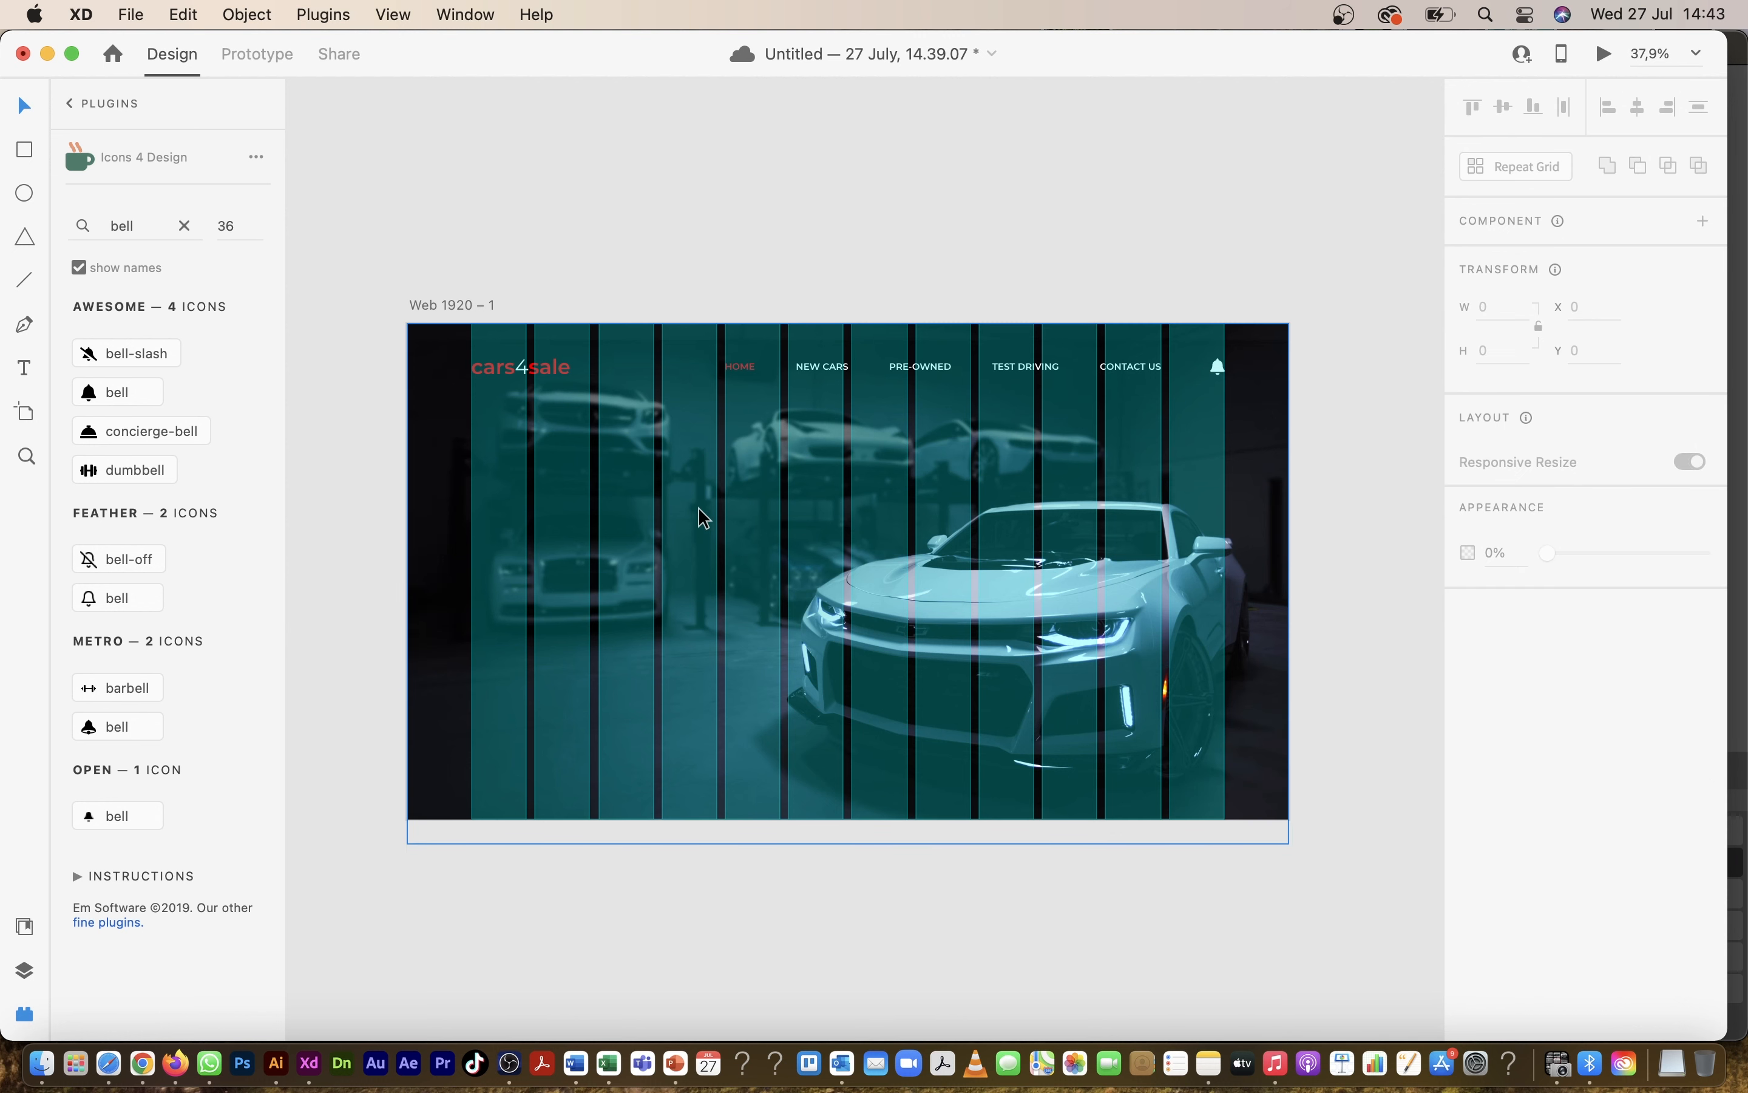
Step: Add a headline text on the car photo reading "YOU NEED A NEW CAR OR A NEW EXPERINCE?"
scroll(699, 511, up, 3)
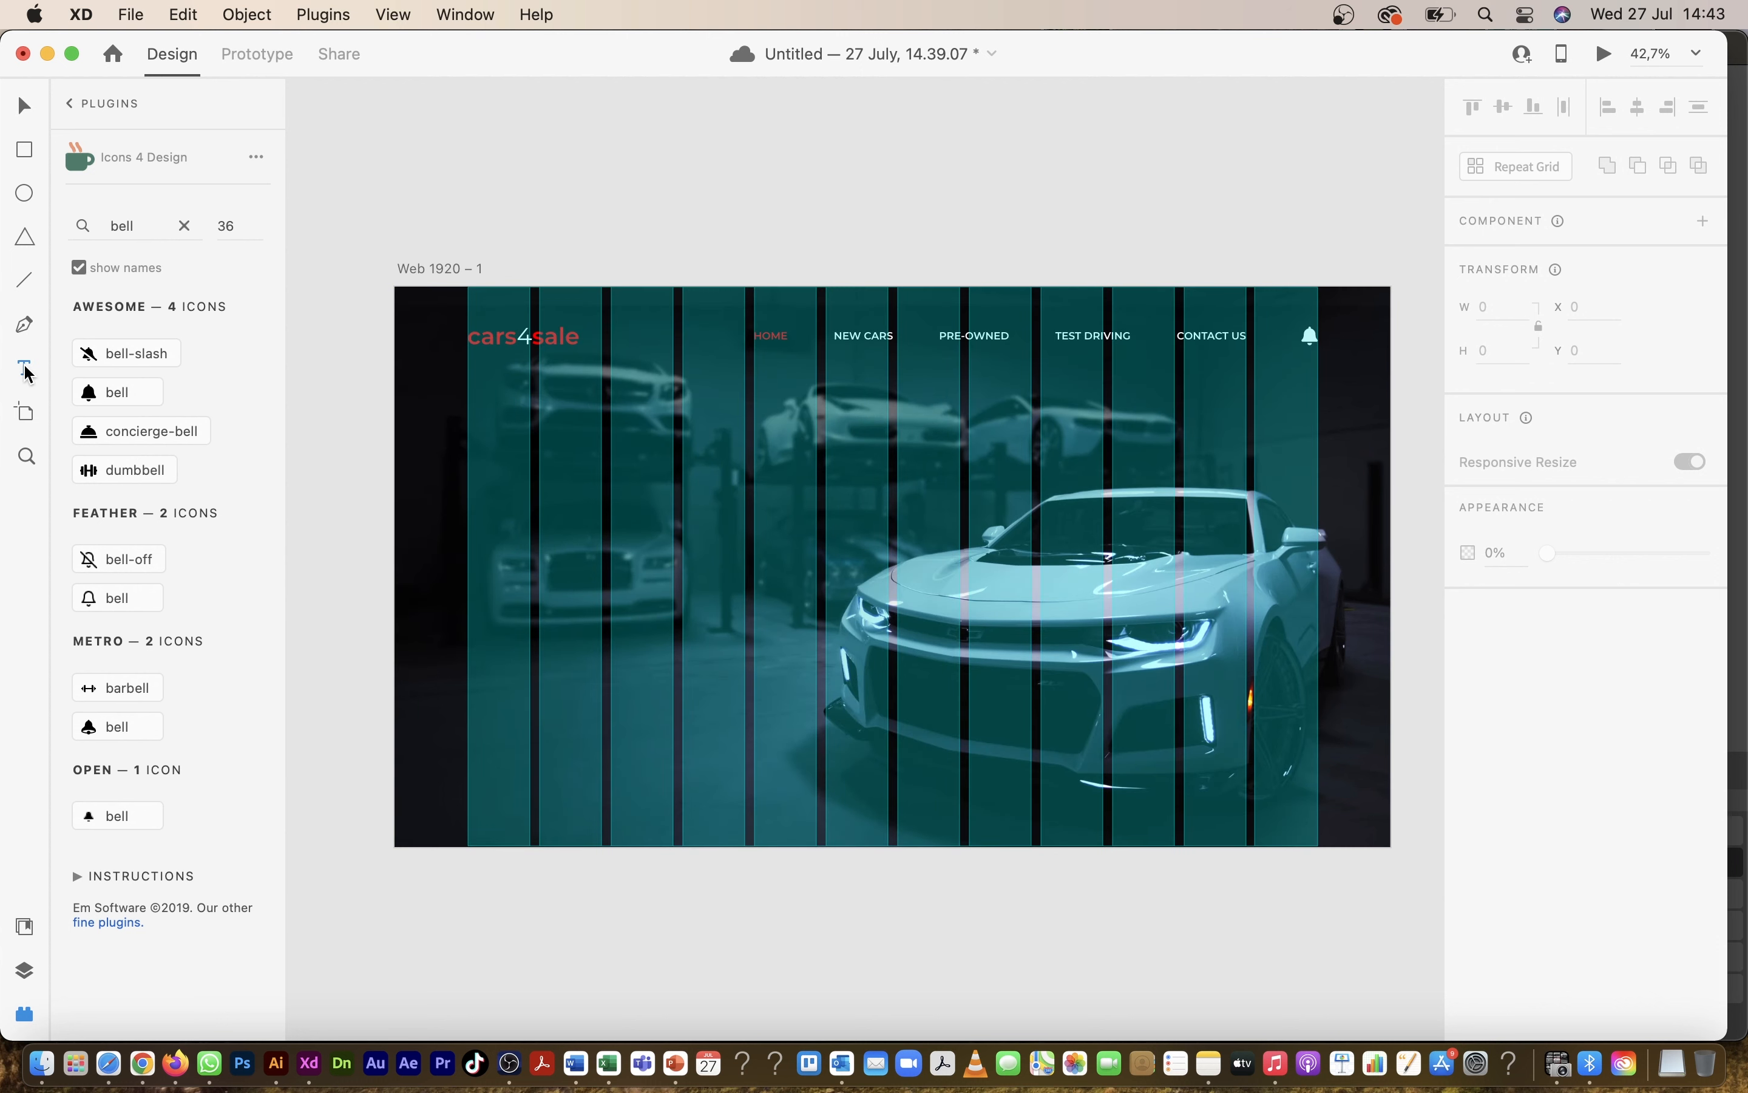
click(504, 540)
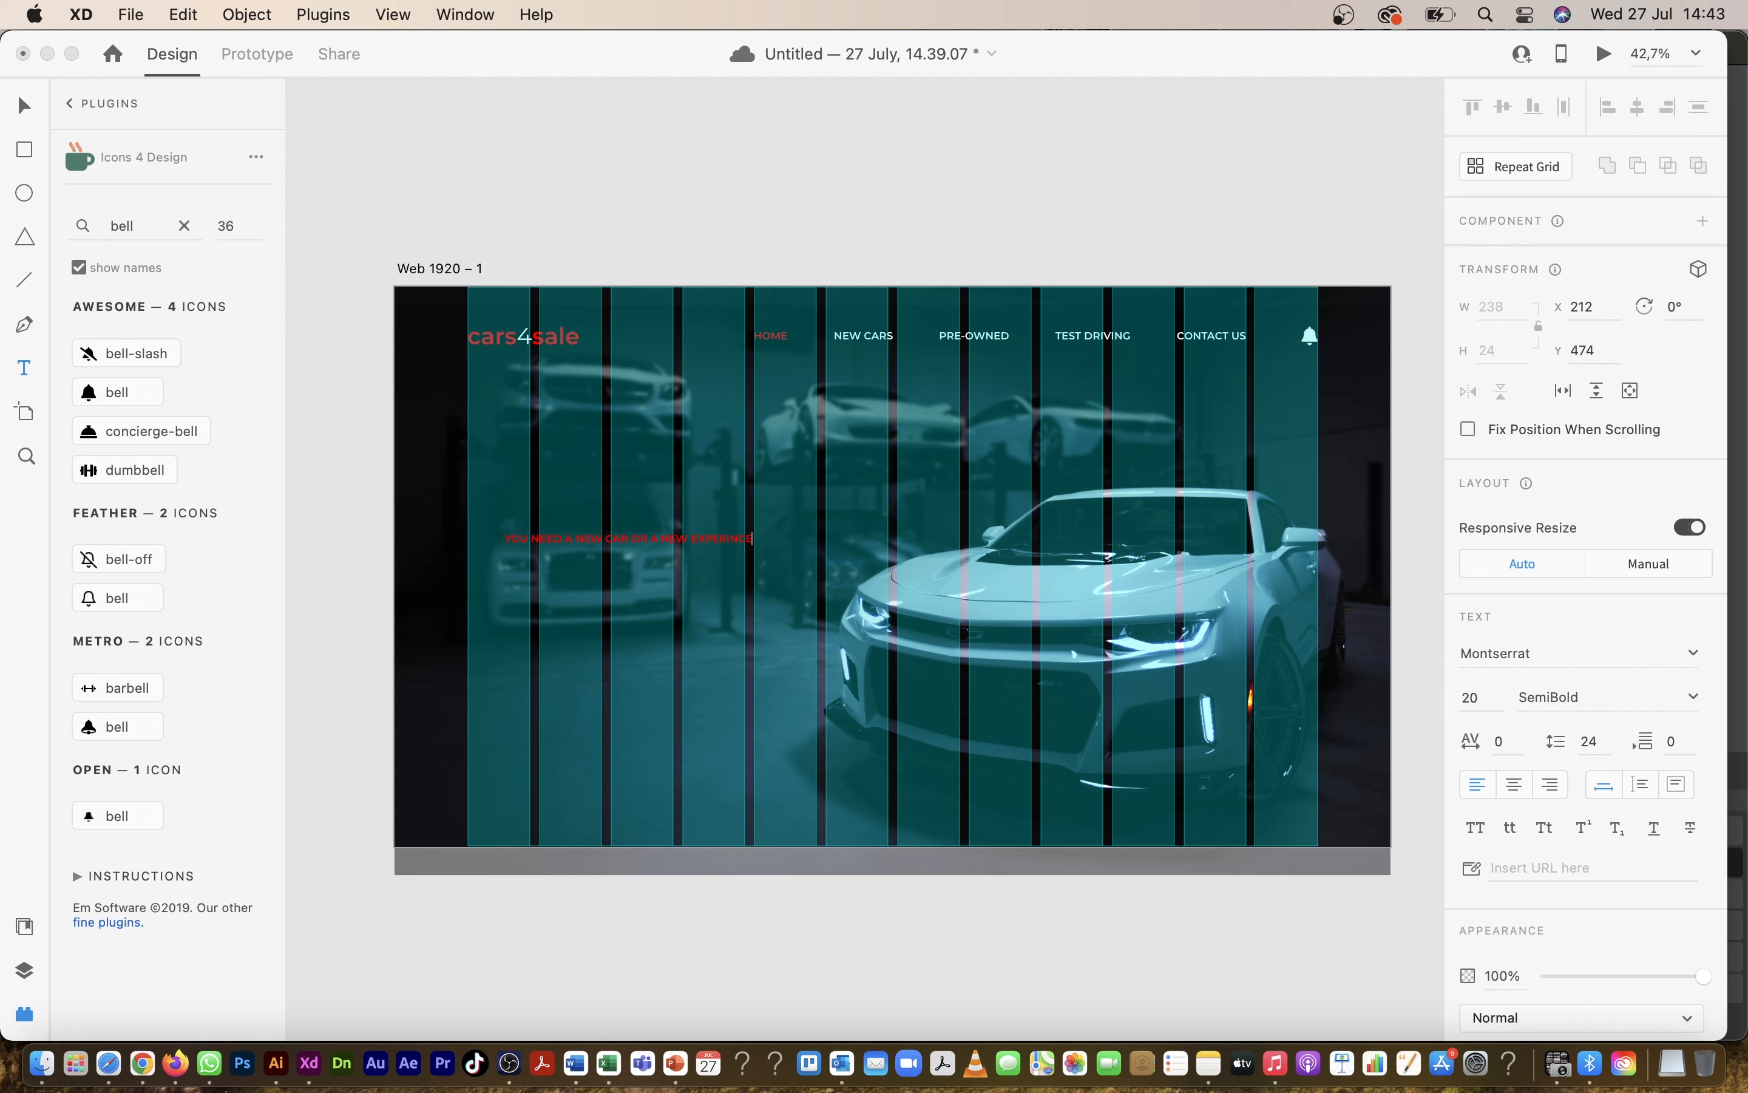
click(24, 107)
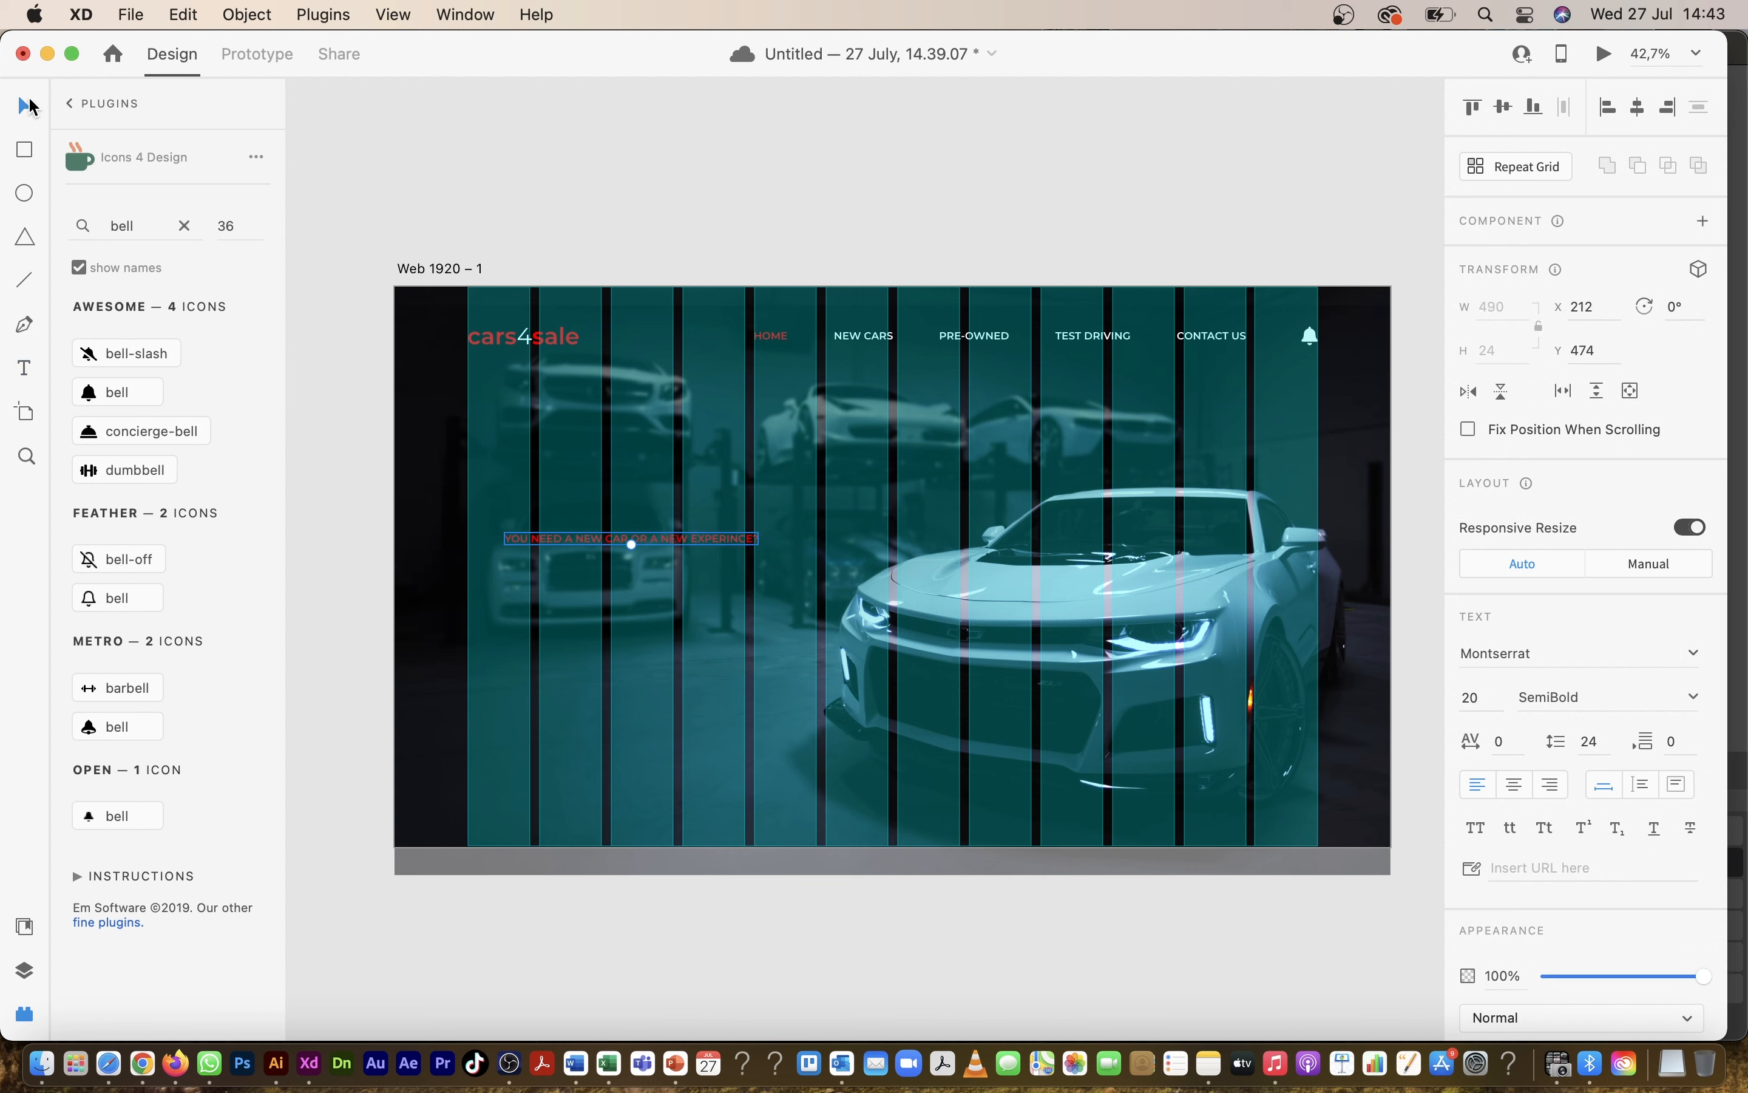
Step: Set the headline's font size to 50 and its weight to ExtraBold
click(1489, 695)
key(BackSpace)
key(BackSpace)
text(50)
key(Return)
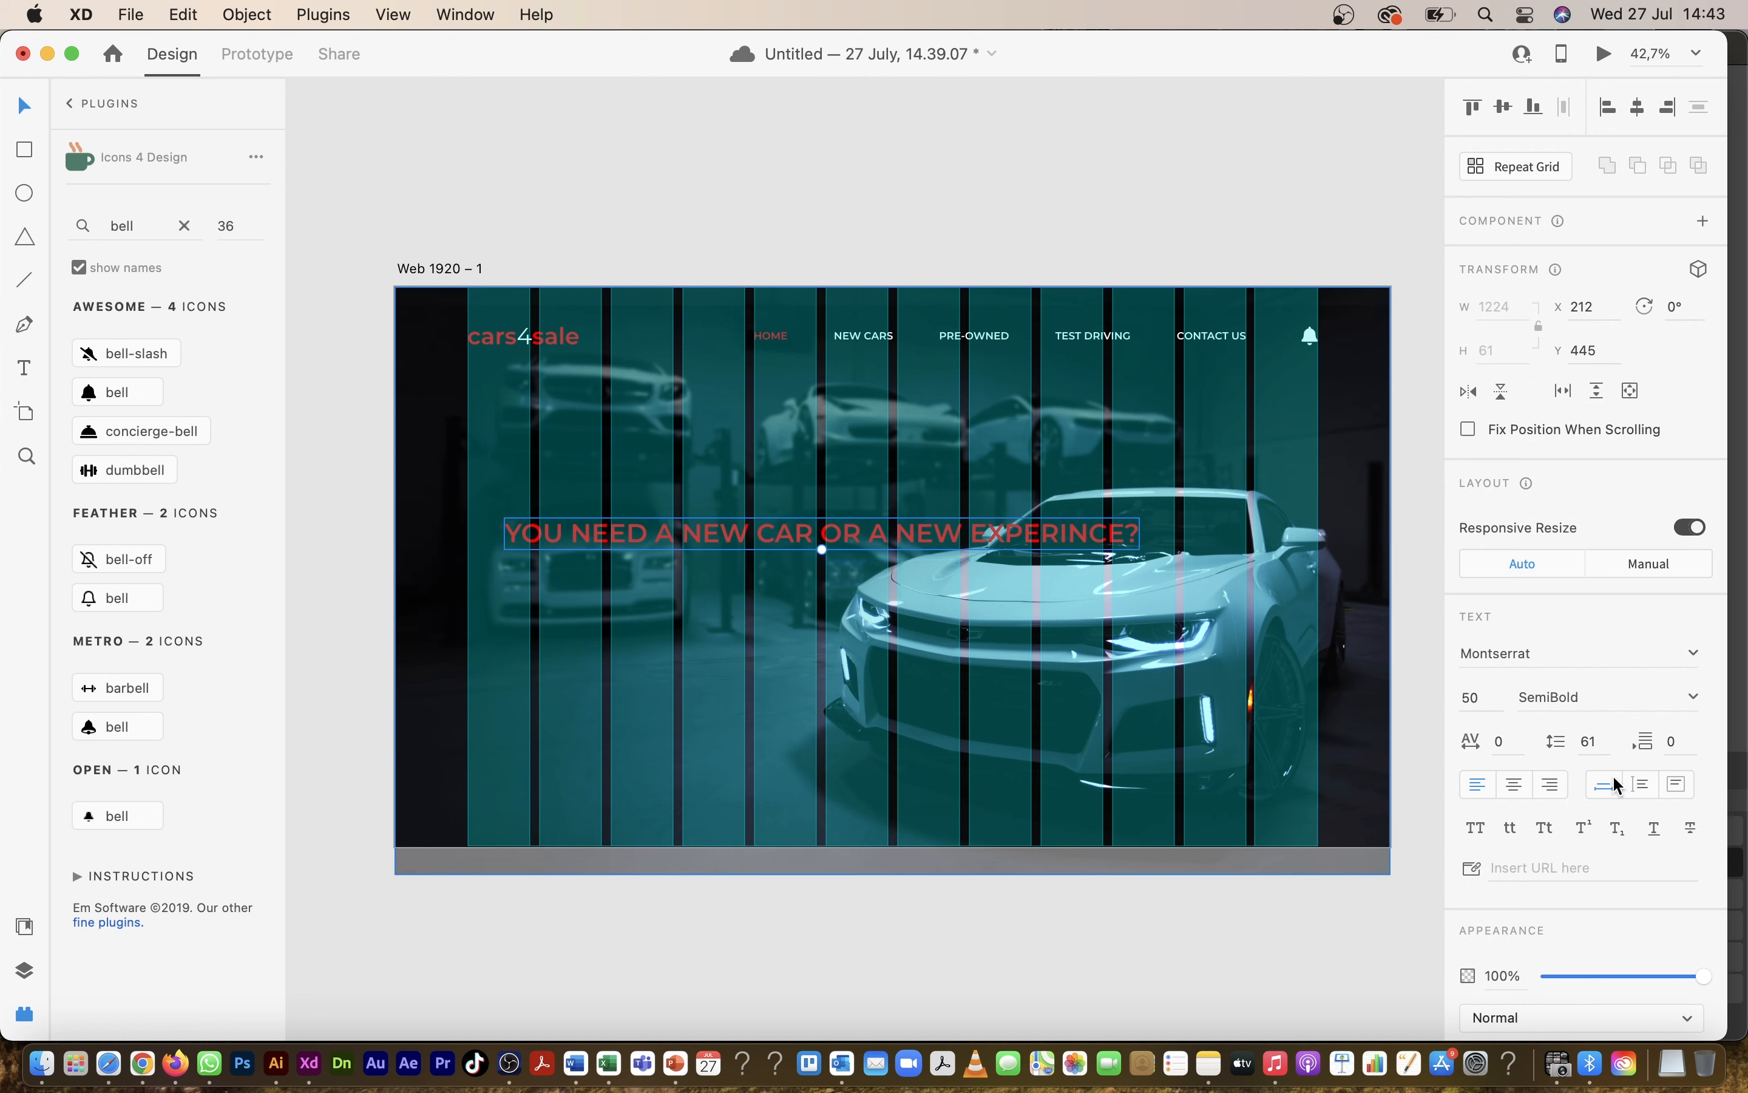
click(1702, 696)
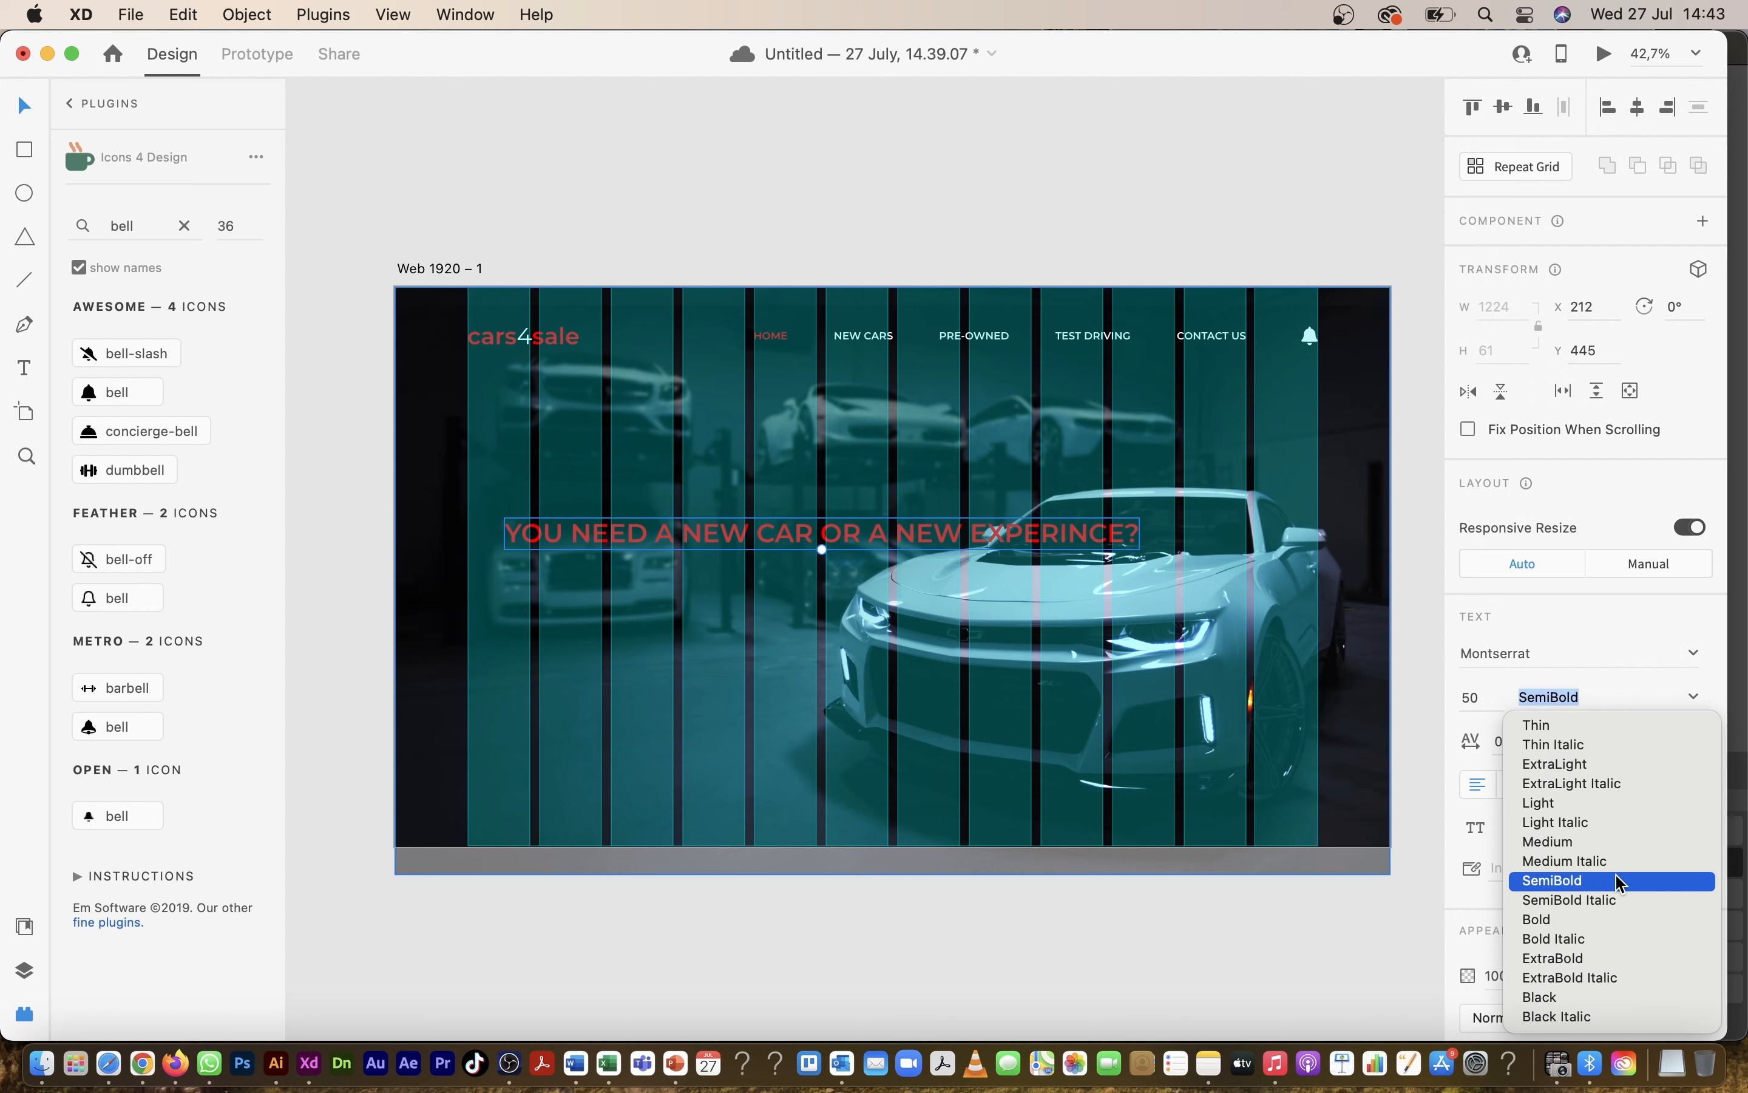
click(1561, 958)
Step: Break the headline into two lines after "OR A" and move it to X 140, Y 465
double_click(894, 530)
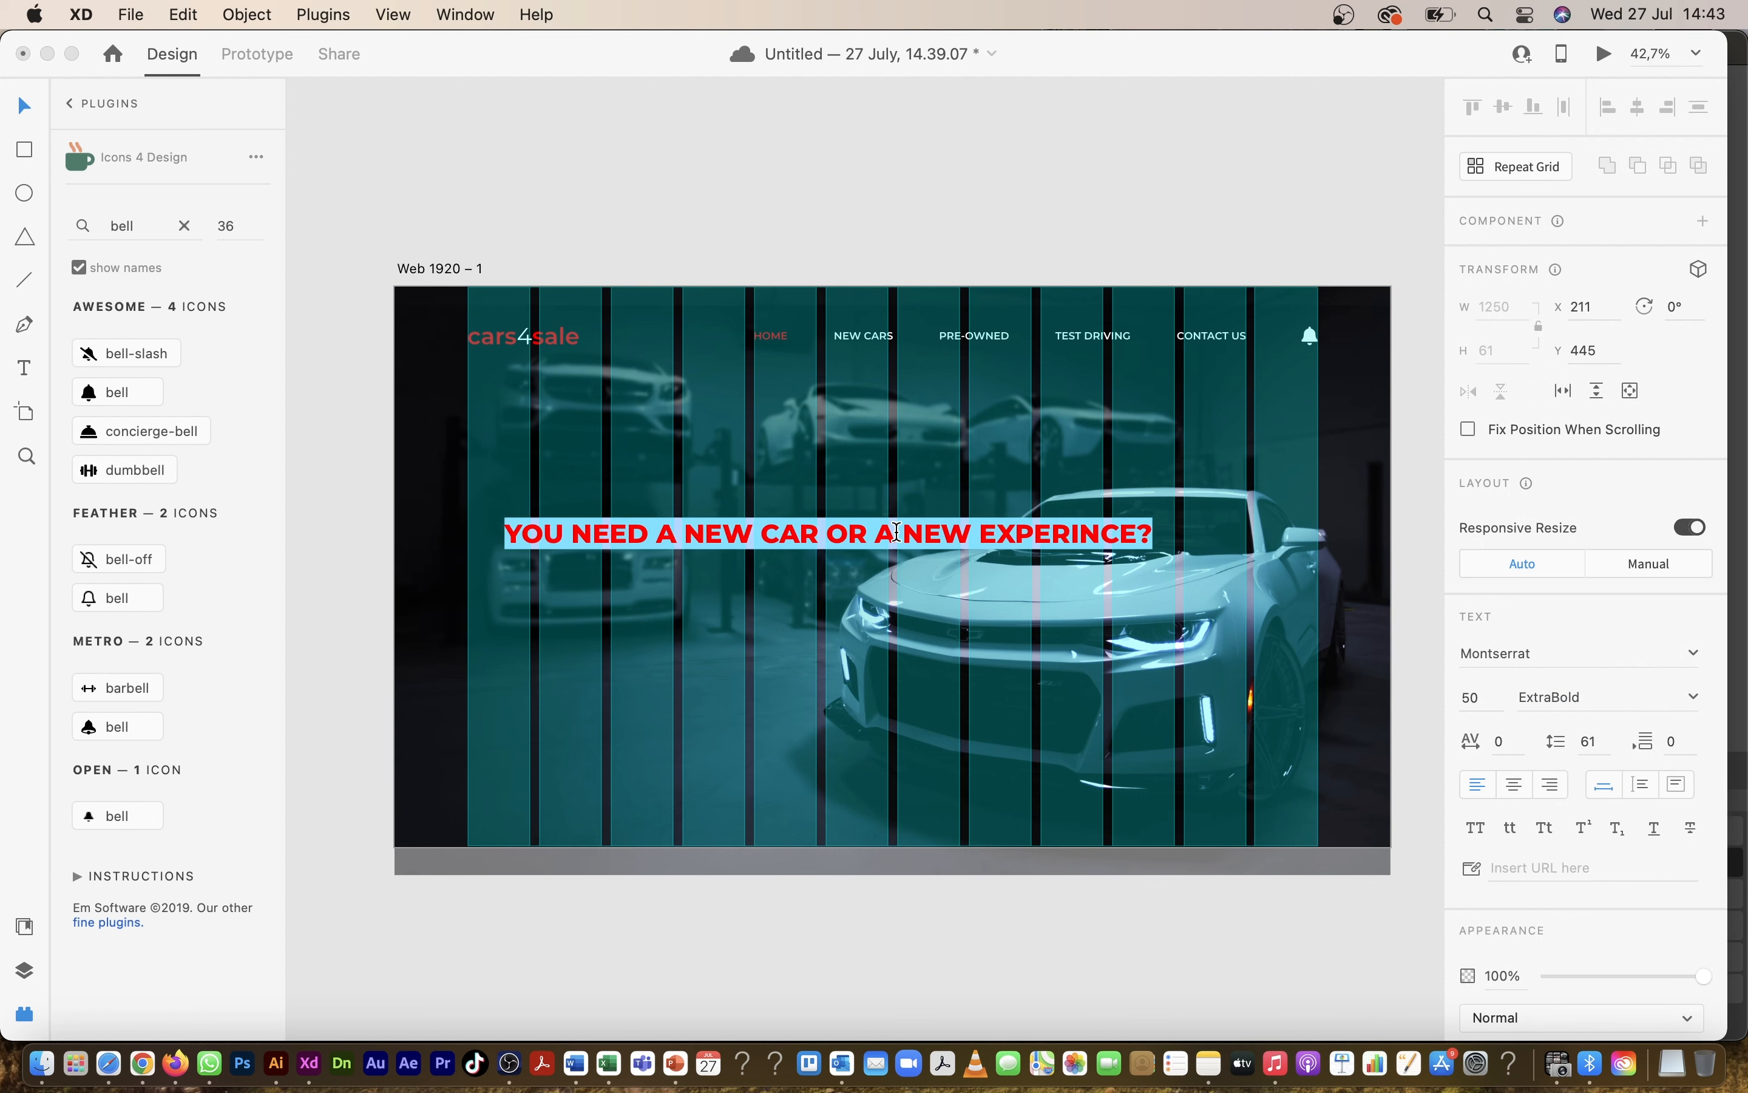
click(909, 532)
key(Return)
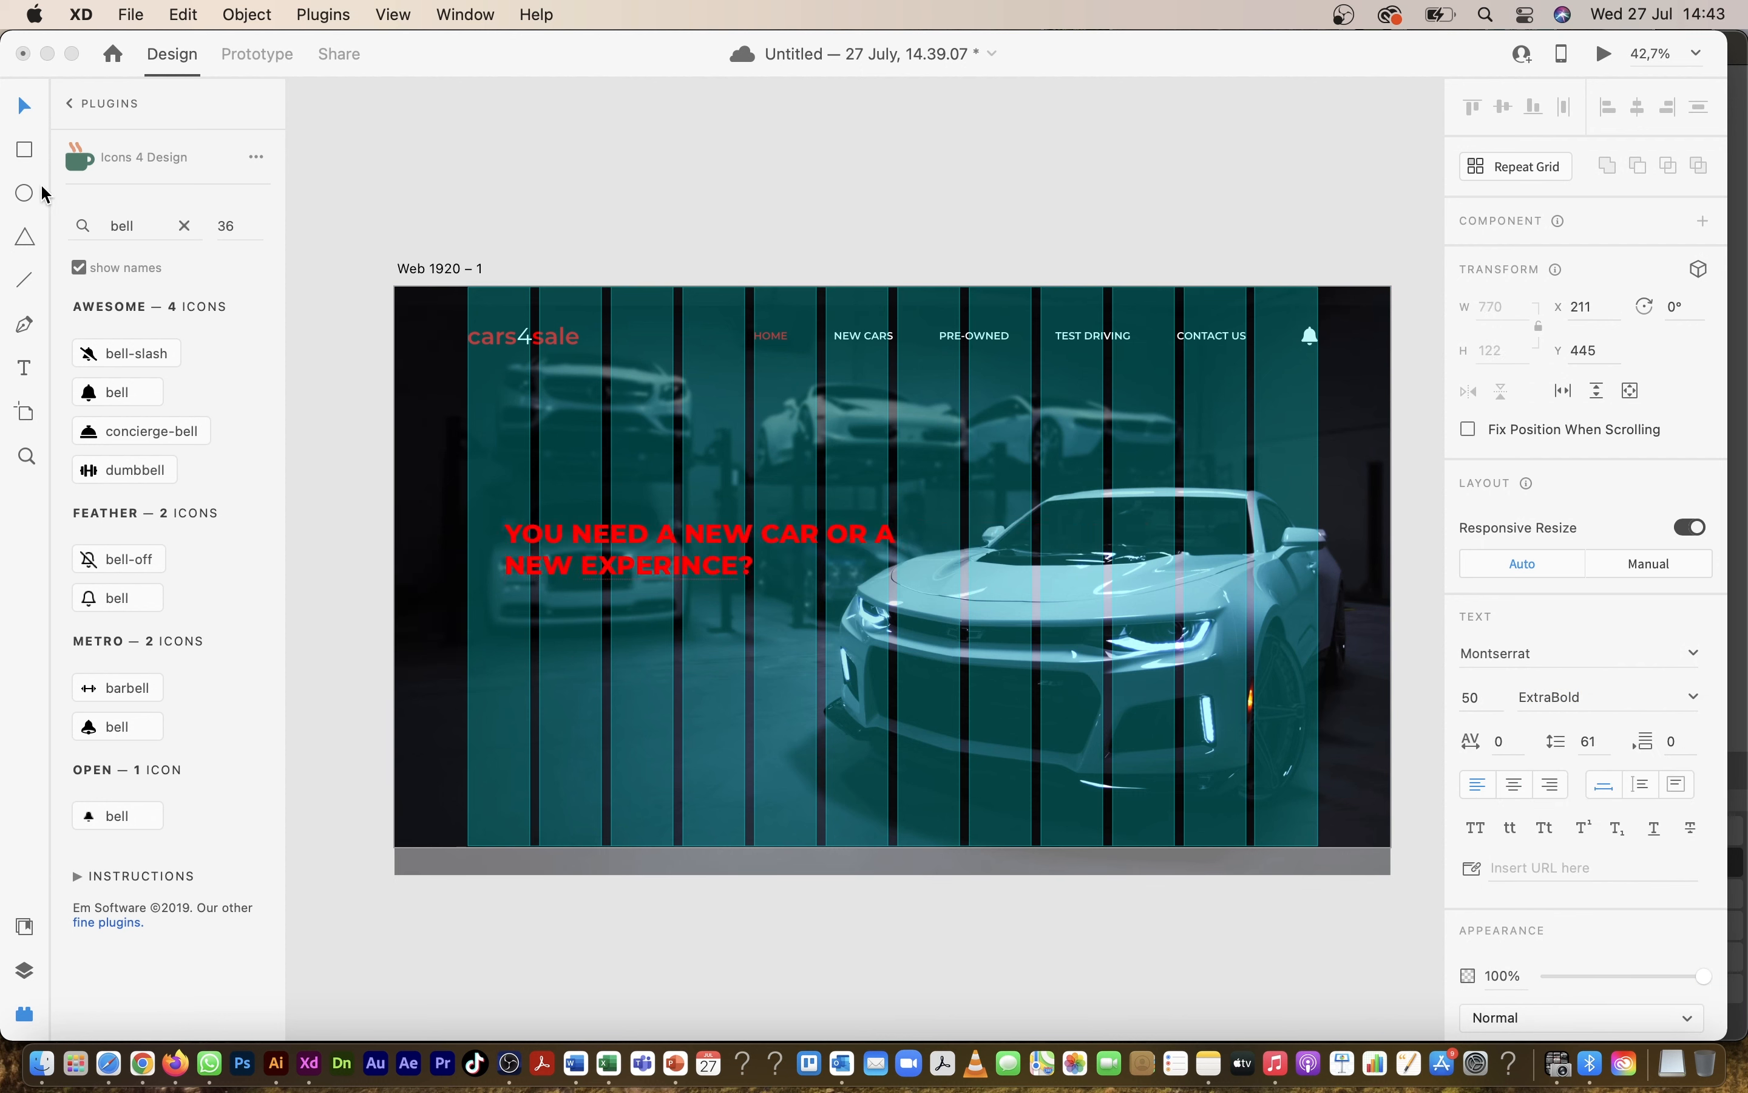
click(25, 106)
drag(748, 545, 710, 555)
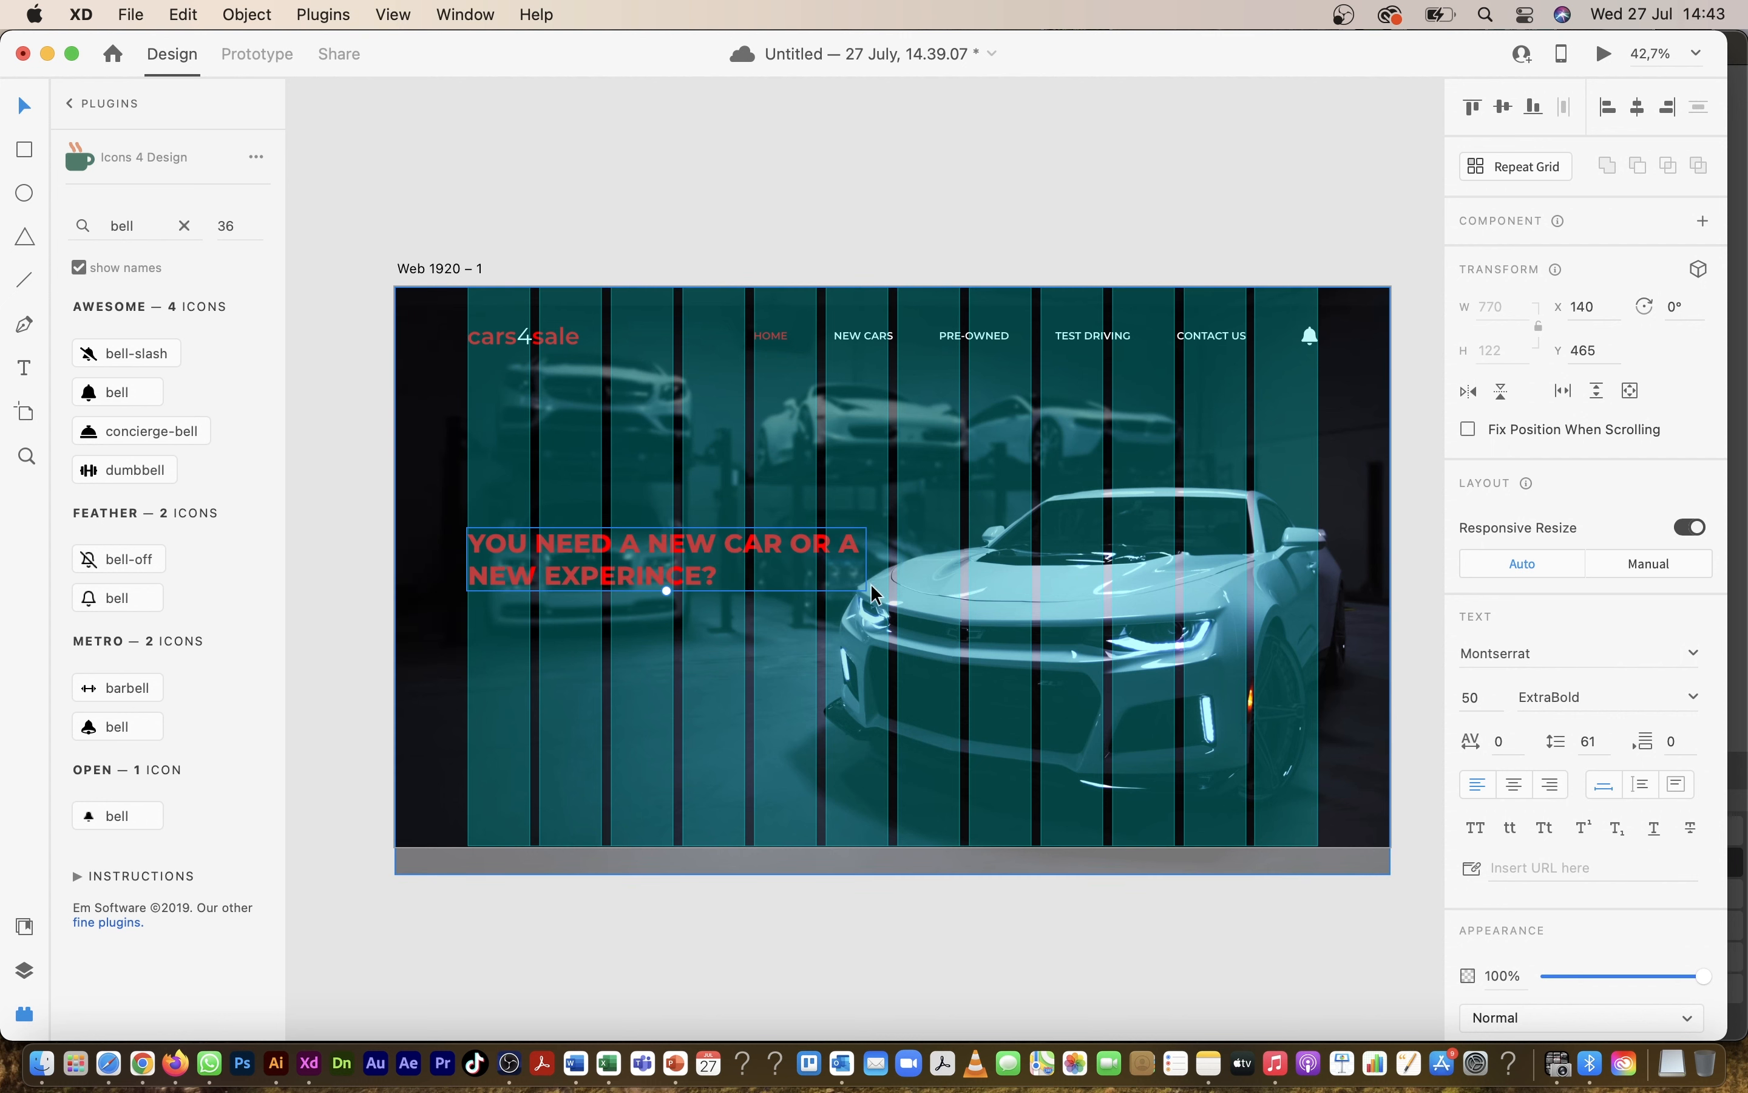
Step: Set the headline's font size to 55
click(1489, 697)
key(BackSpace)
text(5)
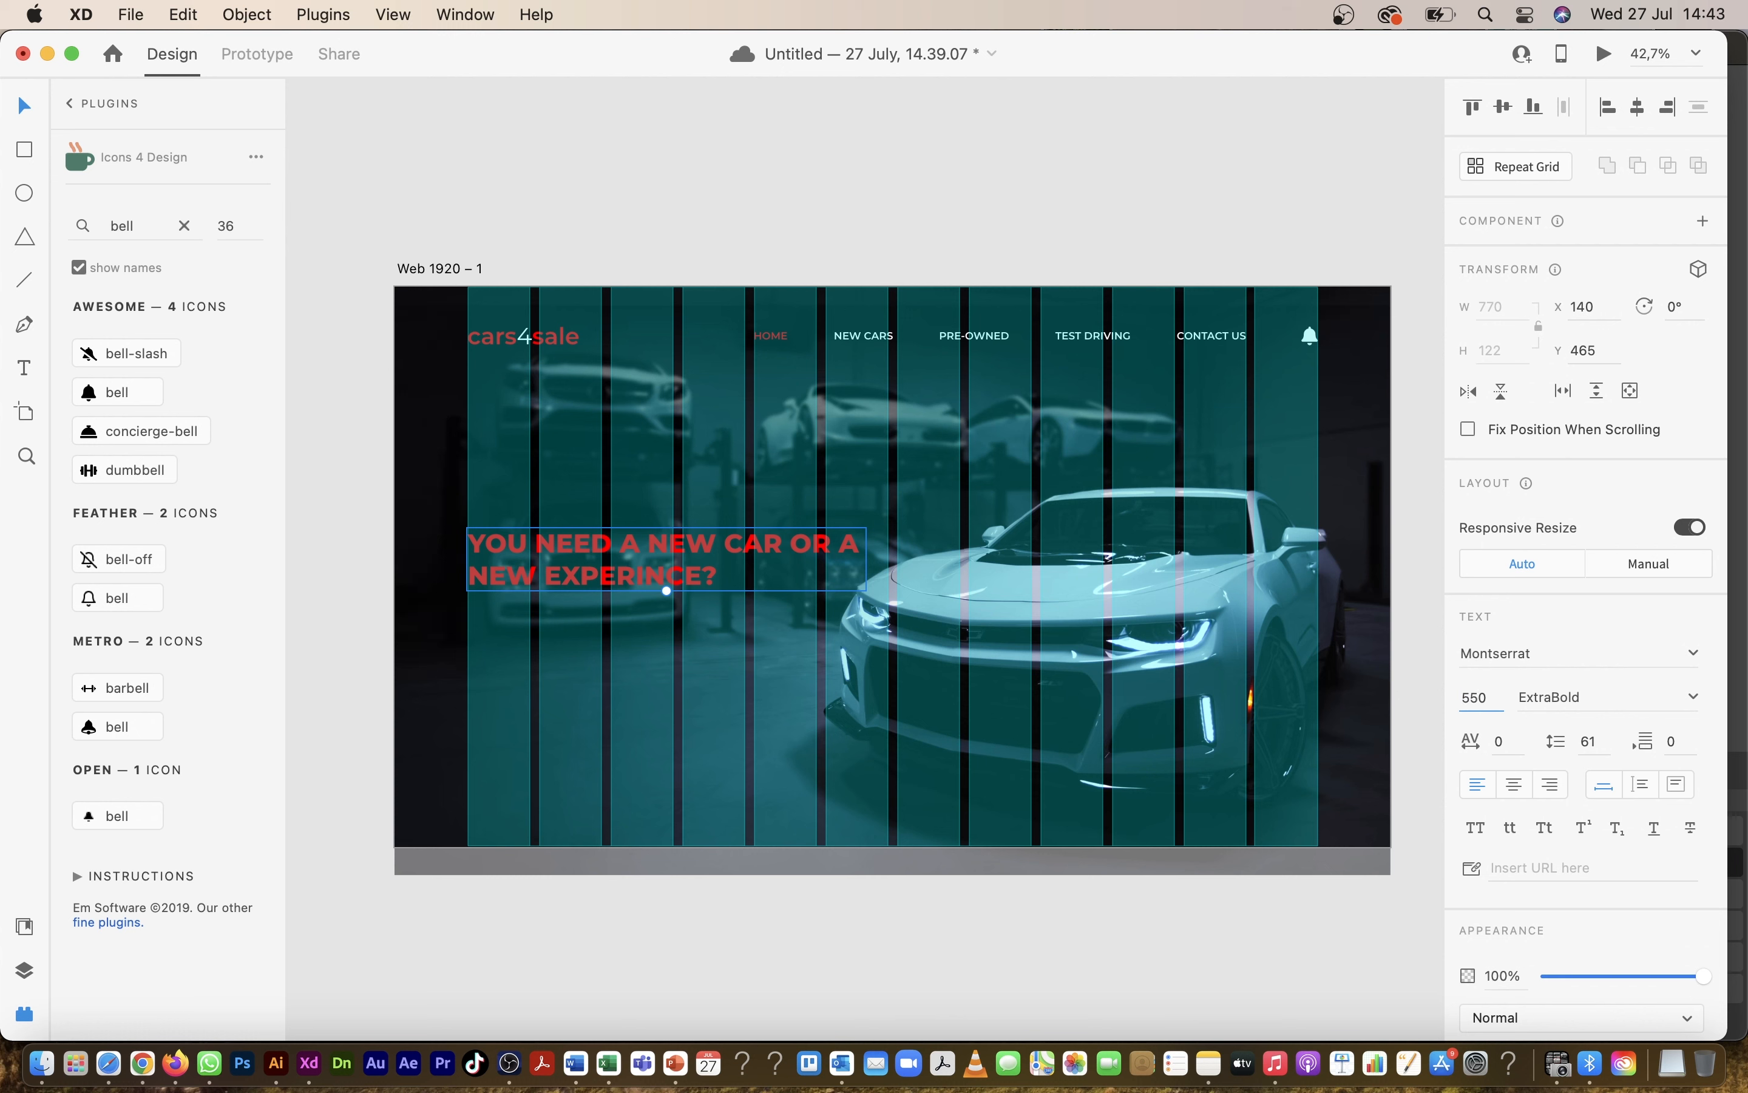
key(Return)
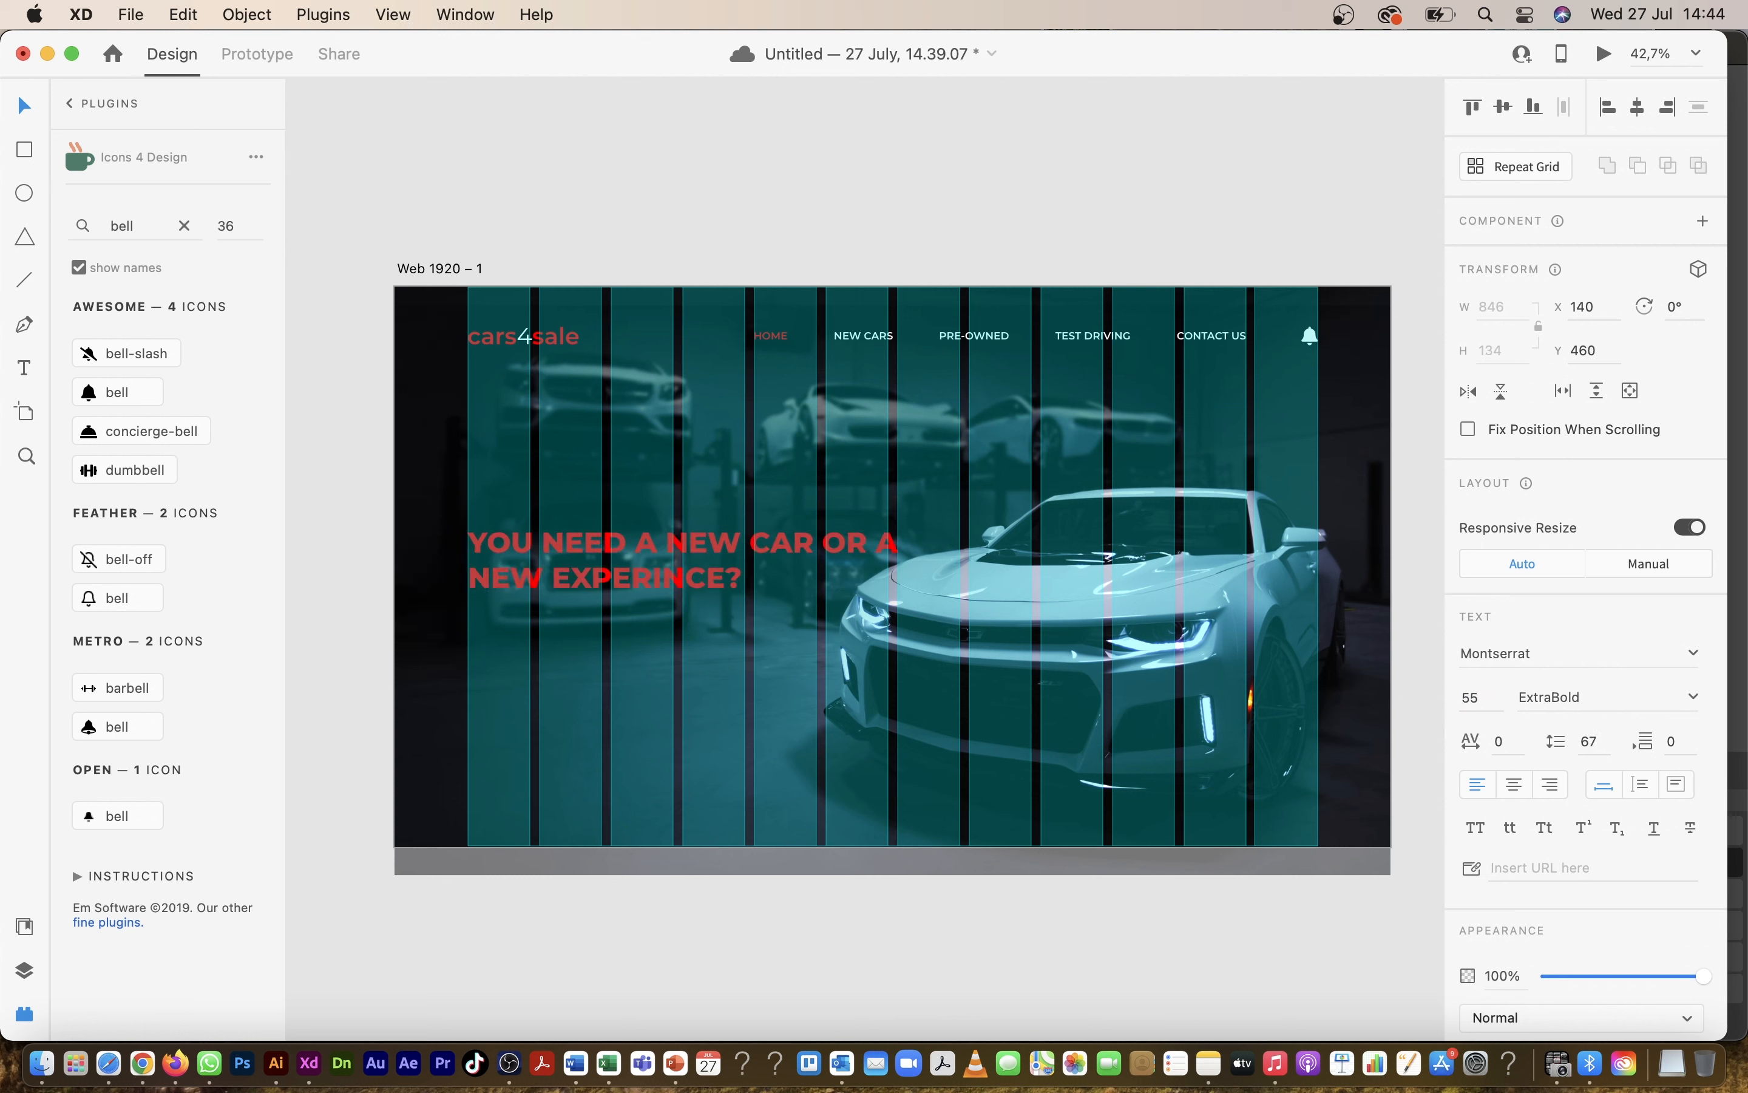
Step: Change the headline's fill to white #FFFFFF
scroll(1533, 965, down, 2)
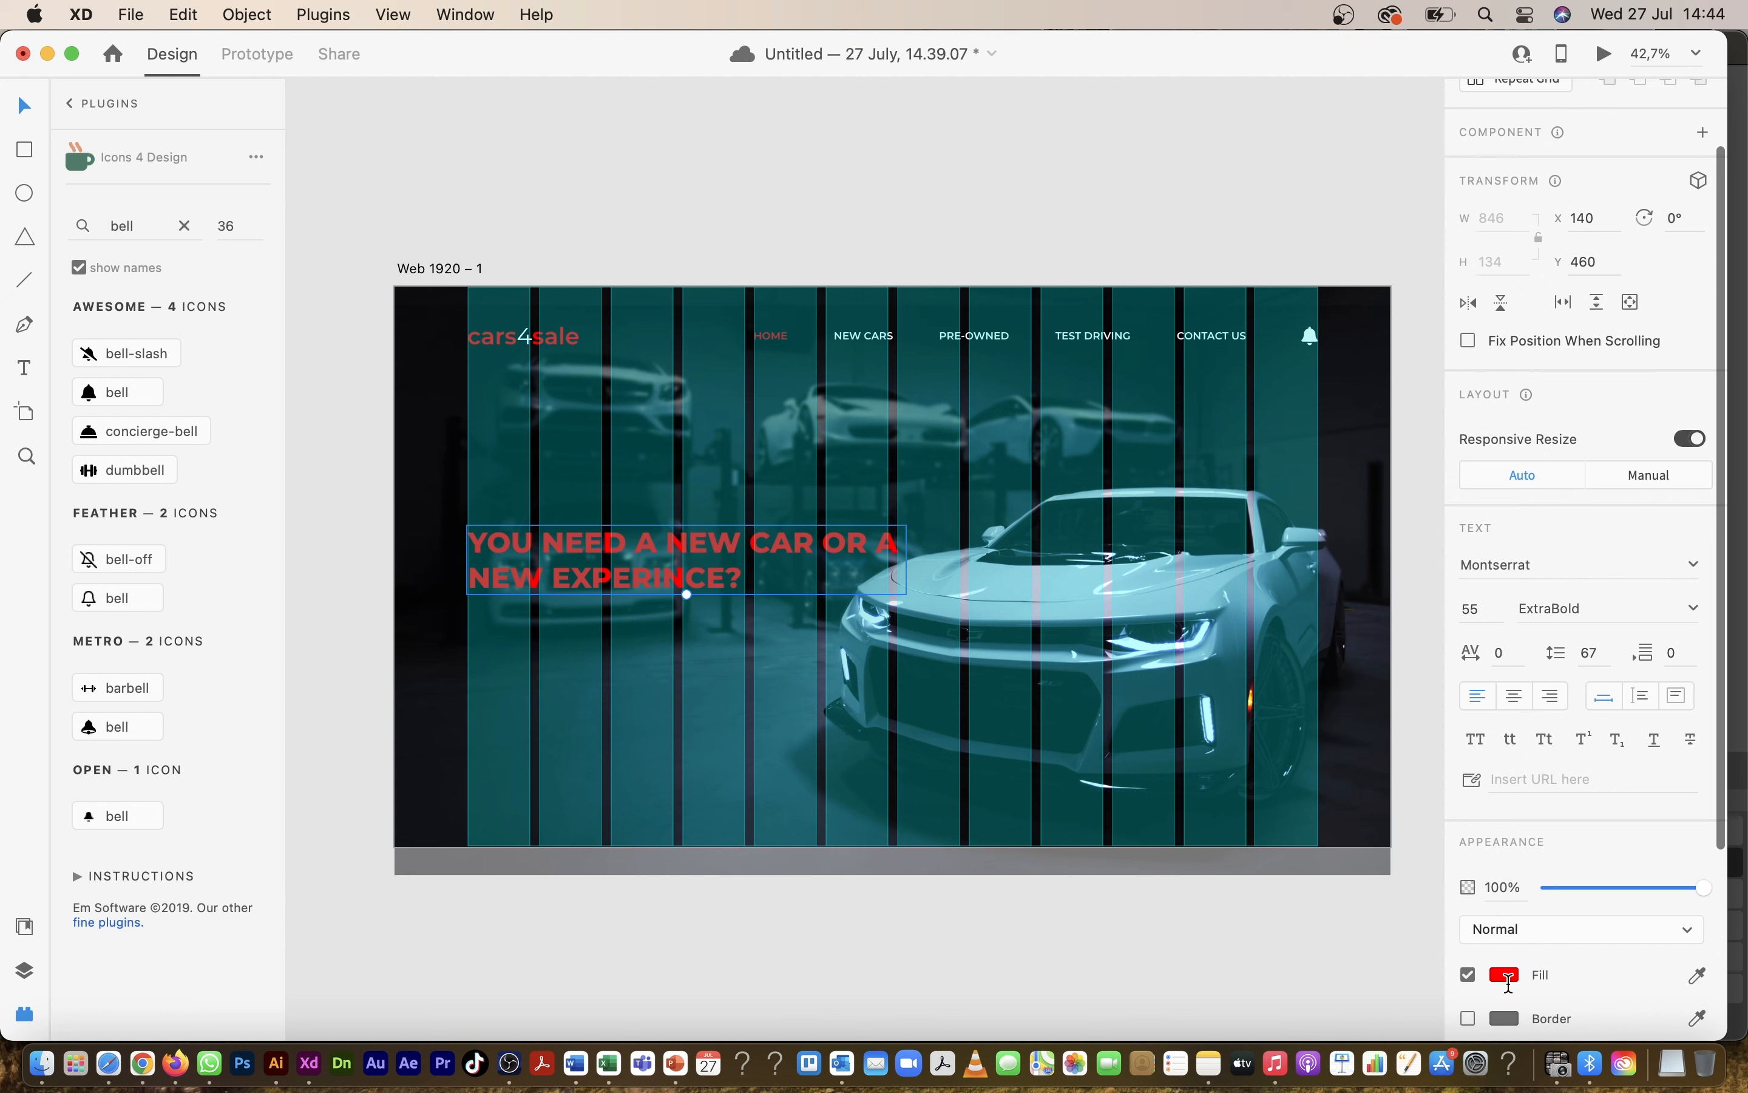
click(1508, 975)
drag(1295, 774, 1145, 629)
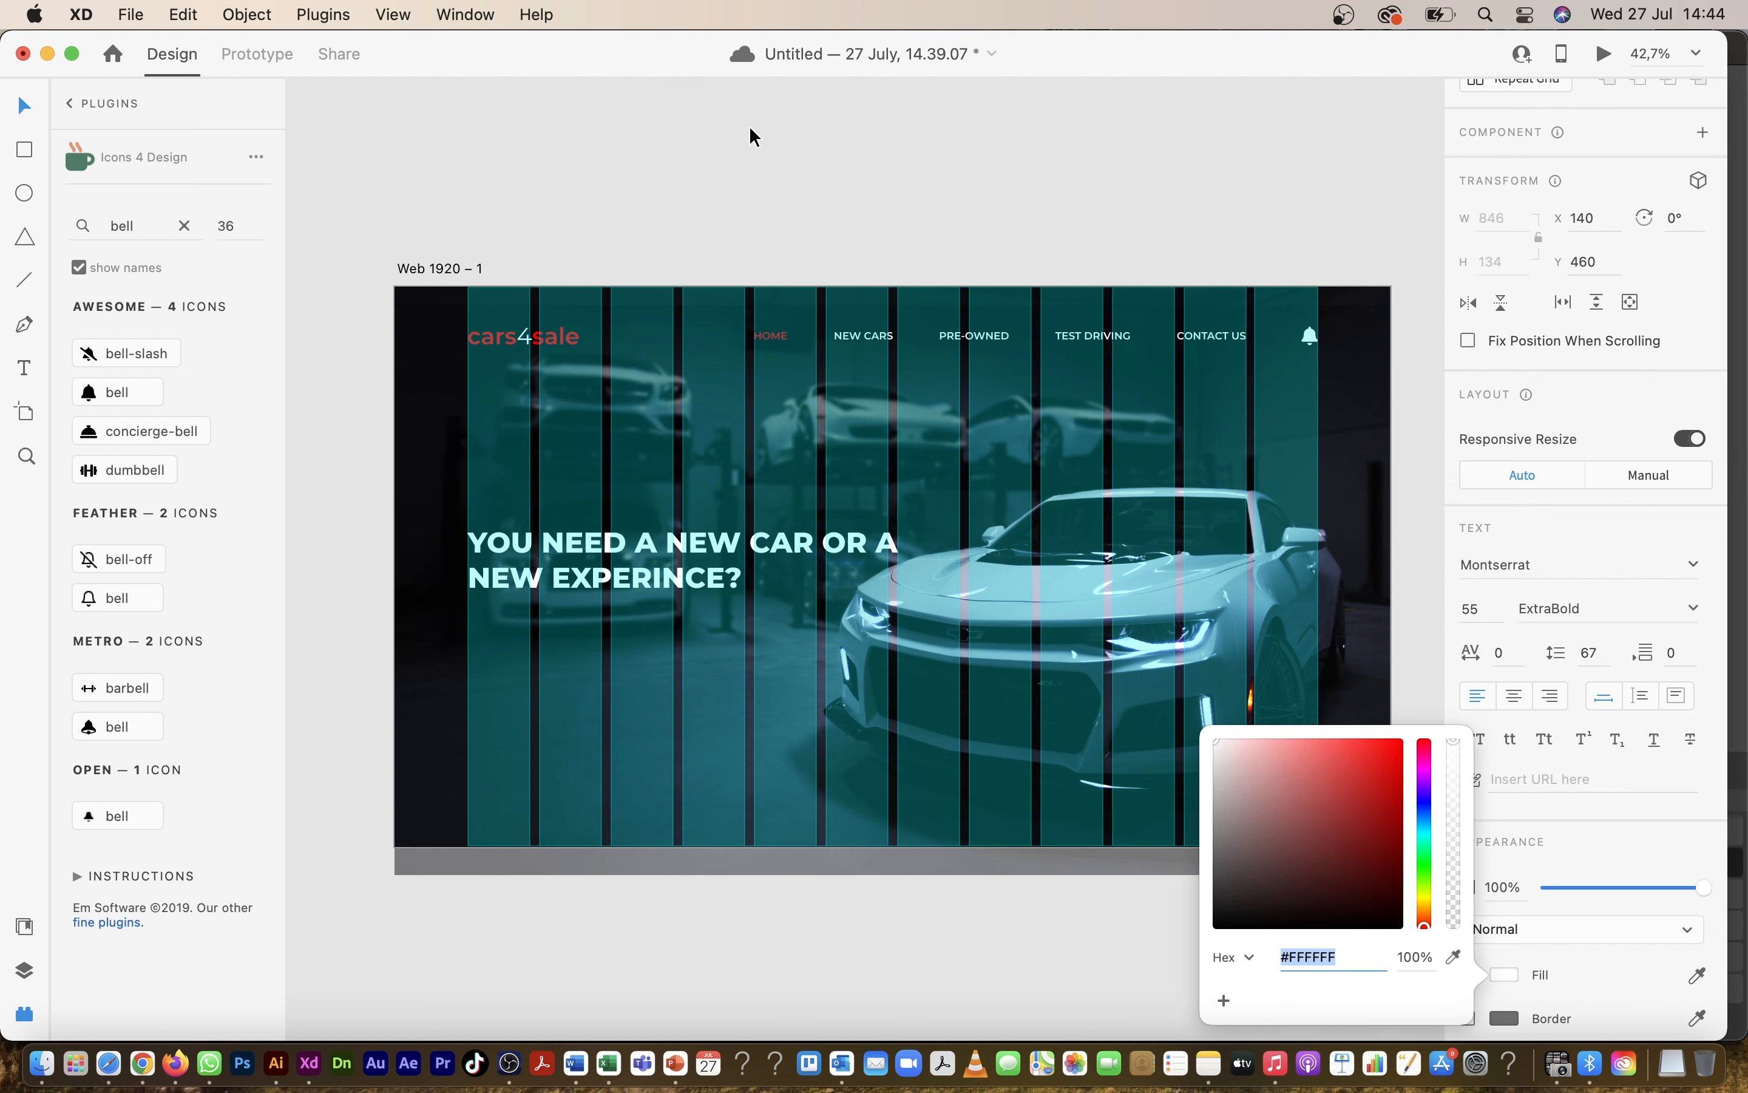
click(750, 160)
click(729, 555)
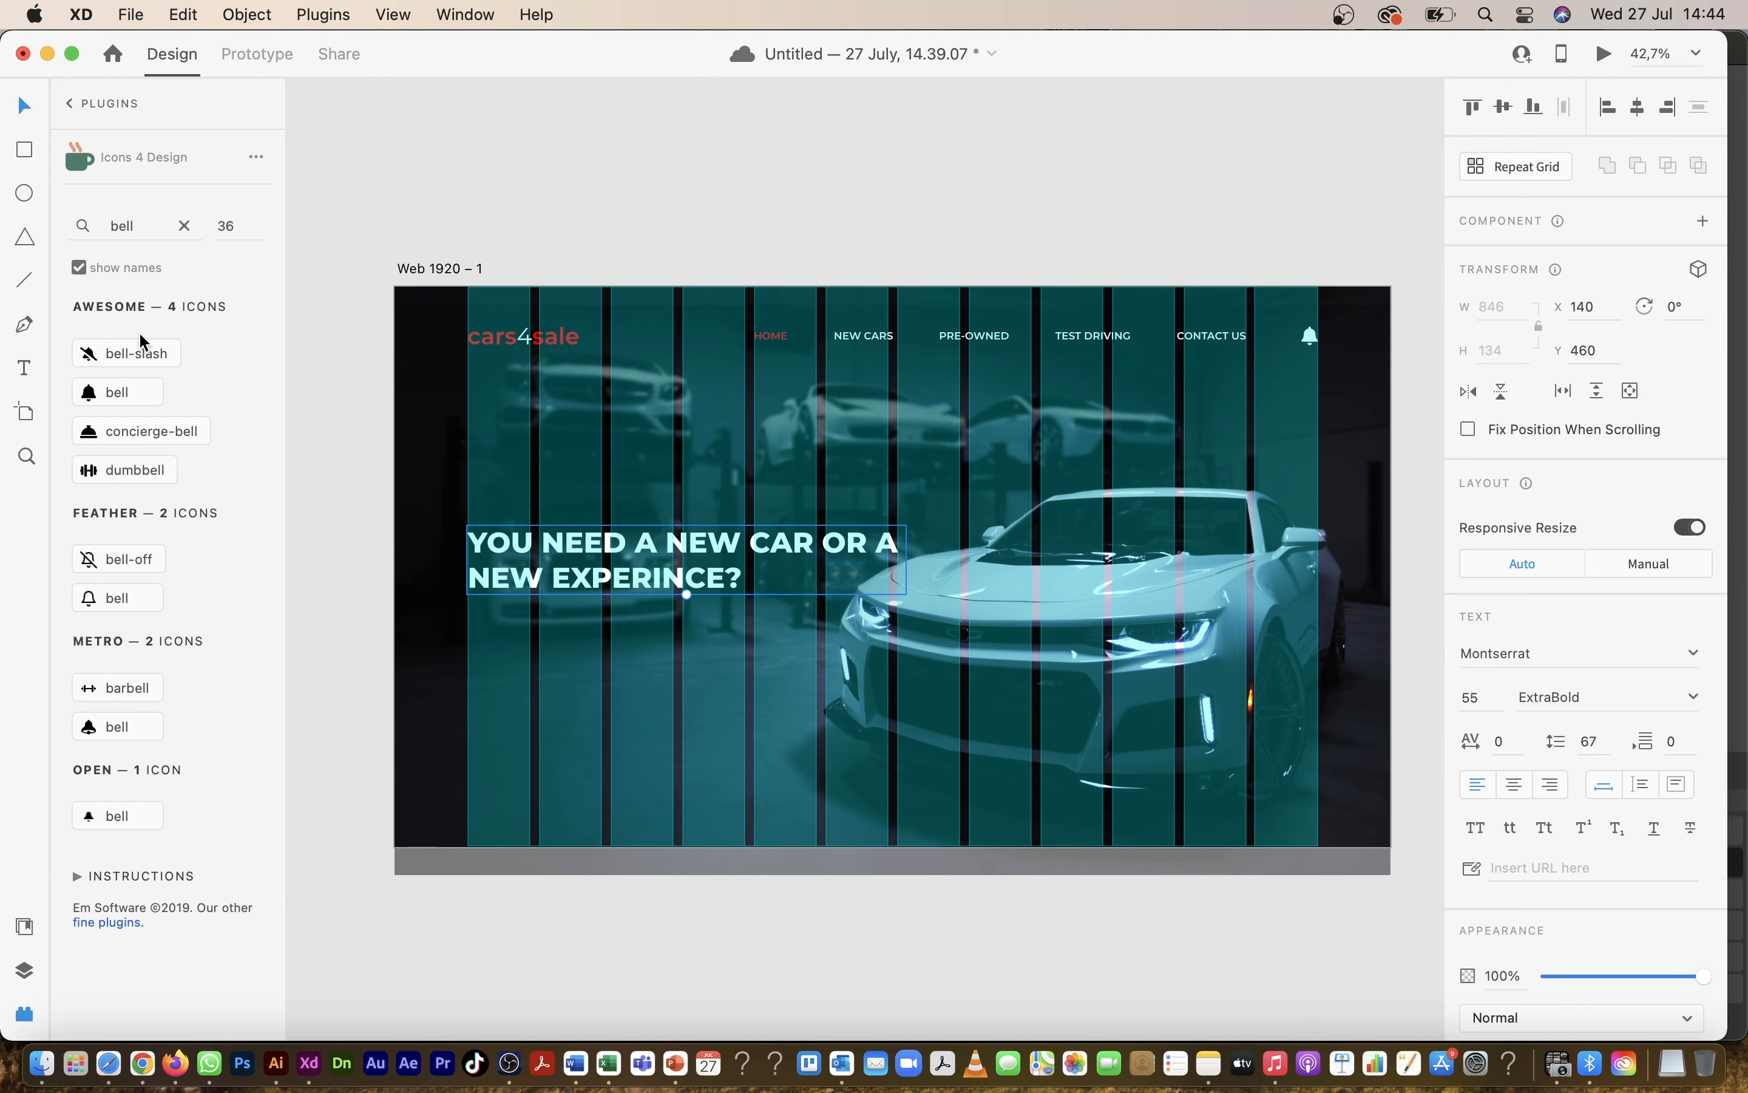
click(24, 370)
drag(467, 622, 836, 655)
click(26, 113)
Step: Add a 764 px wide text block below the headline reading "YOU COME VISIT OUR BRANCH ANYTIME YOU WANT AND HAVE EXPERIENCE OF A LIFE TIME..."
click(25, 364)
drag(468, 625, 865, 672)
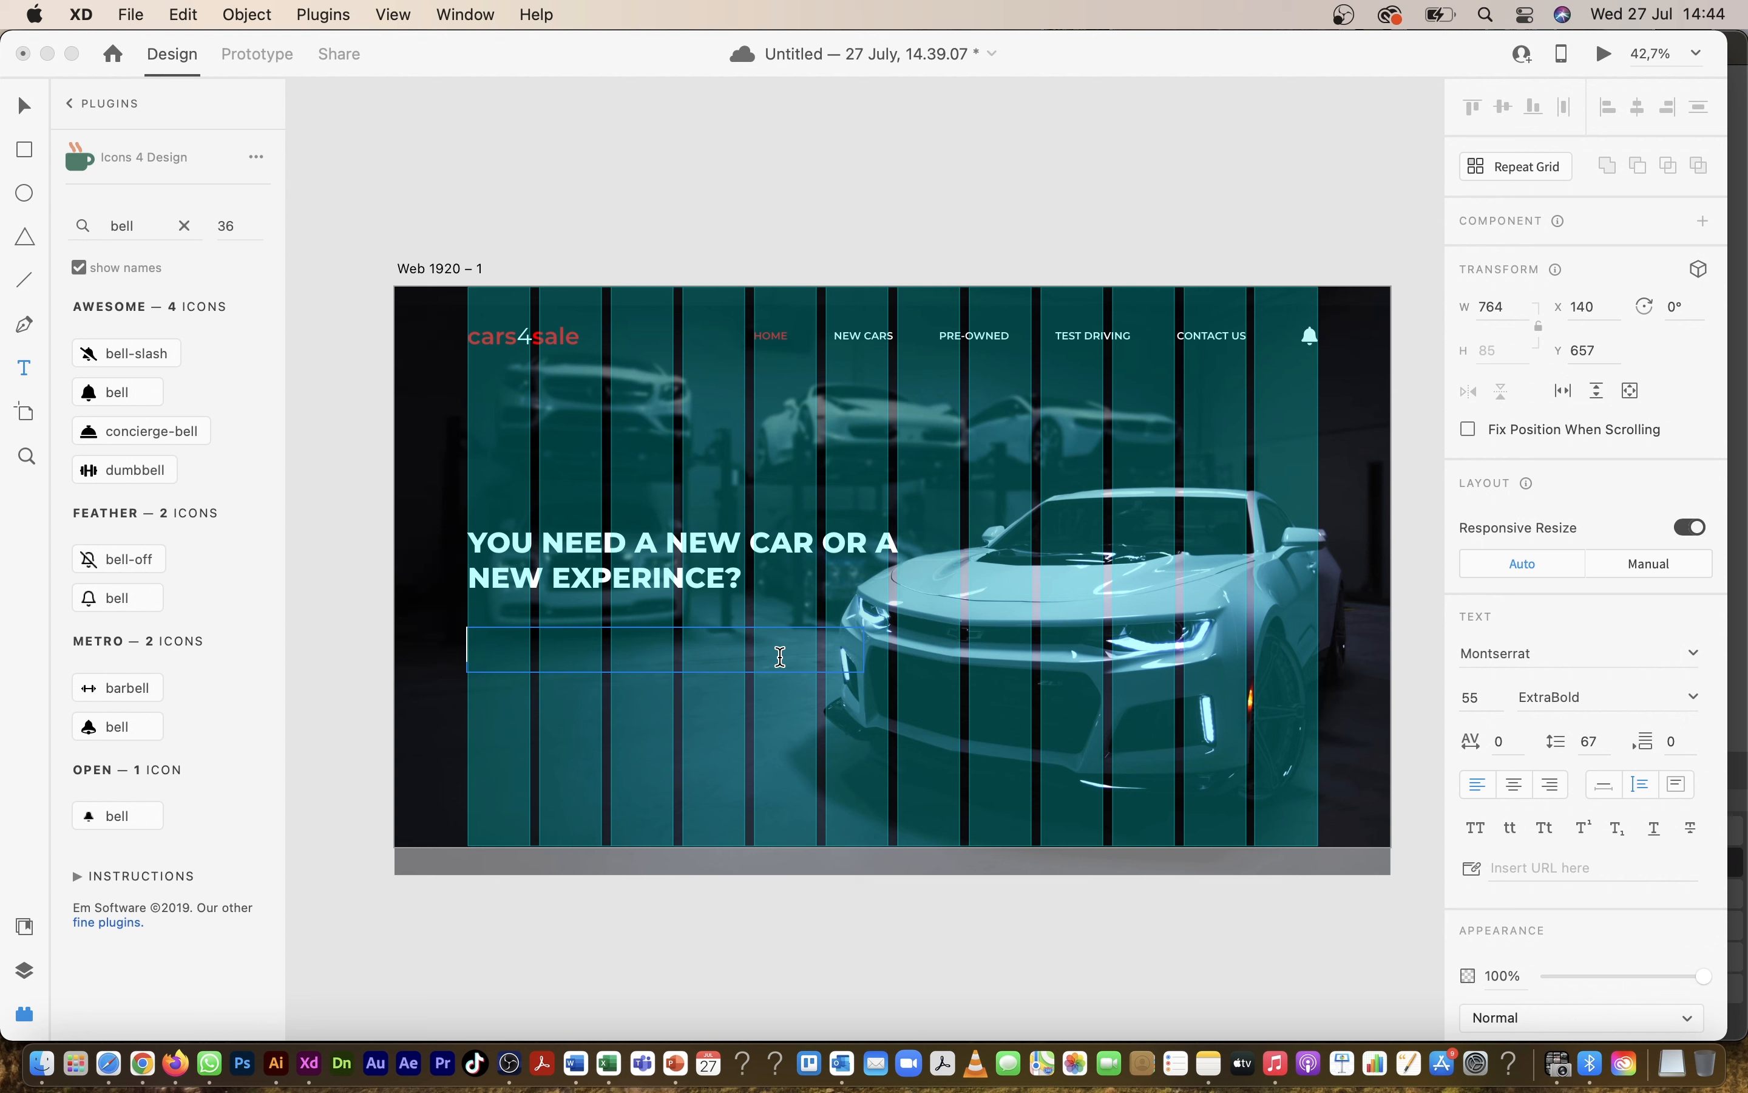
text(YOU CZN)
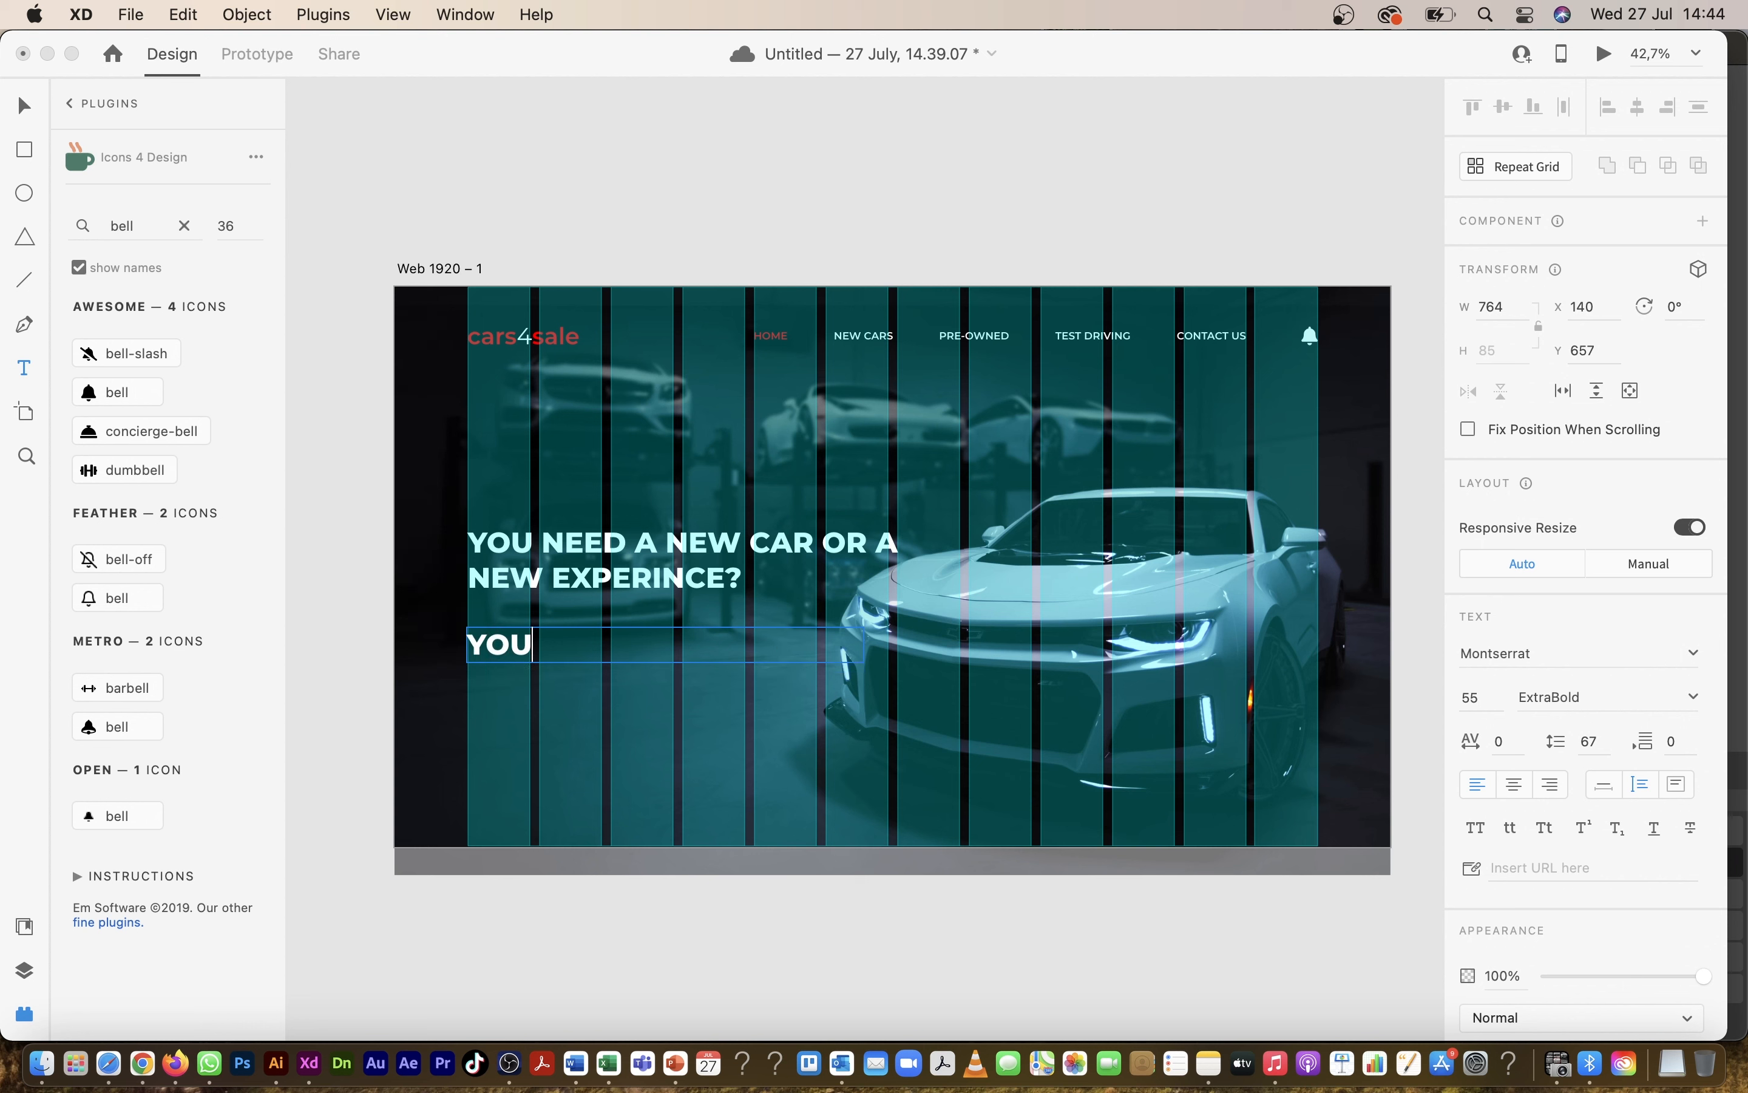
key(BackSpace)
key(BackSpace)
text(OME VISIT)
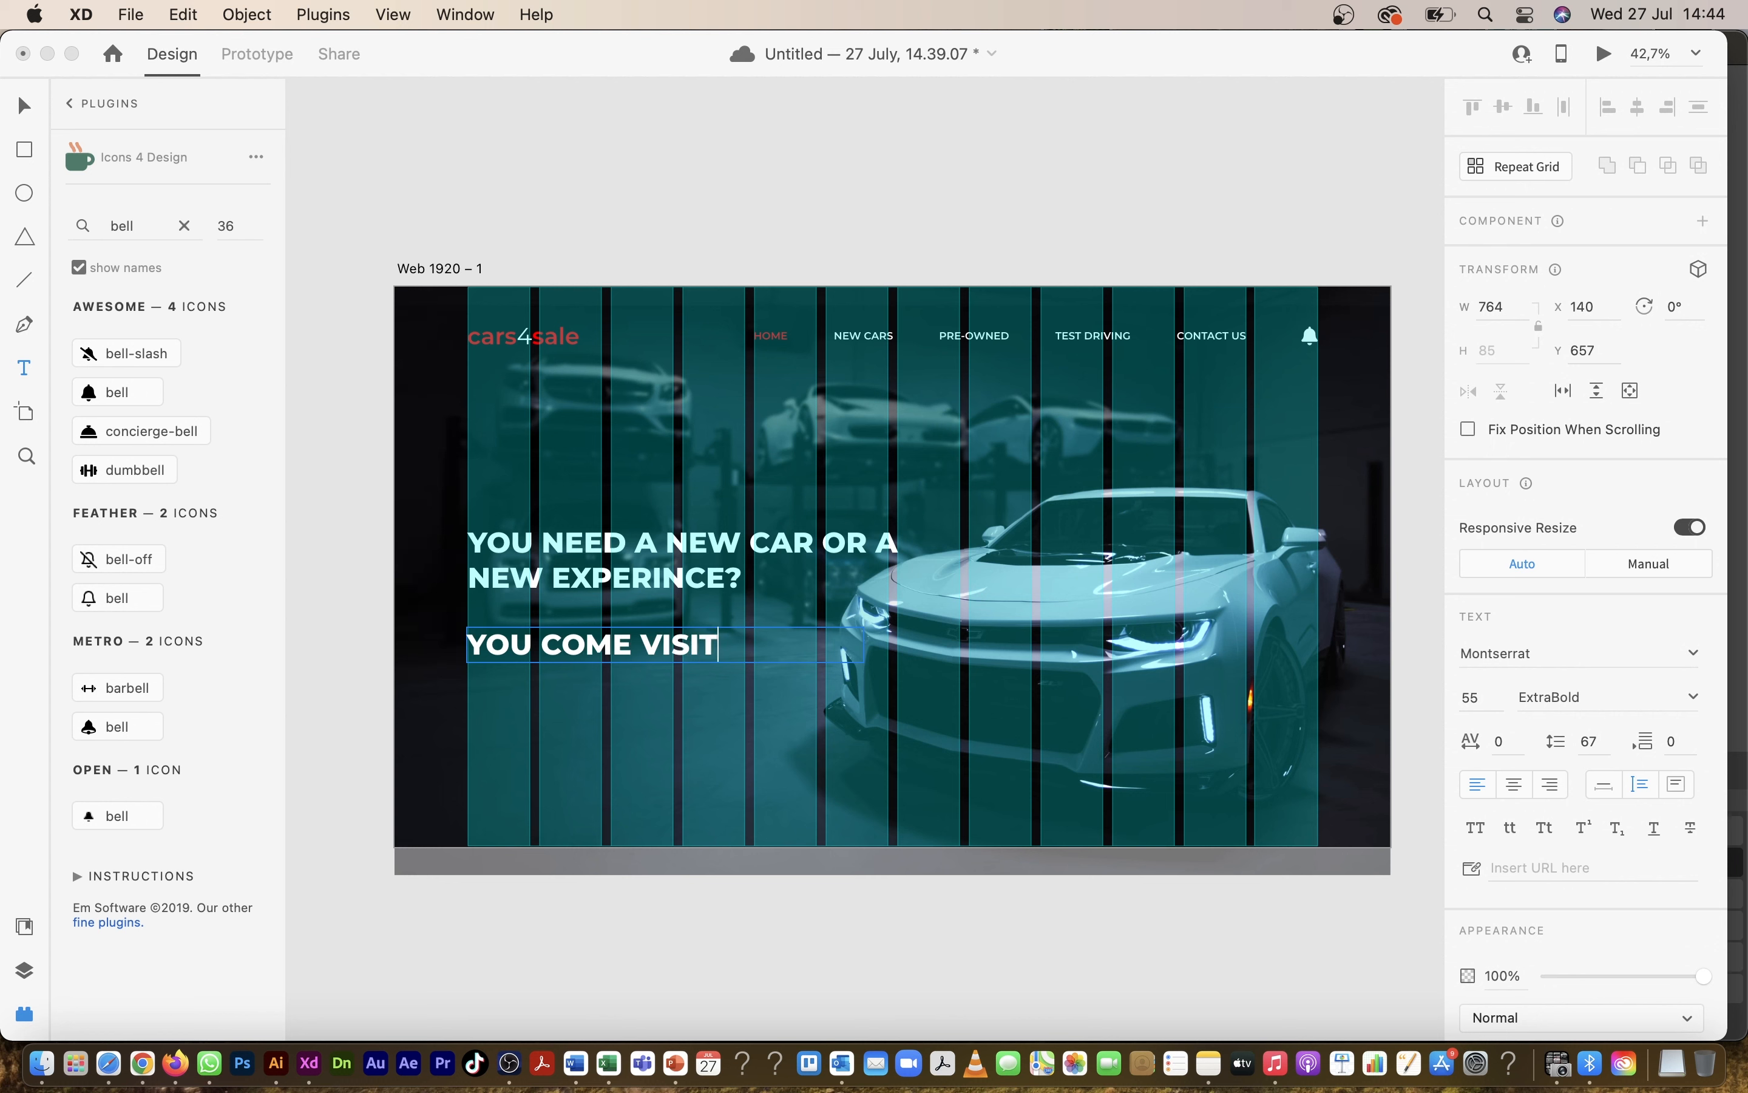
text( OUR BRAN)
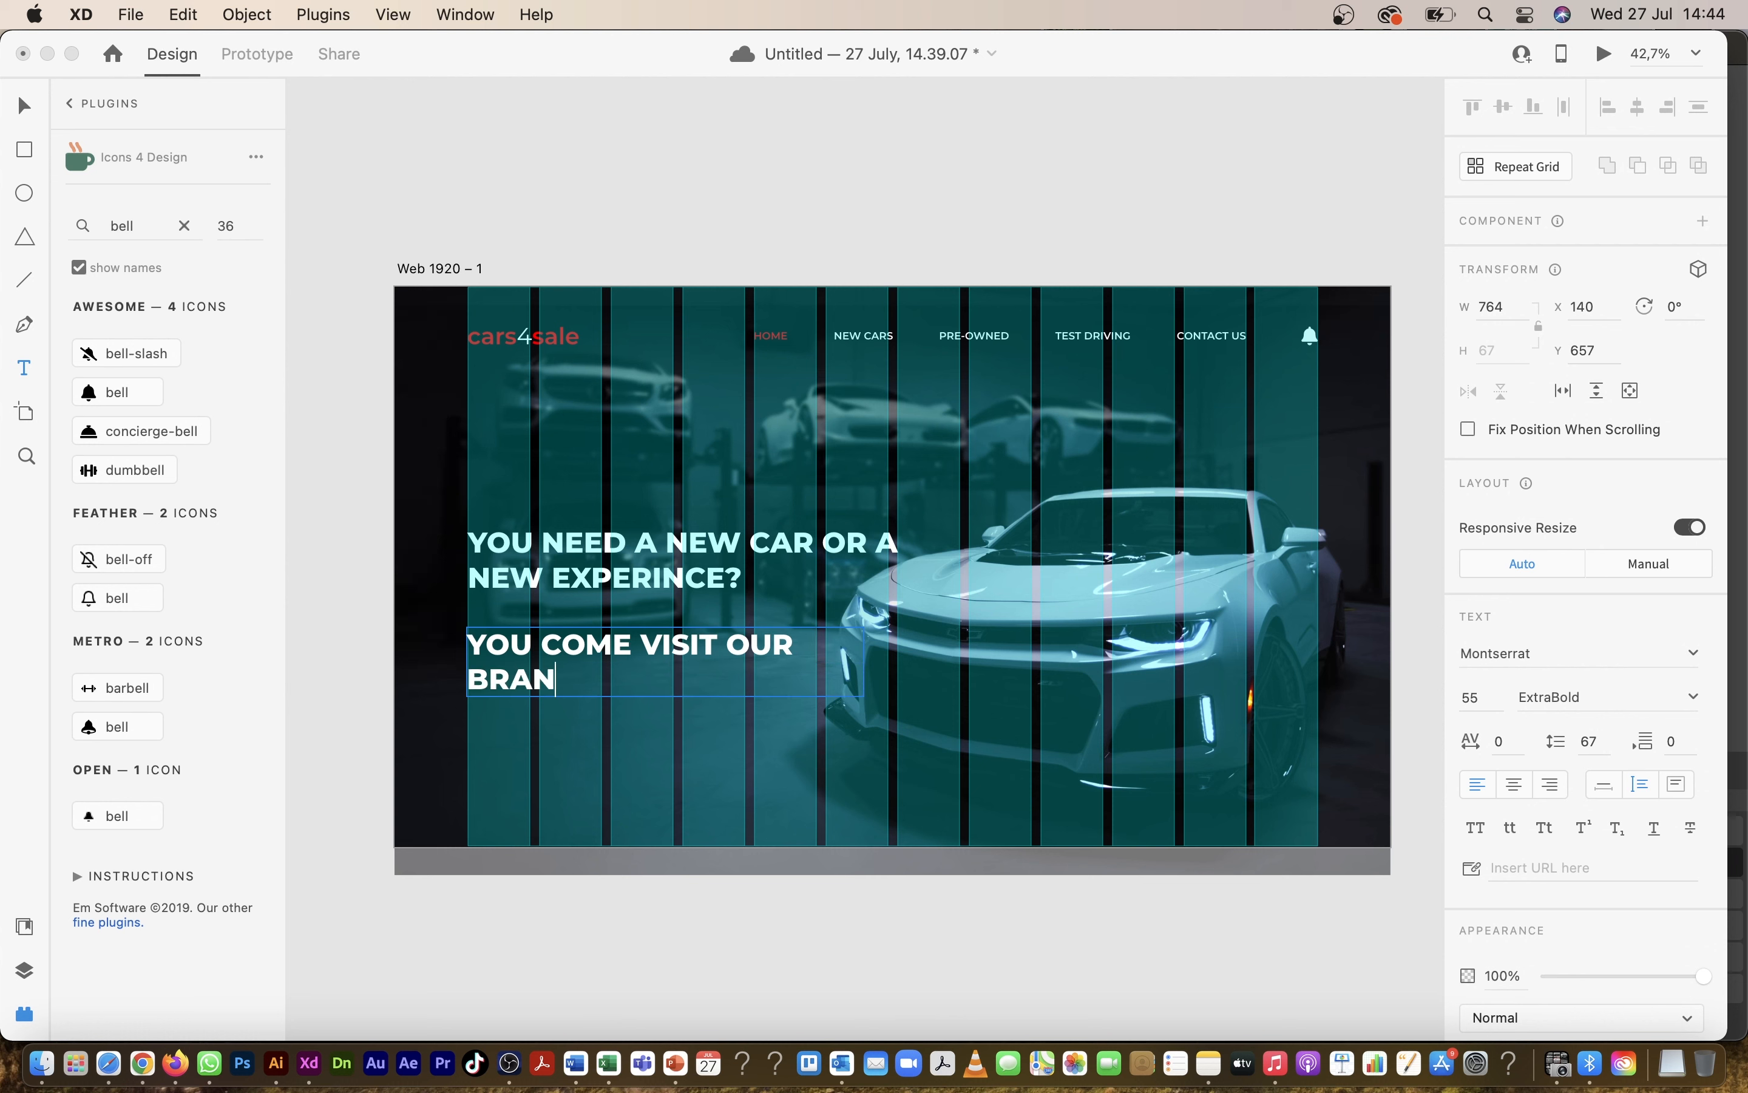
text(CH ANYTIME )
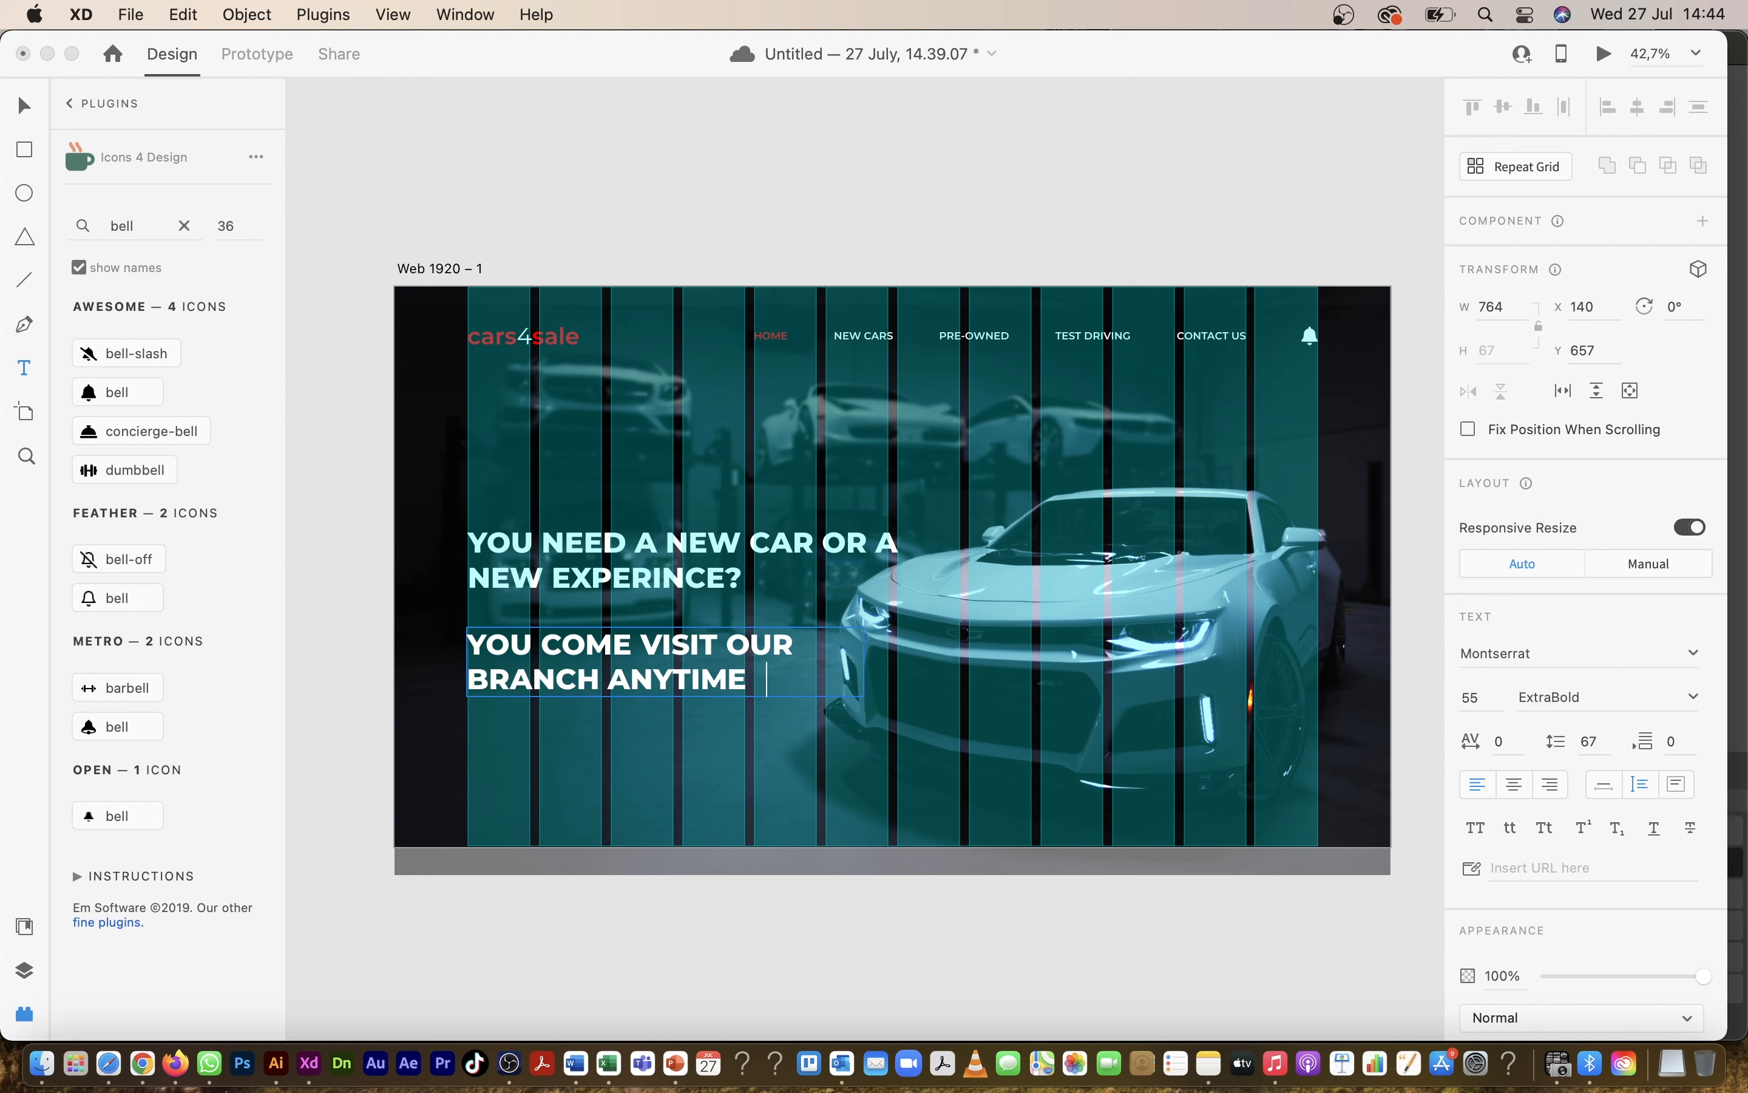
text(YOU WANT )
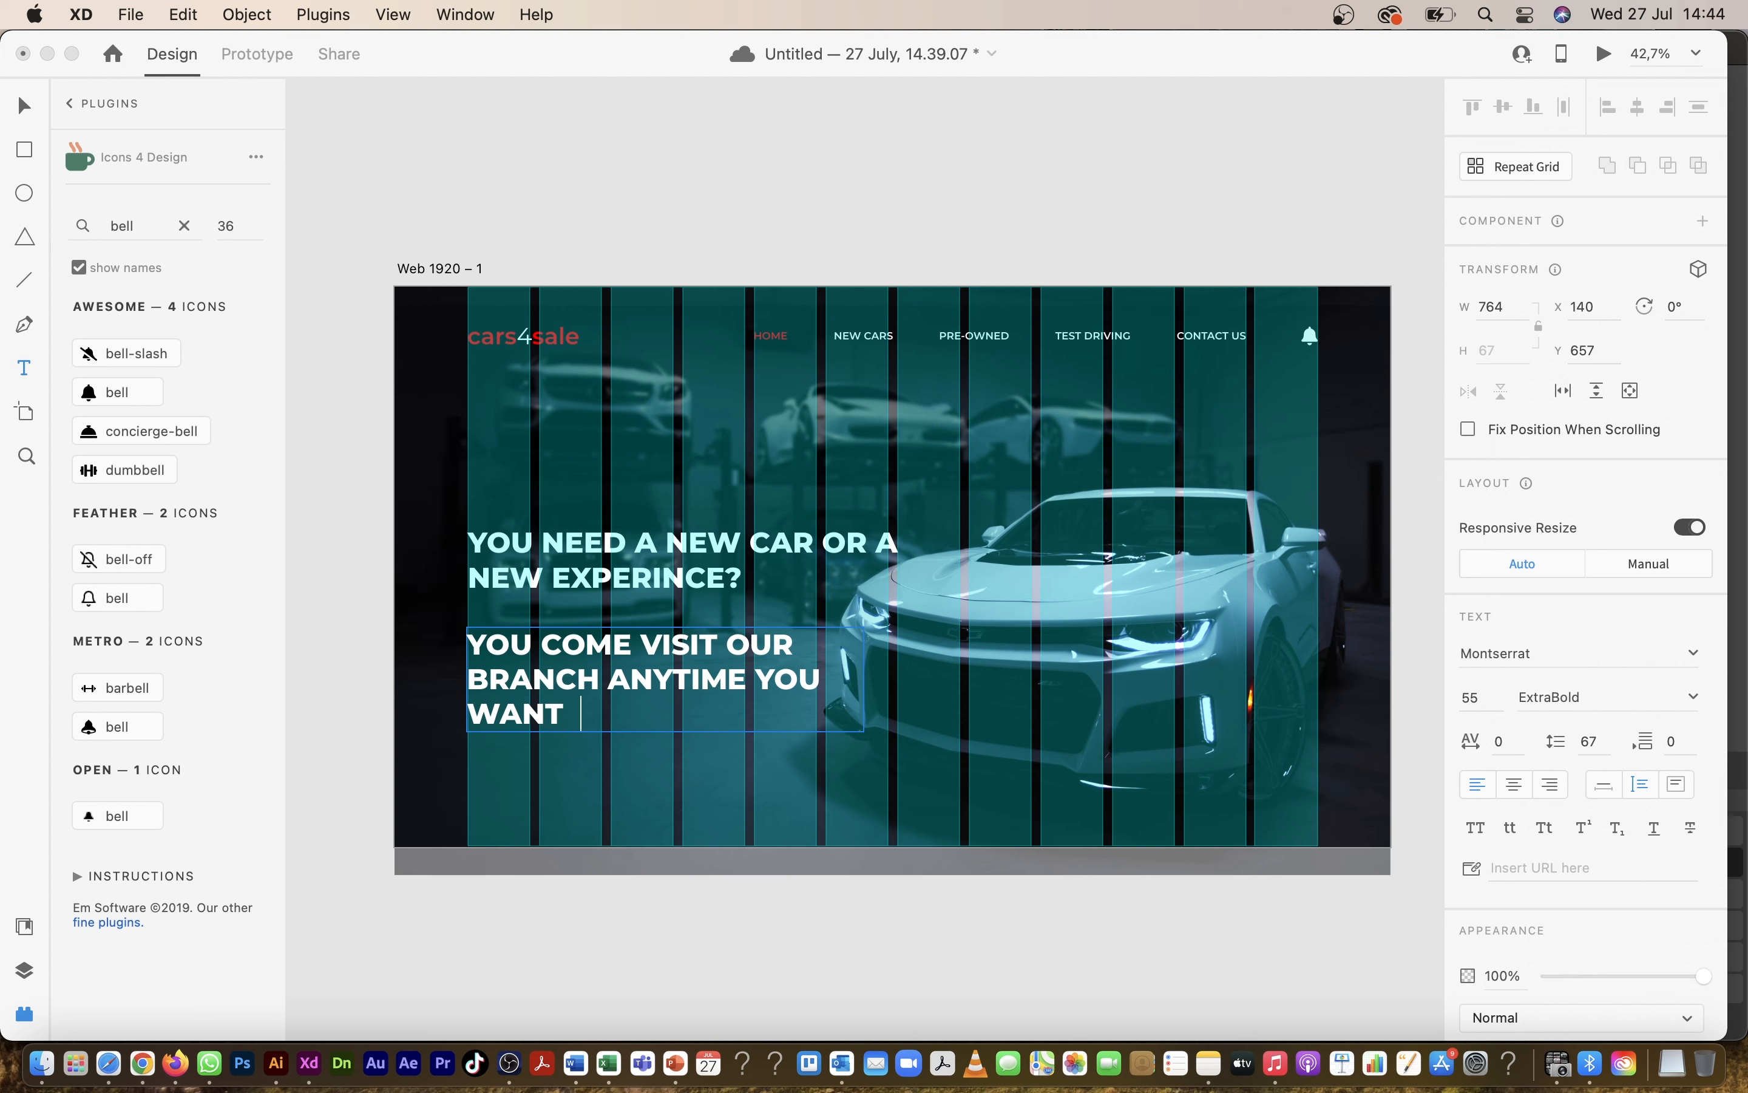
text(AND HAVE )
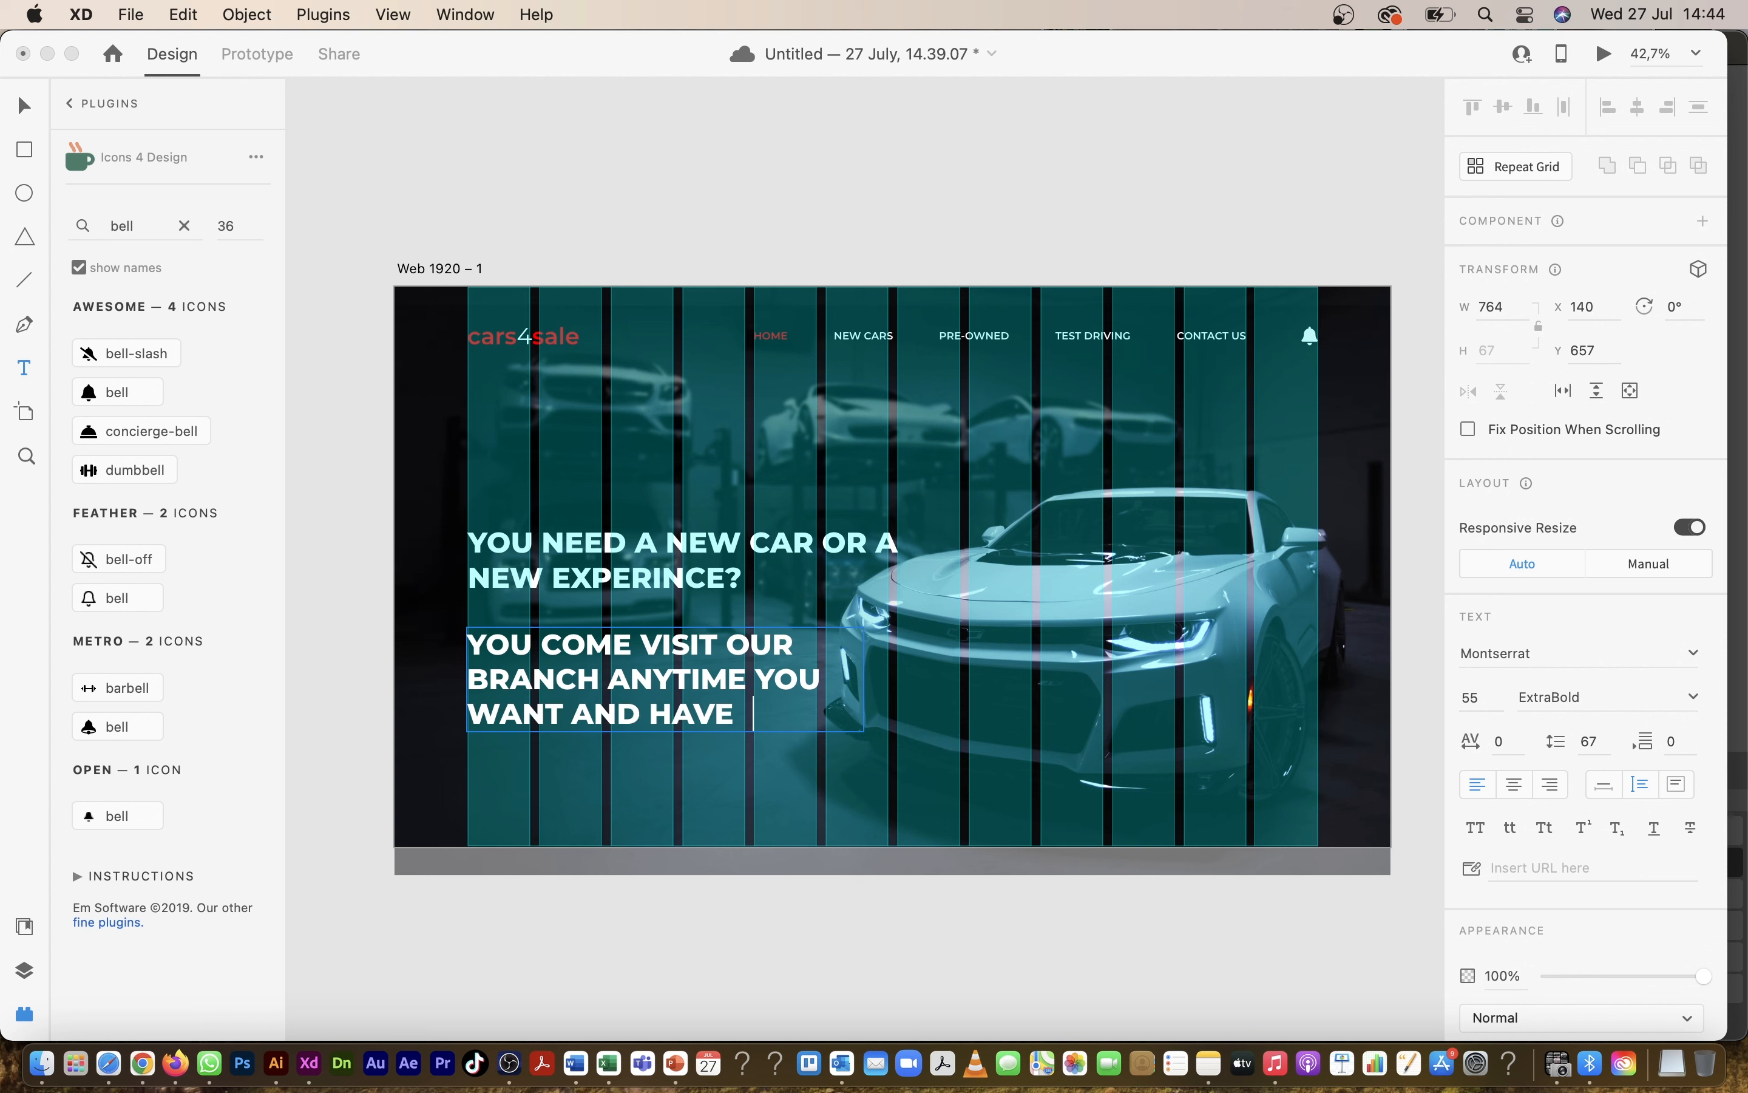
text(EXPERI)
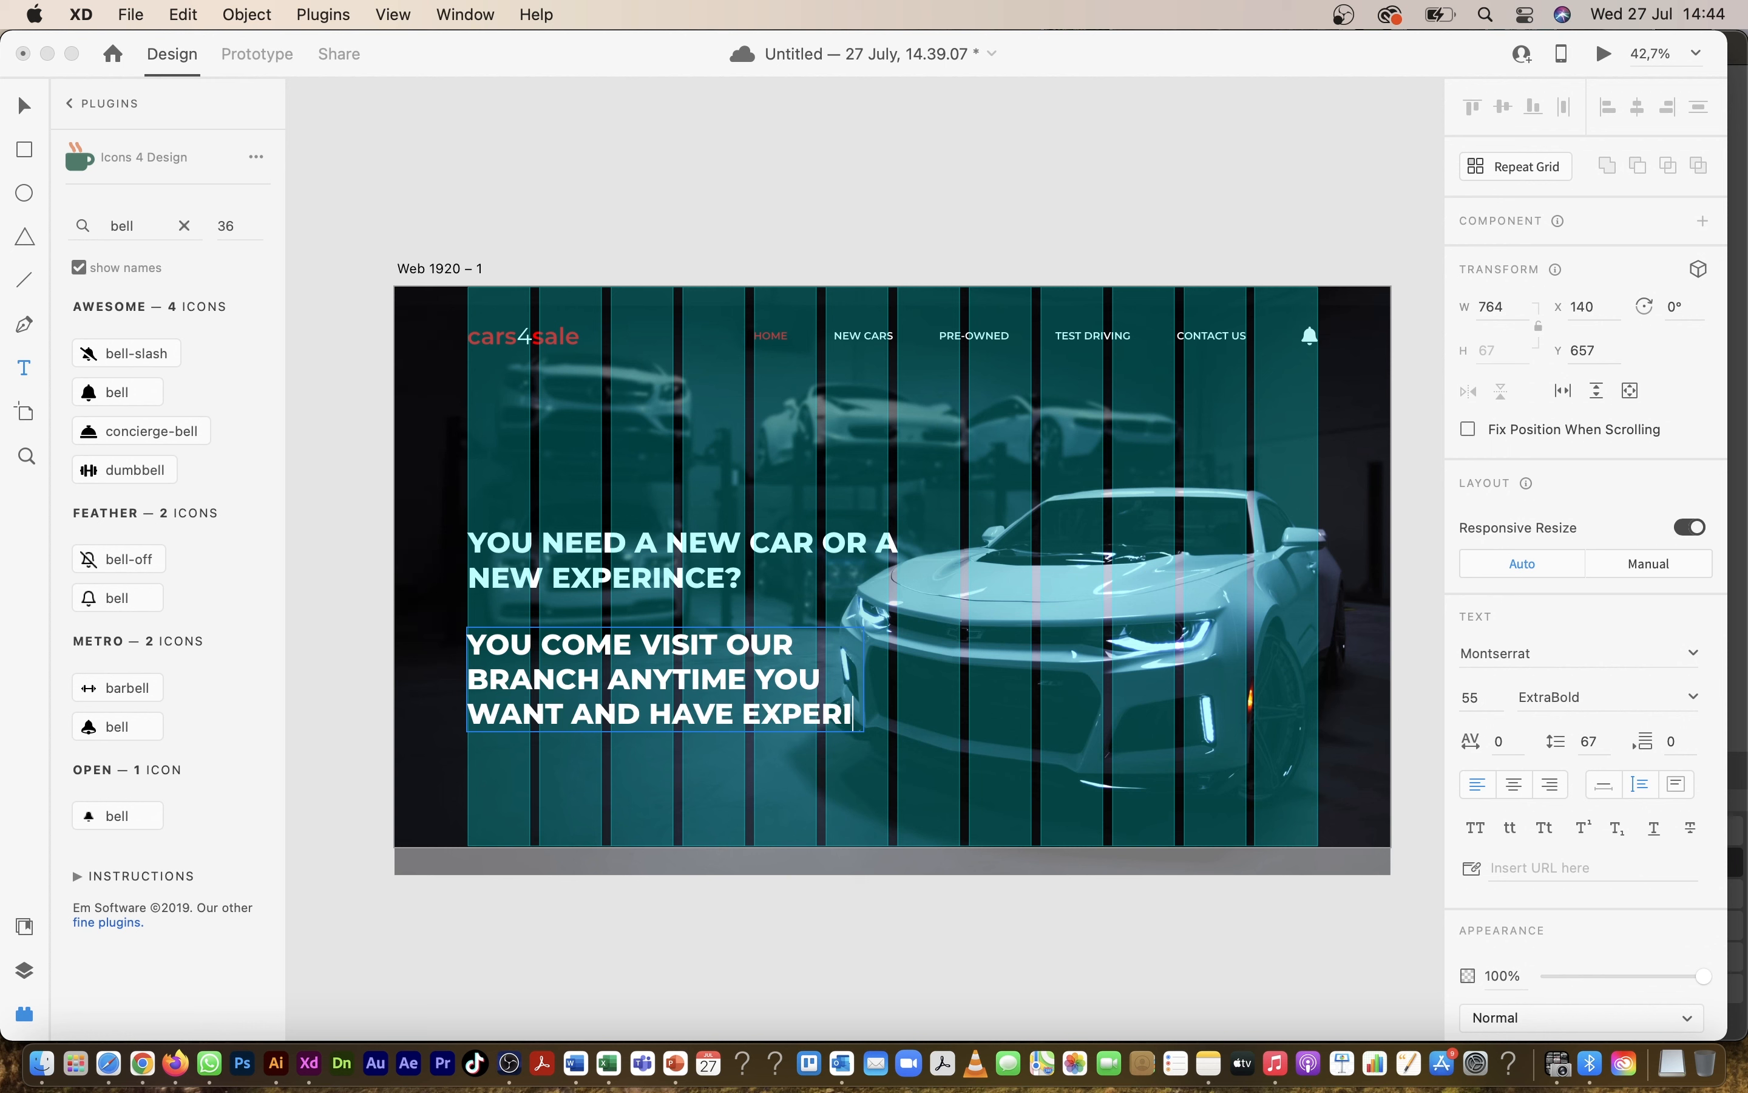
text(ENC)
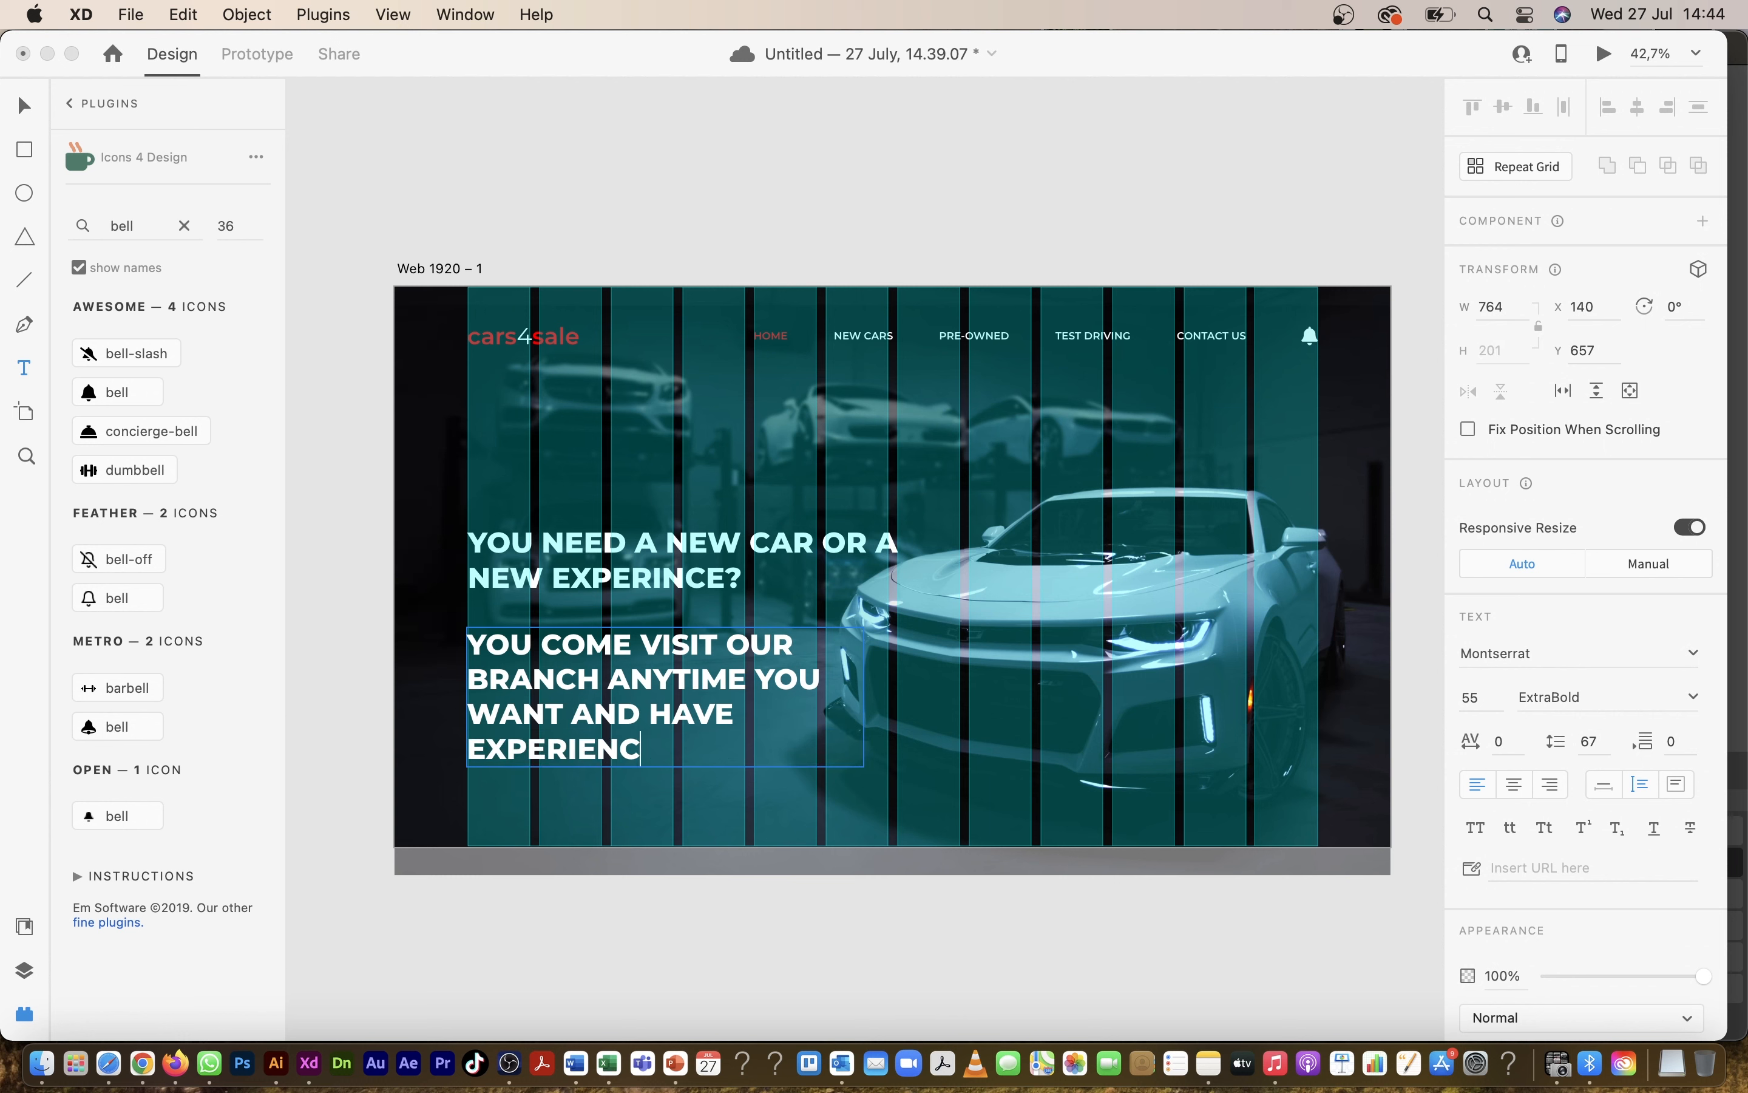
text(E OF A LIFE TIME)
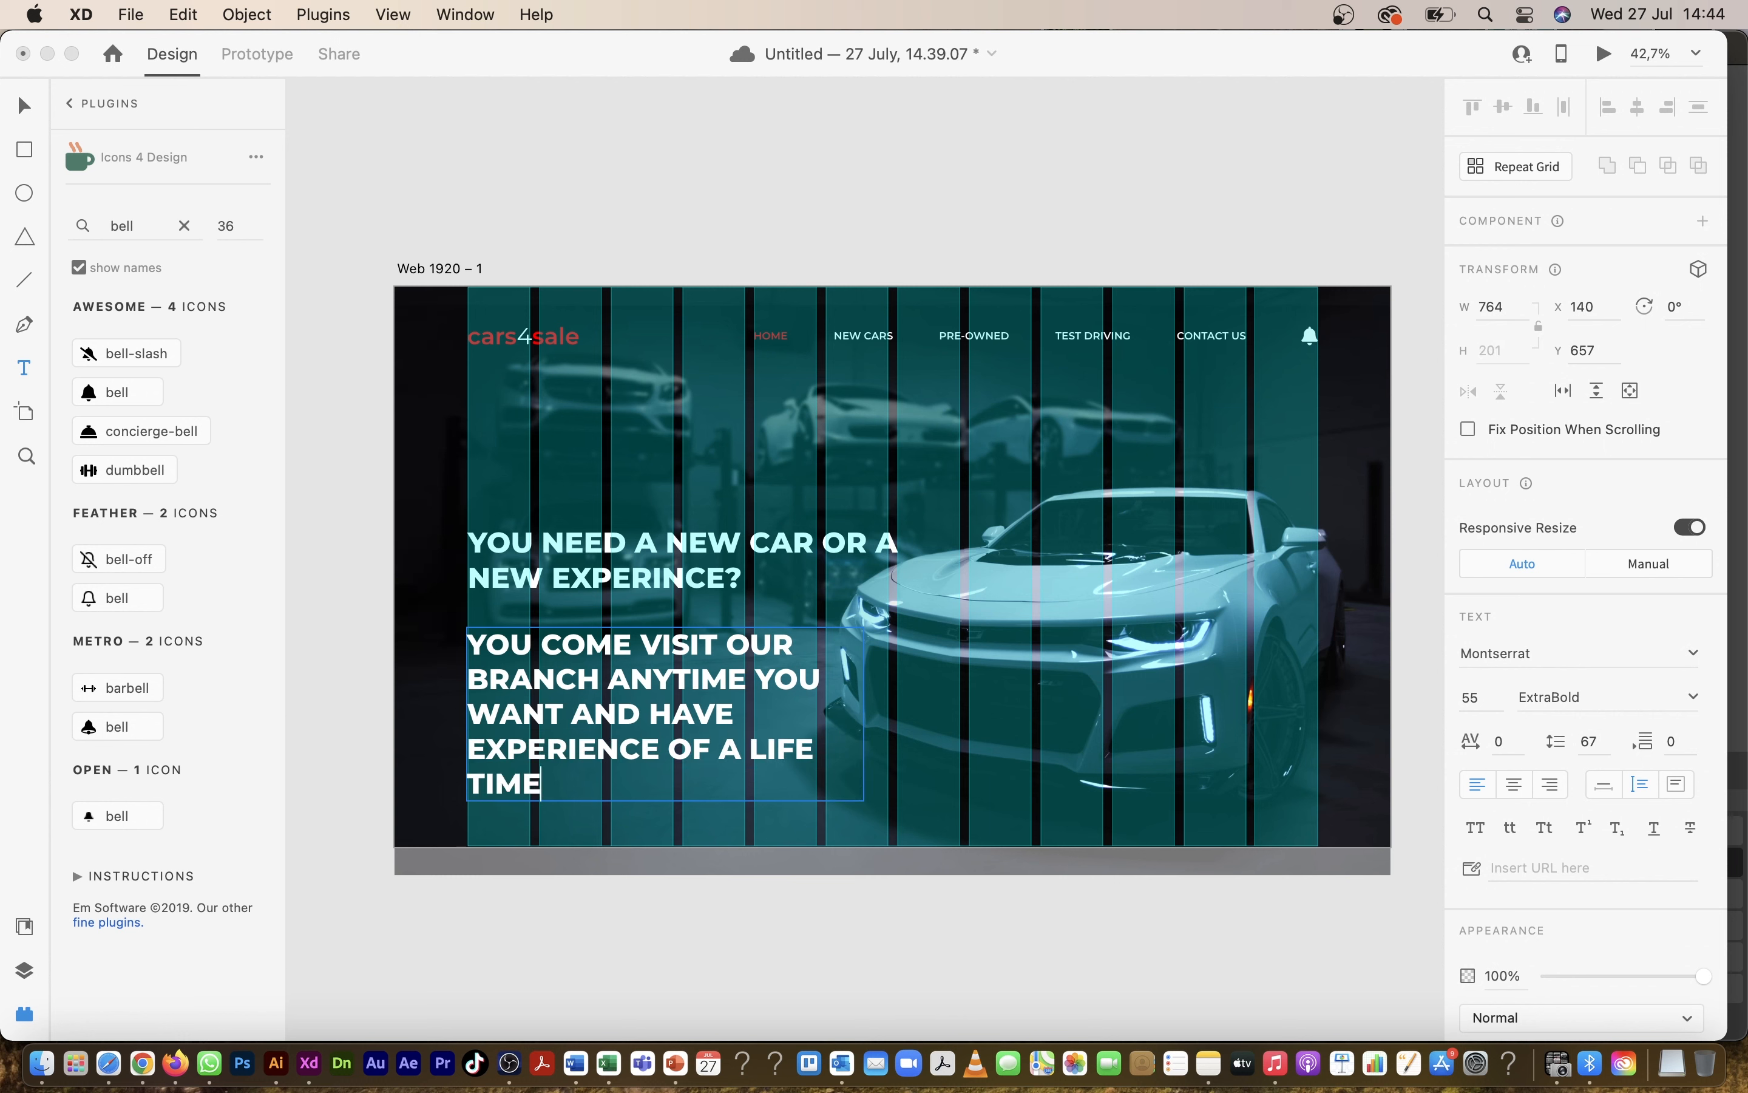
text(...)
key(Escape)
Step: Set the paragraph below the headline to Regular weight and font size 25
click(1593, 698)
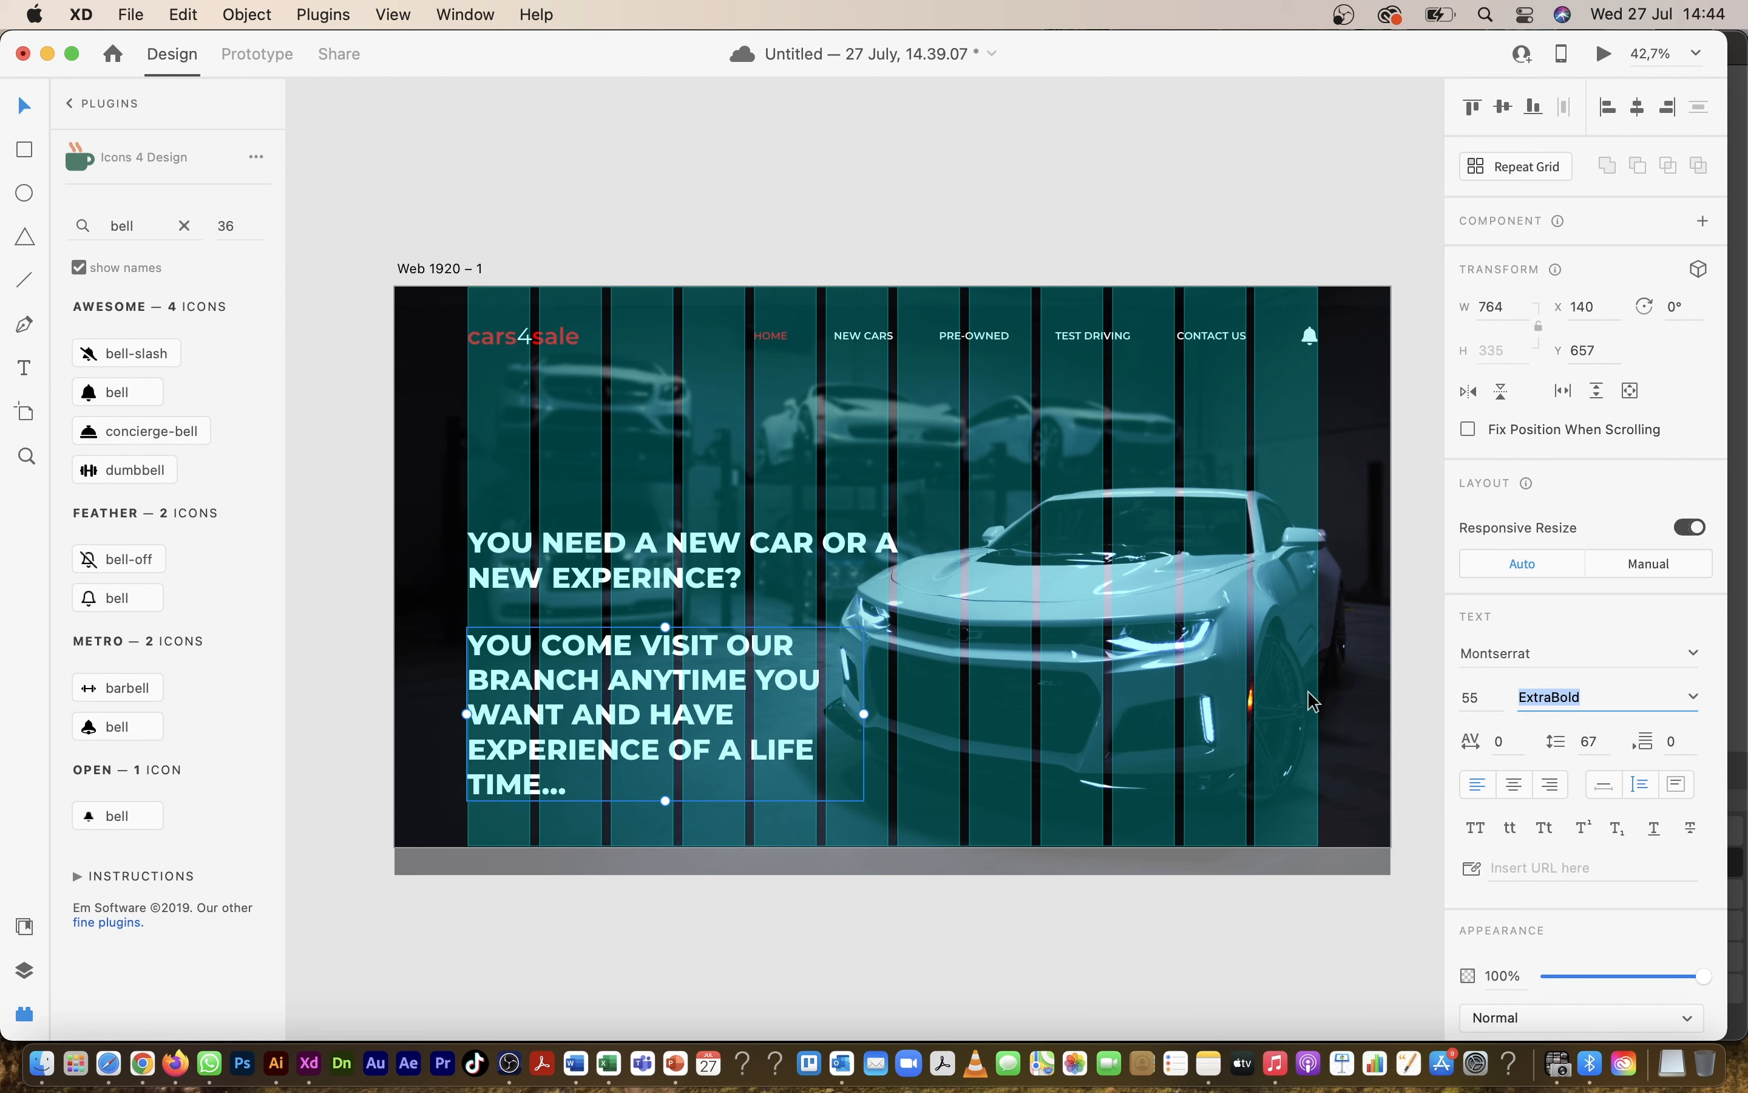
text(Regular)
key(Return)
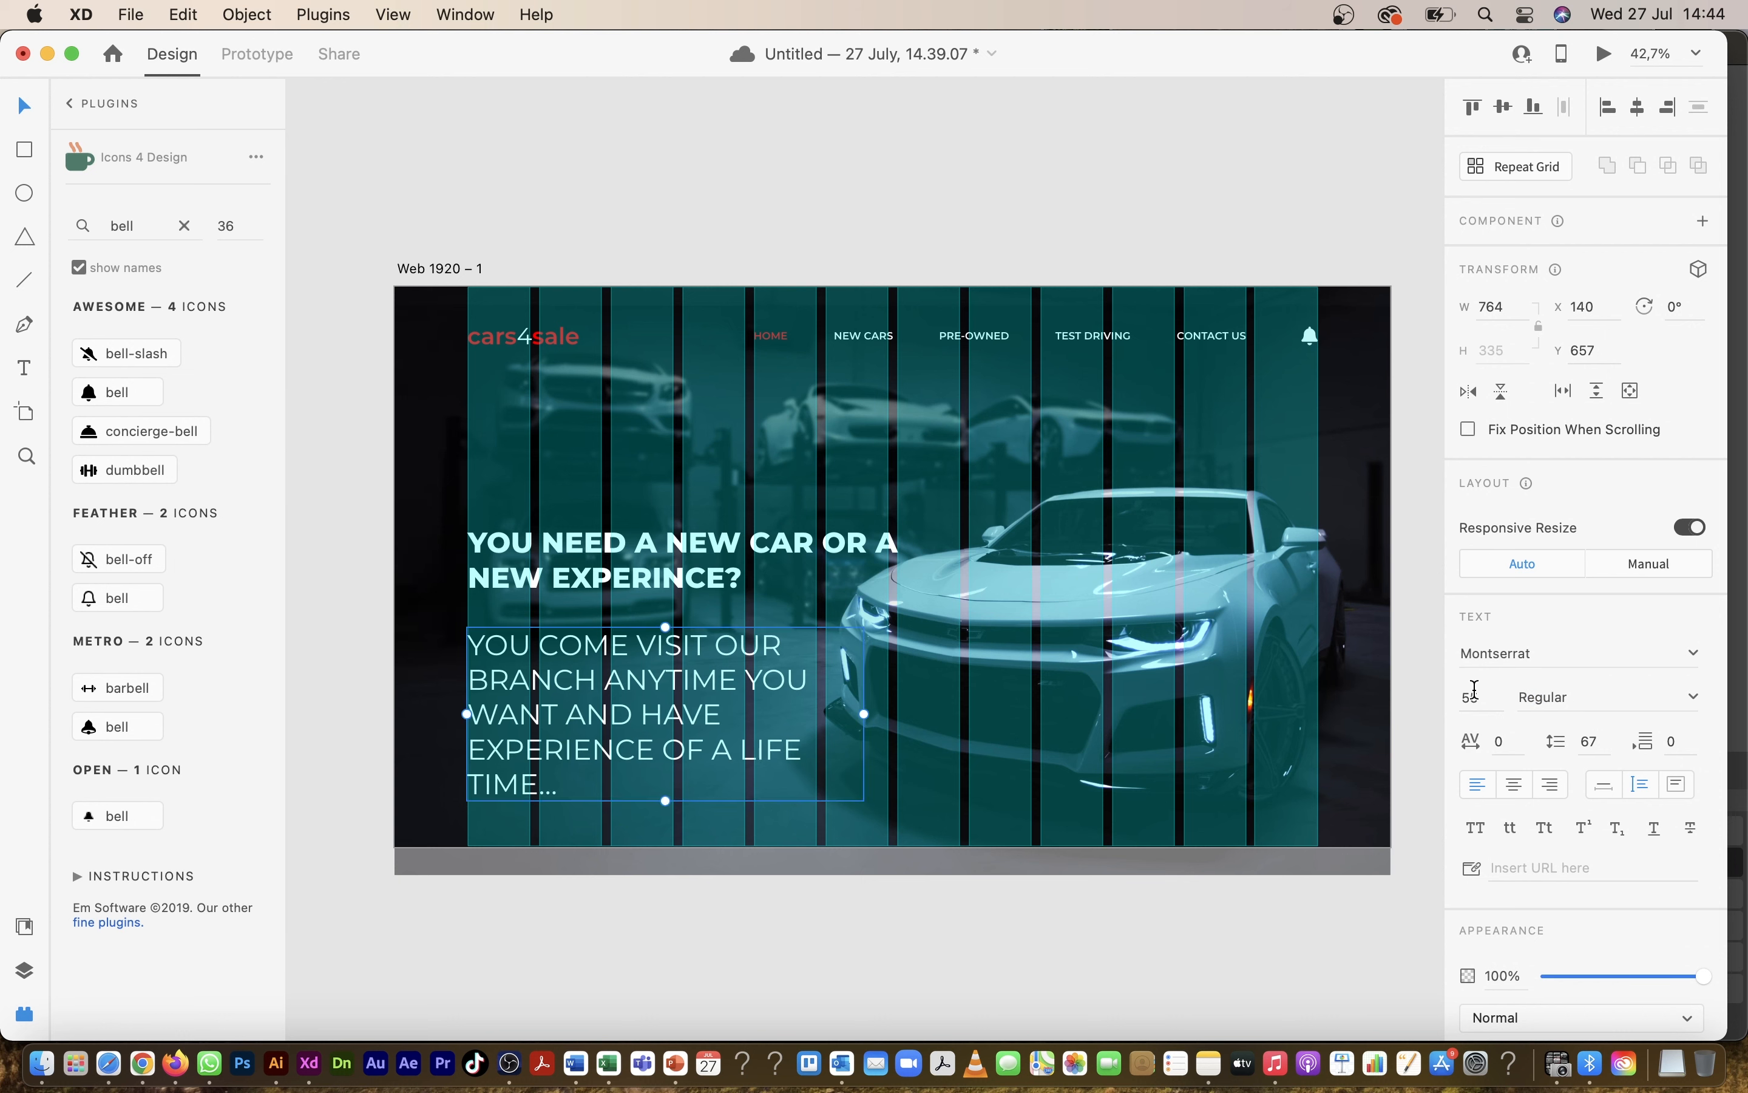
click(1475, 694)
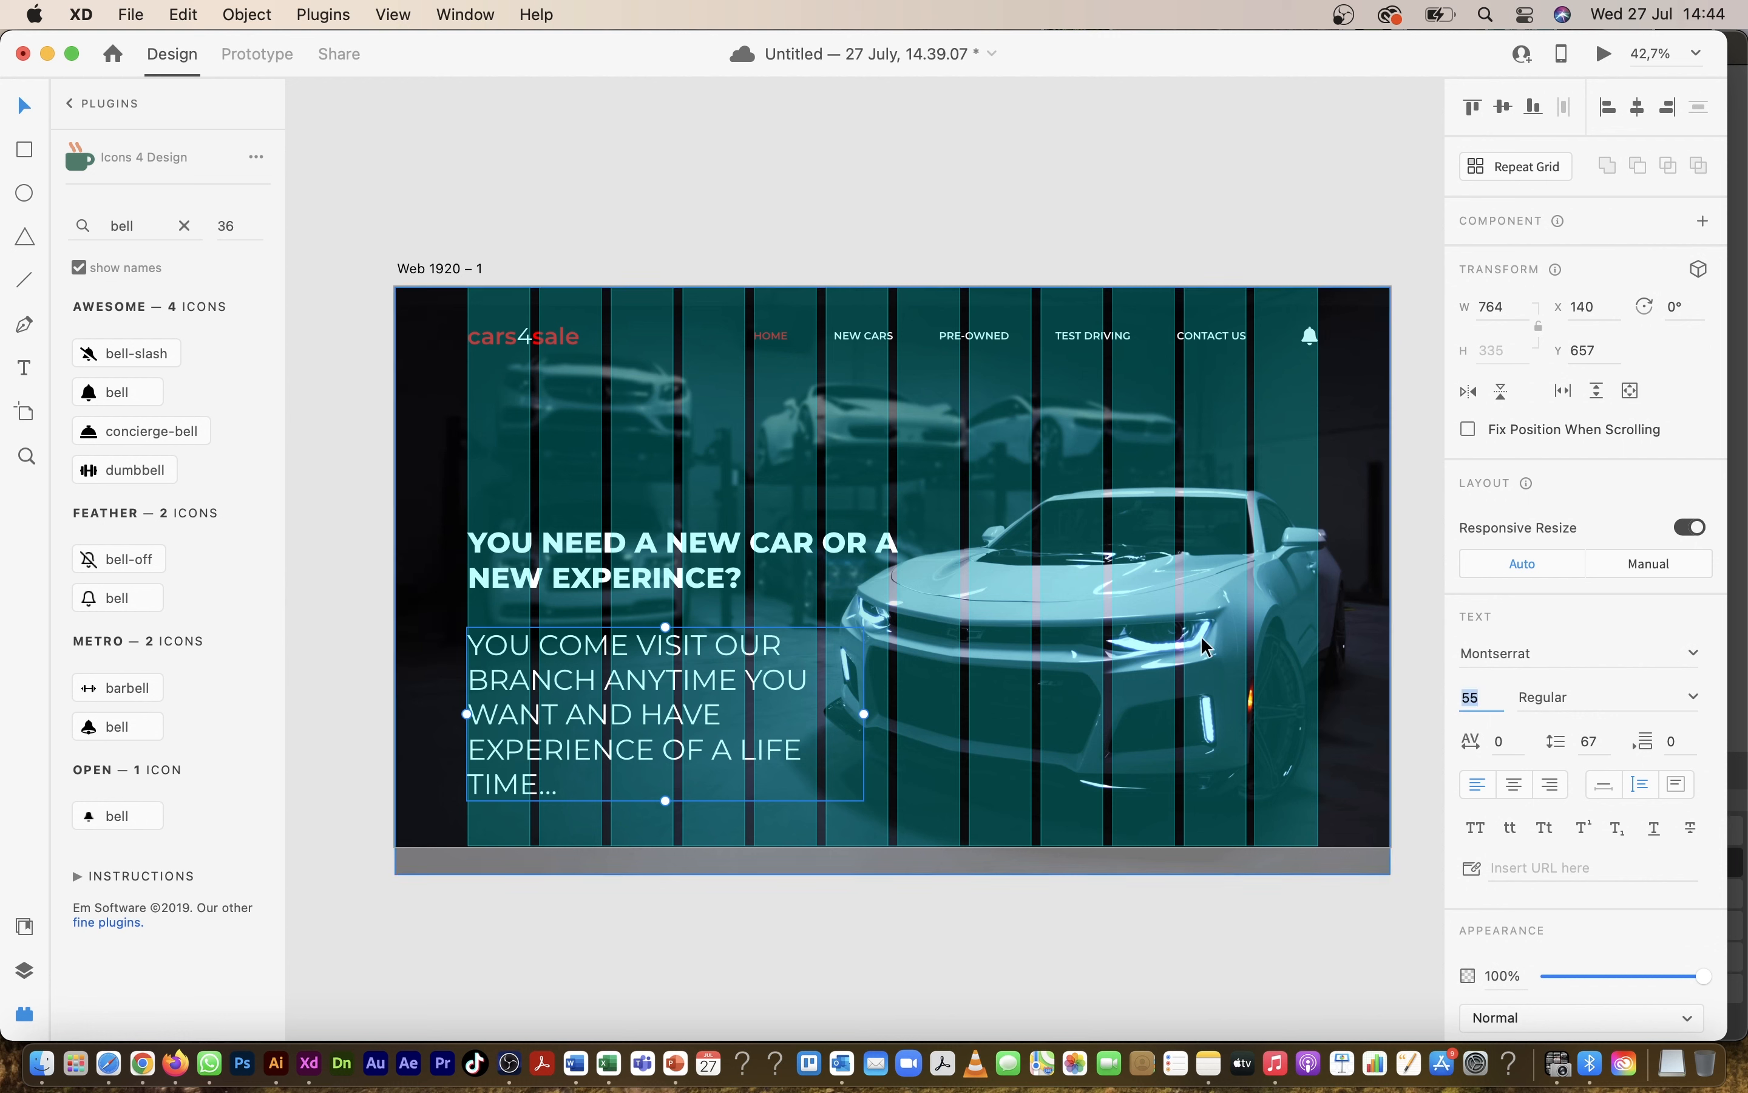
text(25)
key(Return)
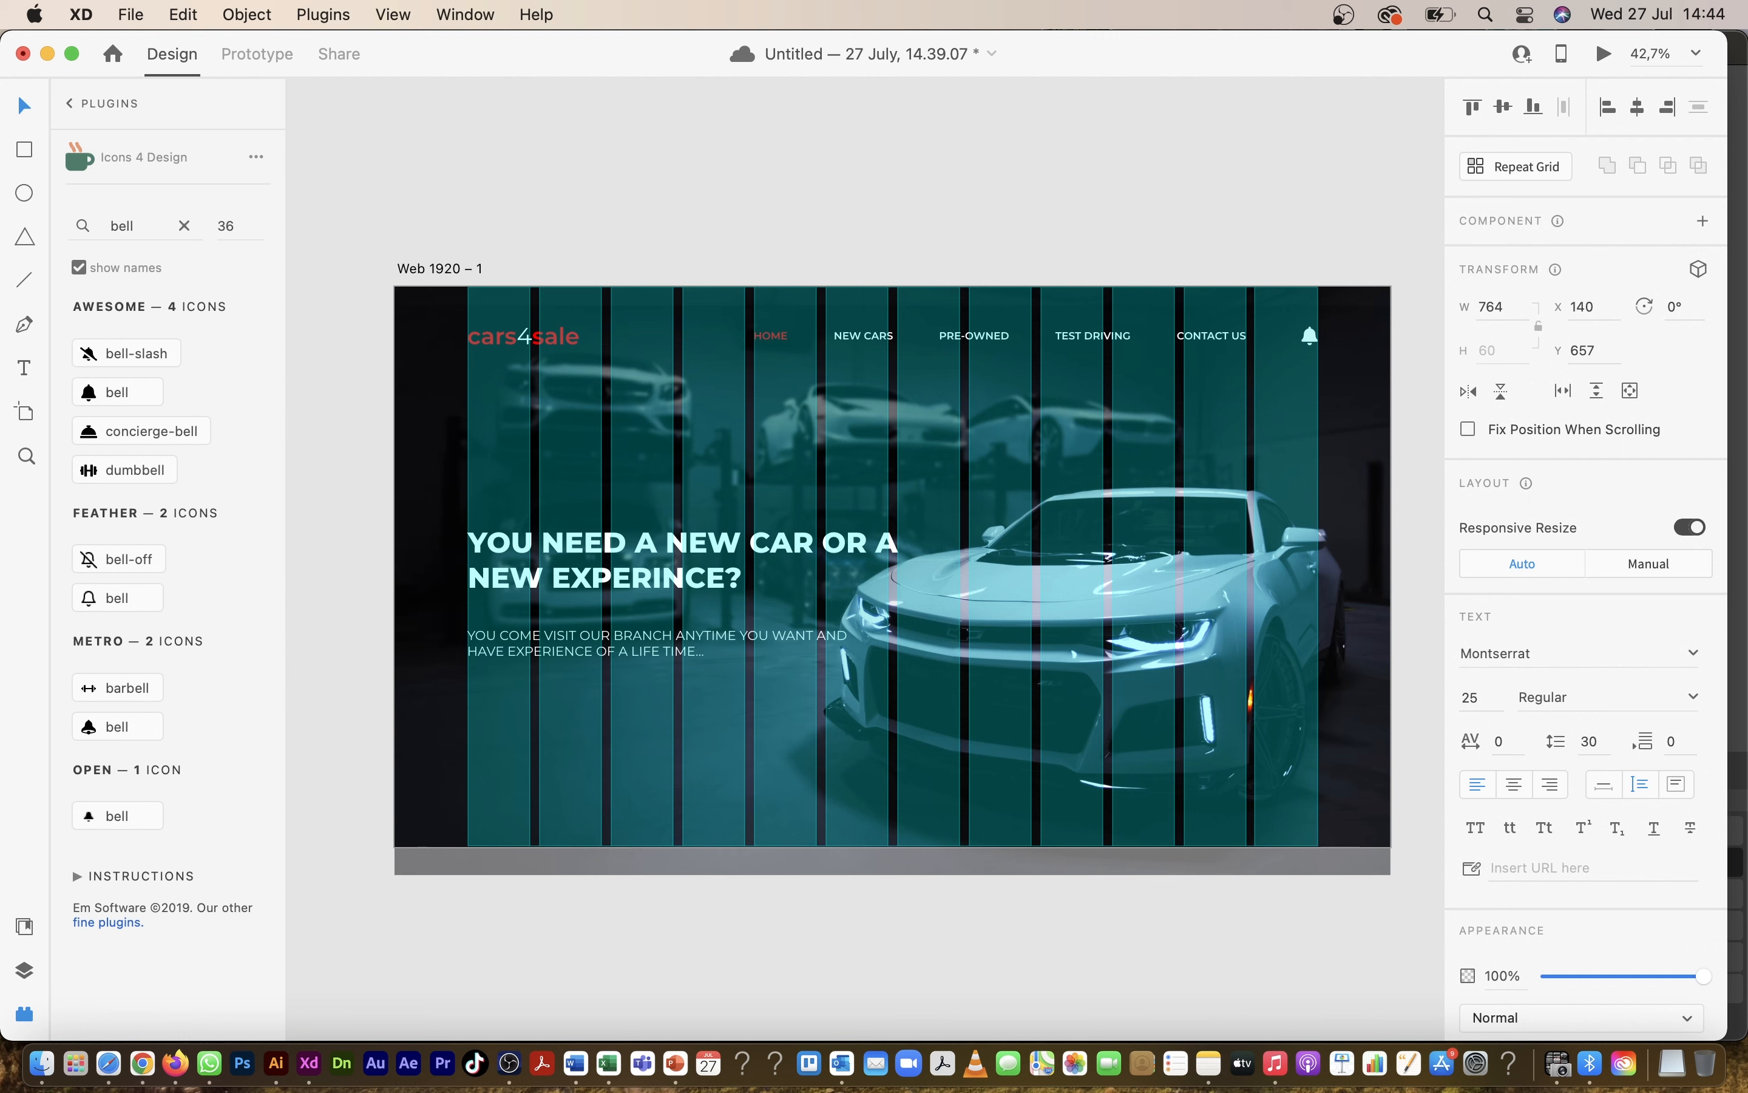
Step: Move the paragraph up closer beneath the headline, keeping its left edge at X 140
drag(695, 646, 704, 631)
shift+click(703, 580)
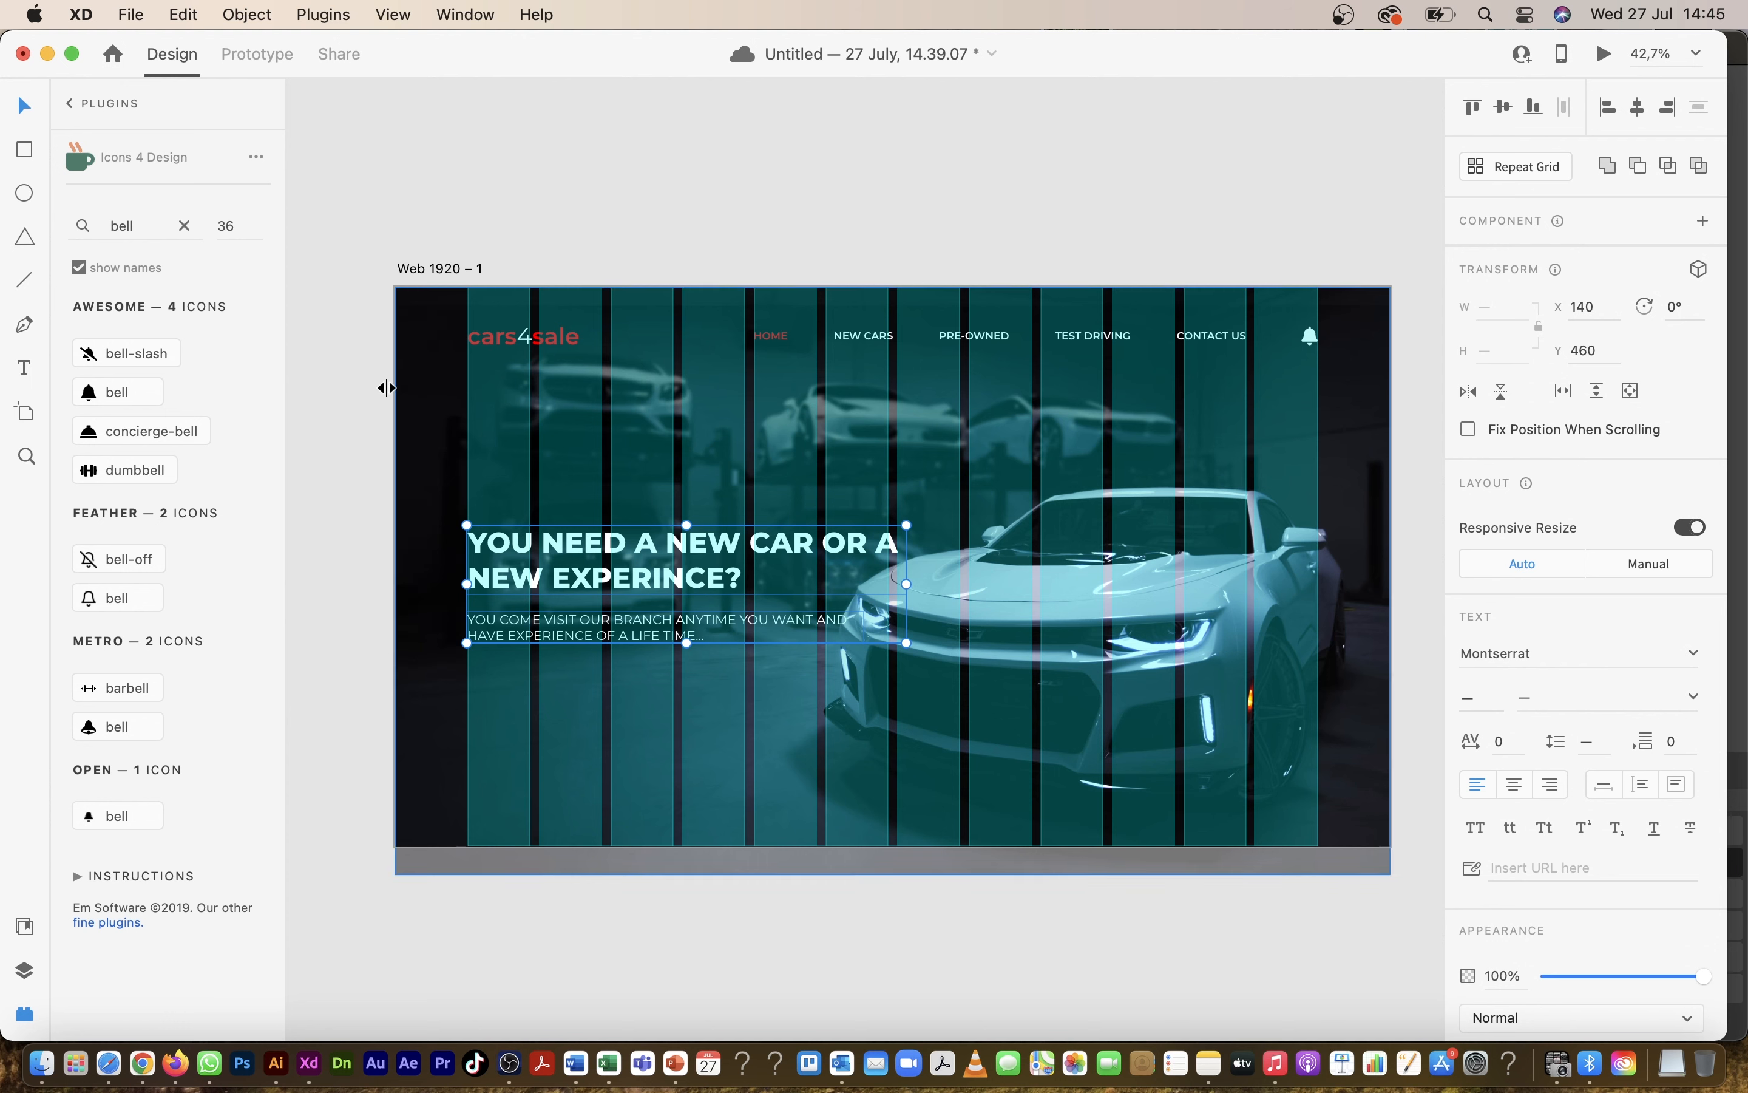
click(376, 393)
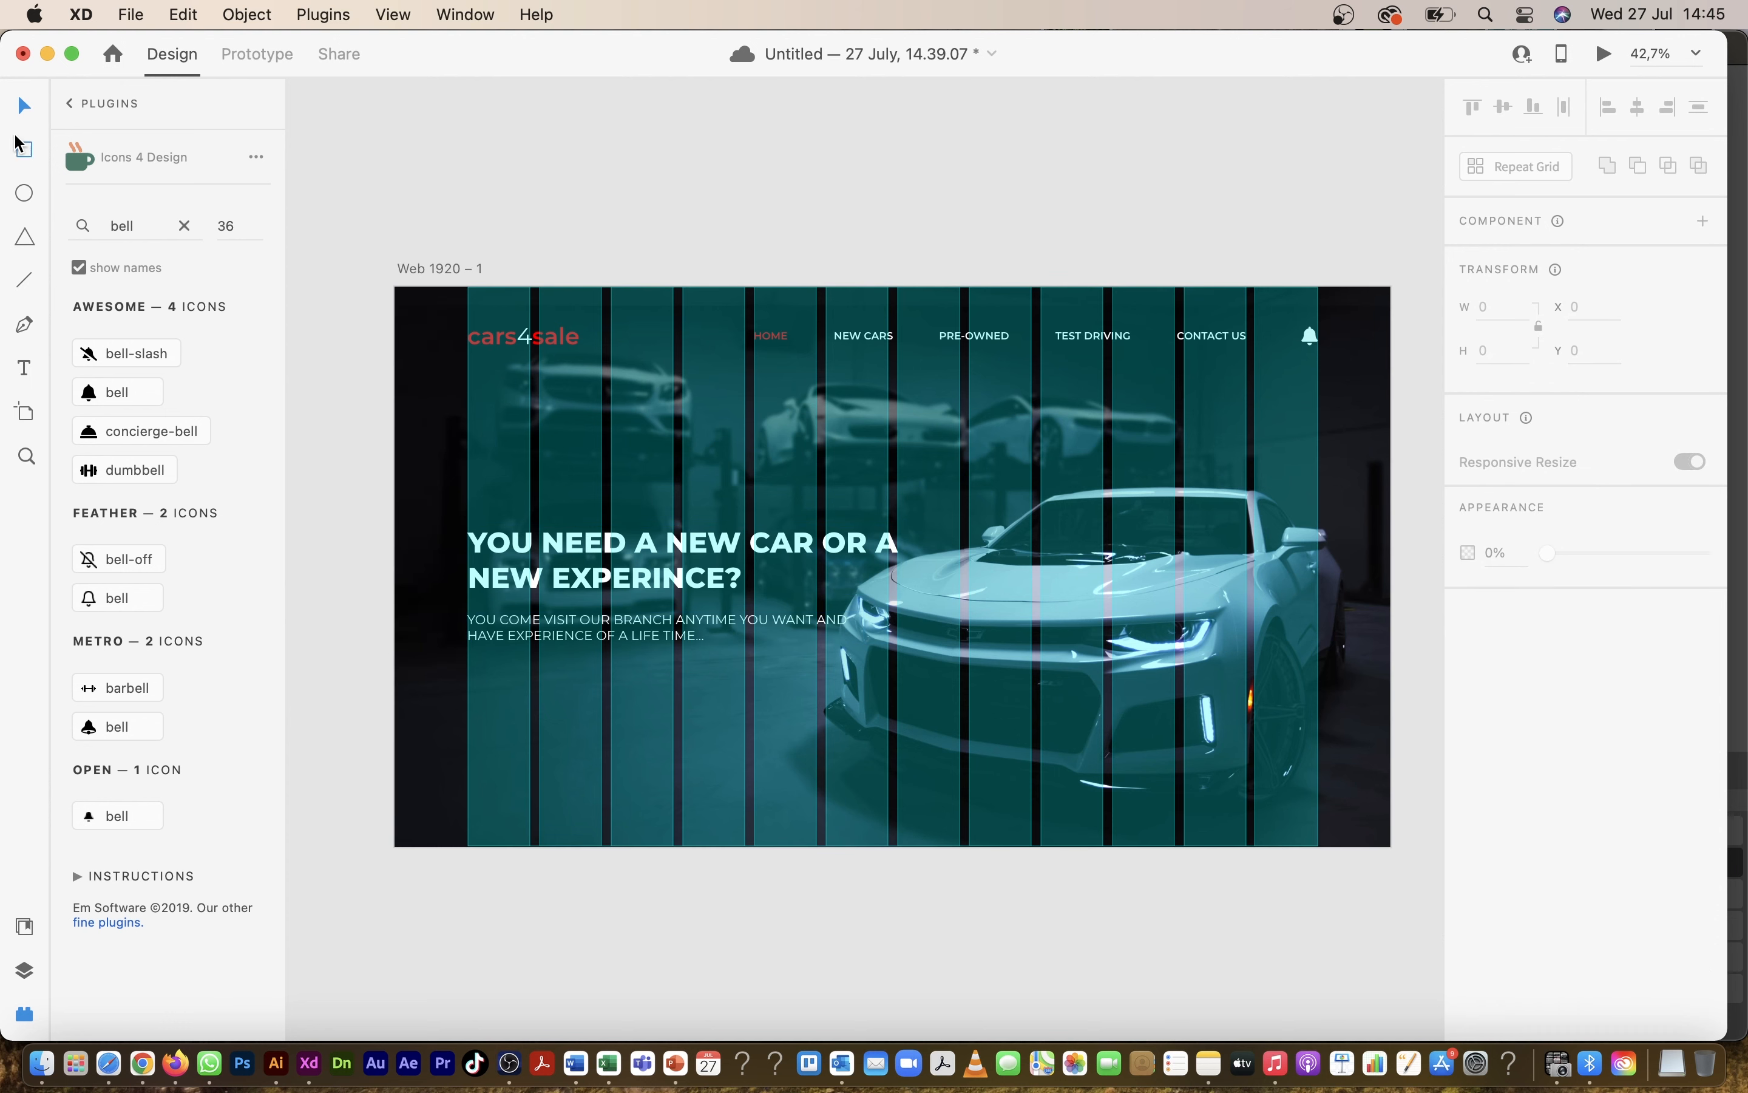
Step: Draw a 260 × 74 px rectangle below the paragraph at X 140, Y 785, and duplicate it 16 px beside the original
click(23, 149)
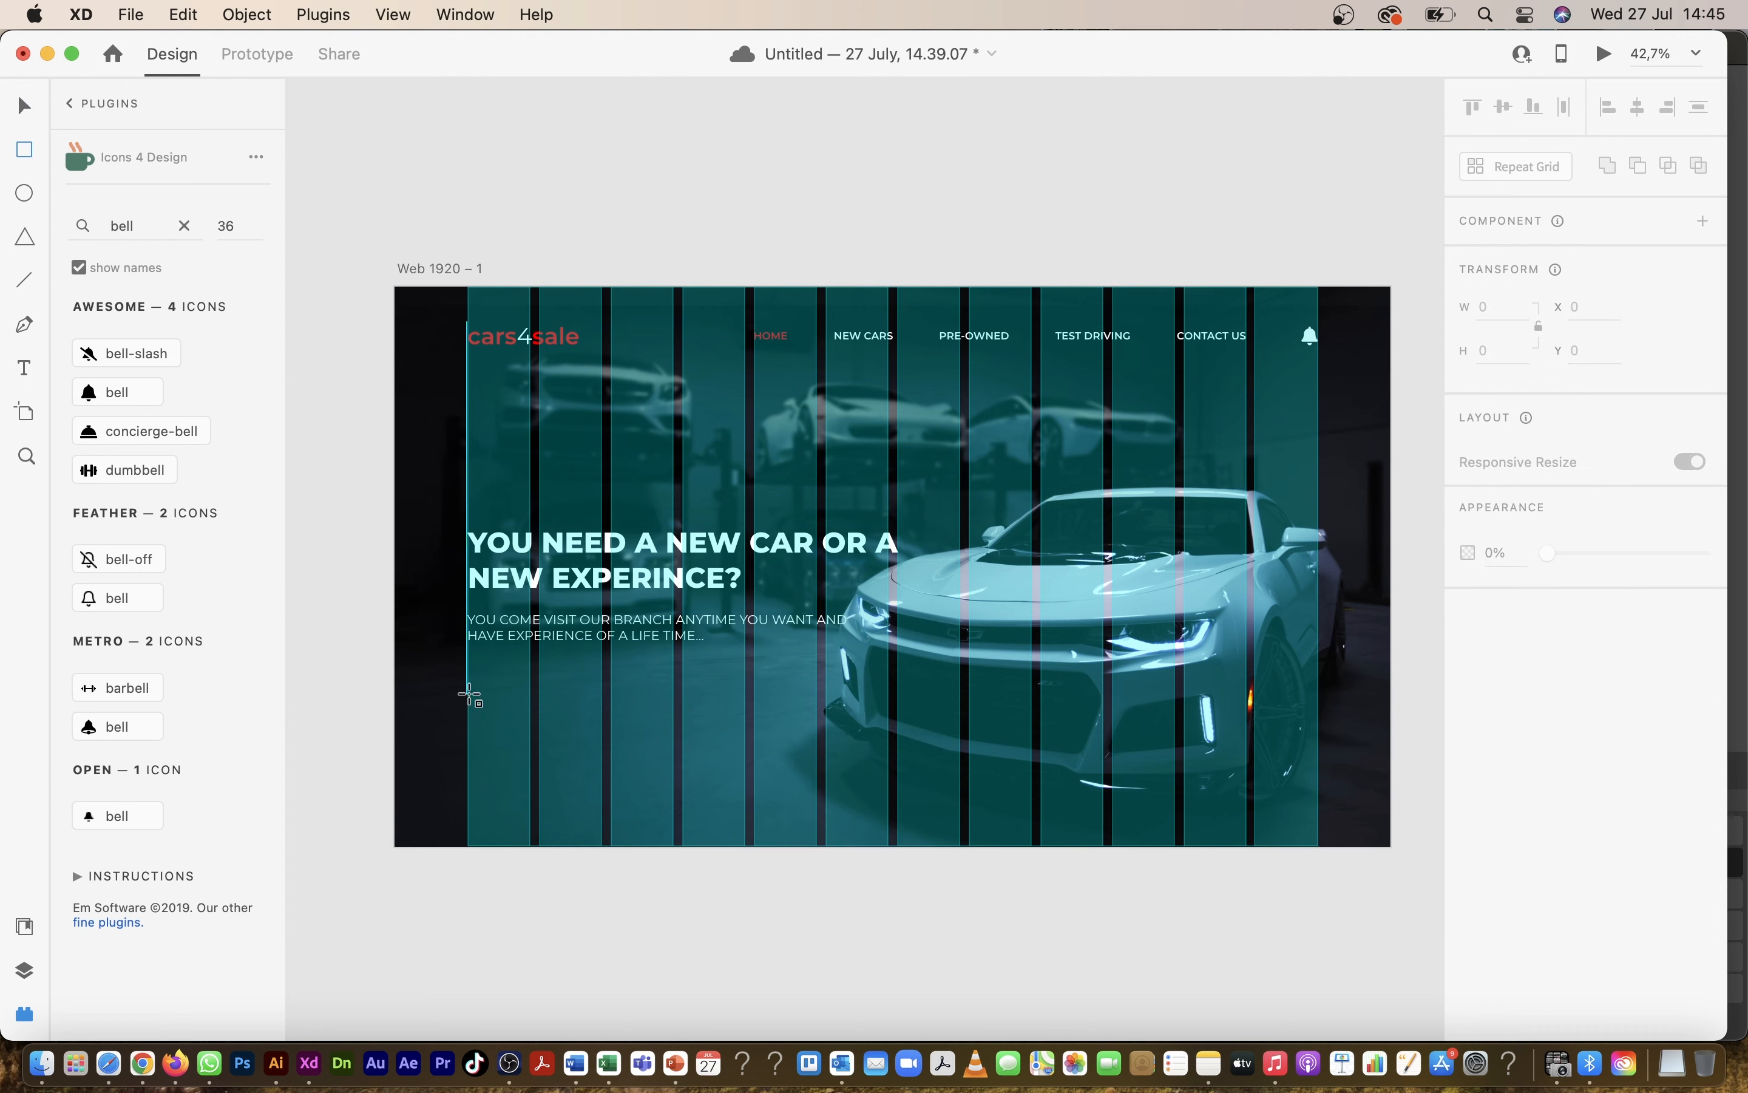
mouse_move(468, 694)
mouse_down()
mouse_move(661, 755)
mouse_move(597, 732)
mouse_up()
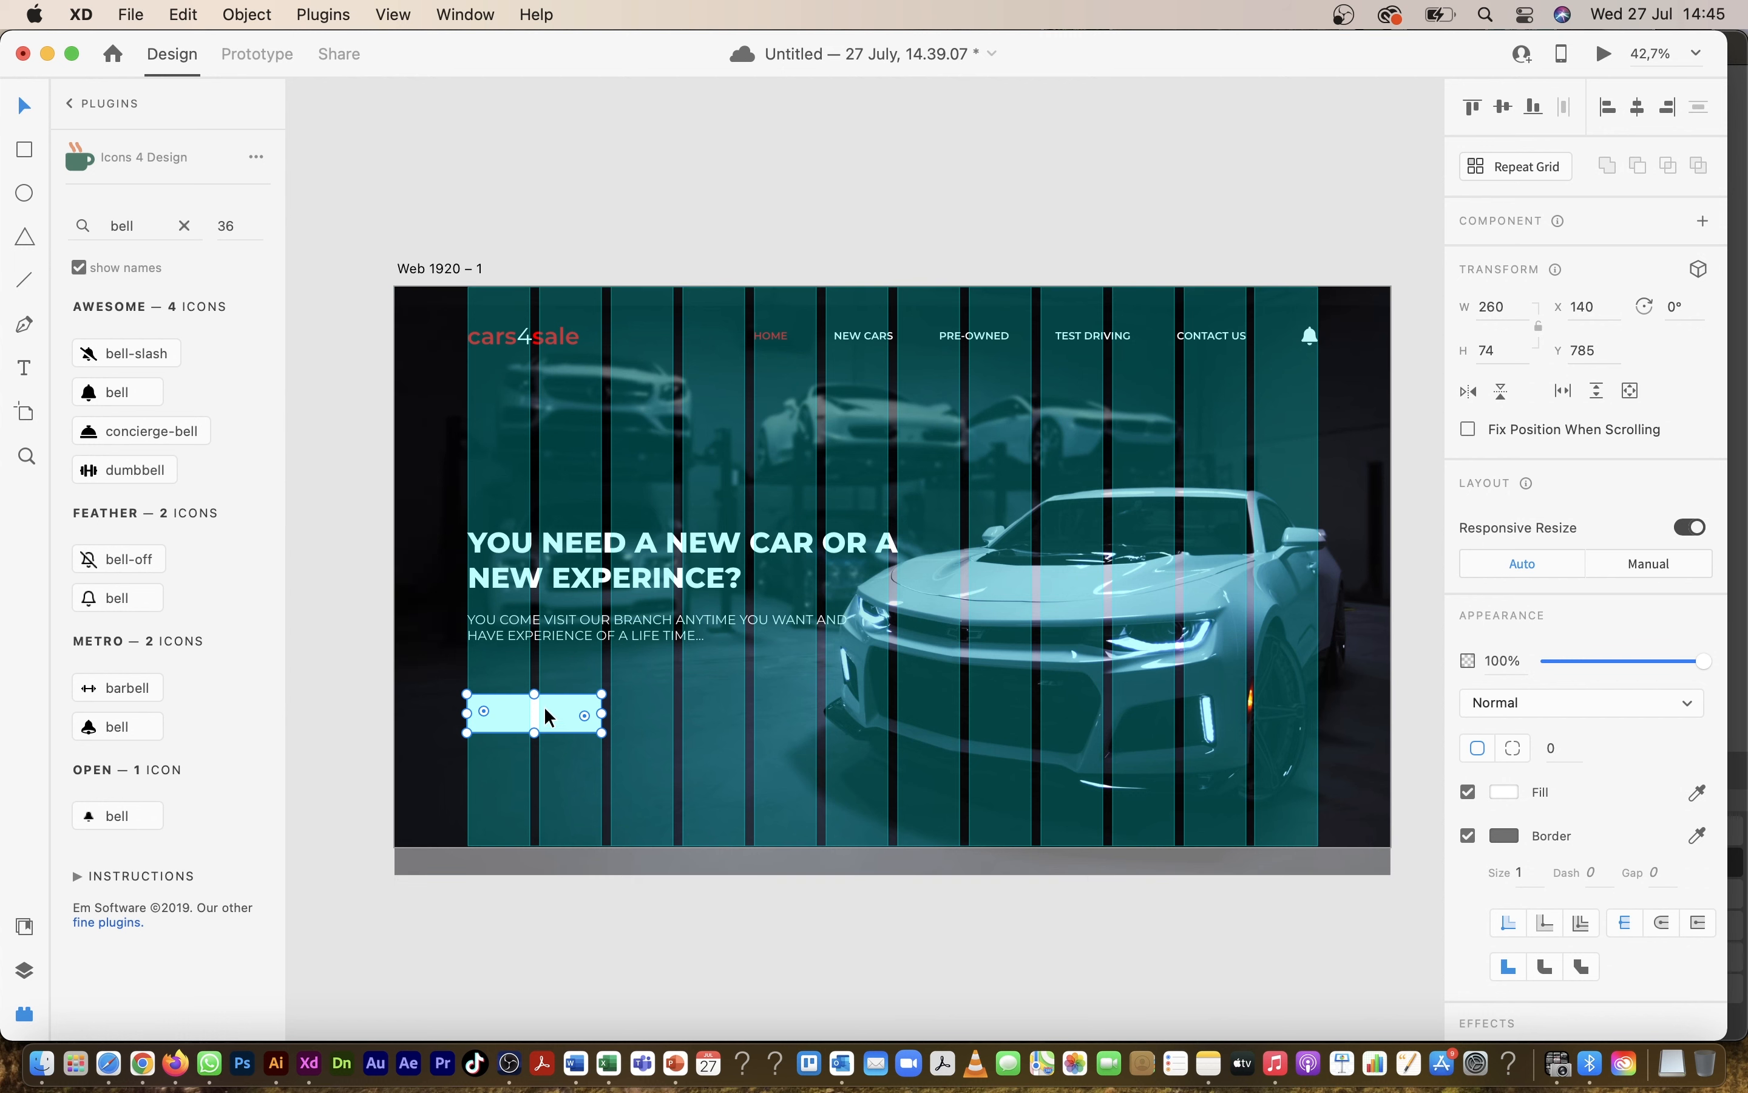
key(alt)
drag(544, 718, 720, 720)
drag(695, 724, 683, 721)
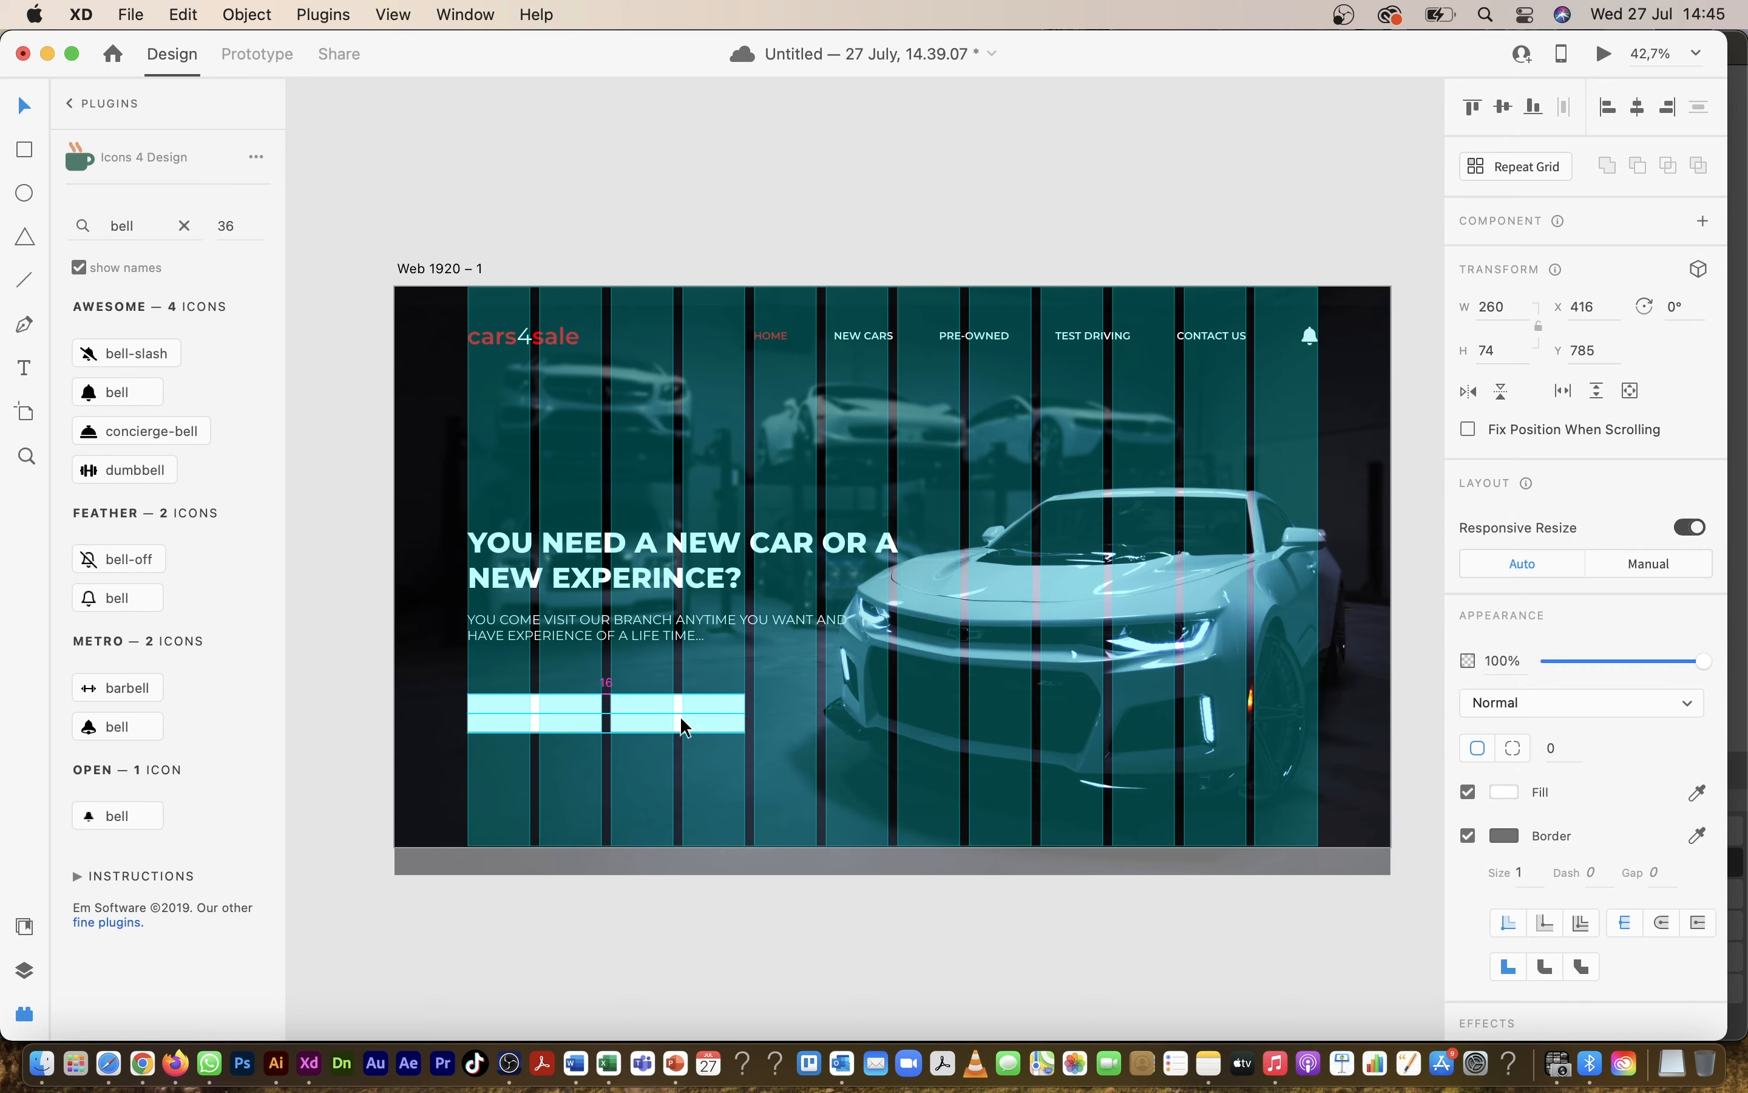
Step: Remove the duplicated rectangle's fill and set its border colour to white #FFFFFF
scroll(597, 753, up, 5)
click(603, 661)
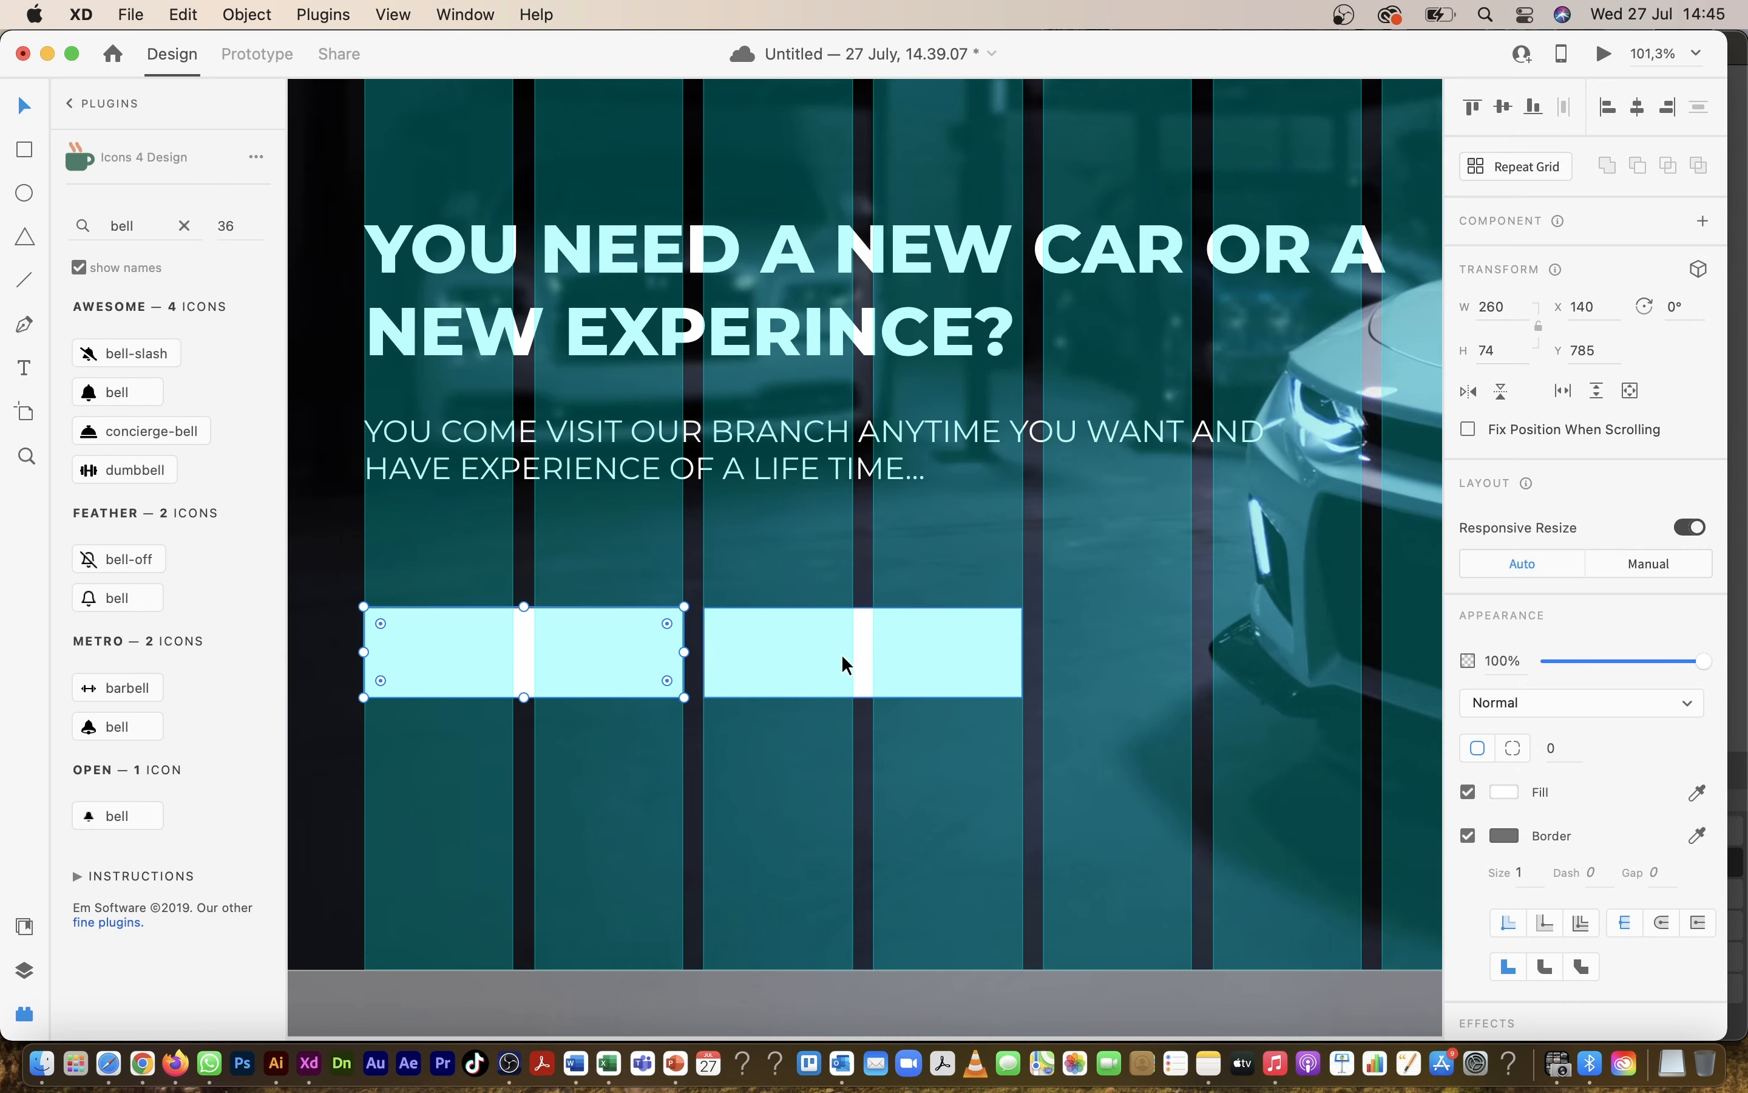
click(843, 653)
click(1470, 792)
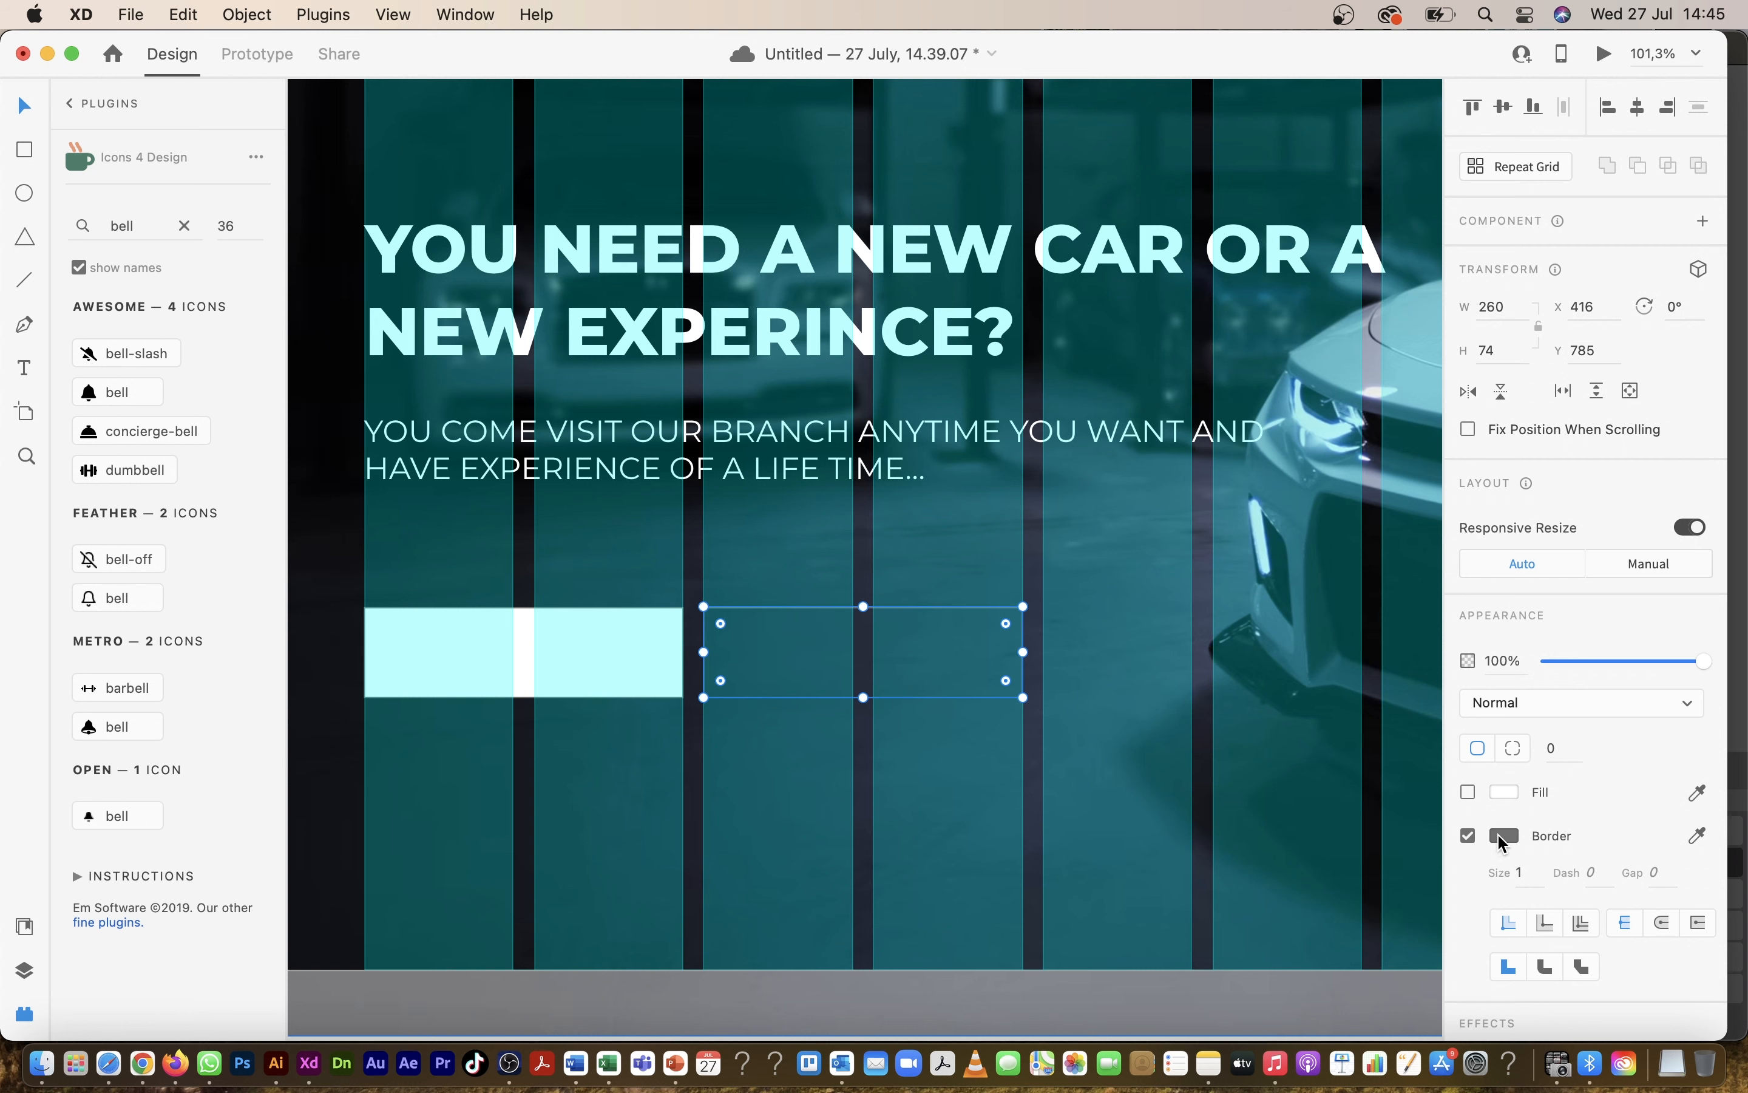
click(1504, 835)
text(FFFFFF)
key(Return)
click(1031, 694)
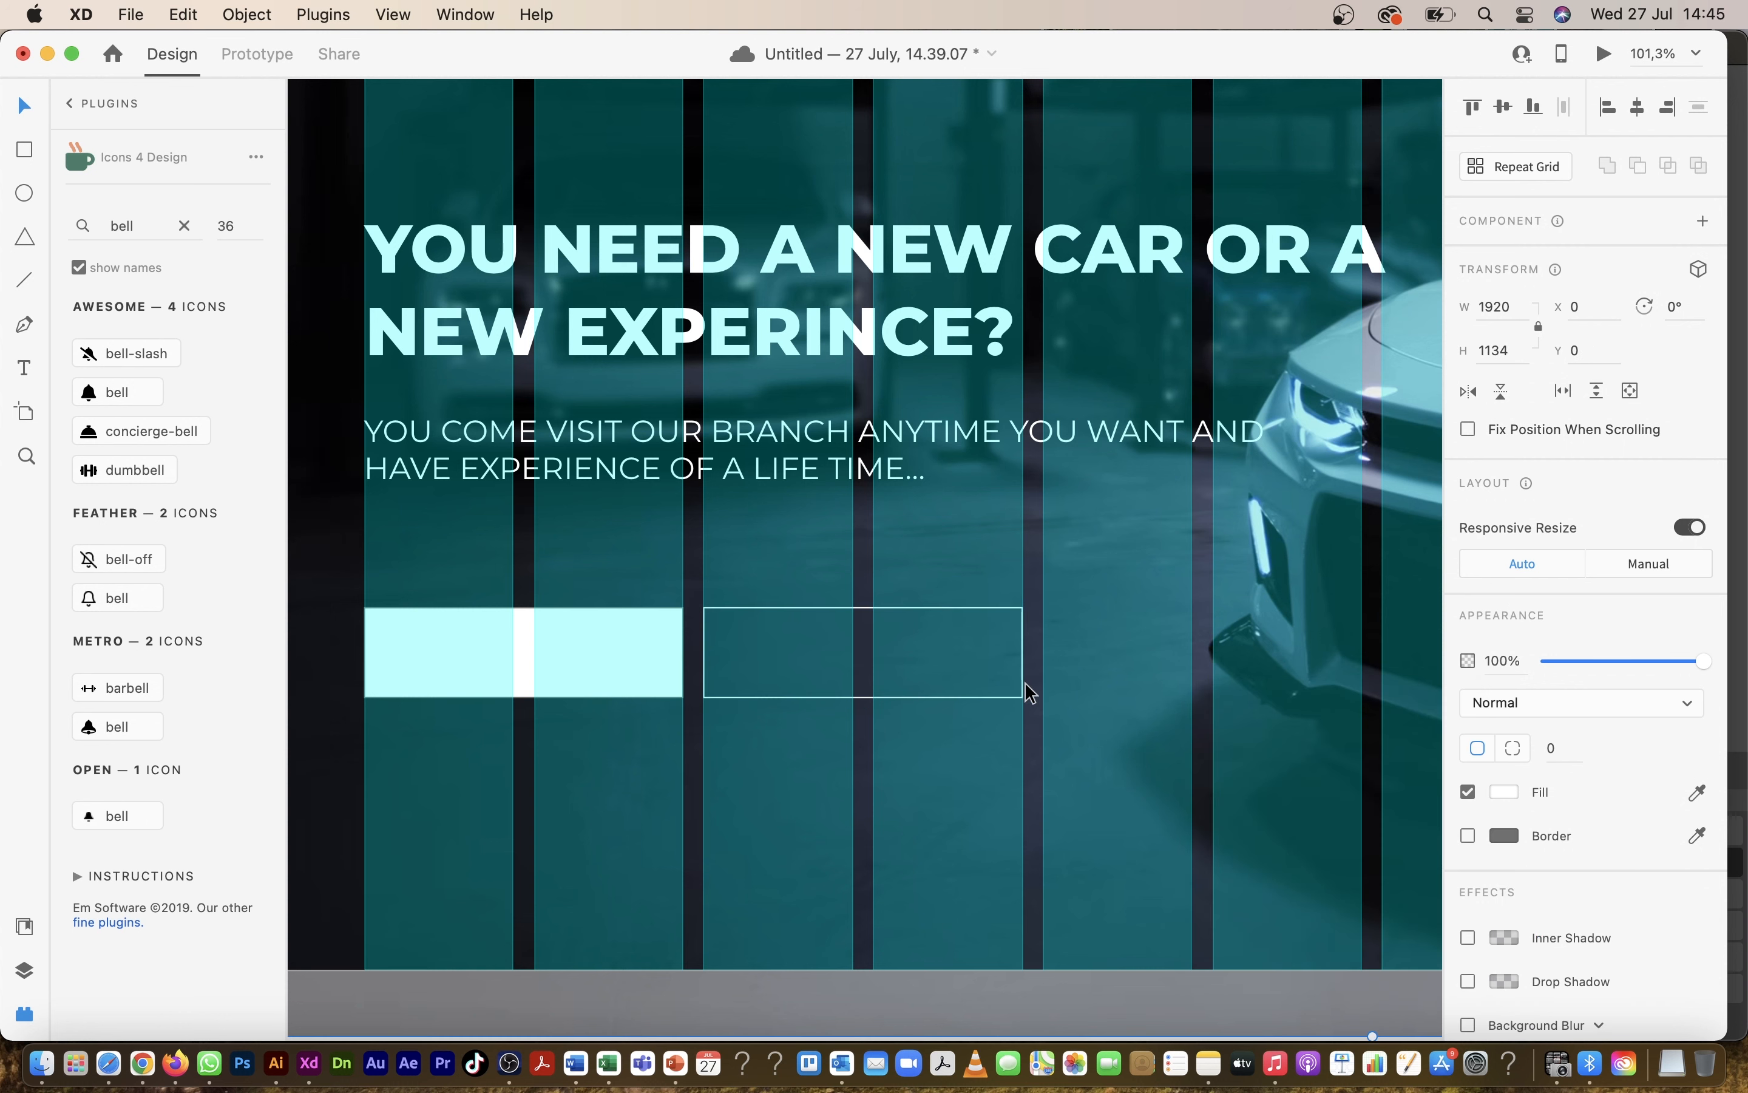
Step: Set the unfilled rectangle's border size to 3
click(1025, 692)
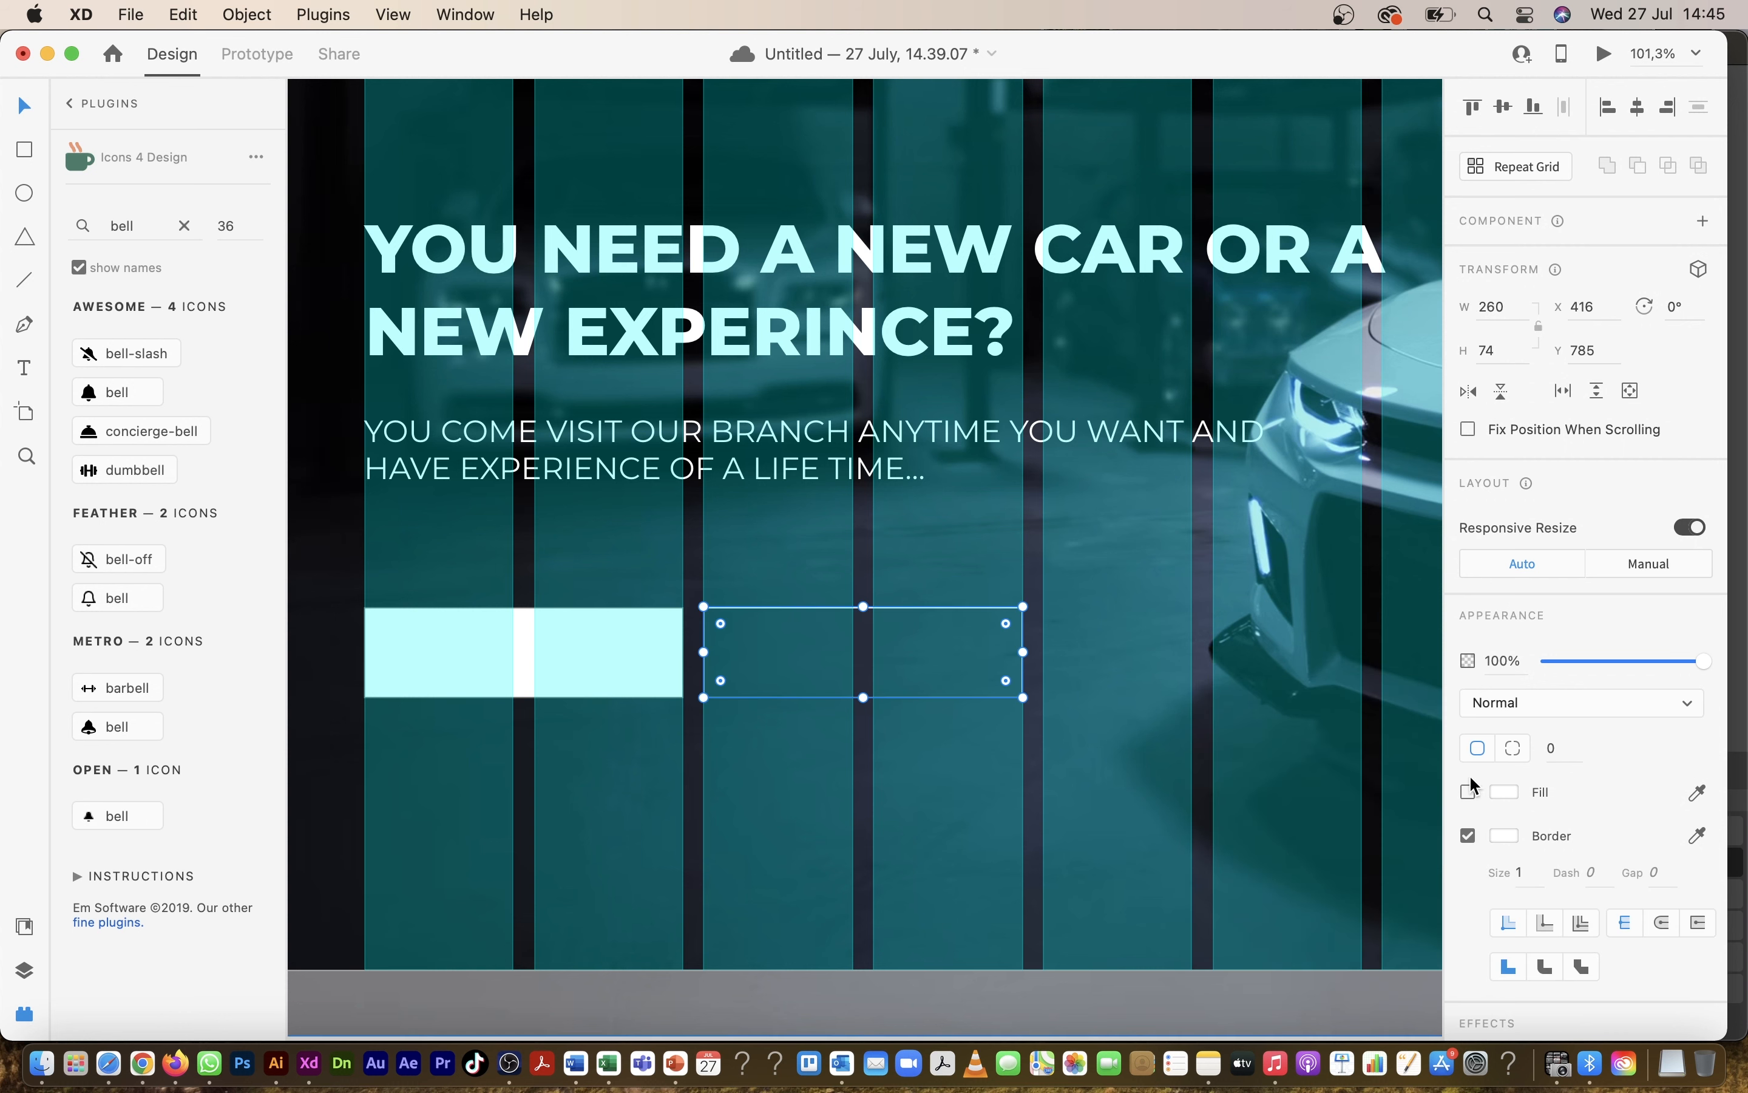
text(3)
key(Return)
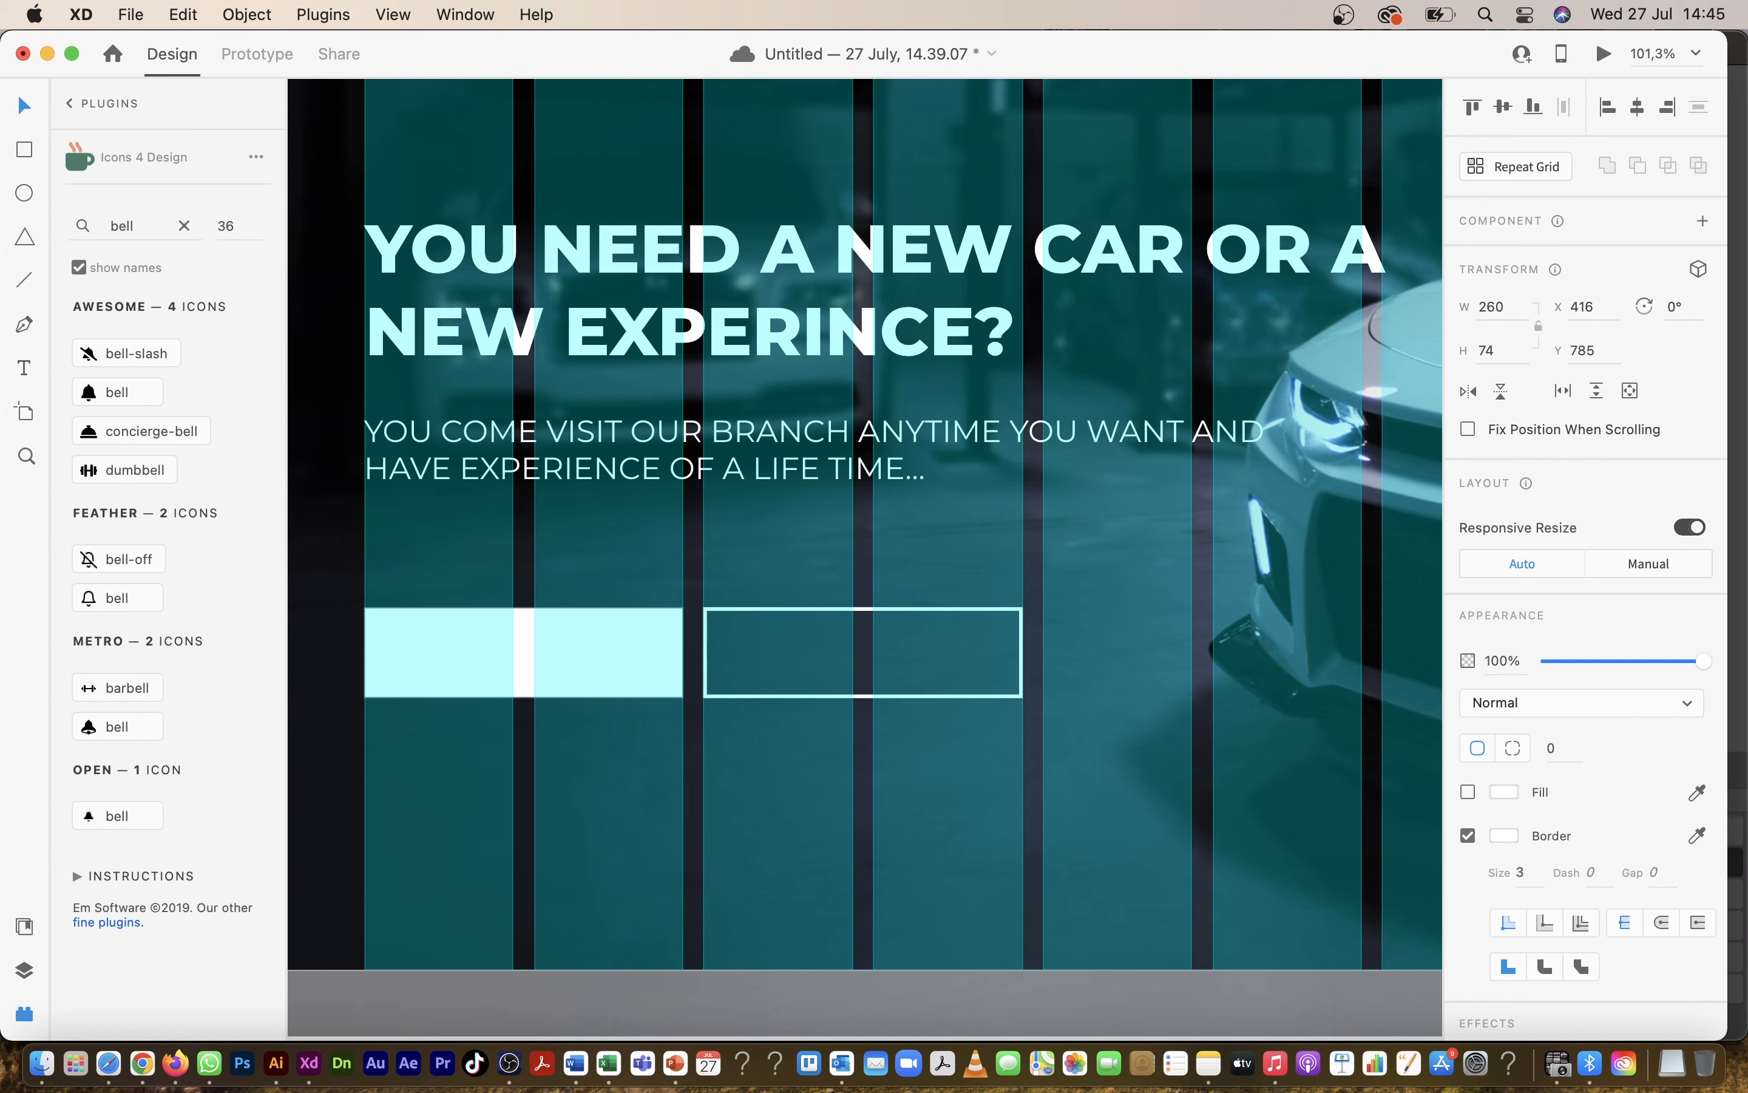
Step: Copy the NEW CARS menu text to just below the white rectangle
click(538, 669)
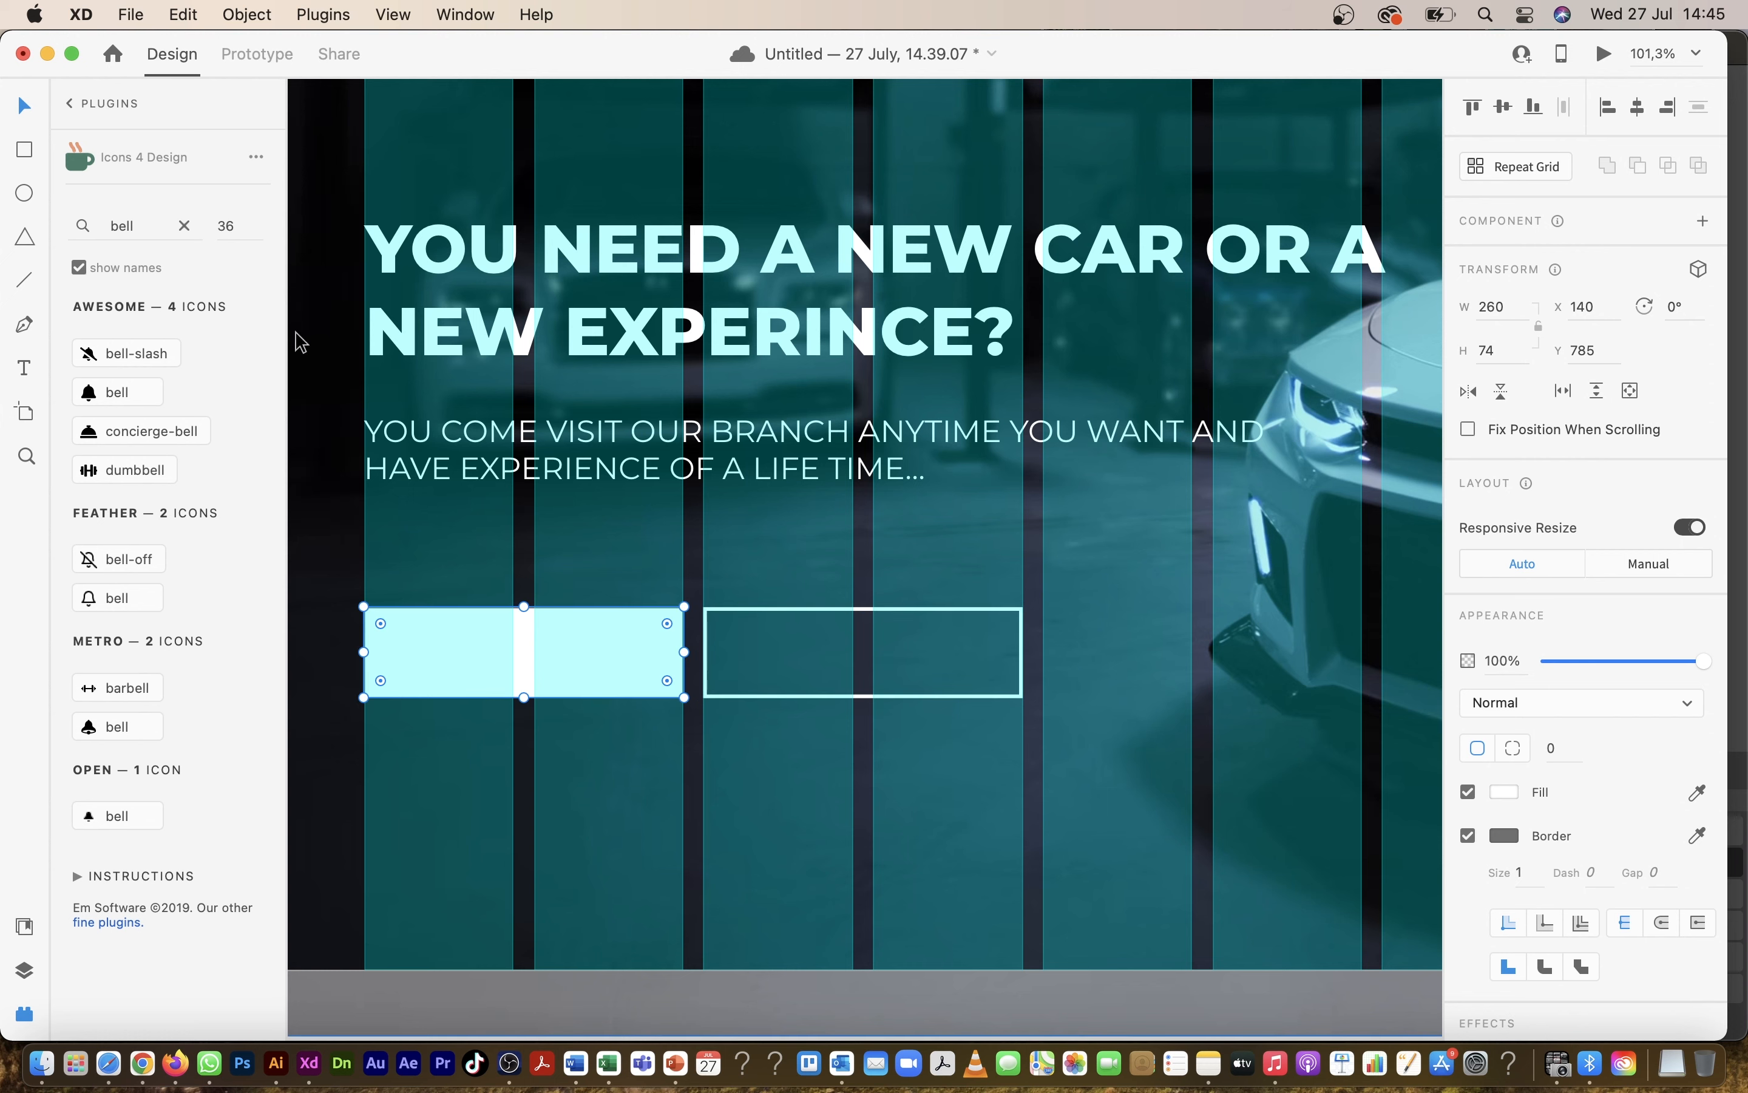
scroll(322, 499, down, 5)
scroll(322, 499, up, 2)
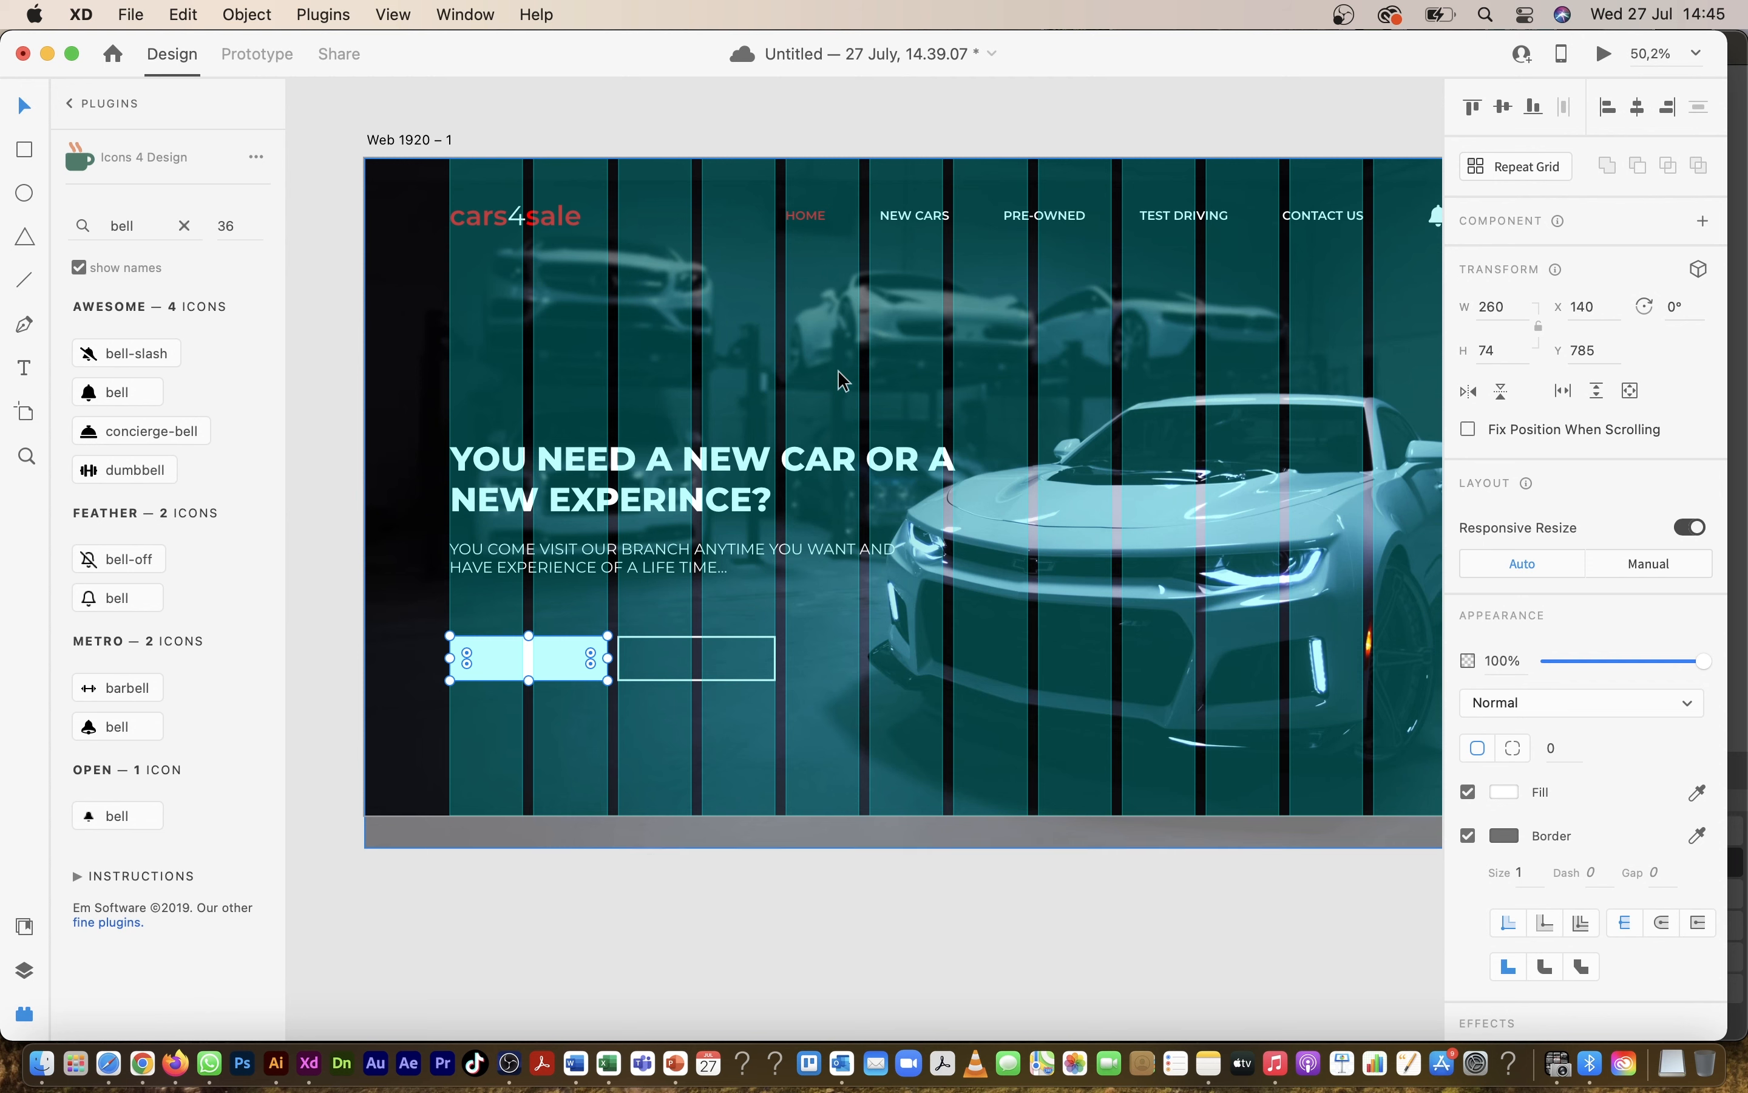
drag(914, 216, 643, 709)
scroll(643, 709, up, 5)
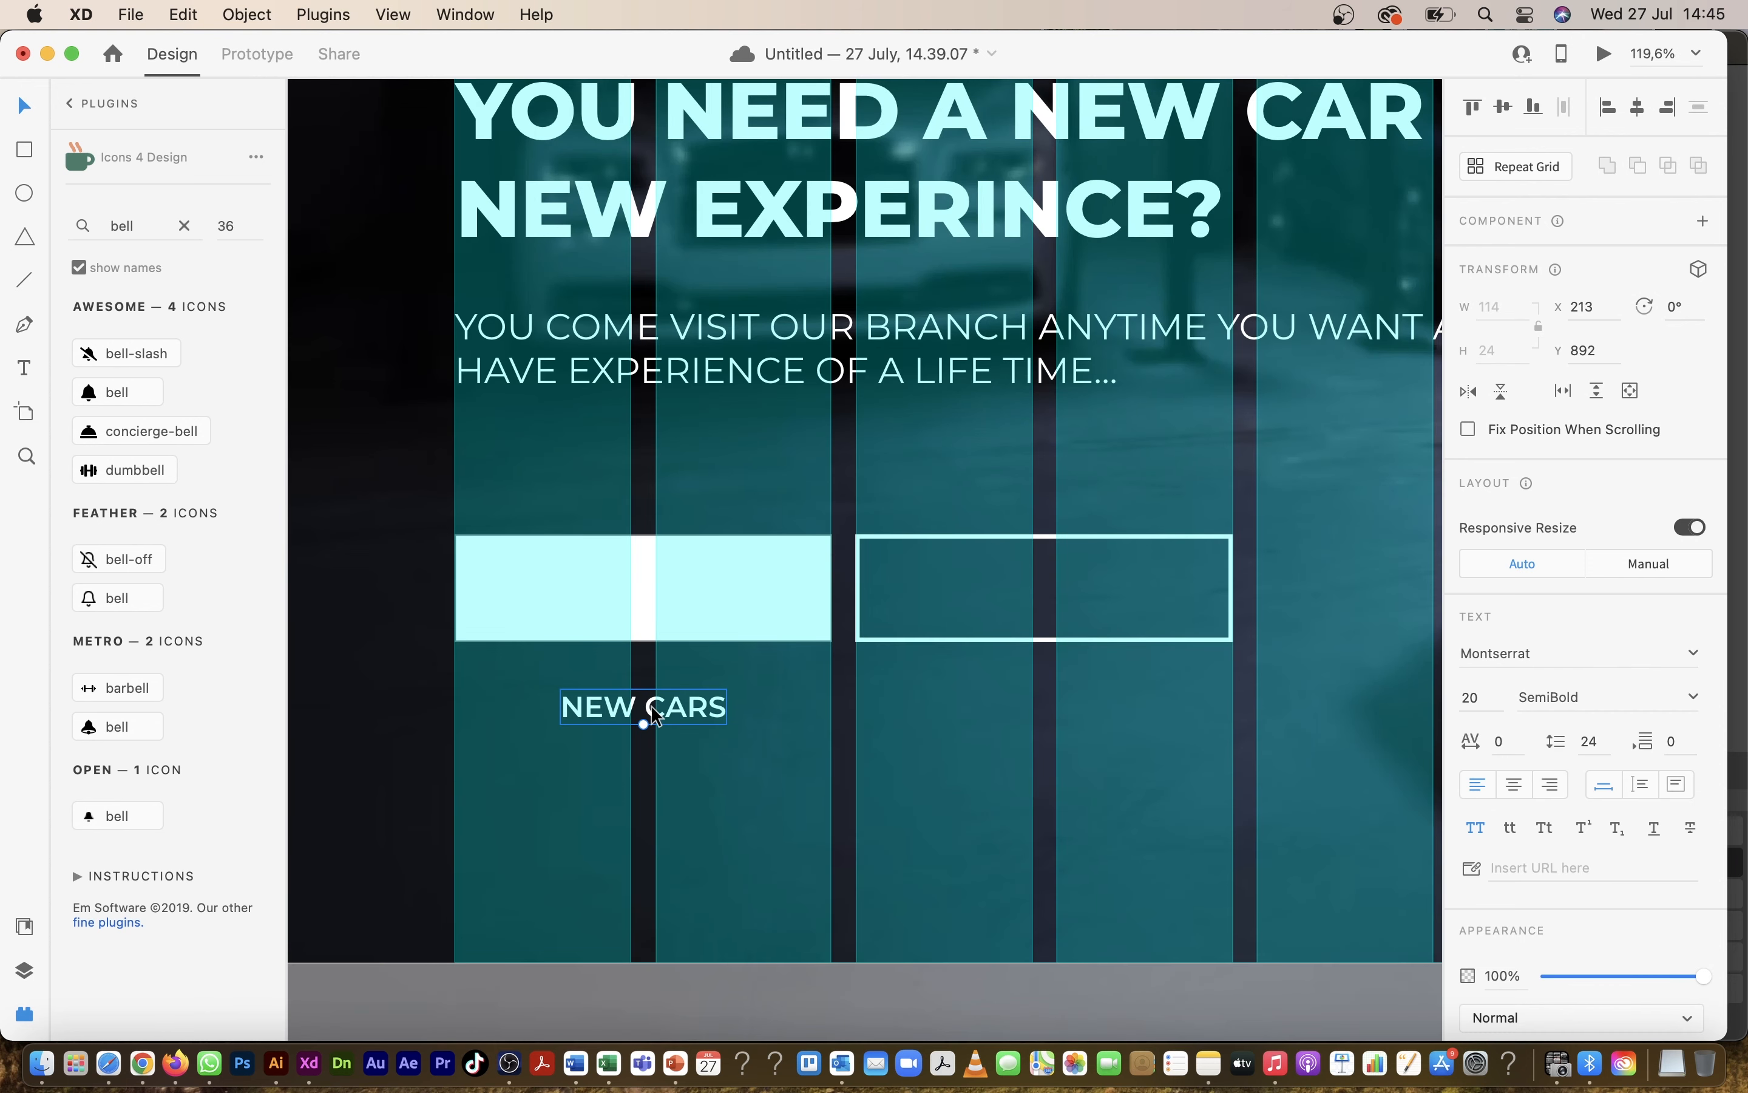
Step: Change the copied NEW CARS text's fill to black #000000
scroll(1617, 972, down, 3)
click(1505, 903)
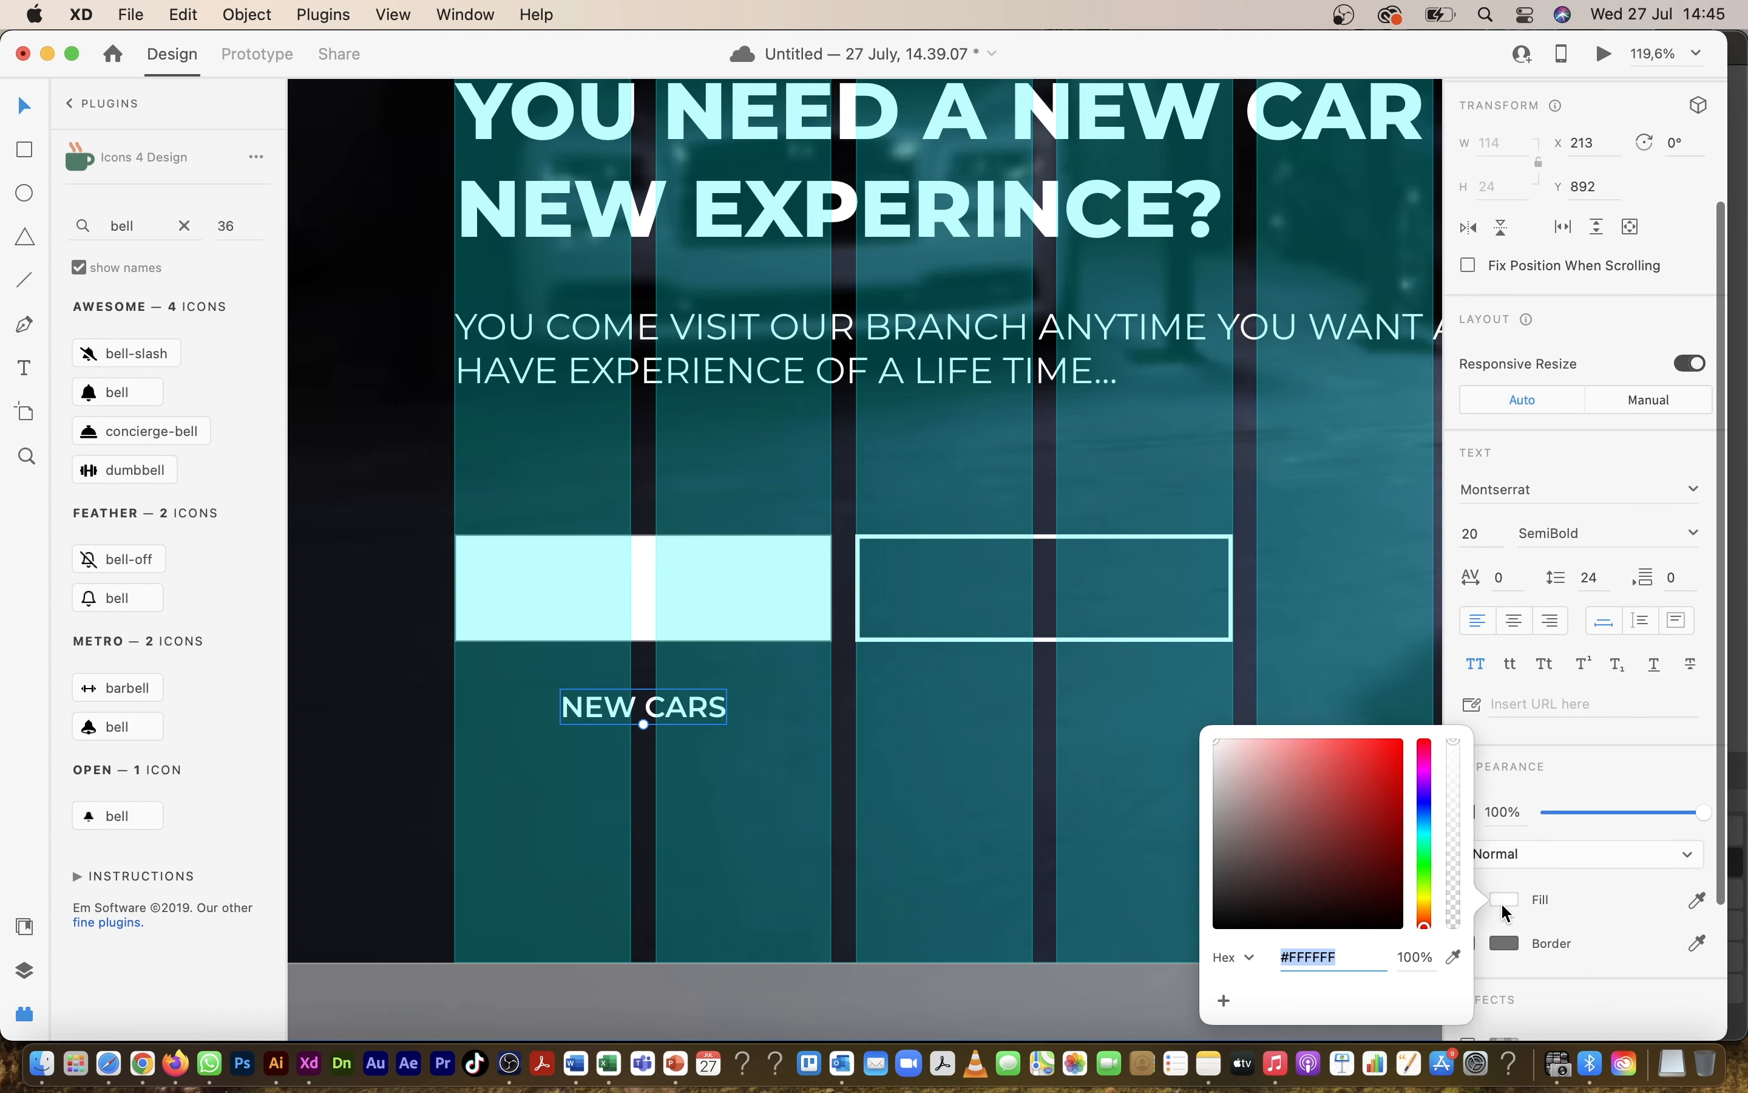
drag(1309, 831, 1182, 968)
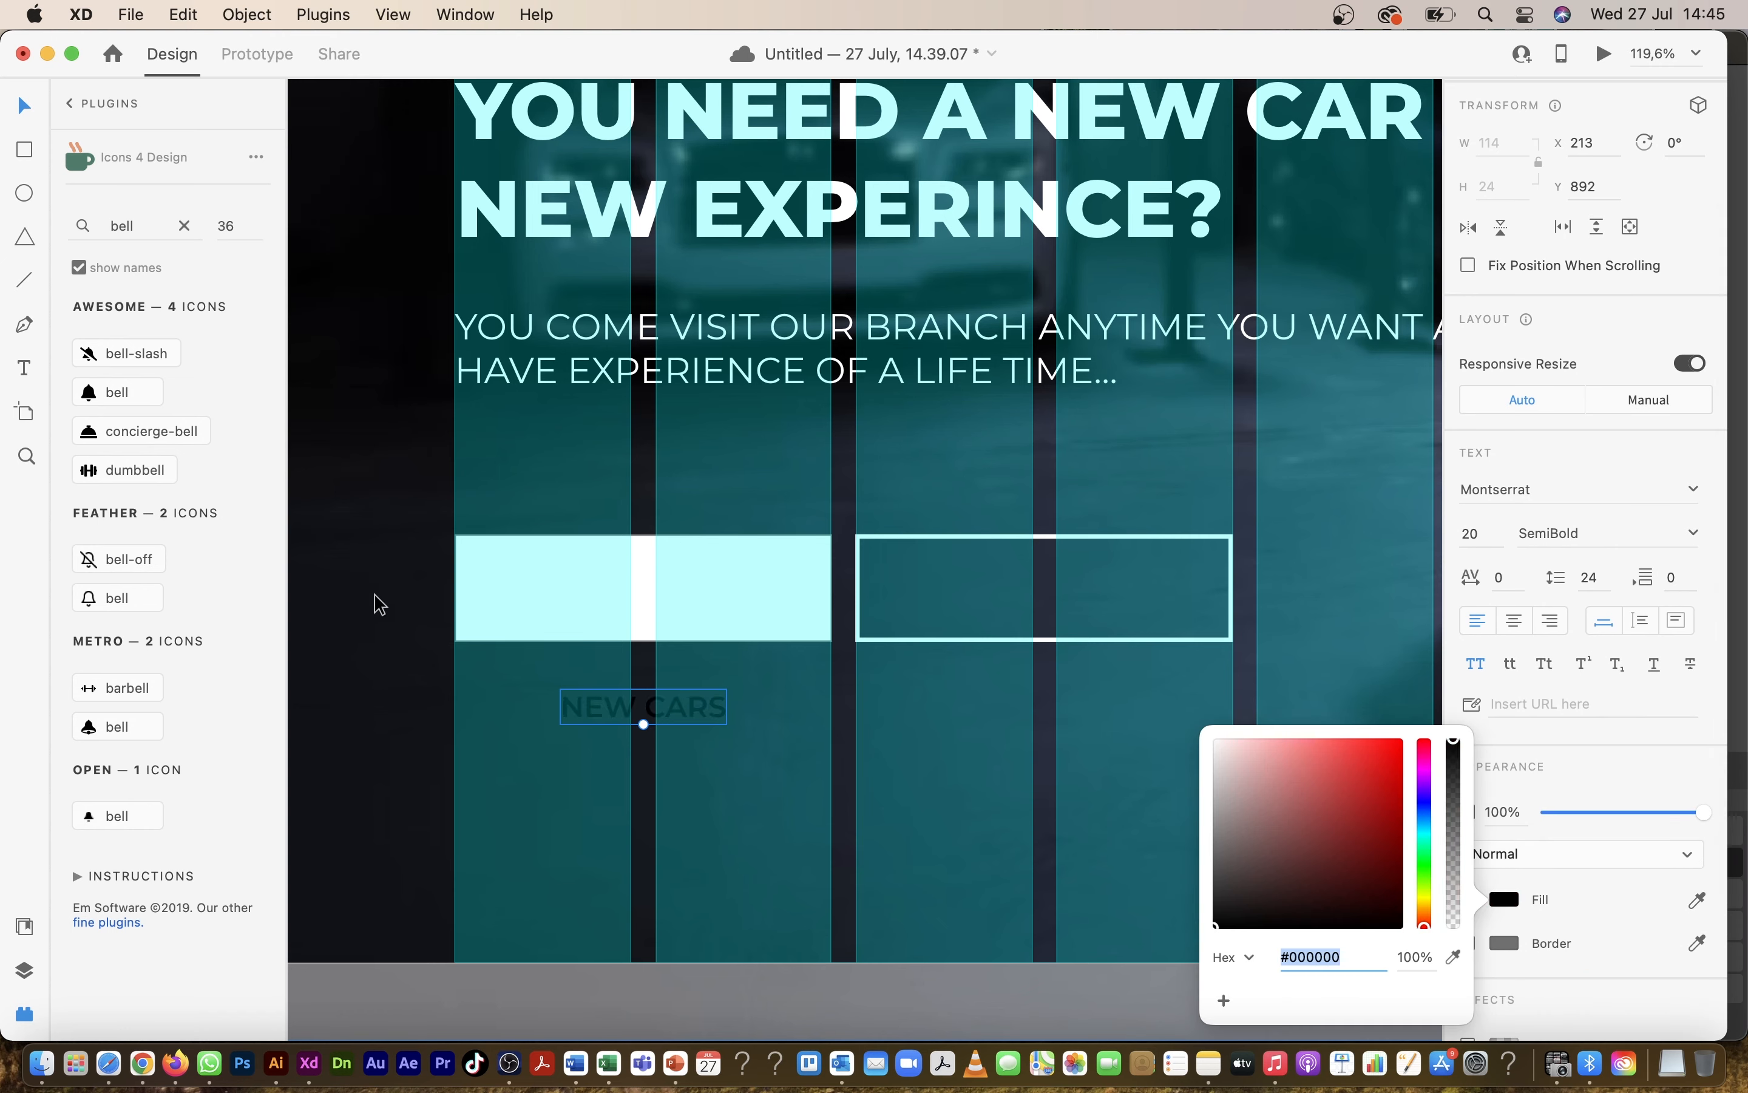
Step: Place the black NEW CARS text on the white rectangle at X 209, Y 810, and bring its layer above both rectangles
drag(683, 706, 675, 608)
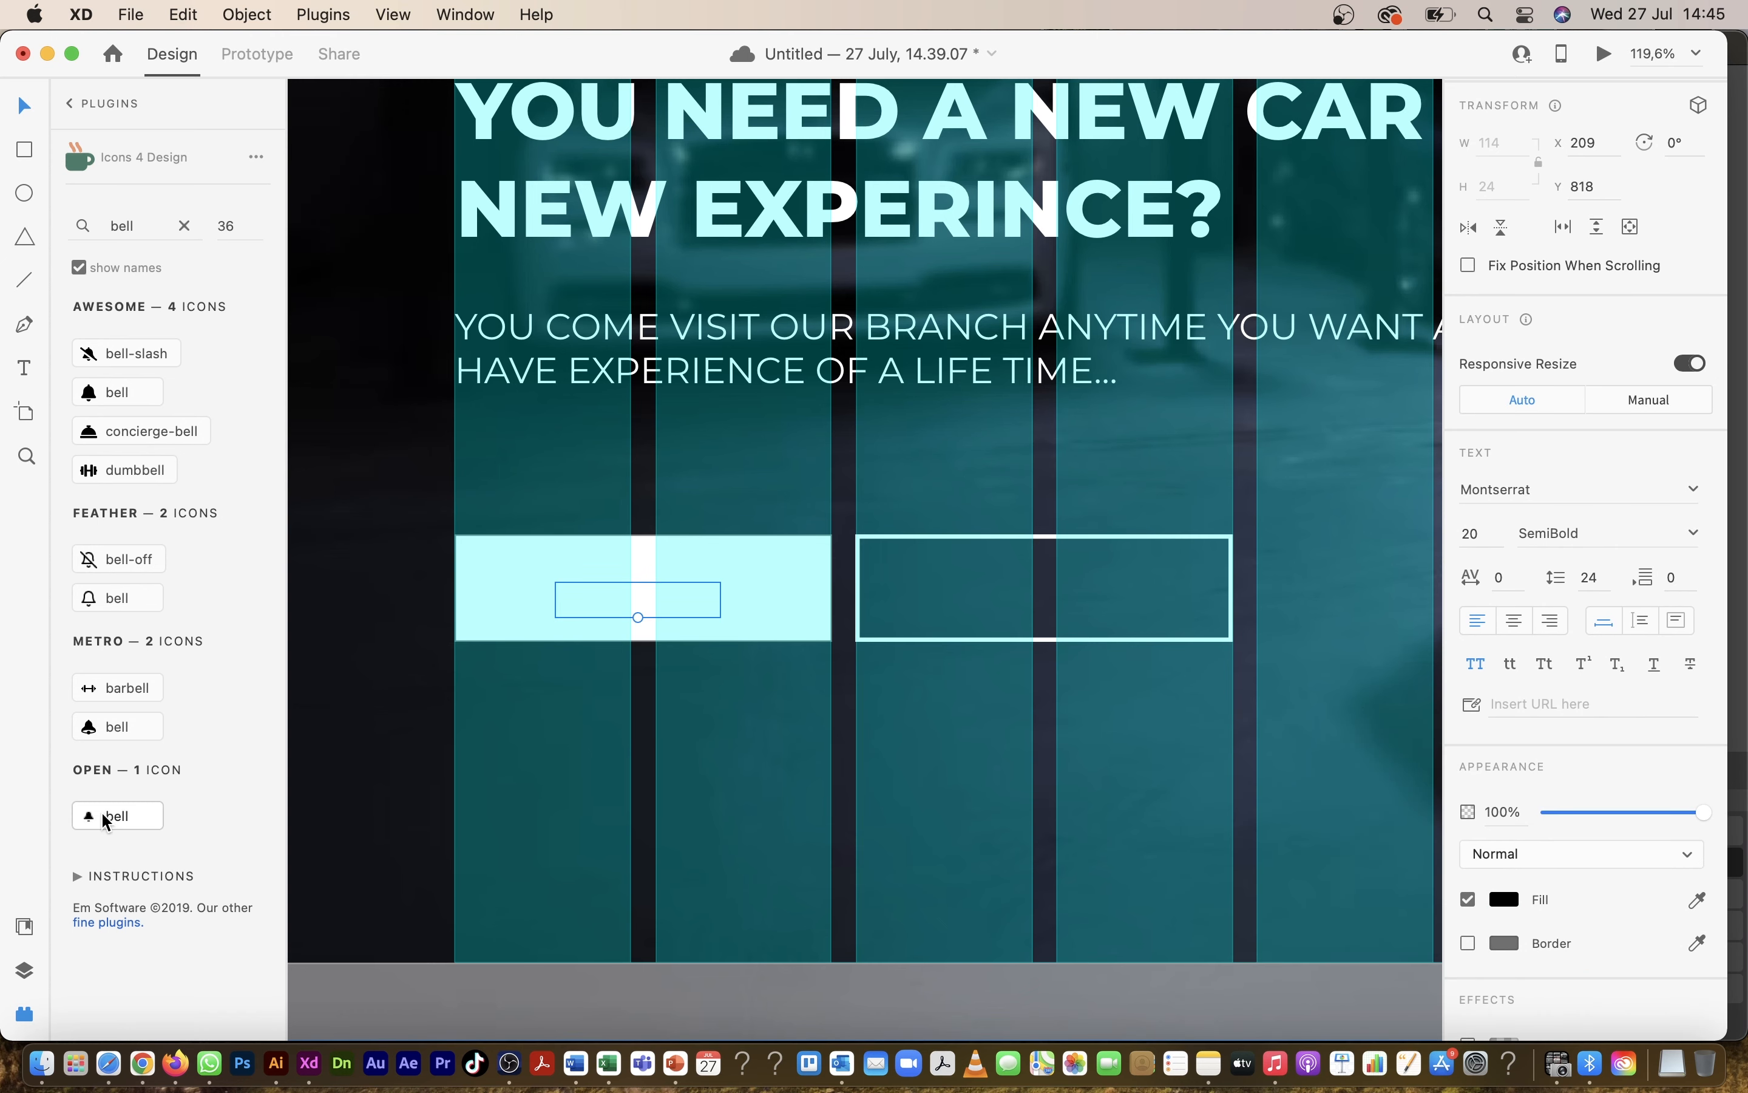
click(24, 970)
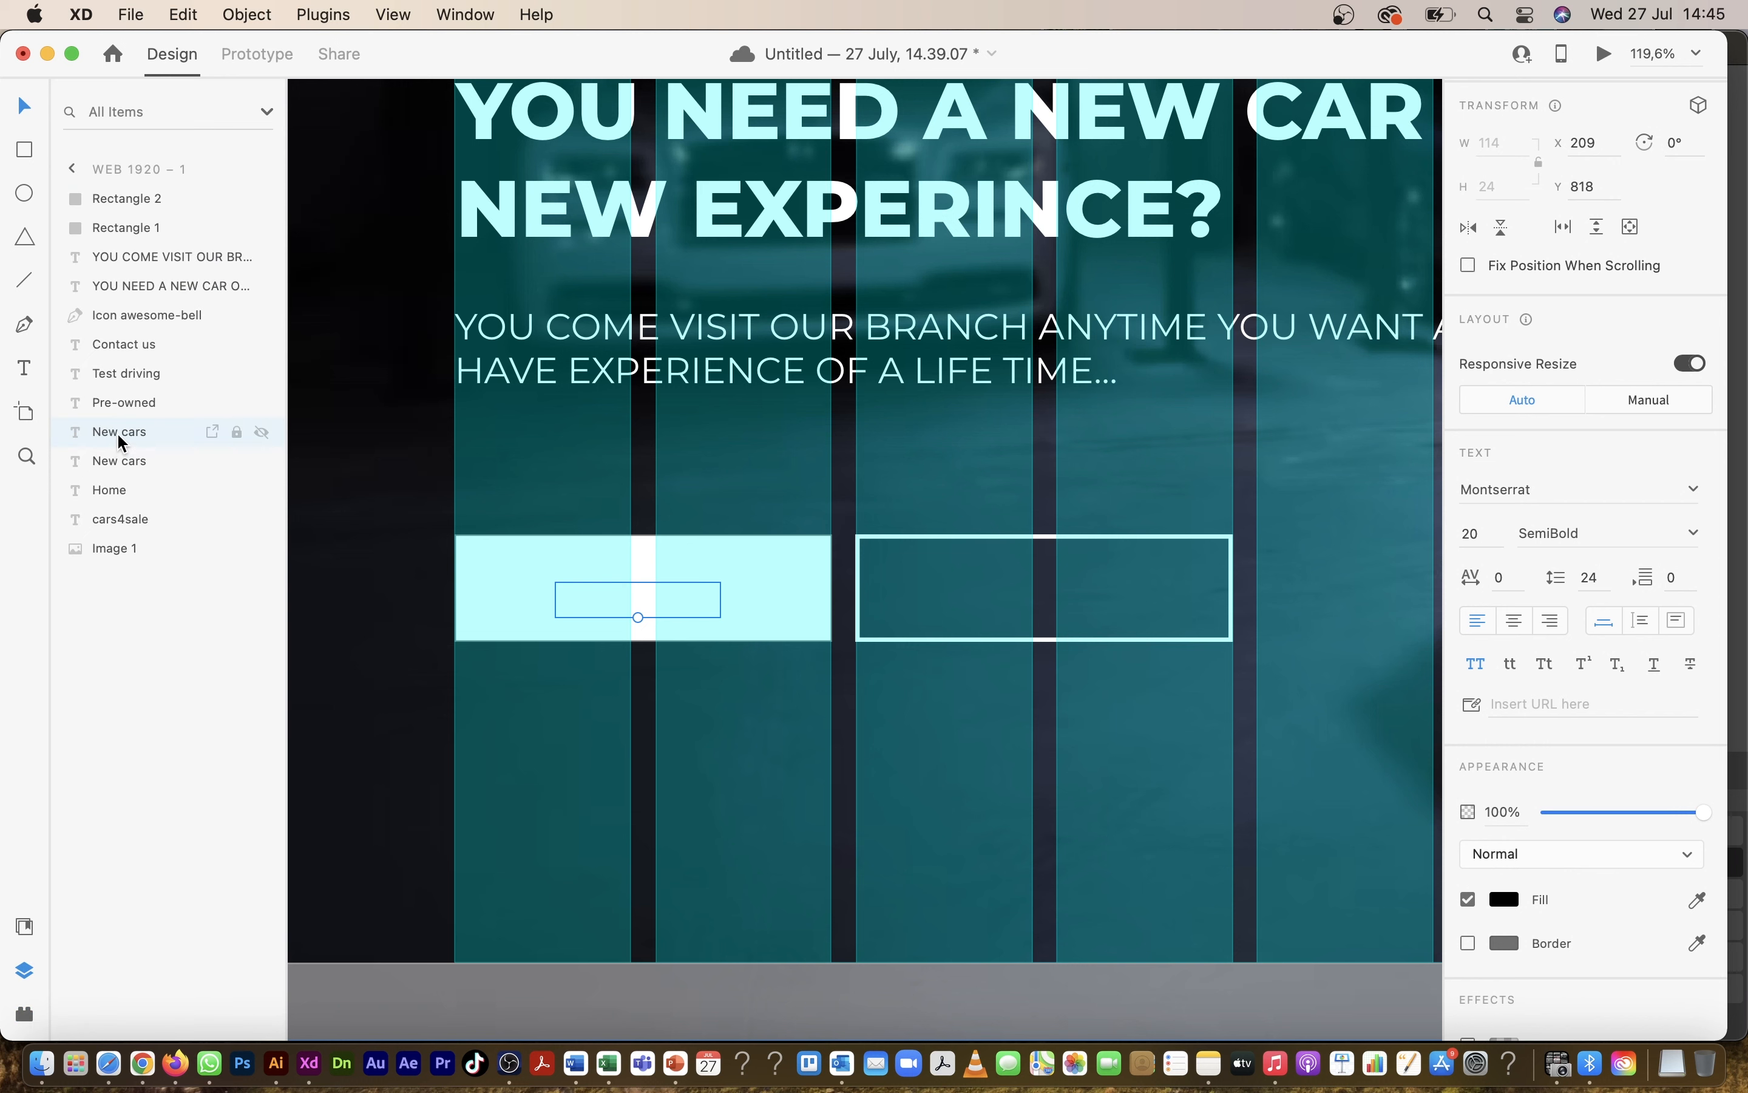
drag(121, 443, 138, 197)
drag(645, 597, 672, 588)
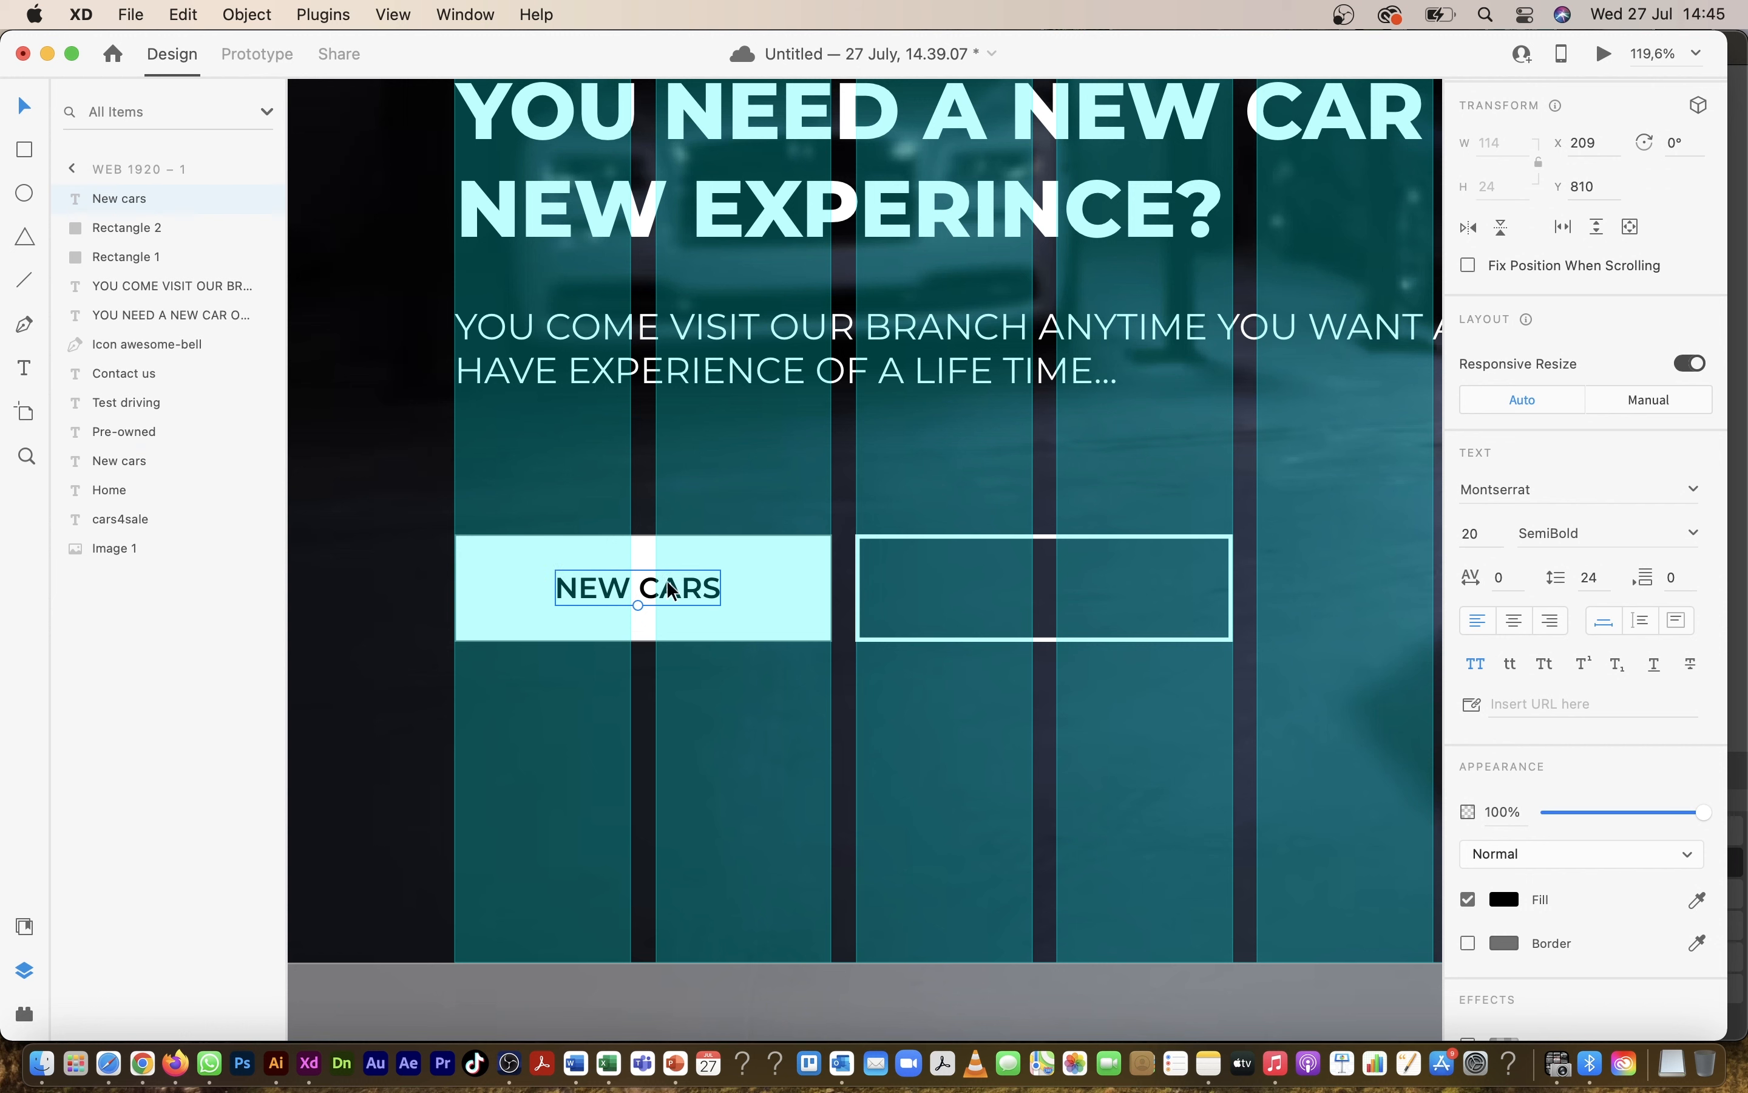
Step: Set the white button's label to ExtraBold weight and reword it as "NEW-CARS"
click(1600, 530)
click(1696, 531)
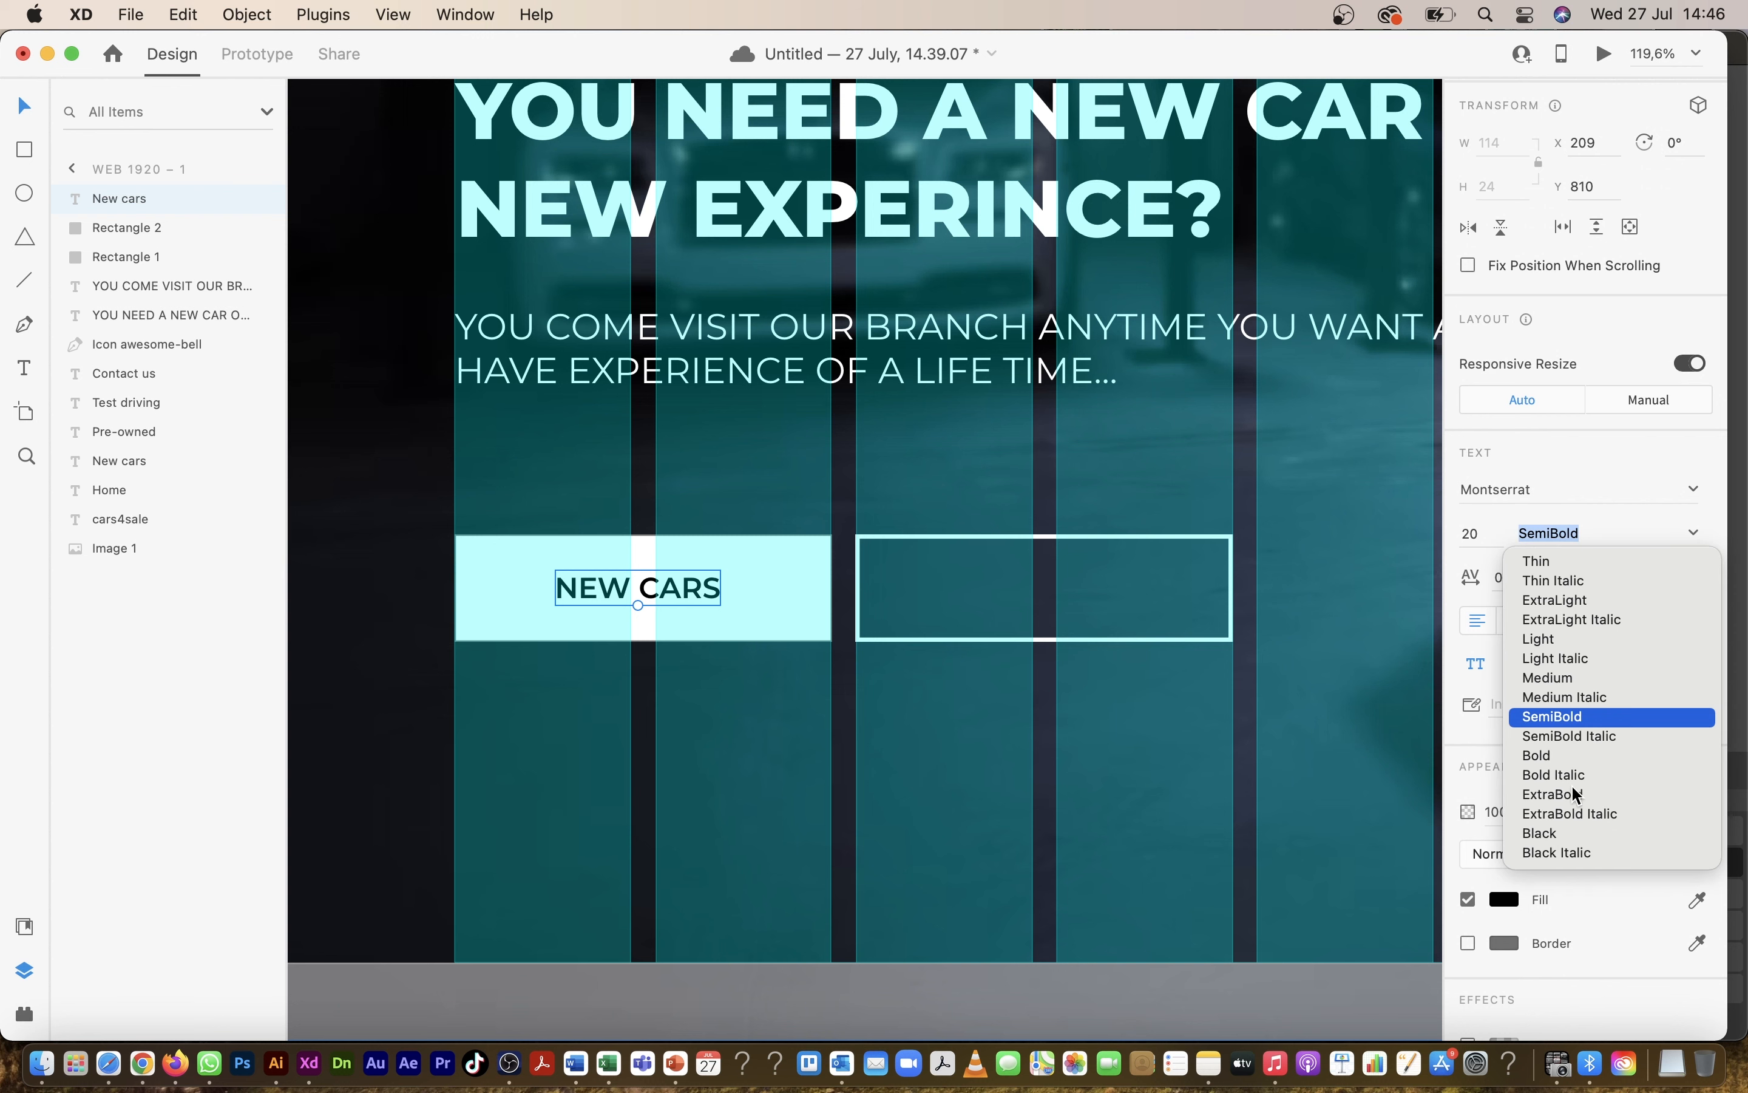
click(1561, 793)
double_click(697, 594)
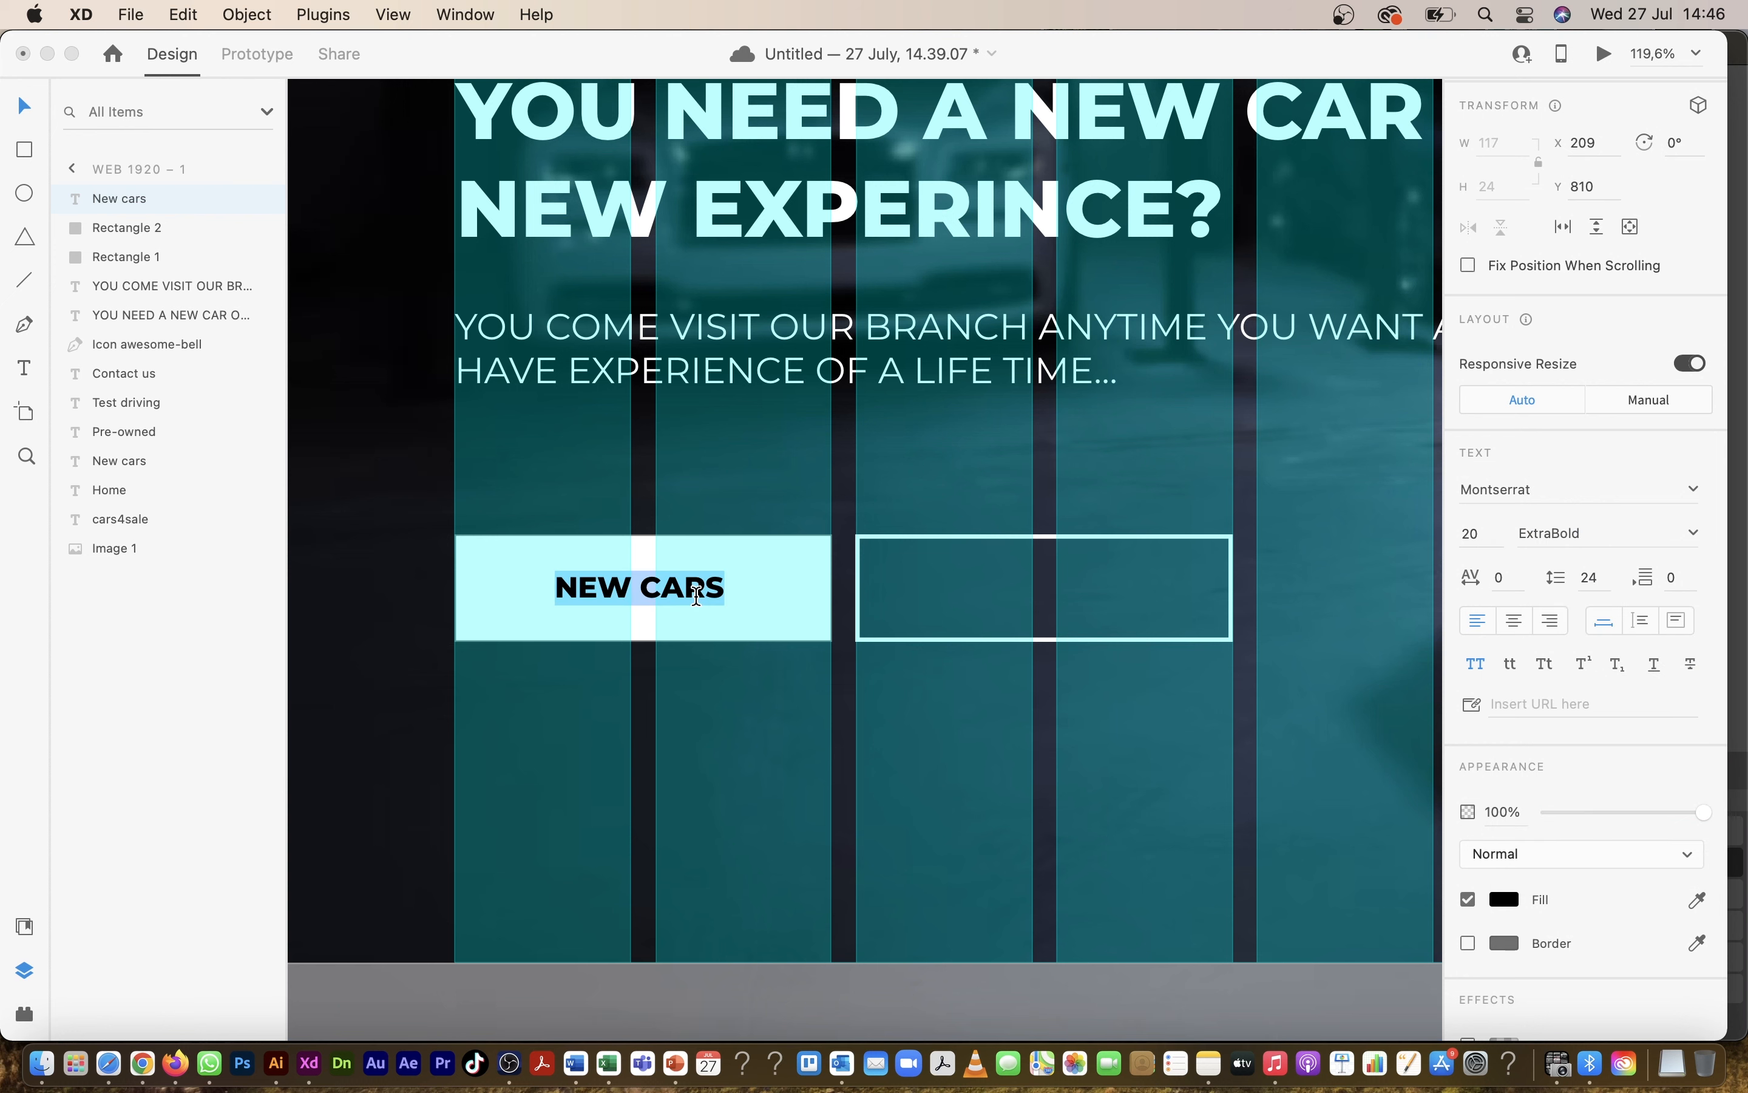
text(NEW-)
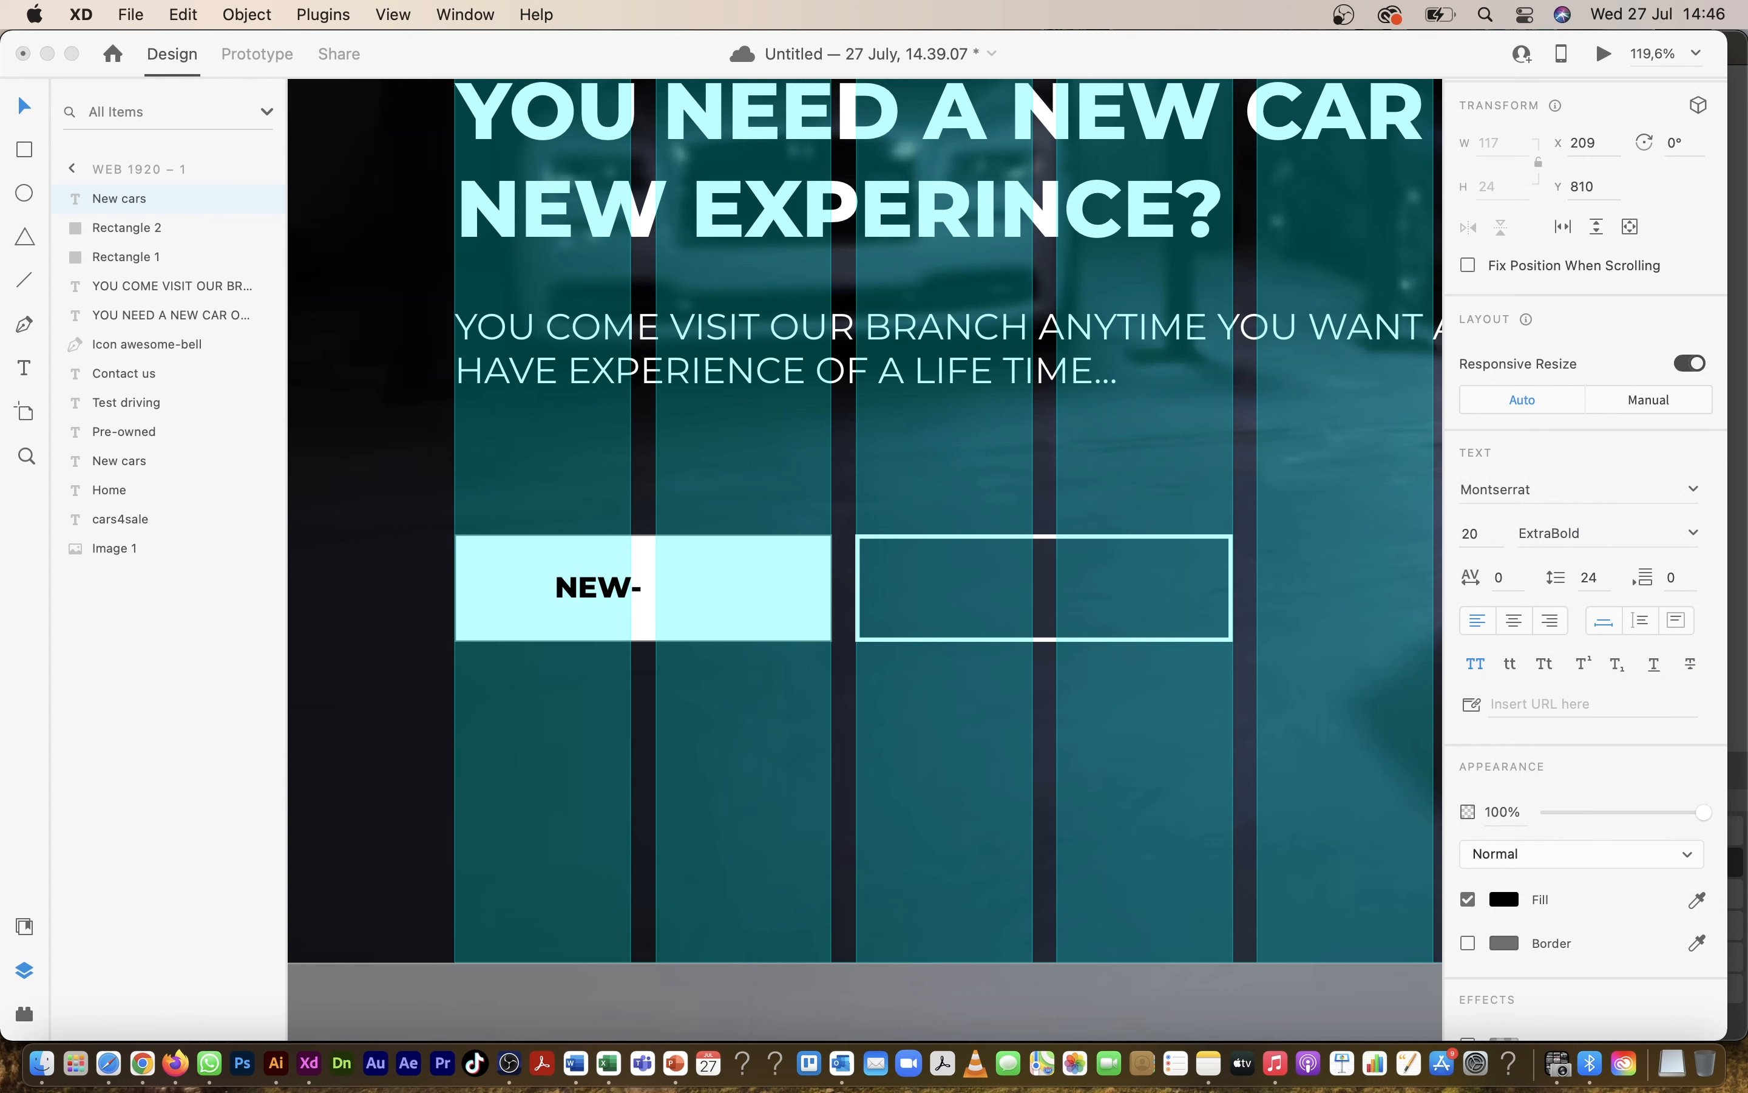
text(CARS)
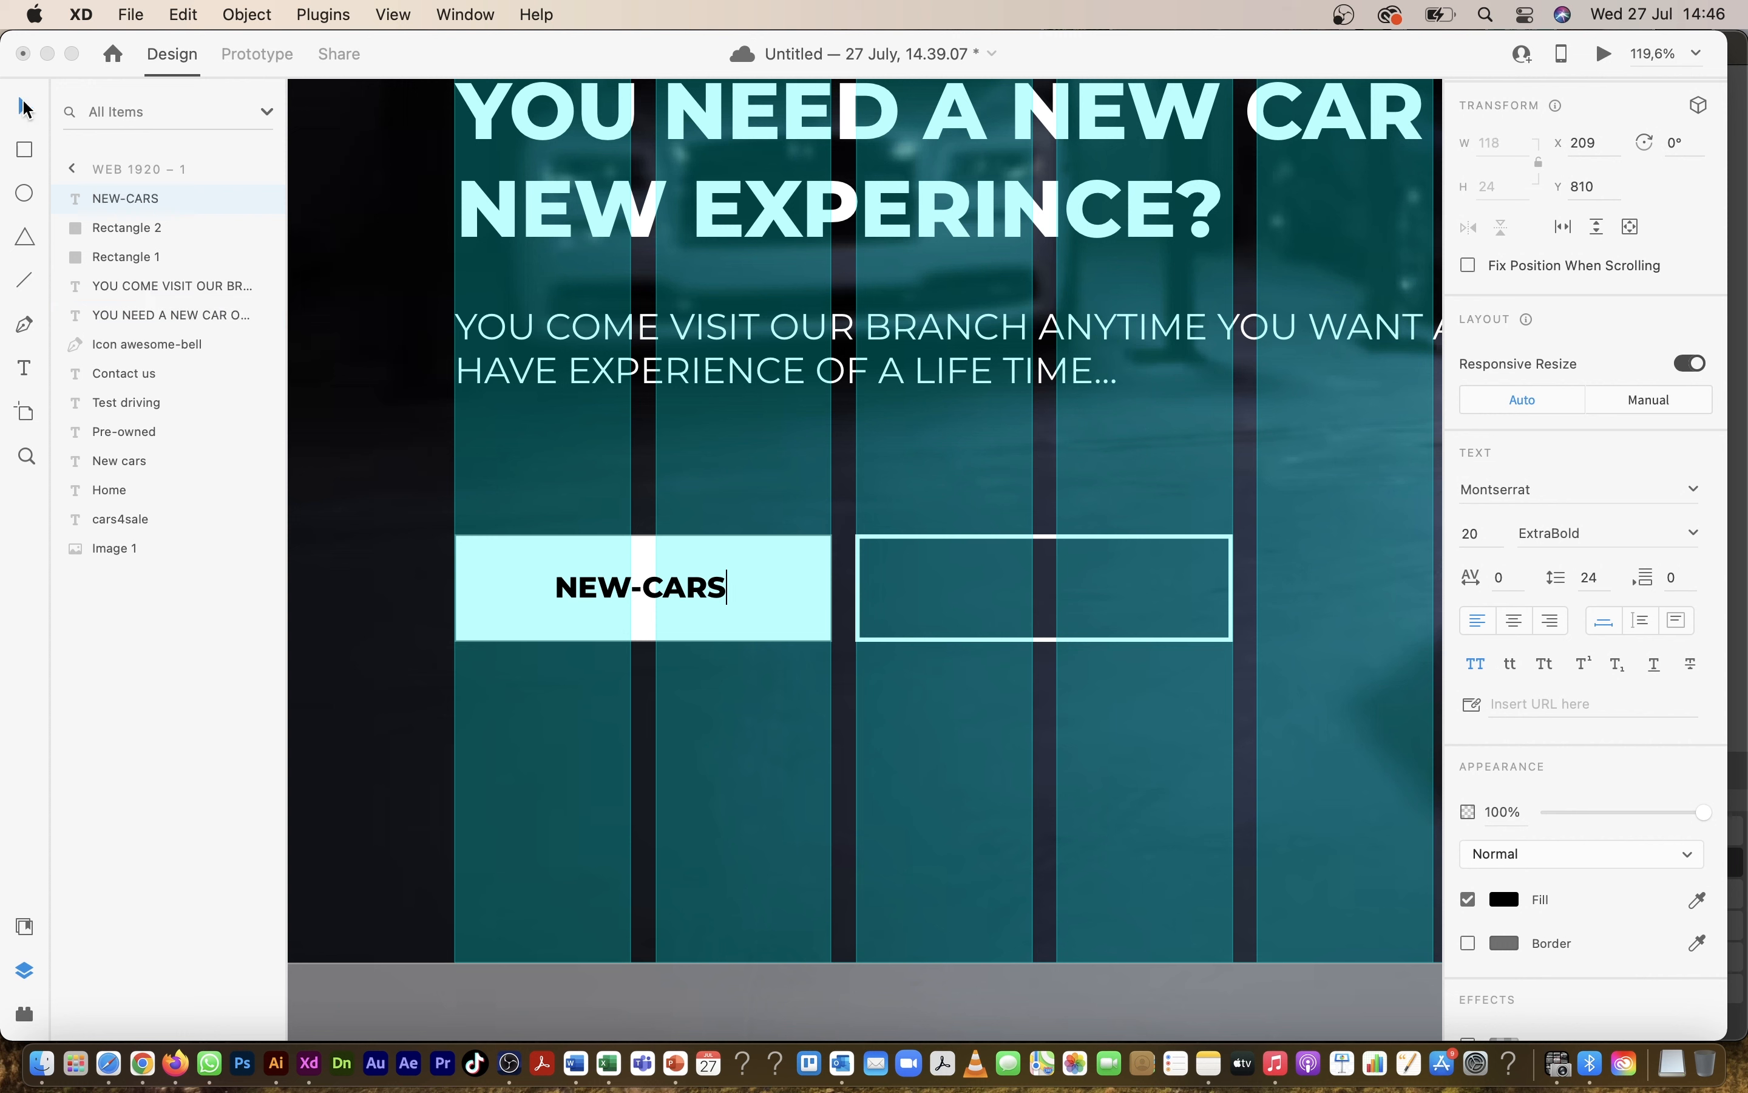
click(26, 108)
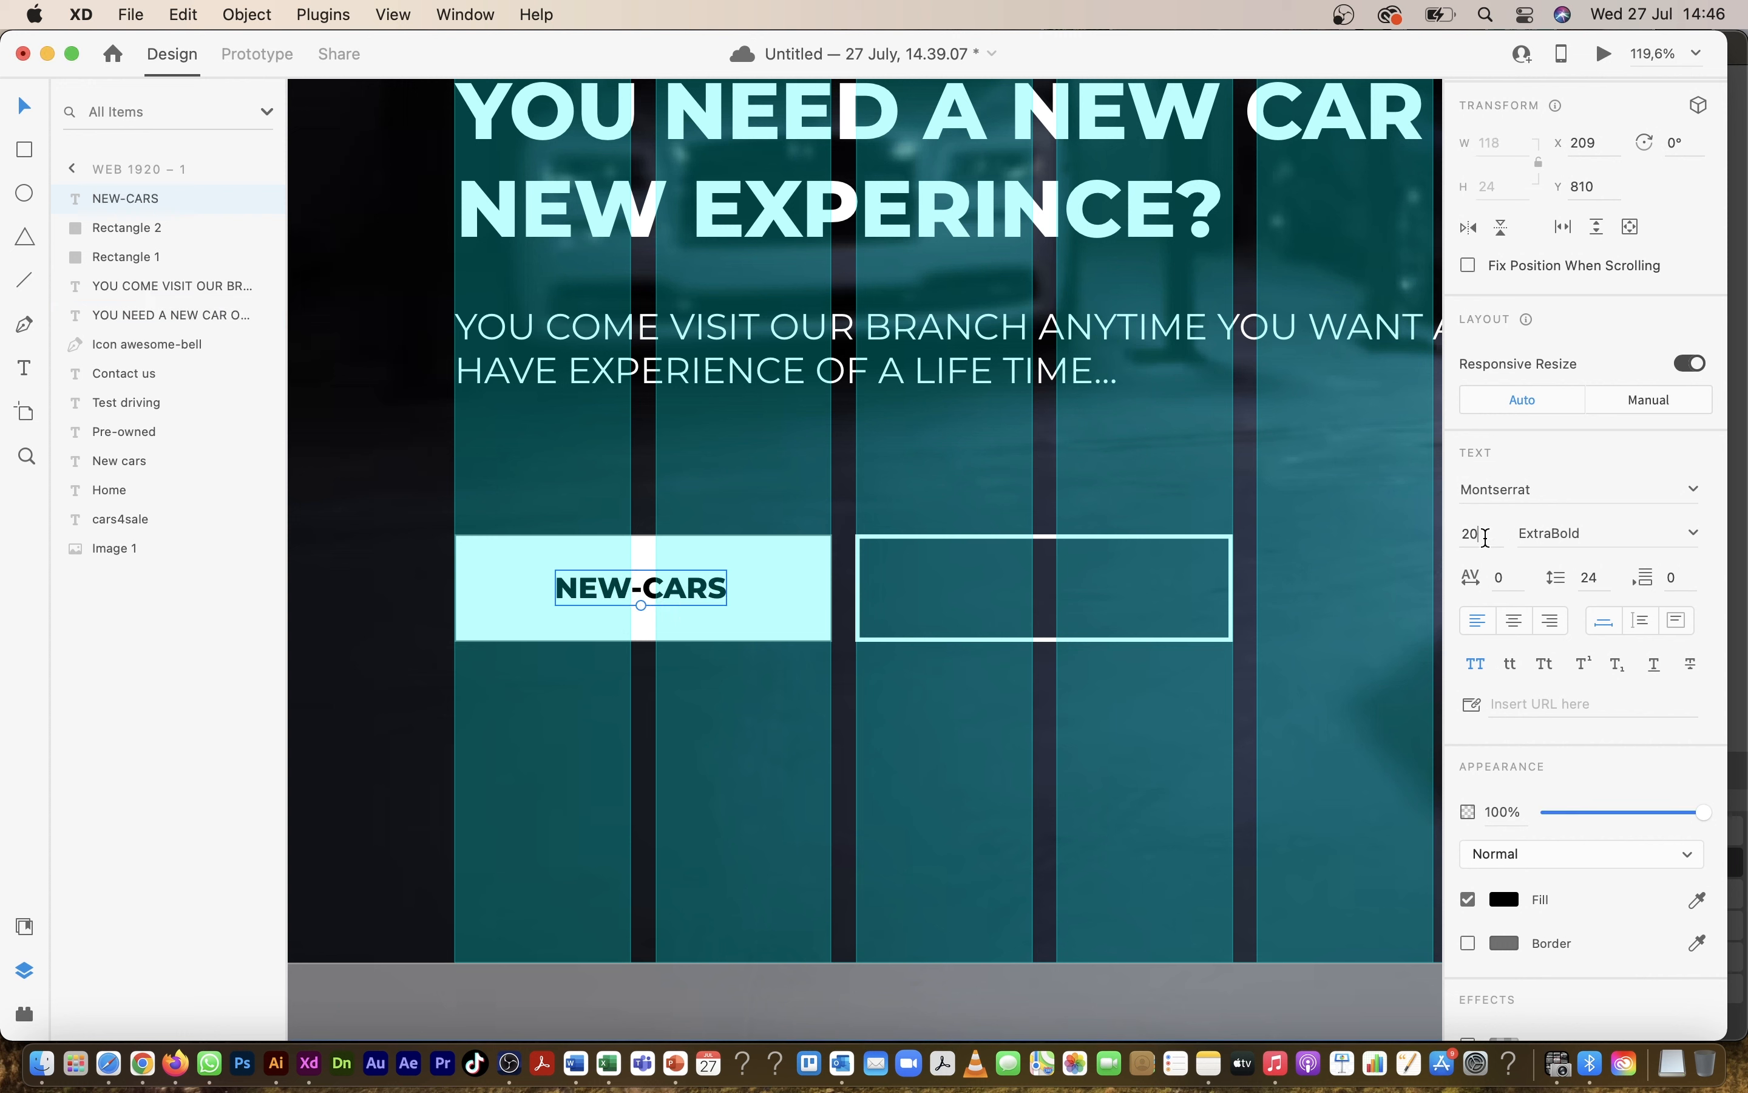
Step: Set the NEW-CARS button label's font size to 30
drag(1486, 538, 1422, 535)
text(45)
key(Return)
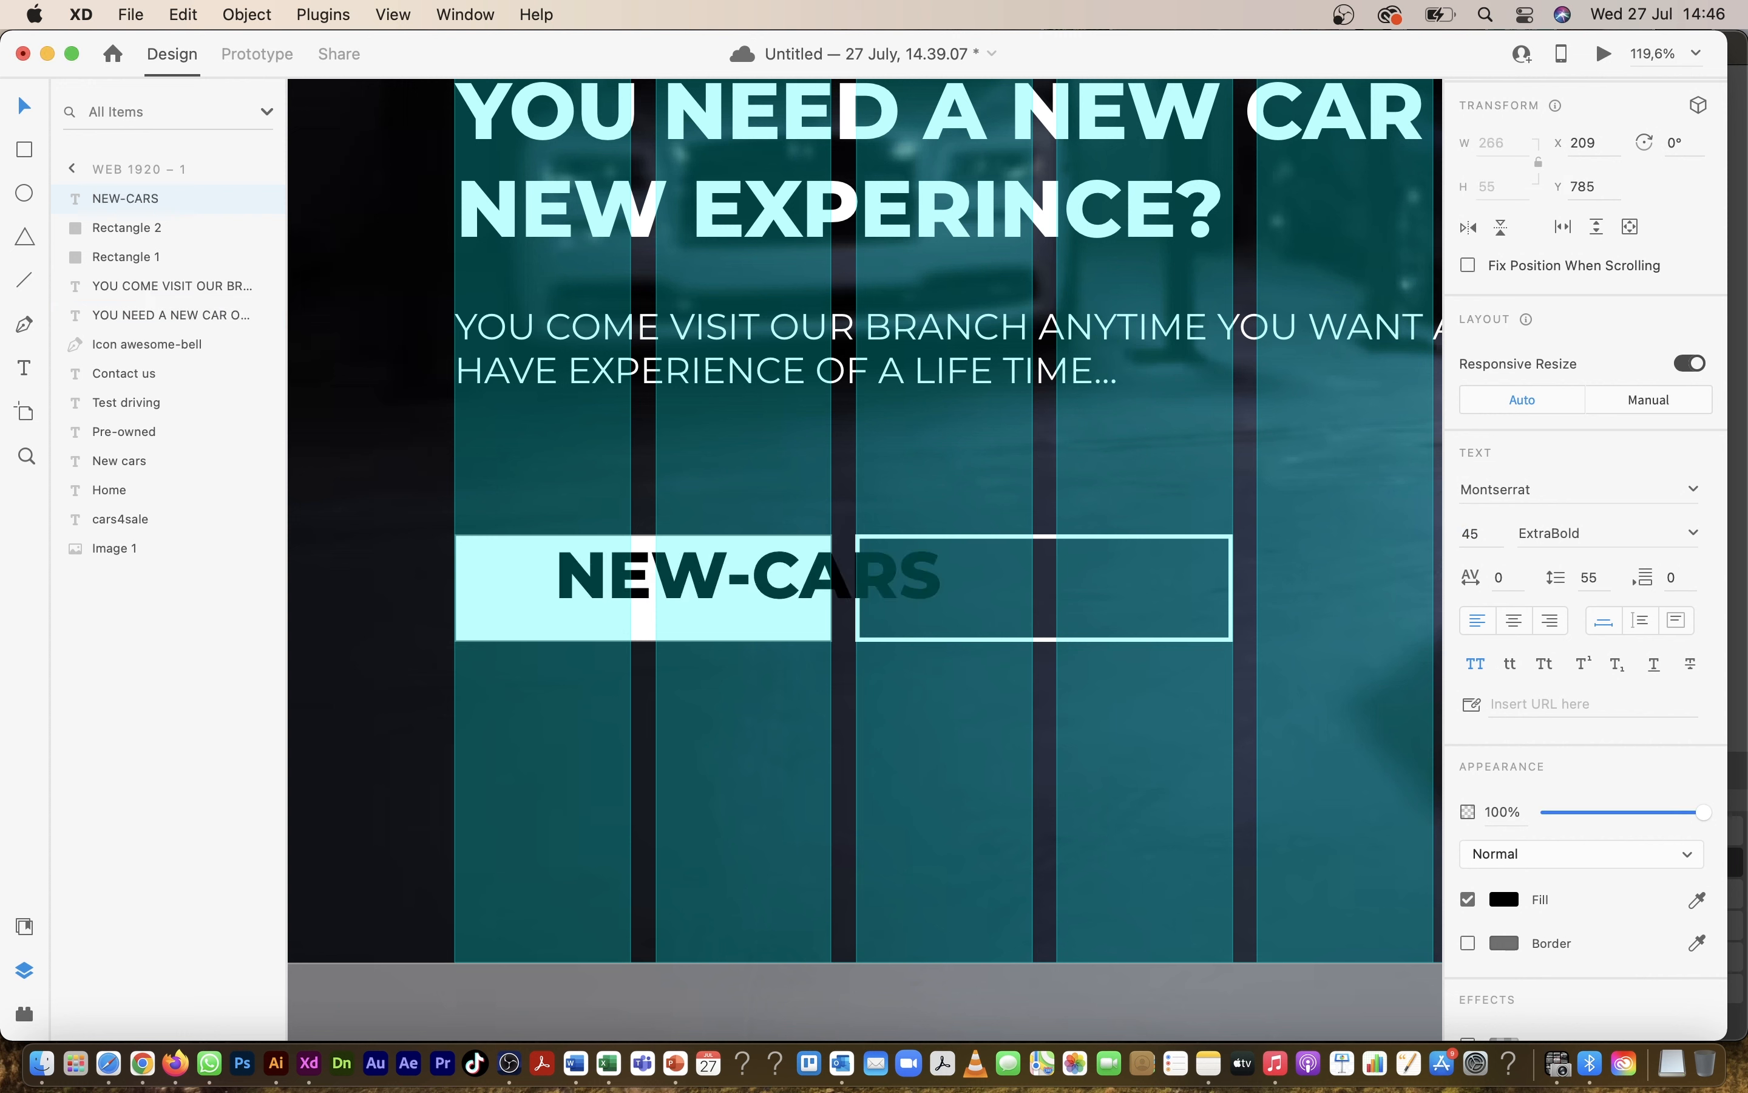
drag(1495, 535, 1369, 535)
text(30)
key(Return)
Step: Duplicate the NEW-CARS label into the outlined rectangle at X 458, Y 804, and change the copy's fill to white #FFFFFF
drag(752, 595, 1019, 578)
scroll(711, 597, right, 3)
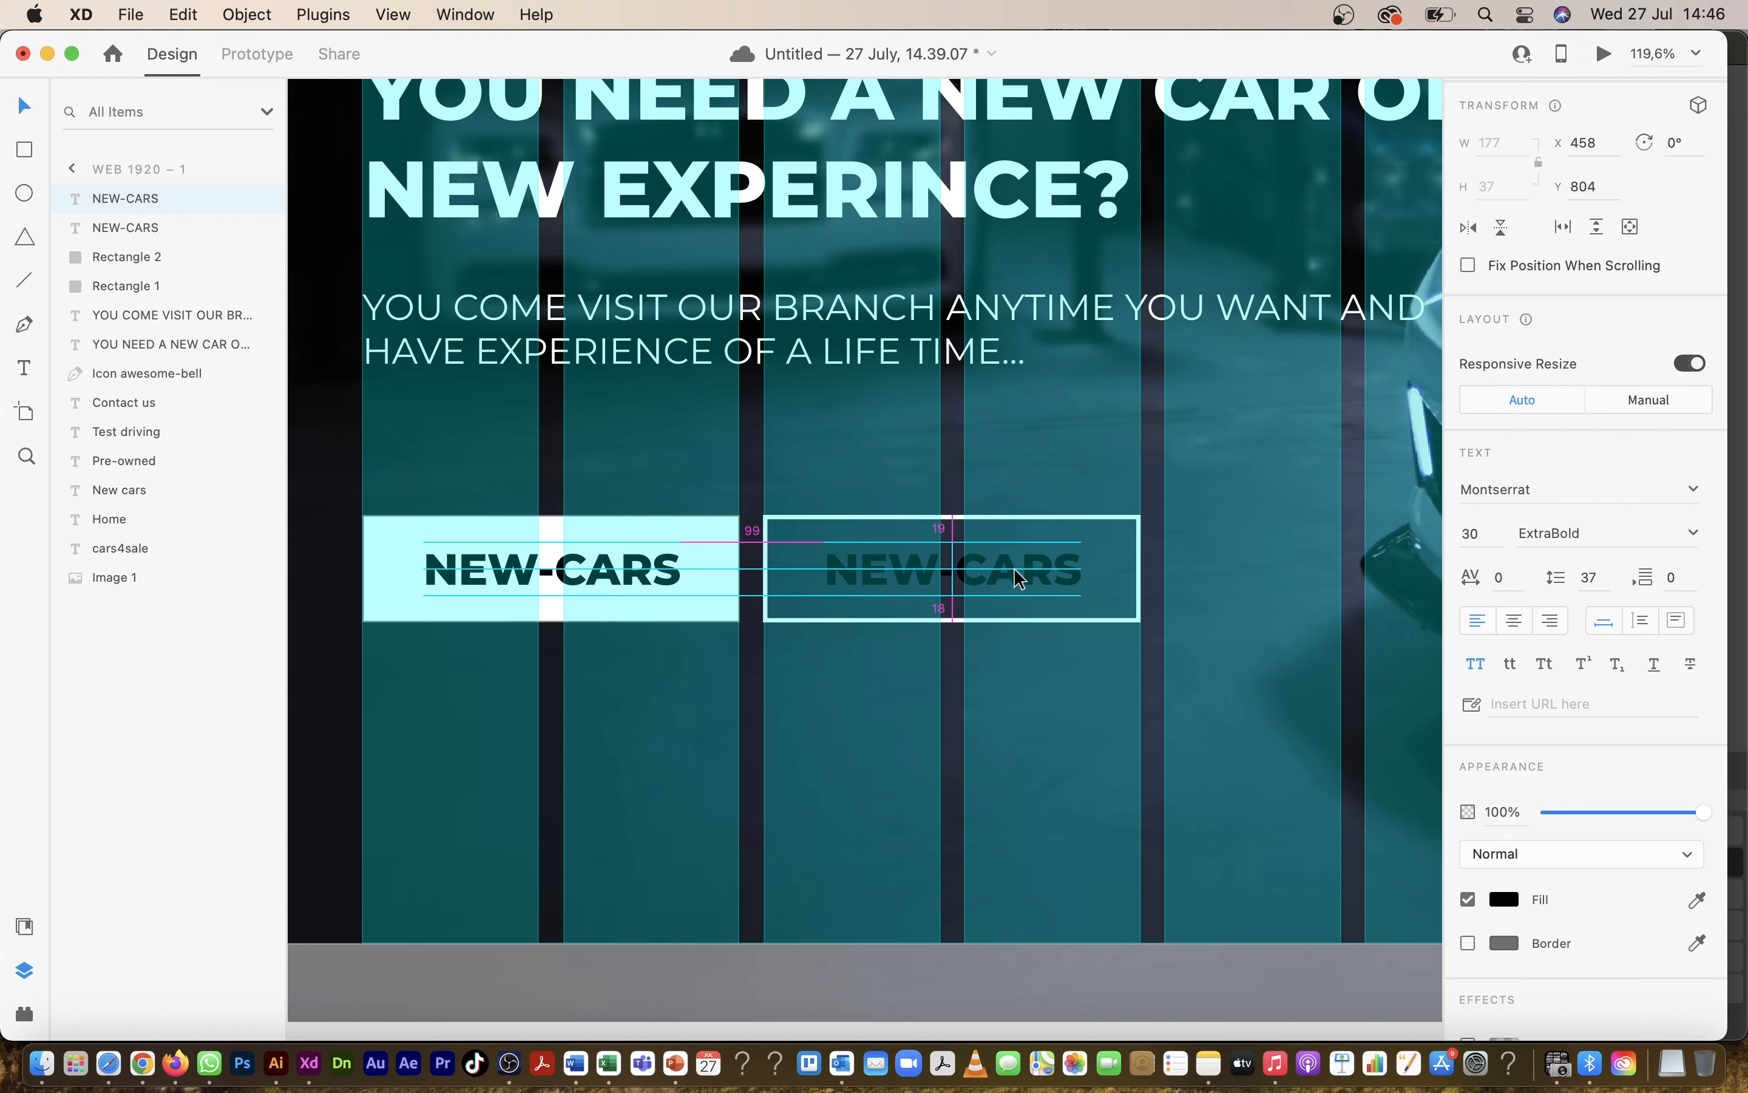
drag(1015, 570, 1018, 578)
key(alt)
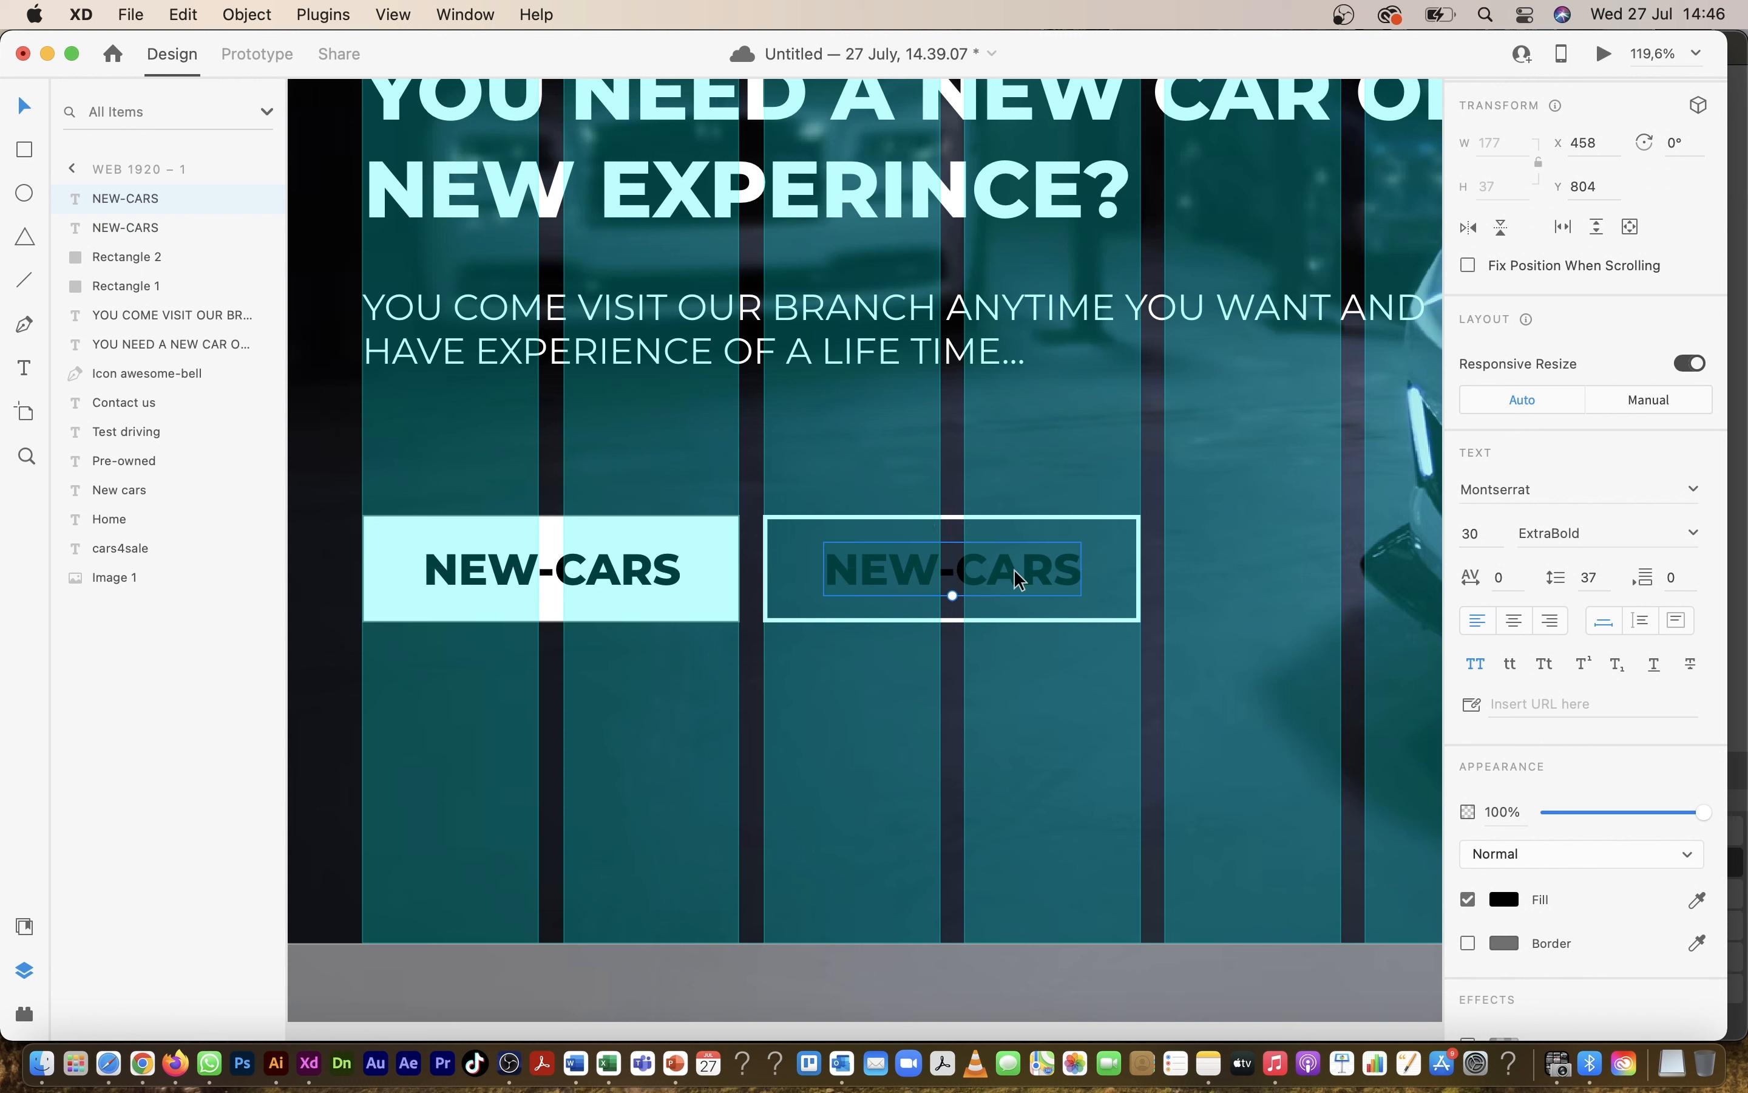
click(1502, 907)
drag(1374, 868, 1181, 644)
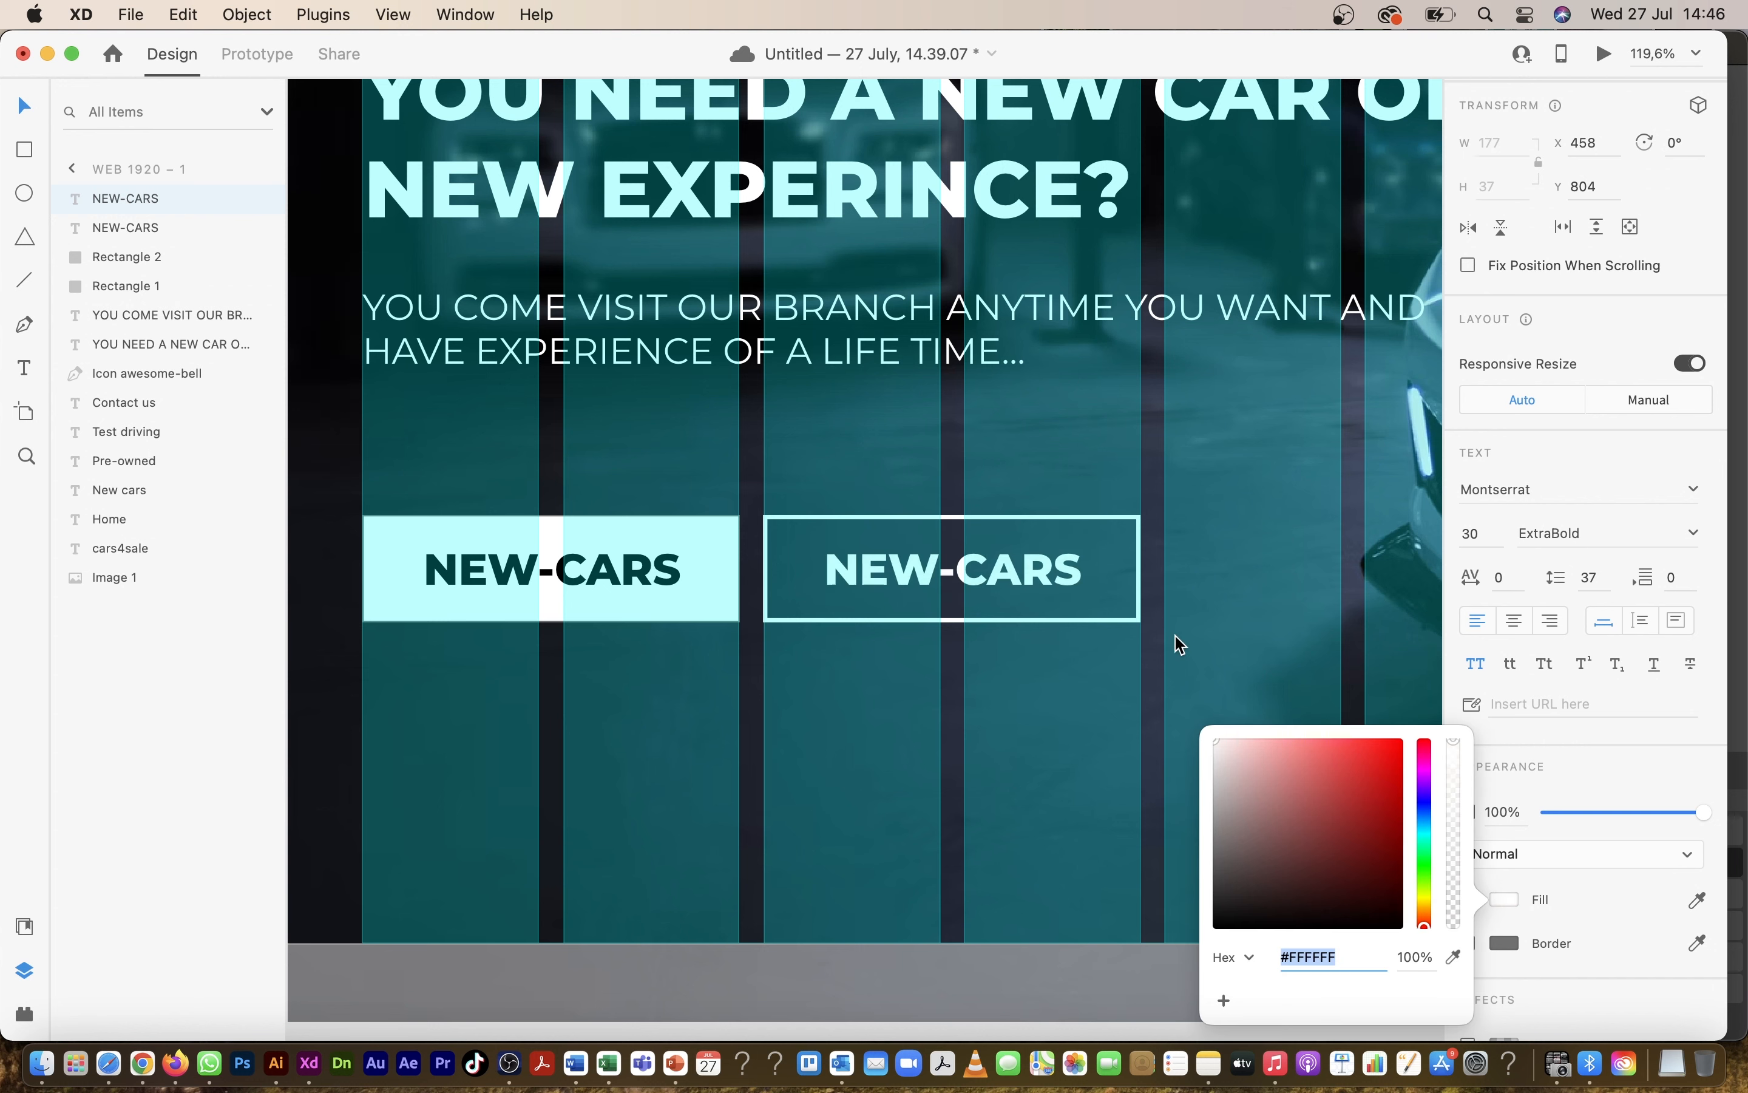
Step: Replace the outlined button's label text with "PRE-OWNED"
double_click(1034, 581)
click(967, 577)
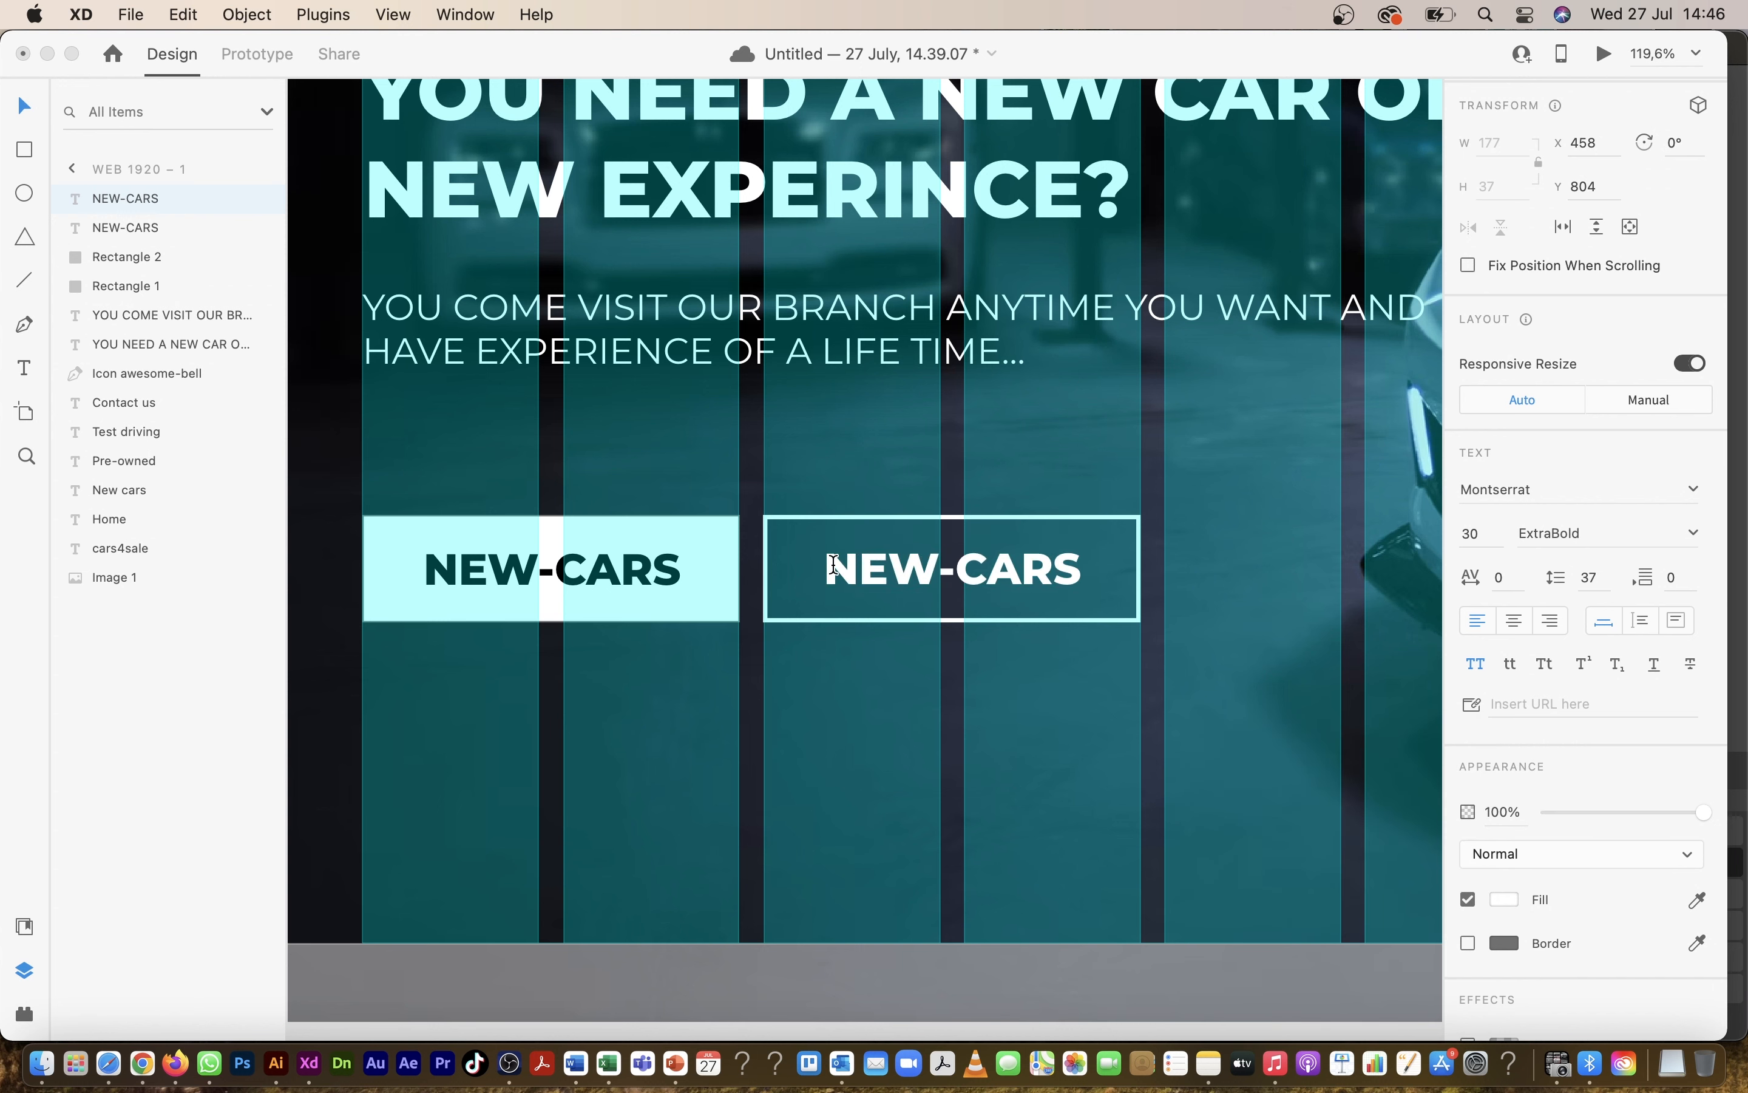
drag(827, 571, 1176, 580)
text(PRE)
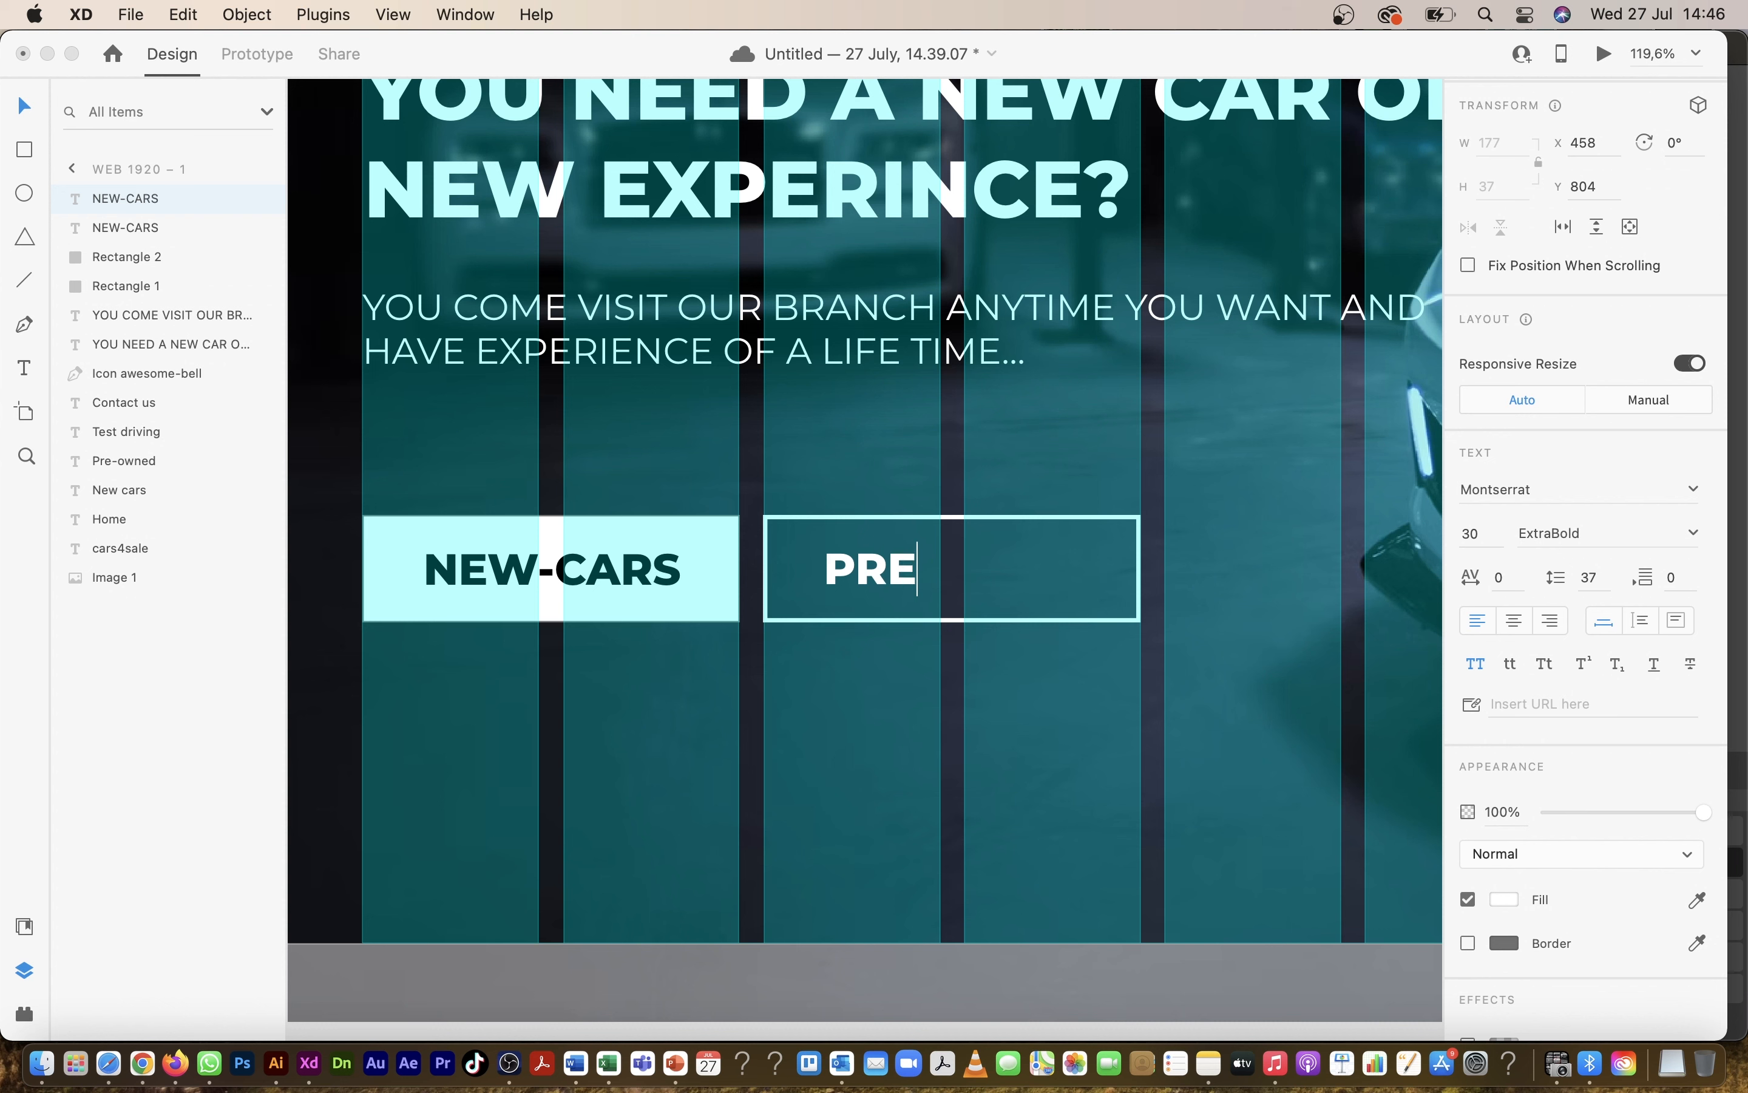
text(-OWENED)
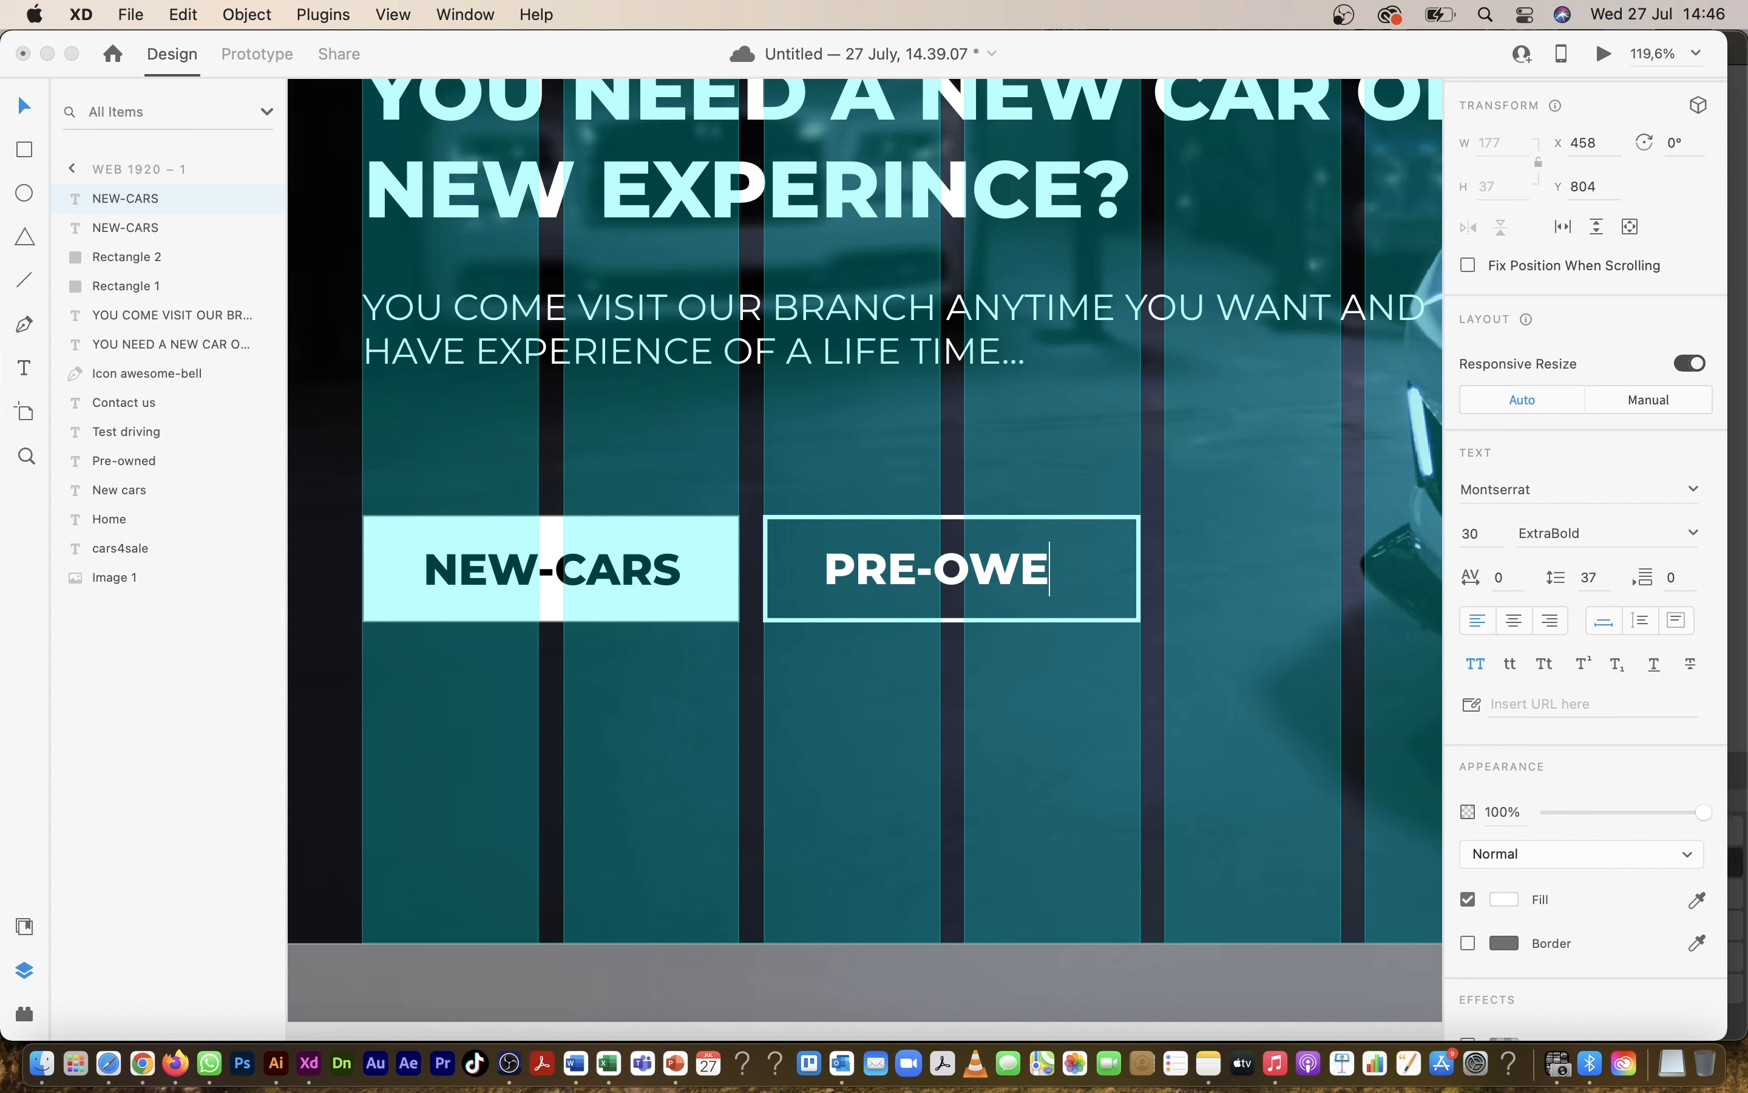
click(1048, 580)
key(BackSpace)
click(26, 105)
Step: Centre the PRE-OWNED label inside the outlined rectangle at X 444, Y 804
drag(1058, 589, 1038, 589)
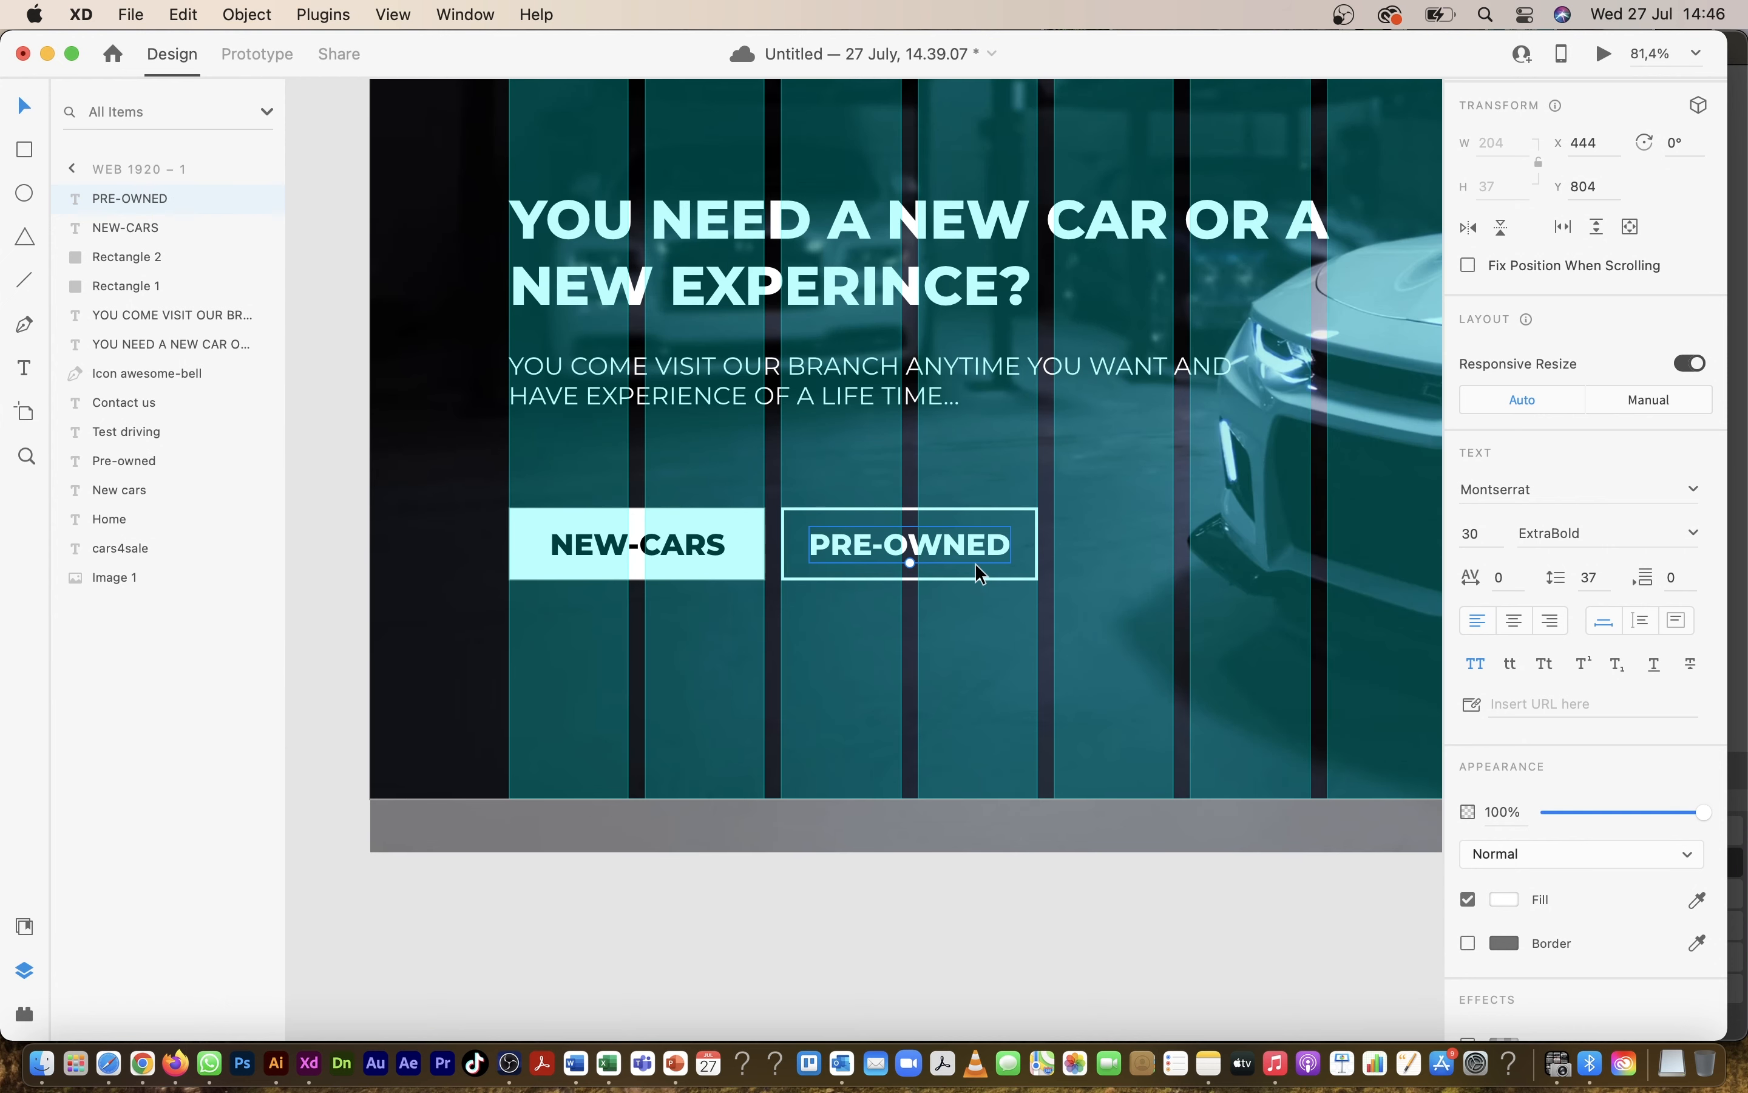
drag(931, 568, 925, 556)
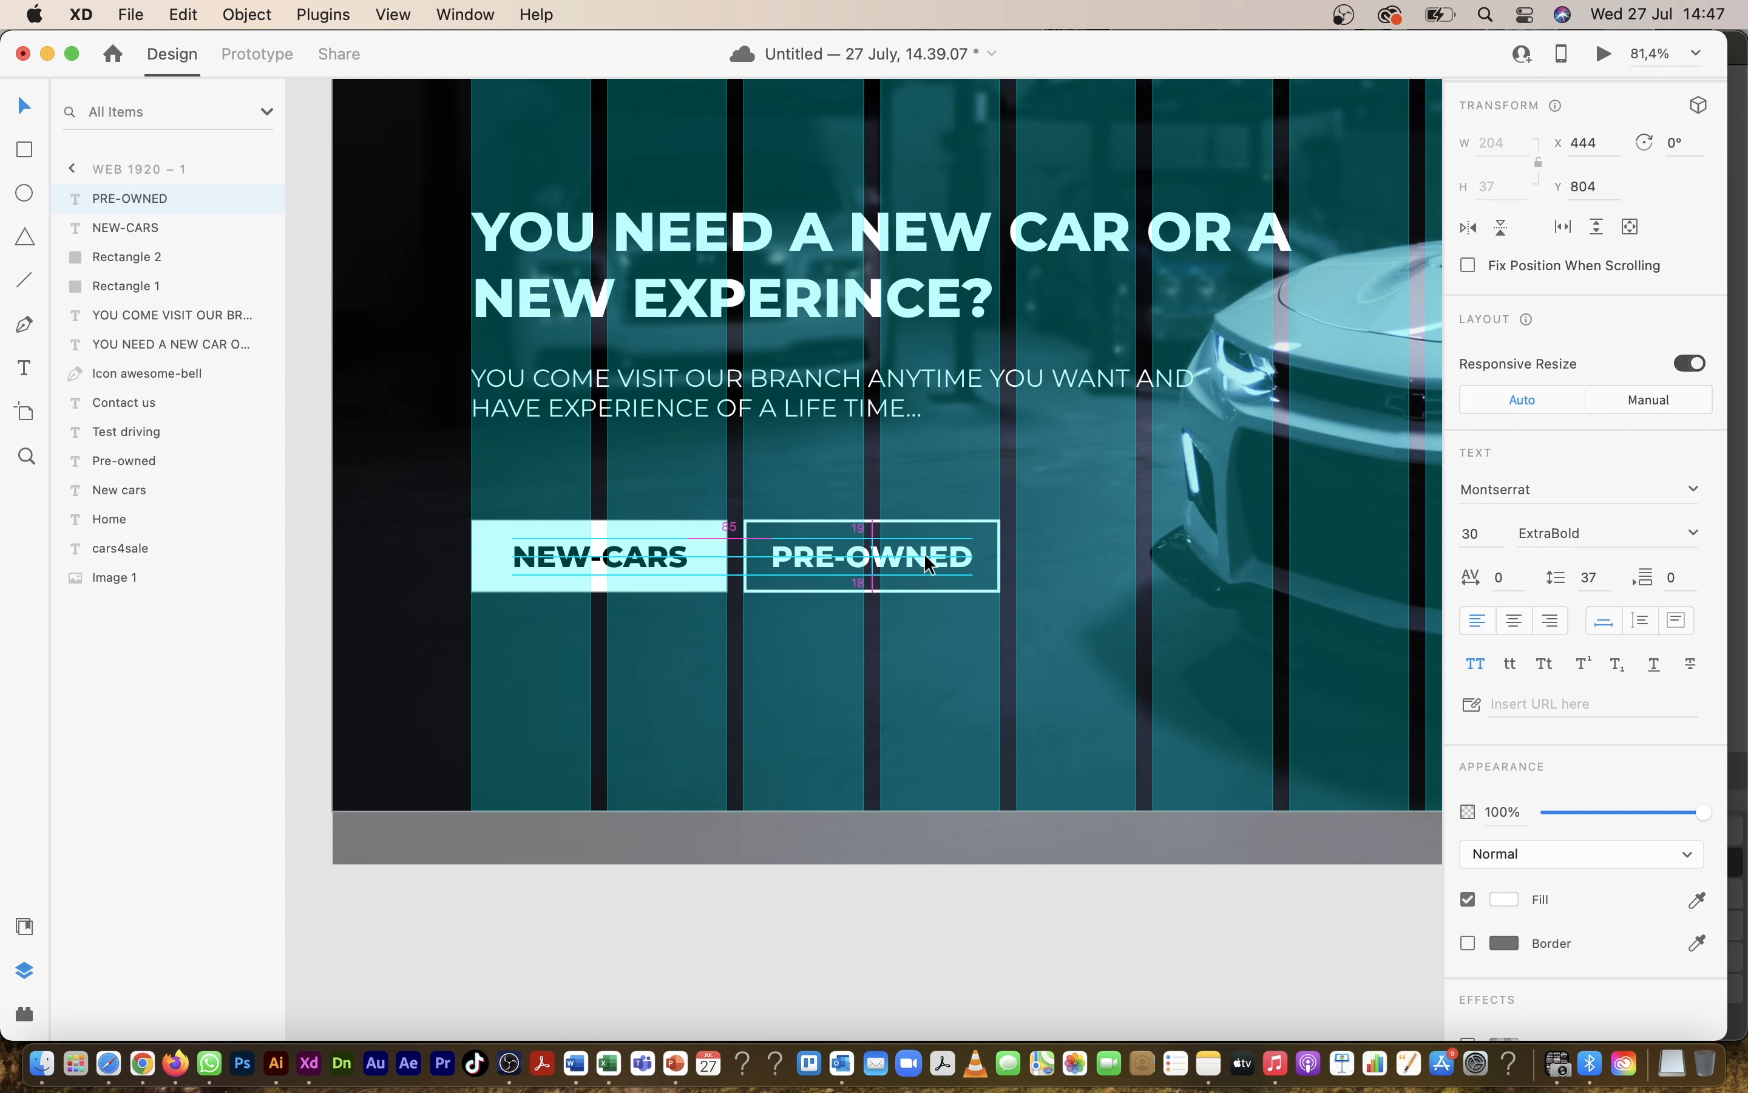
drag(923, 553, 923, 553)
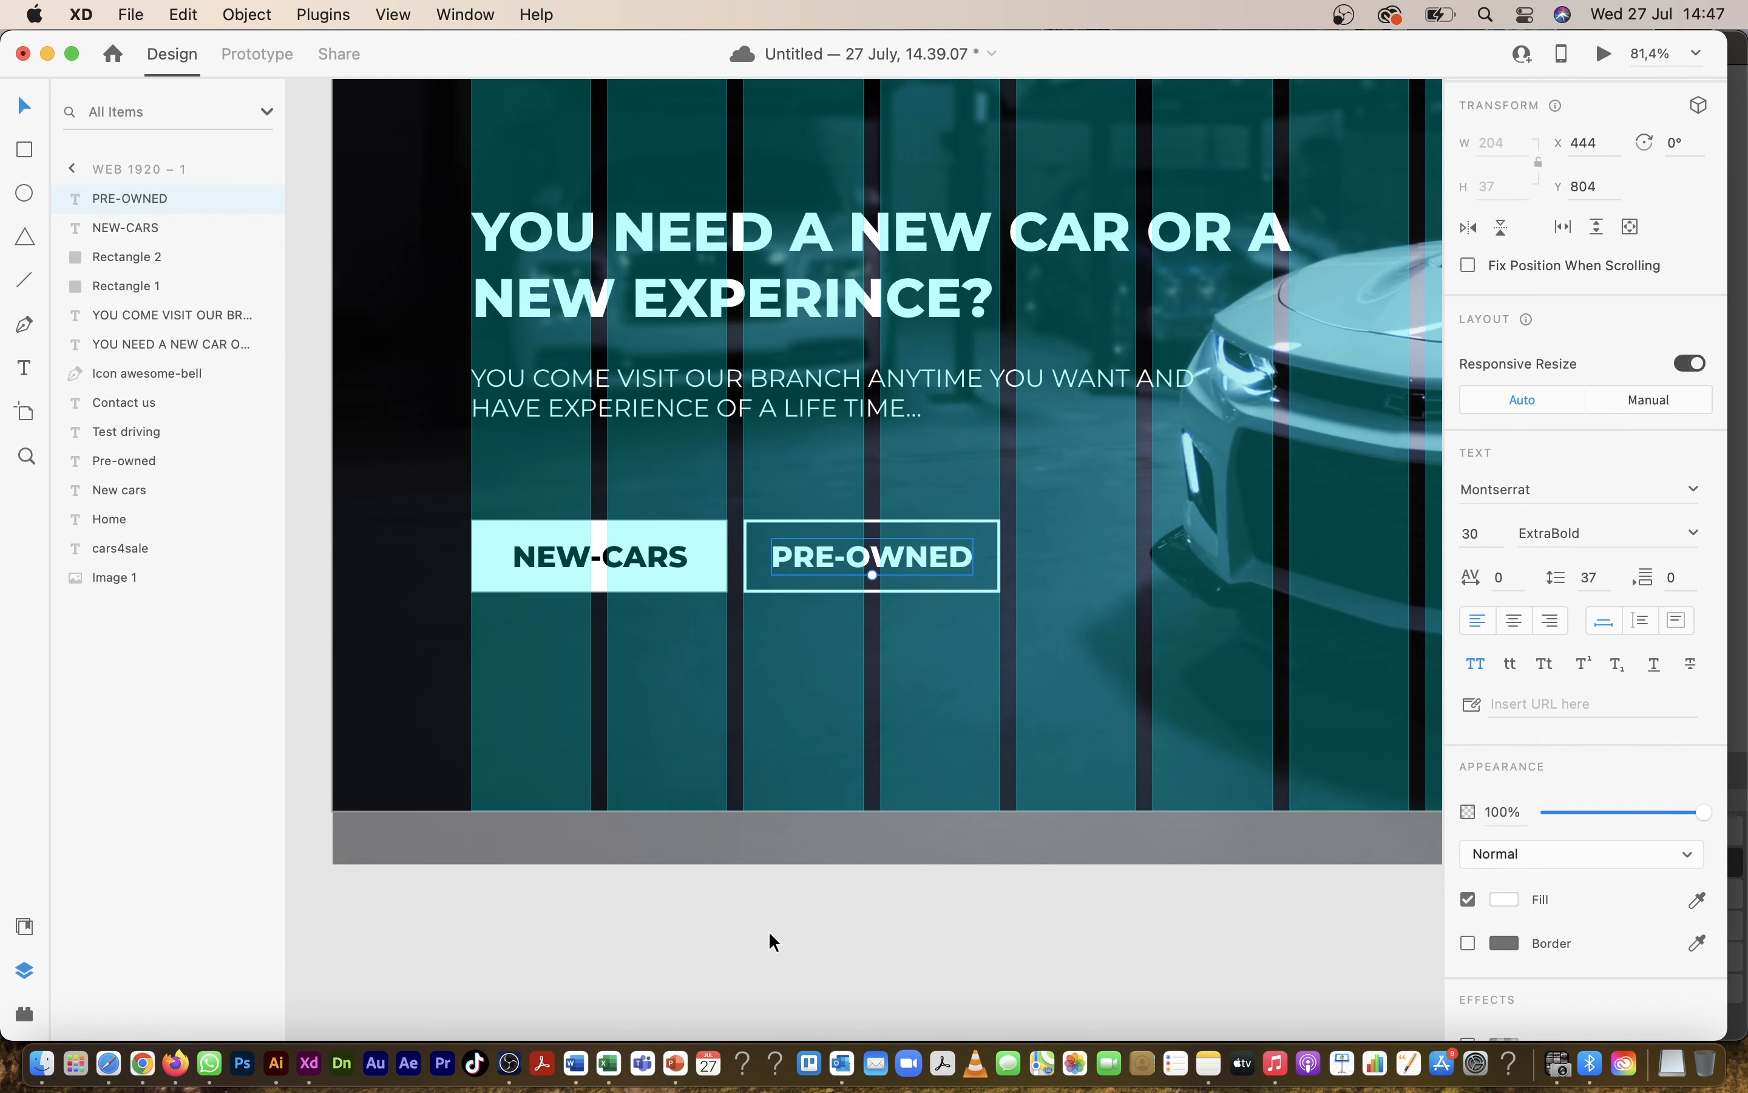
Step: Move both buttons and their labels together up closer to the paragraph, to X 140, Y 745
scroll(769, 931, down, 3)
shift+click(635, 570)
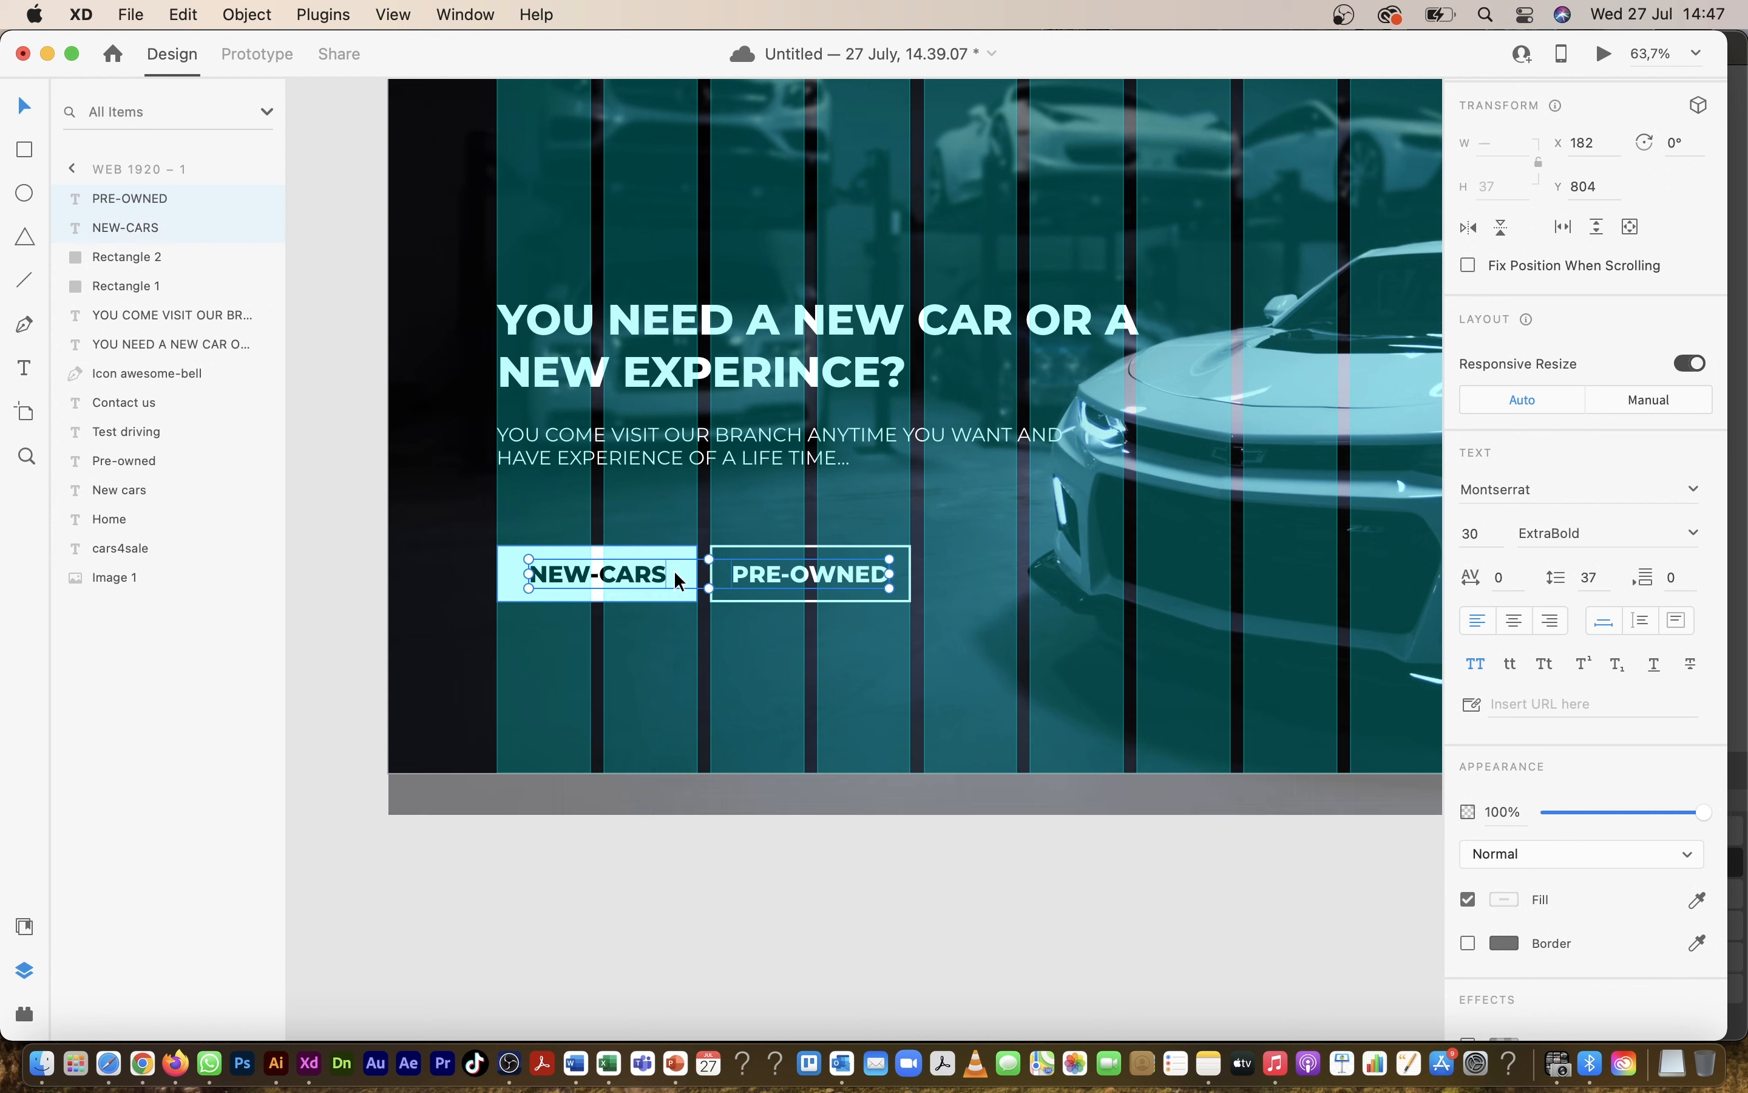
shift+click(683, 548)
shift+click(759, 546)
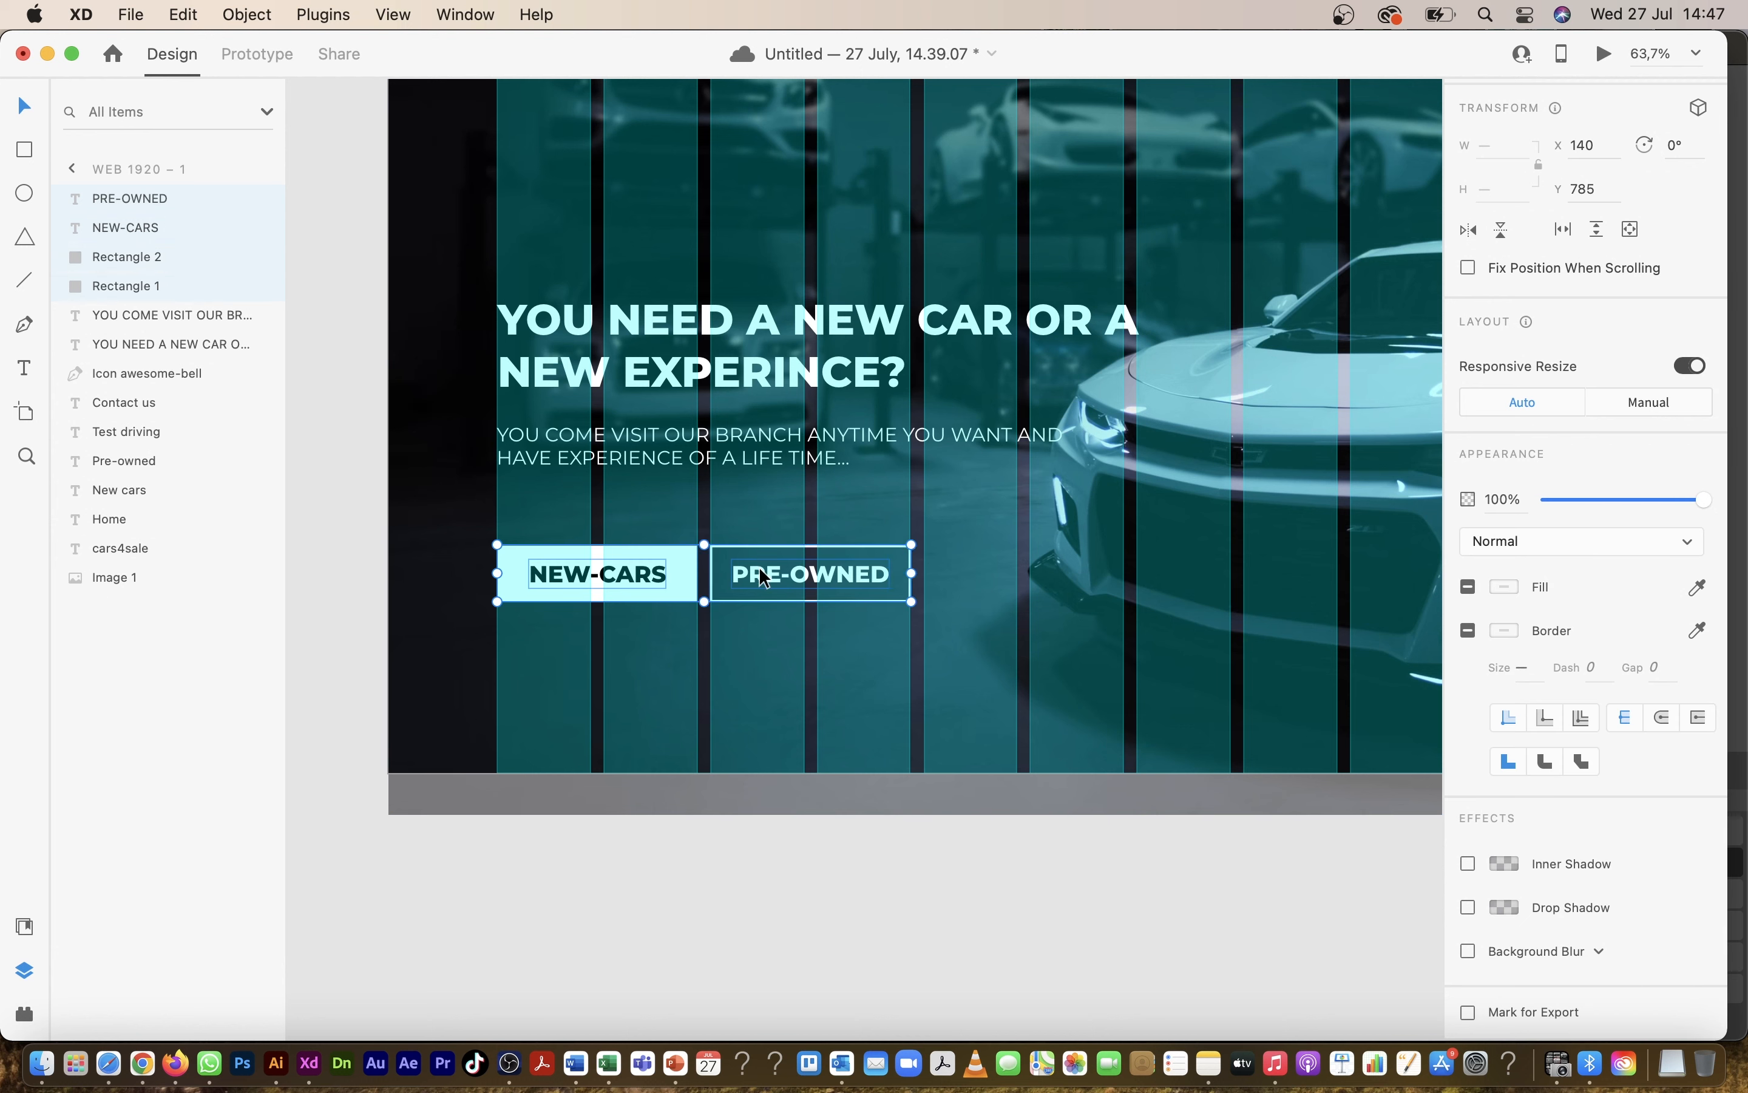
drag(759, 562, 760, 542)
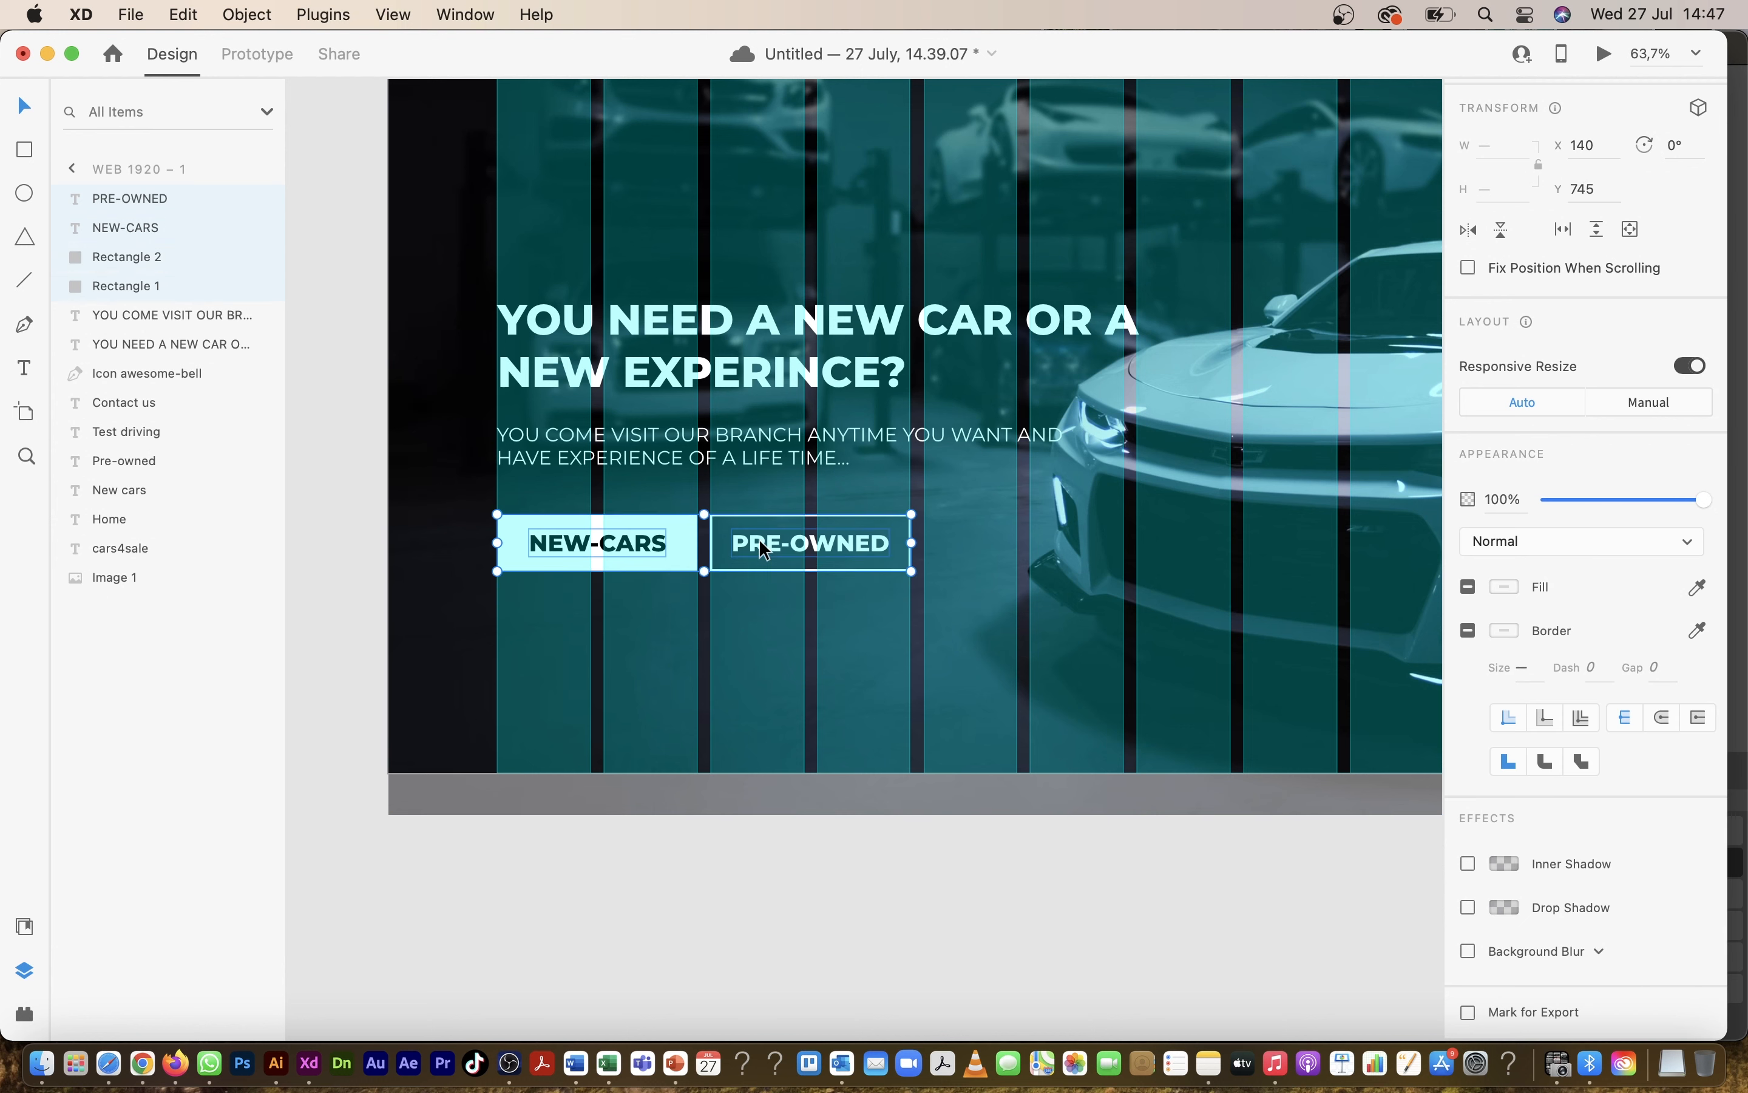
click(609, 437)
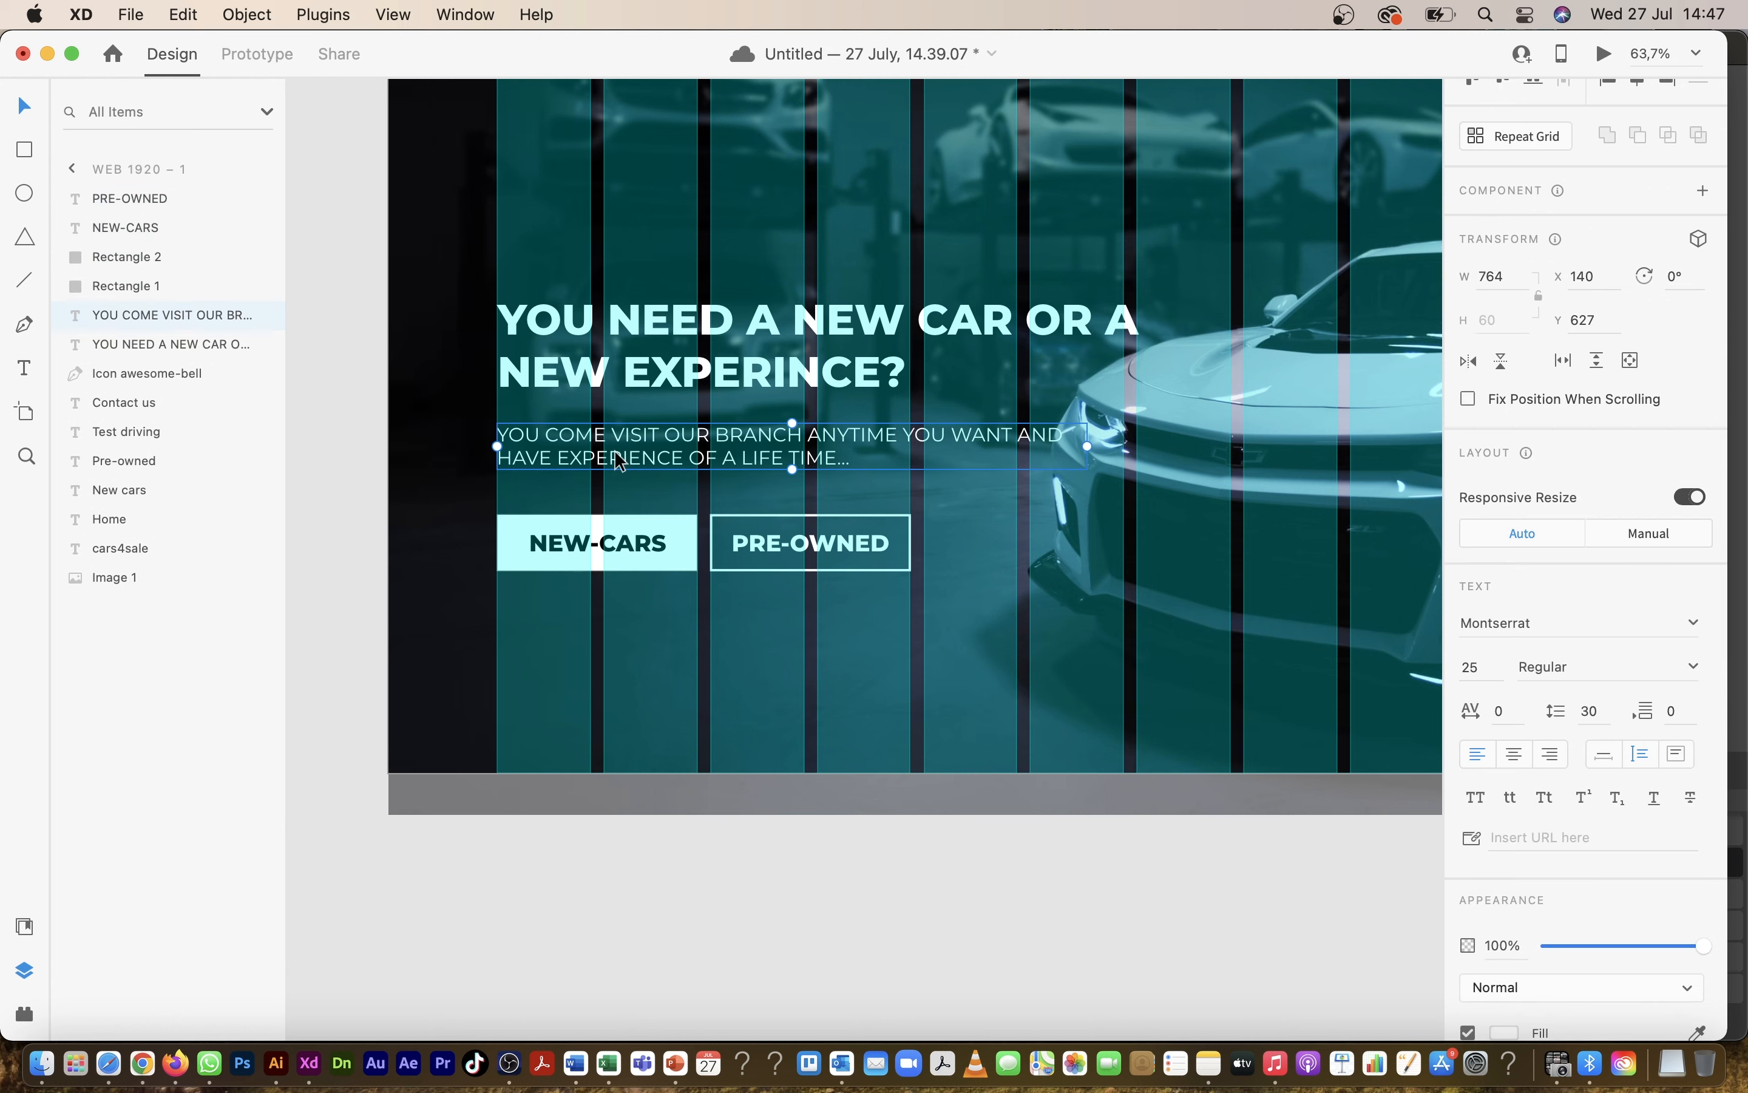
Step: Distribute the headline, paragraph and filled button rectangle evenly in the vertical direction, and shift the paragraph slightly up to Y 632
shift+click(627, 538)
shift+click(646, 366)
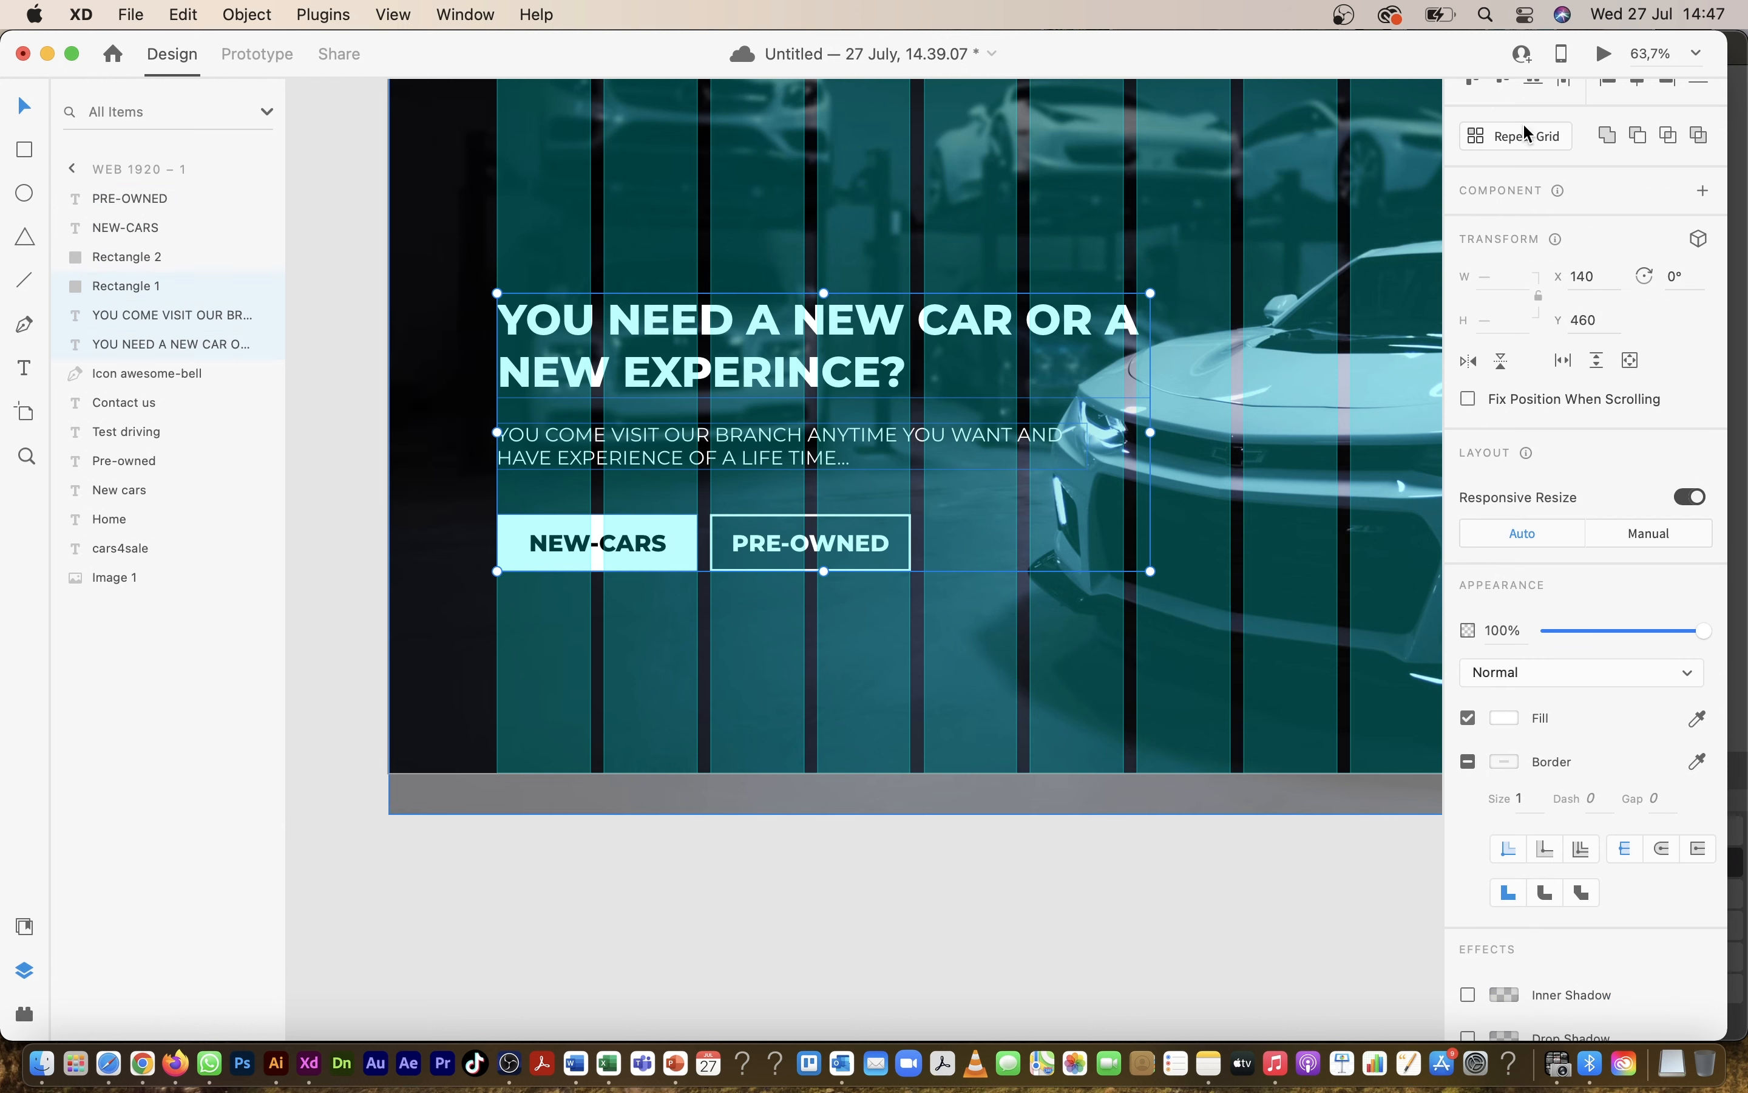
scroll(1573, 179, up, 2)
click(1702, 107)
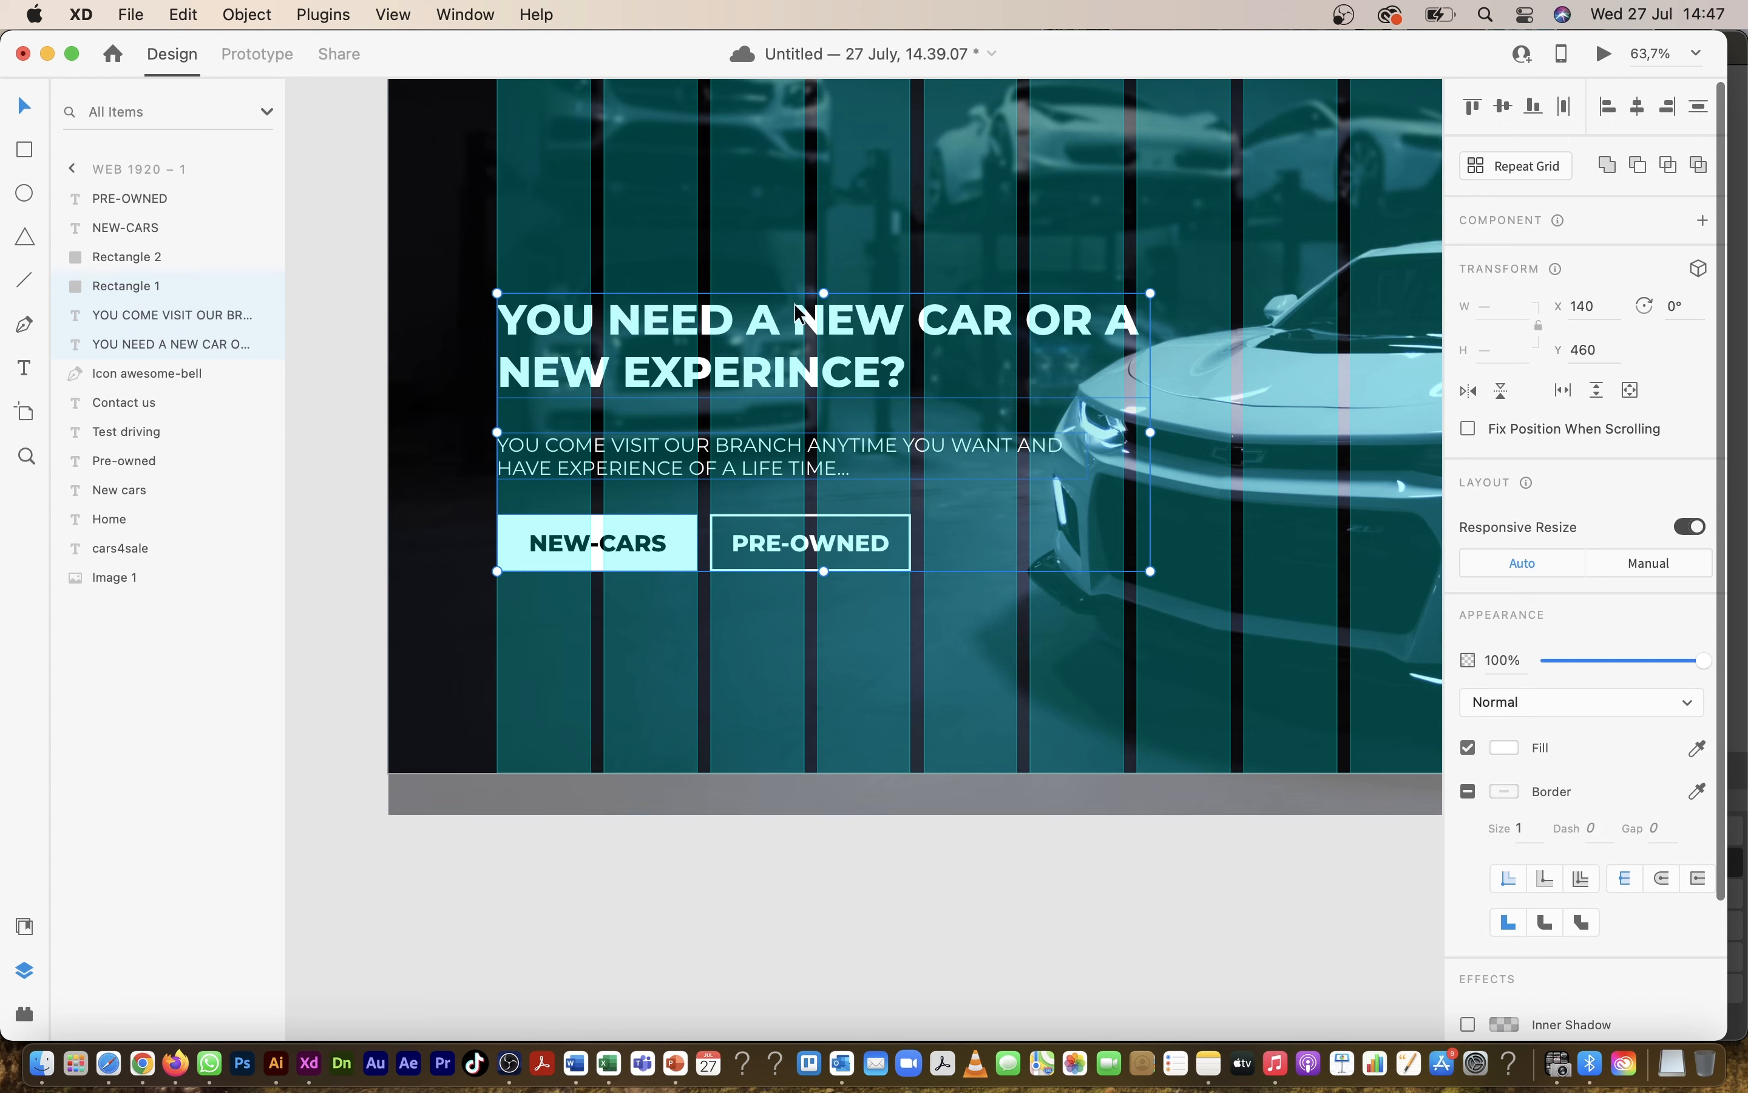
click(374, 473)
drag(641, 467, 641, 460)
scroll(605, 589, up, 1)
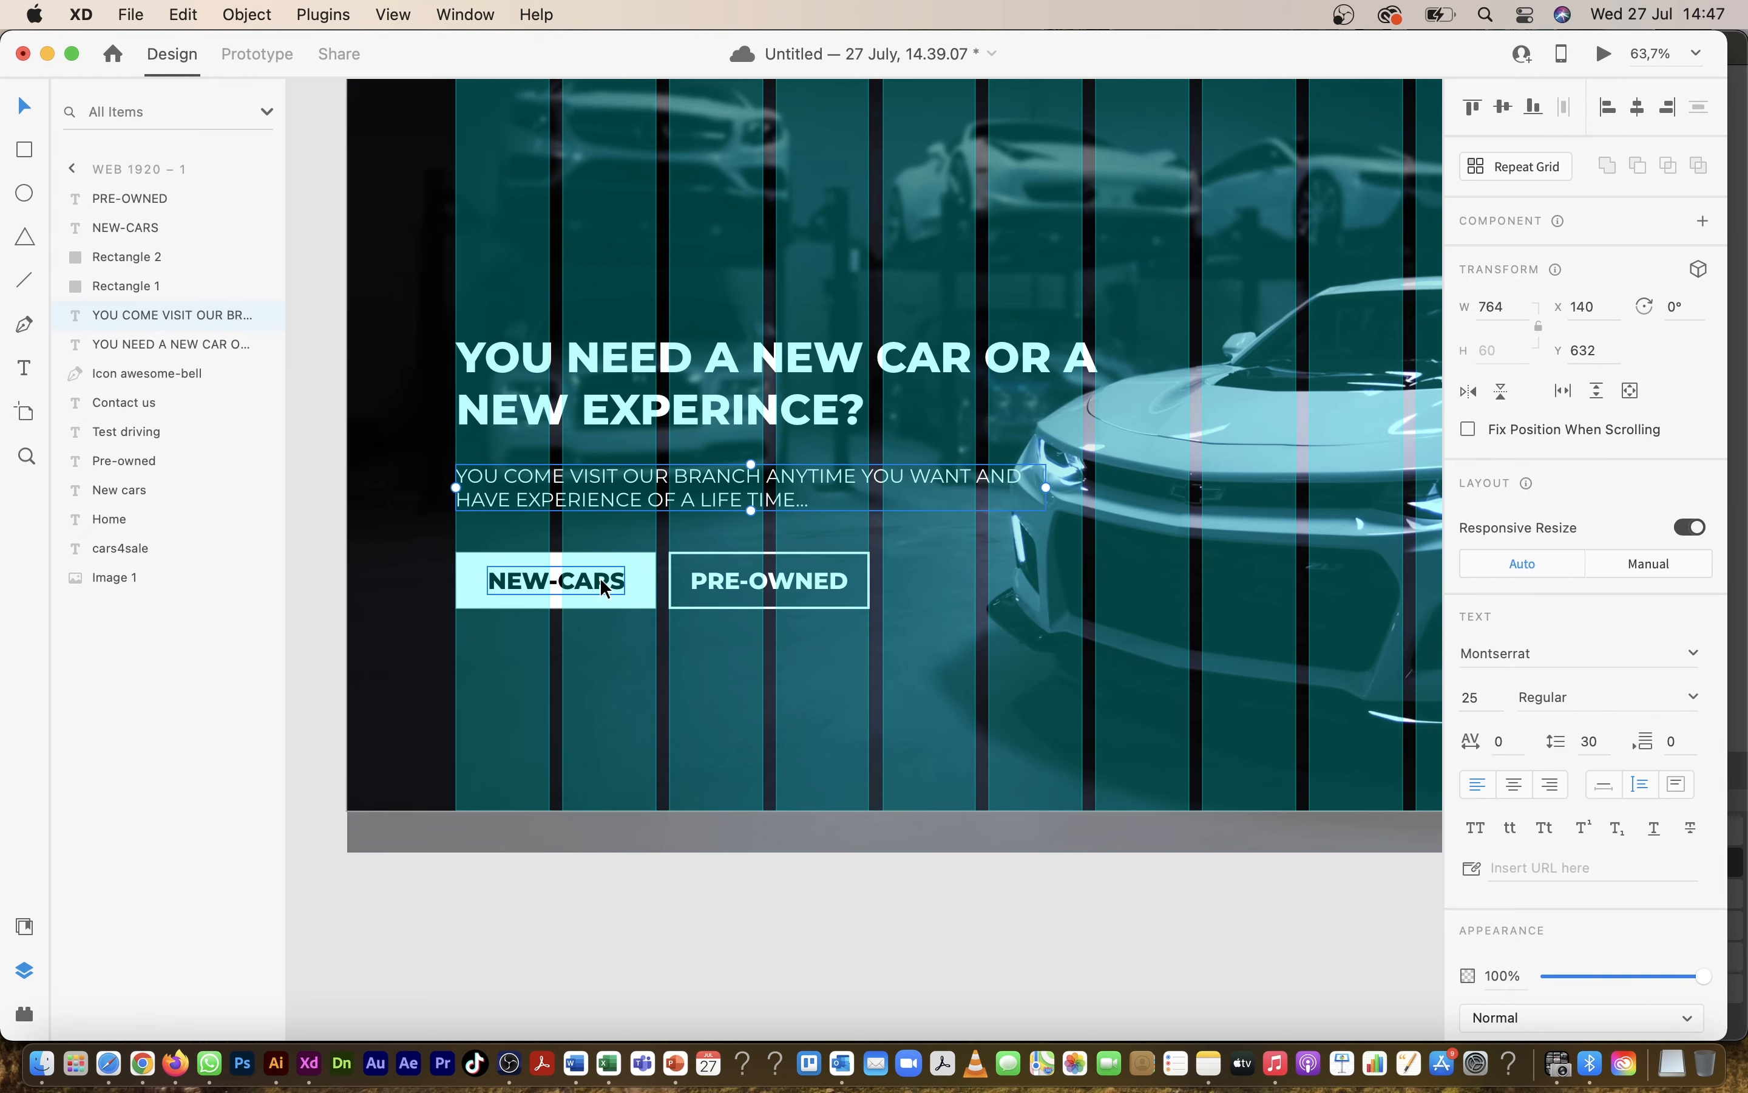
Step: Draw a horizontal line 122 px wide below the PRE-OWNED button at X 554, Y 983
scroll(605, 589, down, 4)
scroll(605, 588, right, 2)
scroll(605, 589, up, 1)
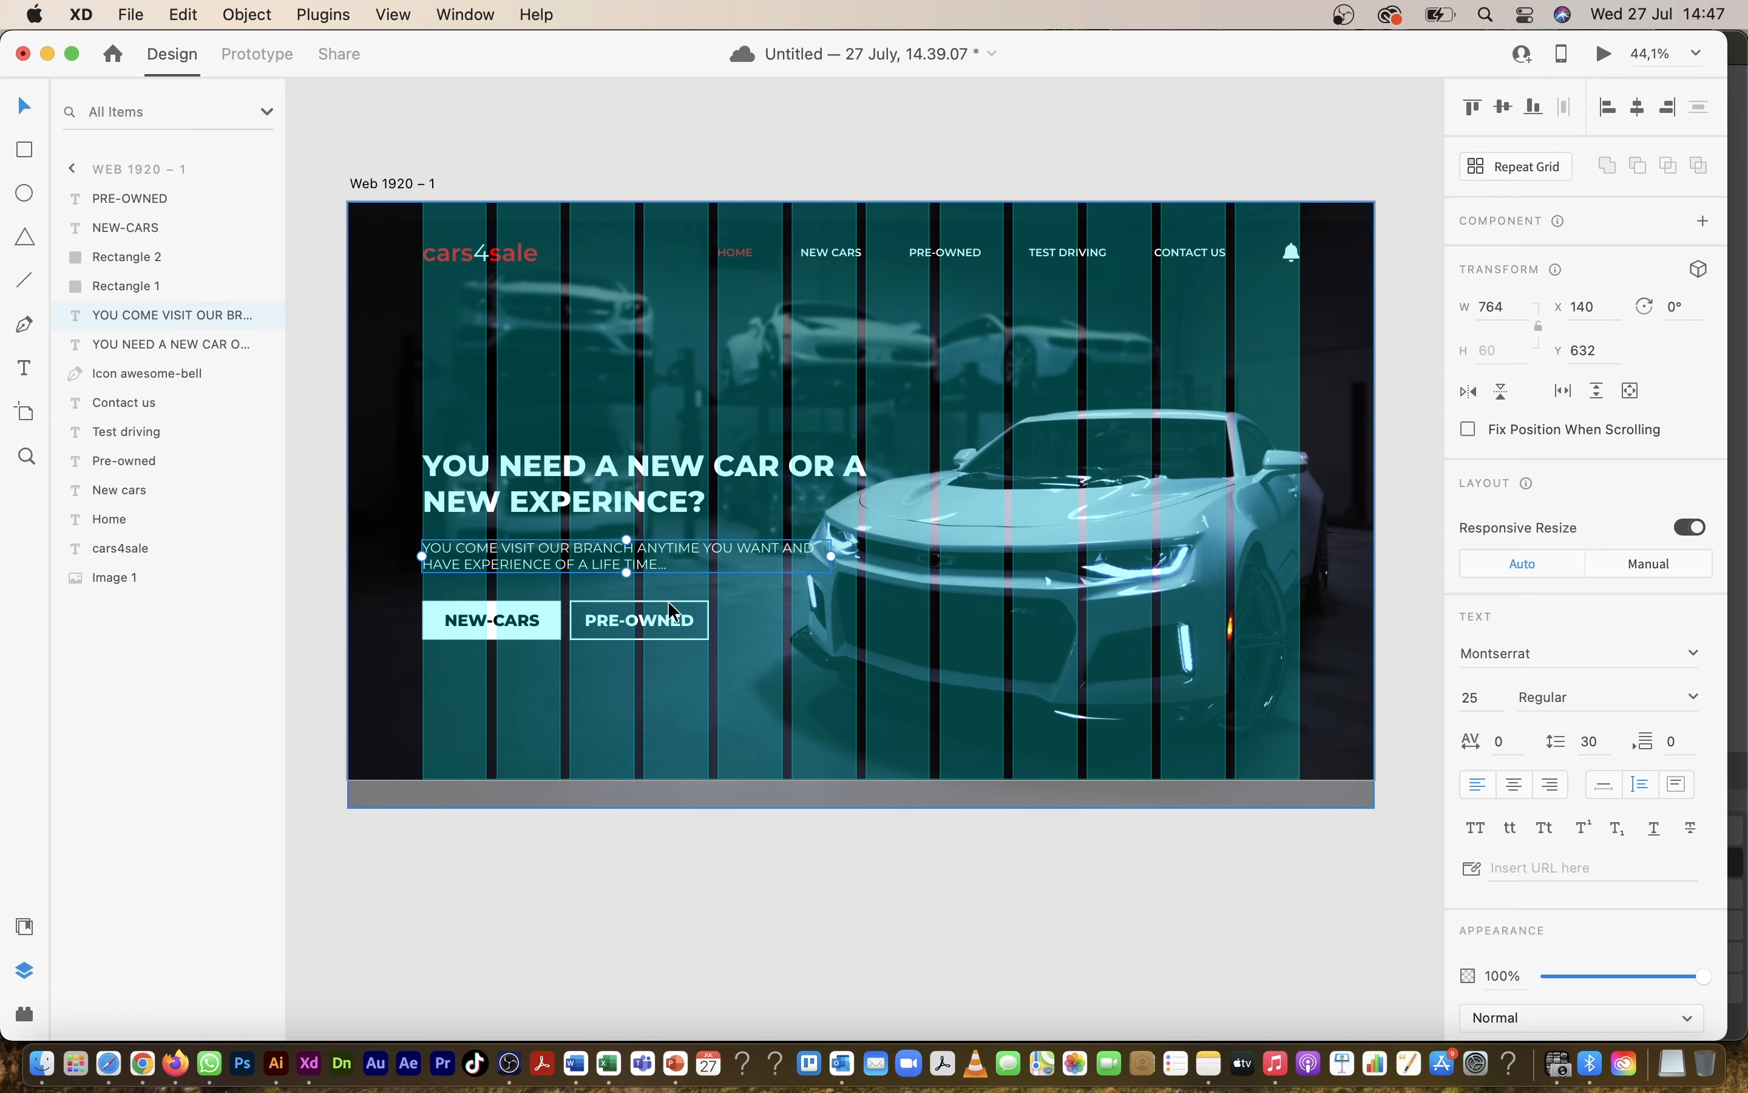
scroll(771, 729, up, 1)
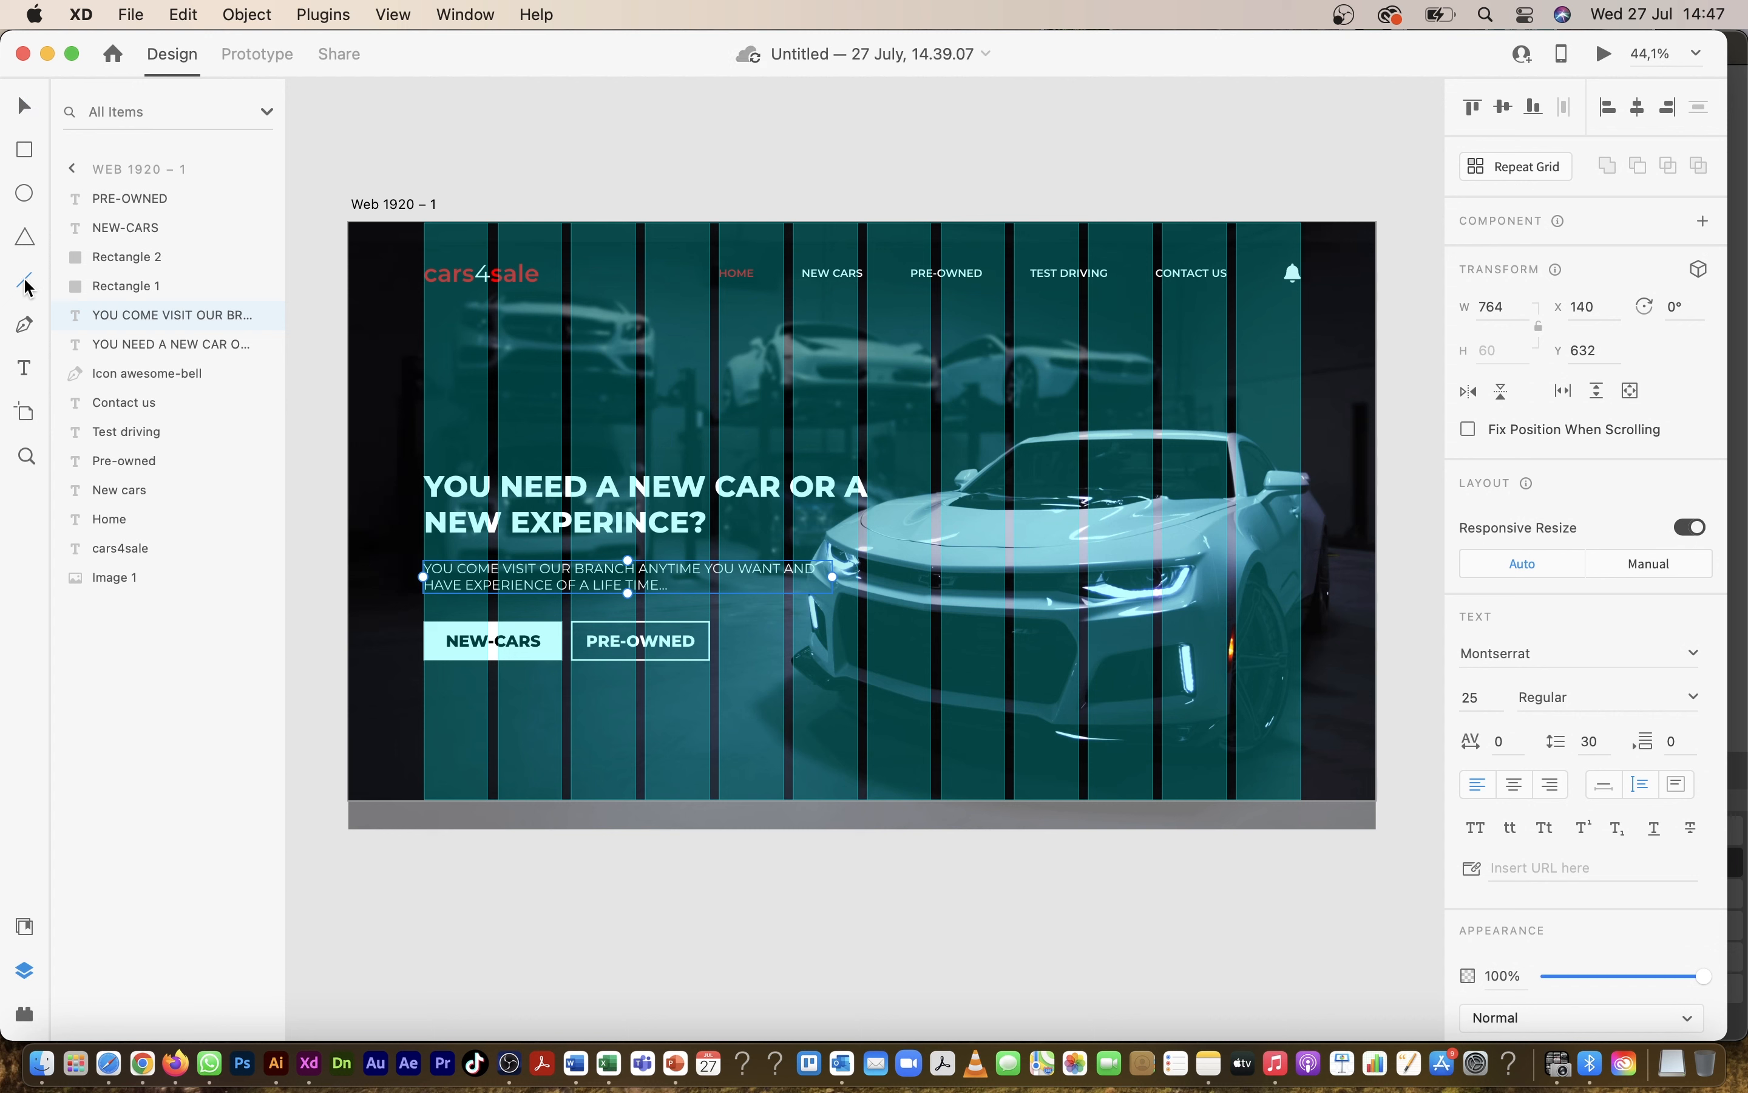
click(26, 284)
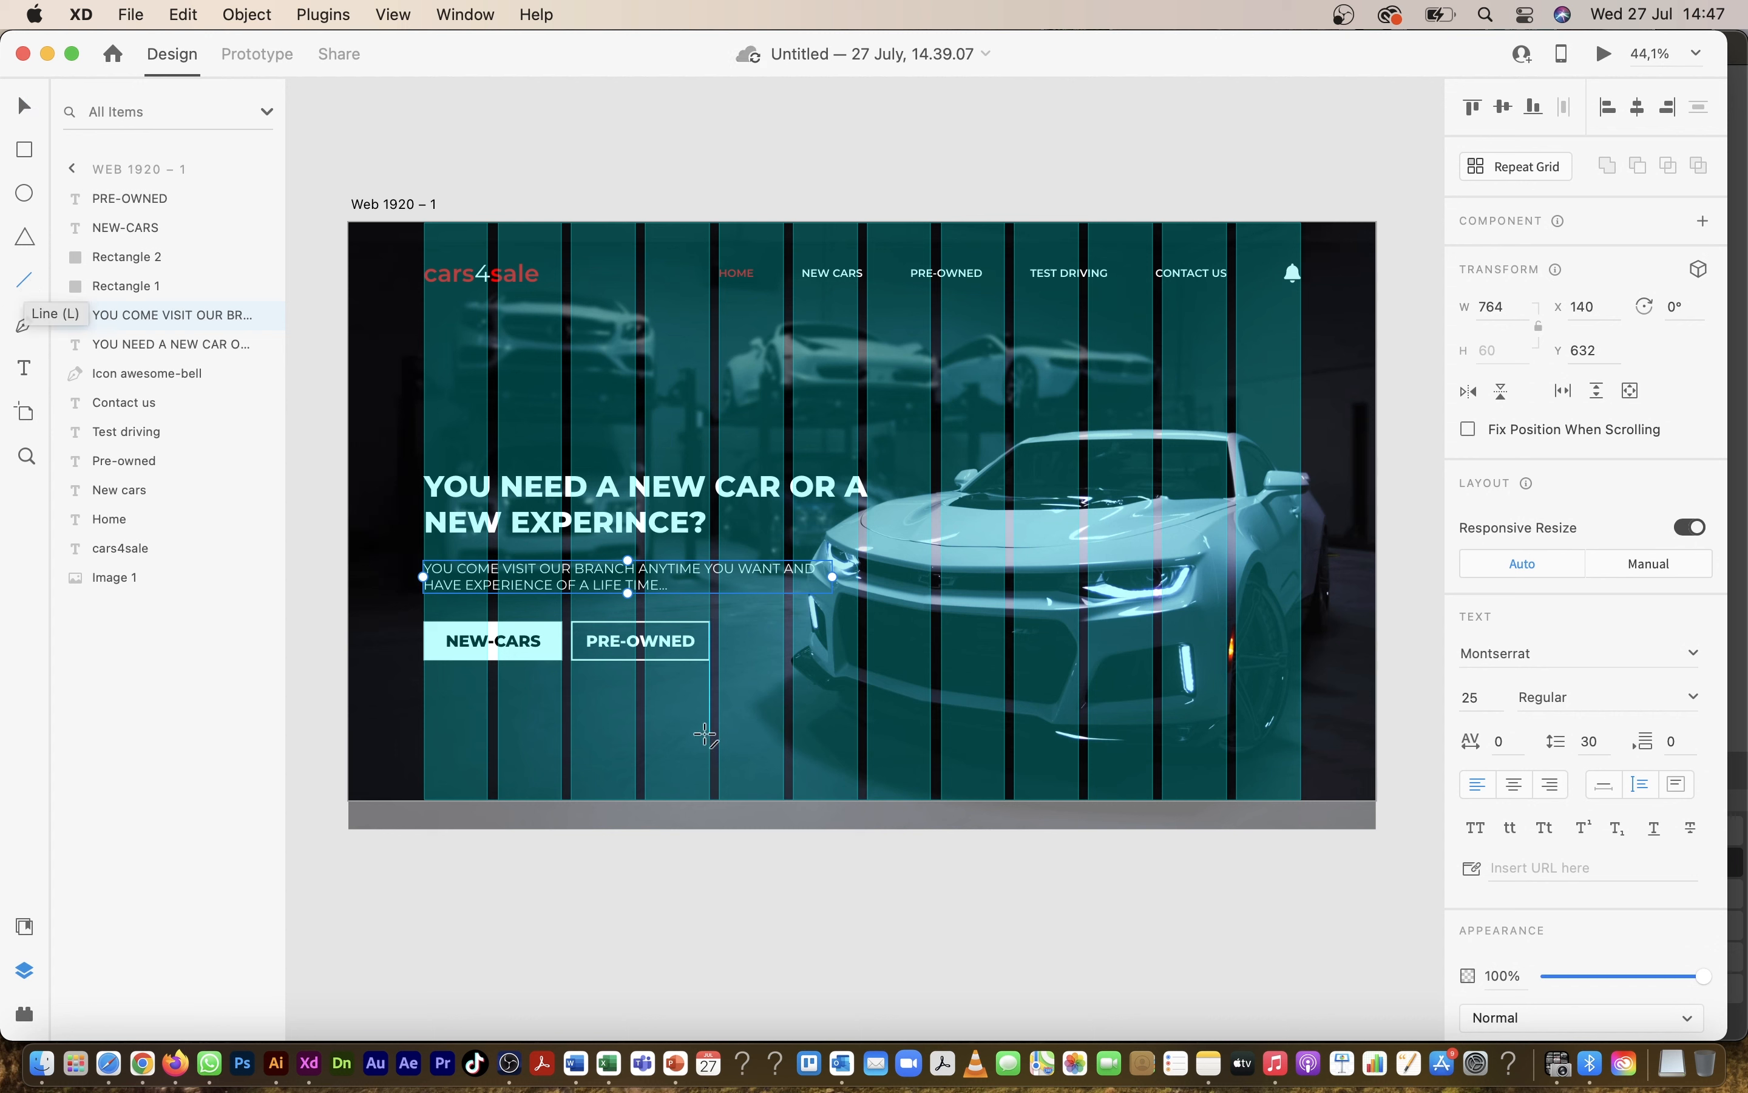
mouse_move(646, 748)
mouse_down()
mouse_move(729, 748)
mouse_move(711, 749)
mouse_up()
click(22, 107)
Step: Set the border size of the line below the buttons to 10
click(1526, 788)
text(3)
key(Return)
click(1538, 781)
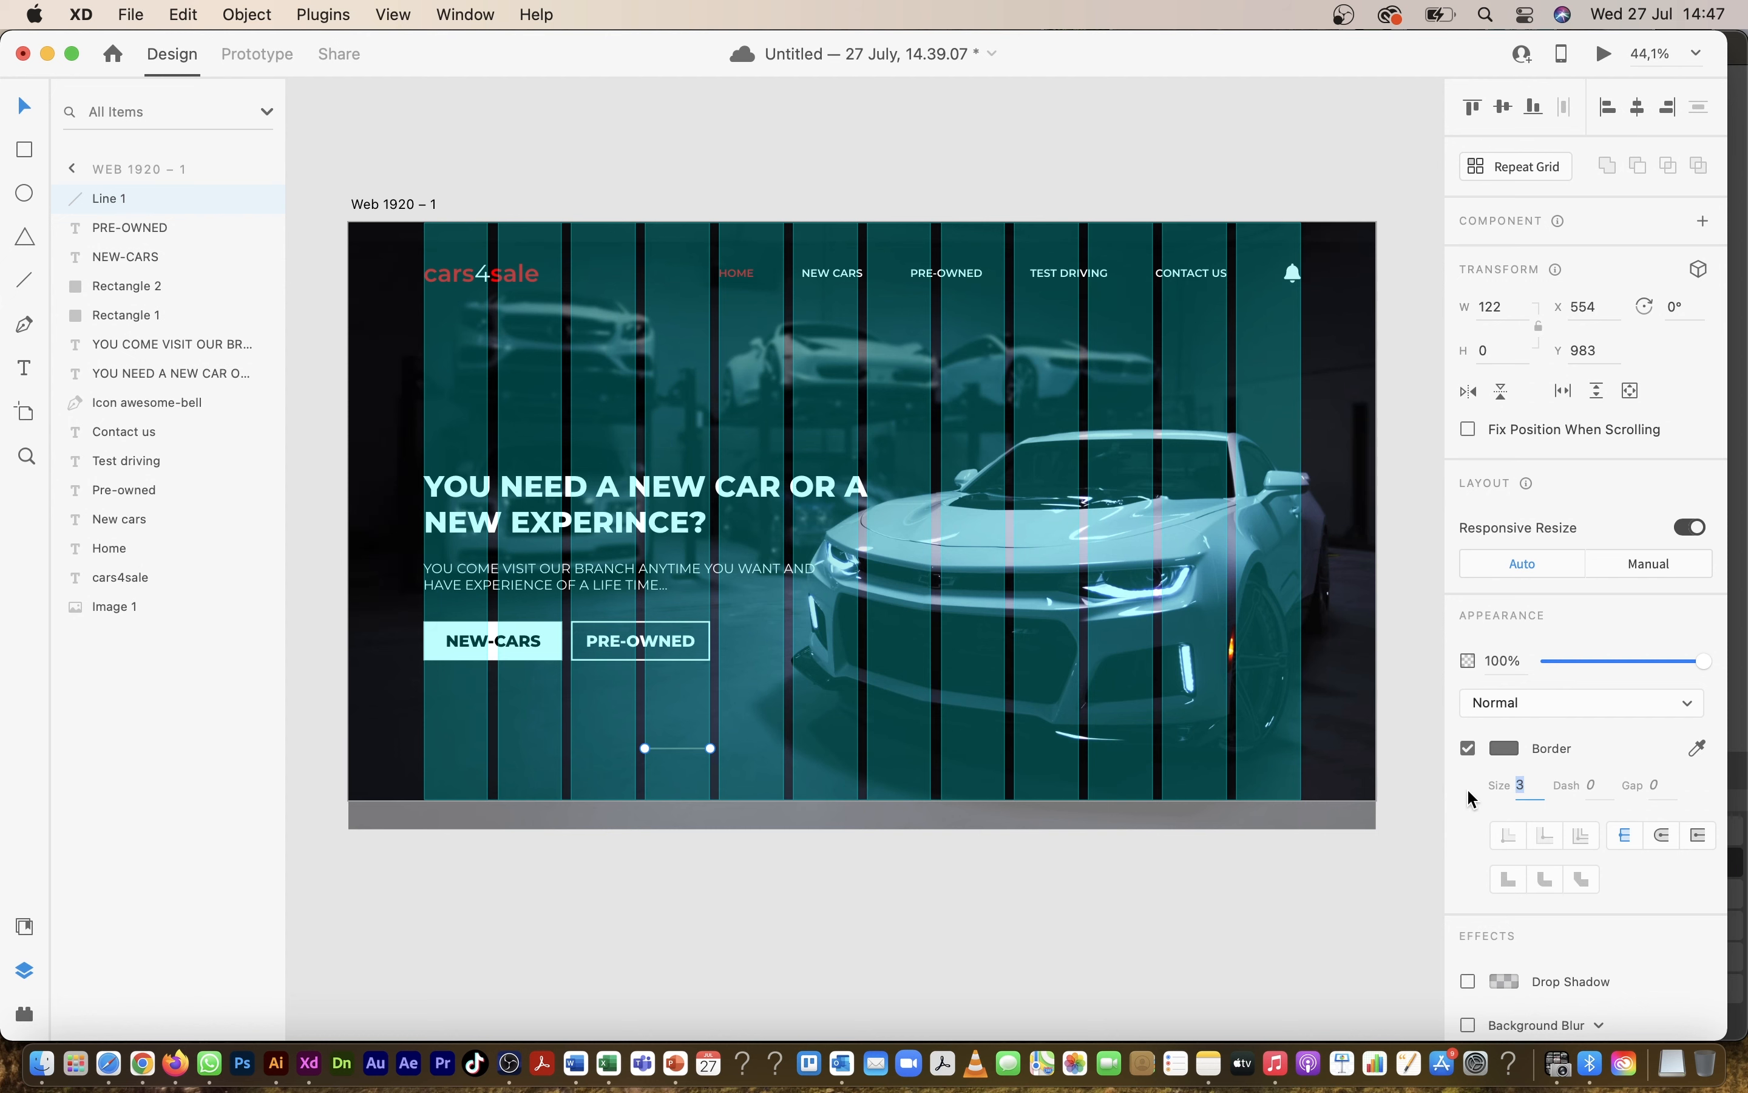
text(10)
key(Return)
scroll(916, 713, up, 5)
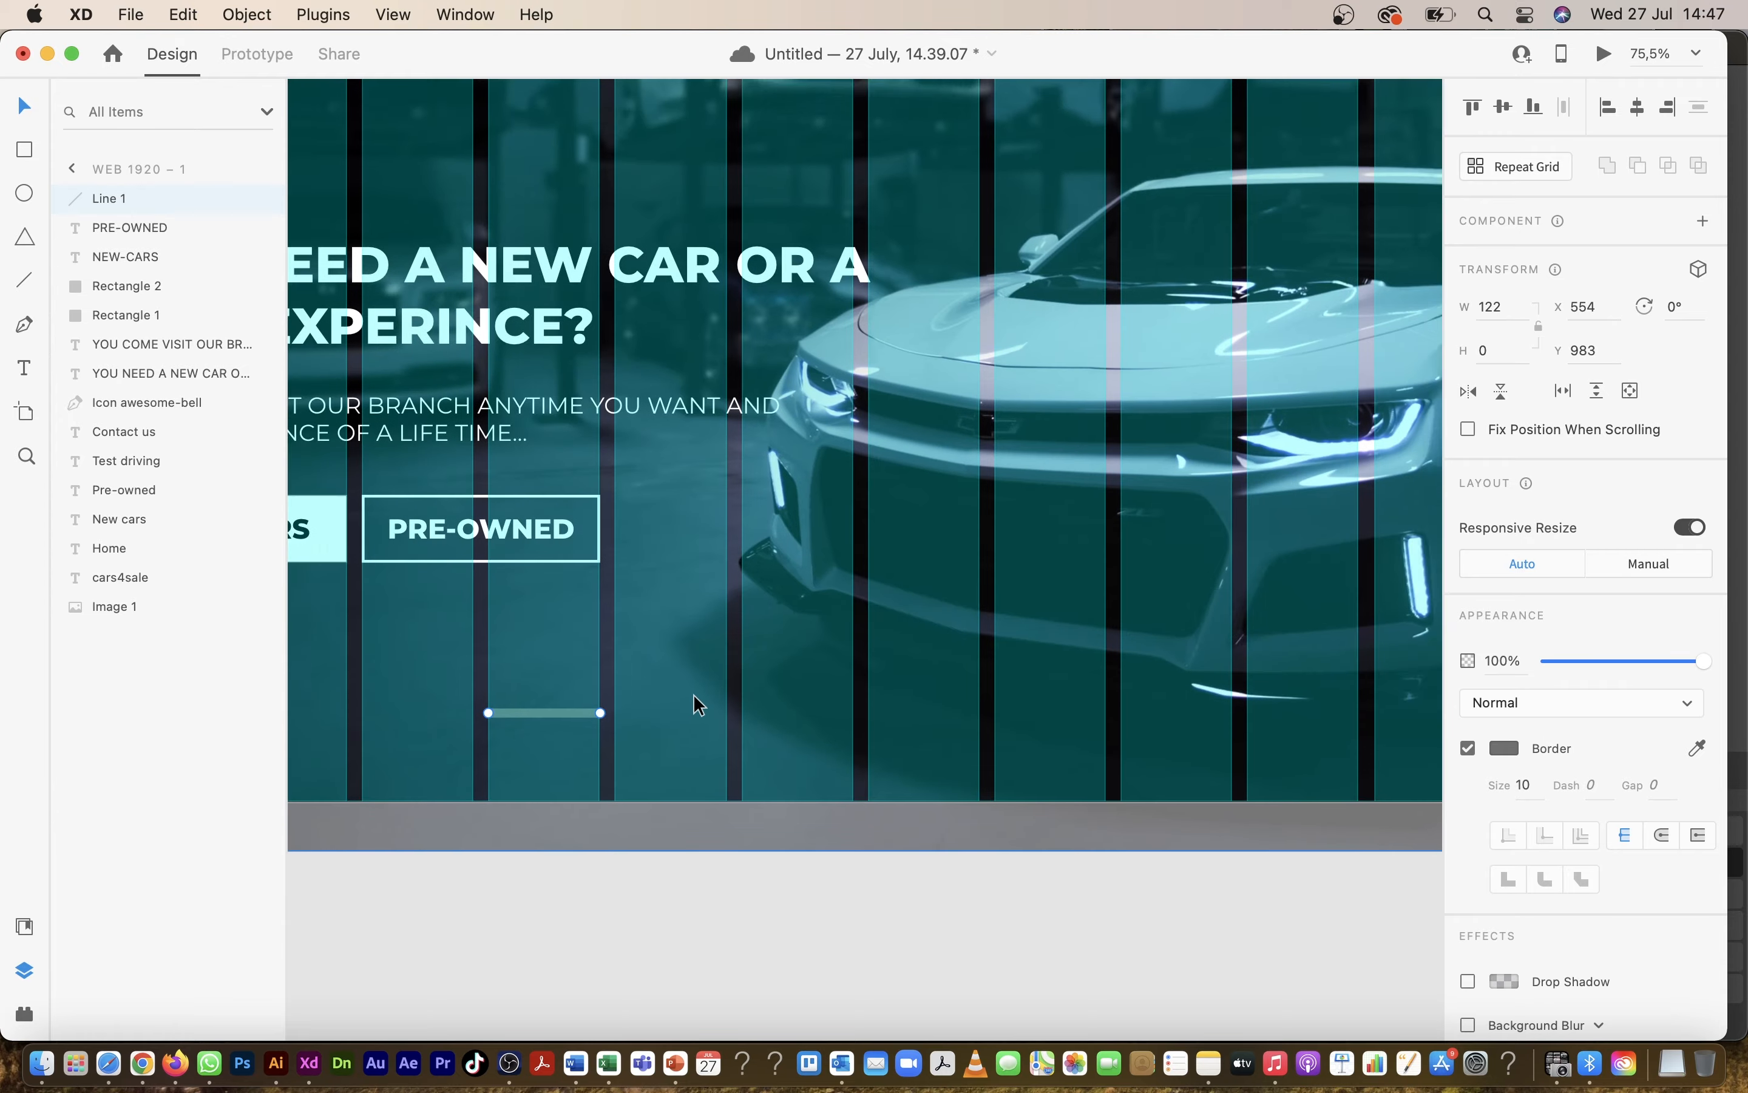
scroll(695, 705, down, 2)
scroll(661, 722, down, 2)
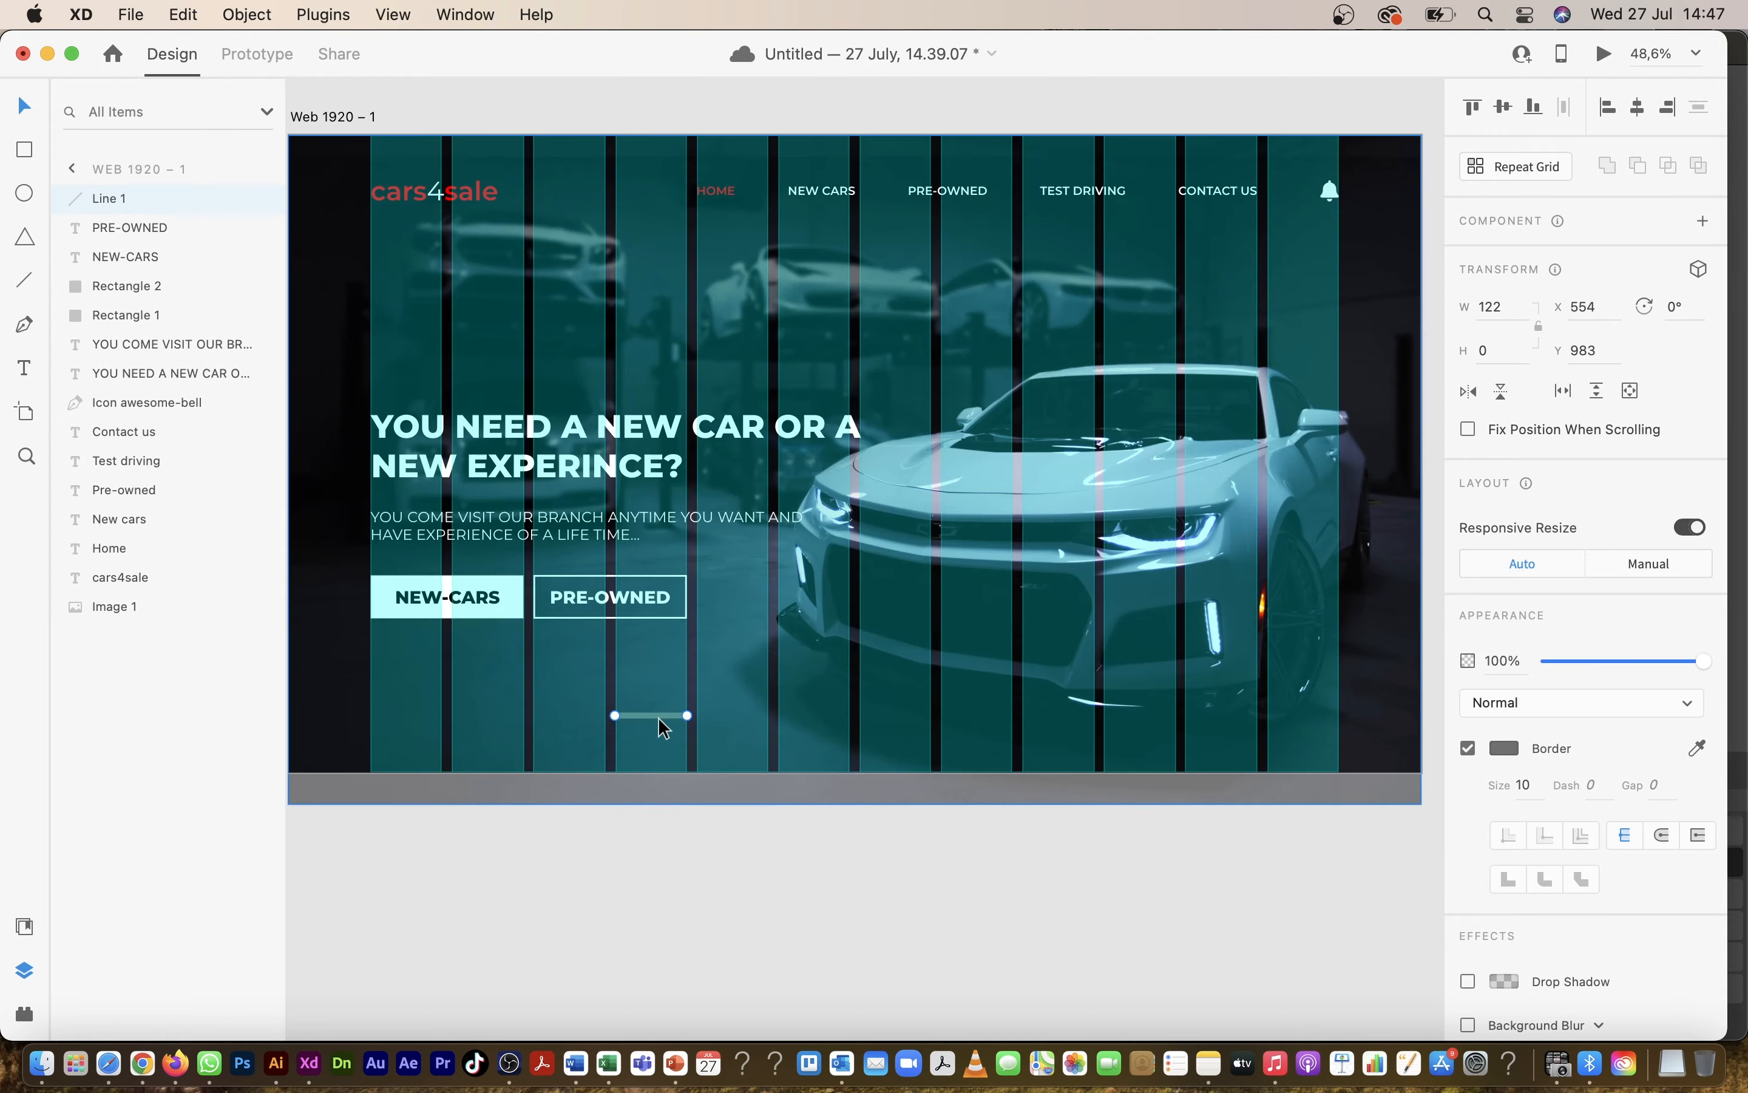
drag(659, 719, 698, 728)
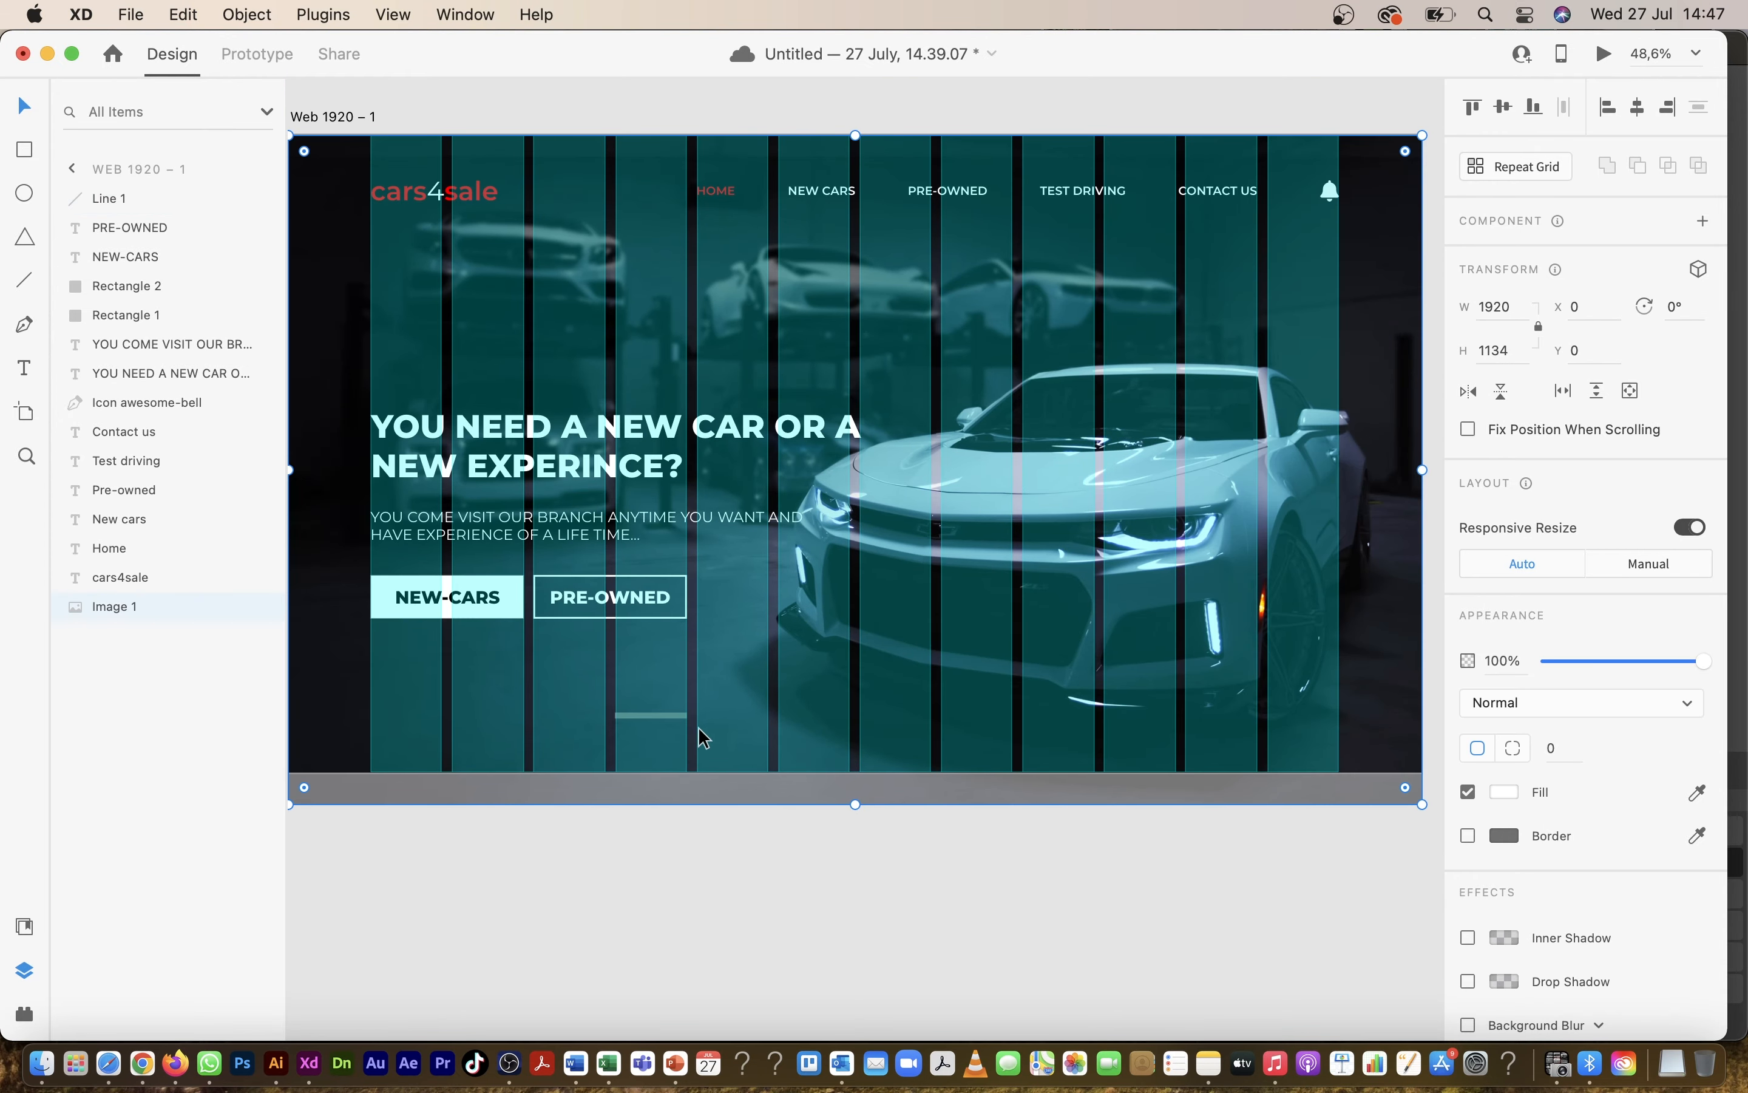
click(714, 847)
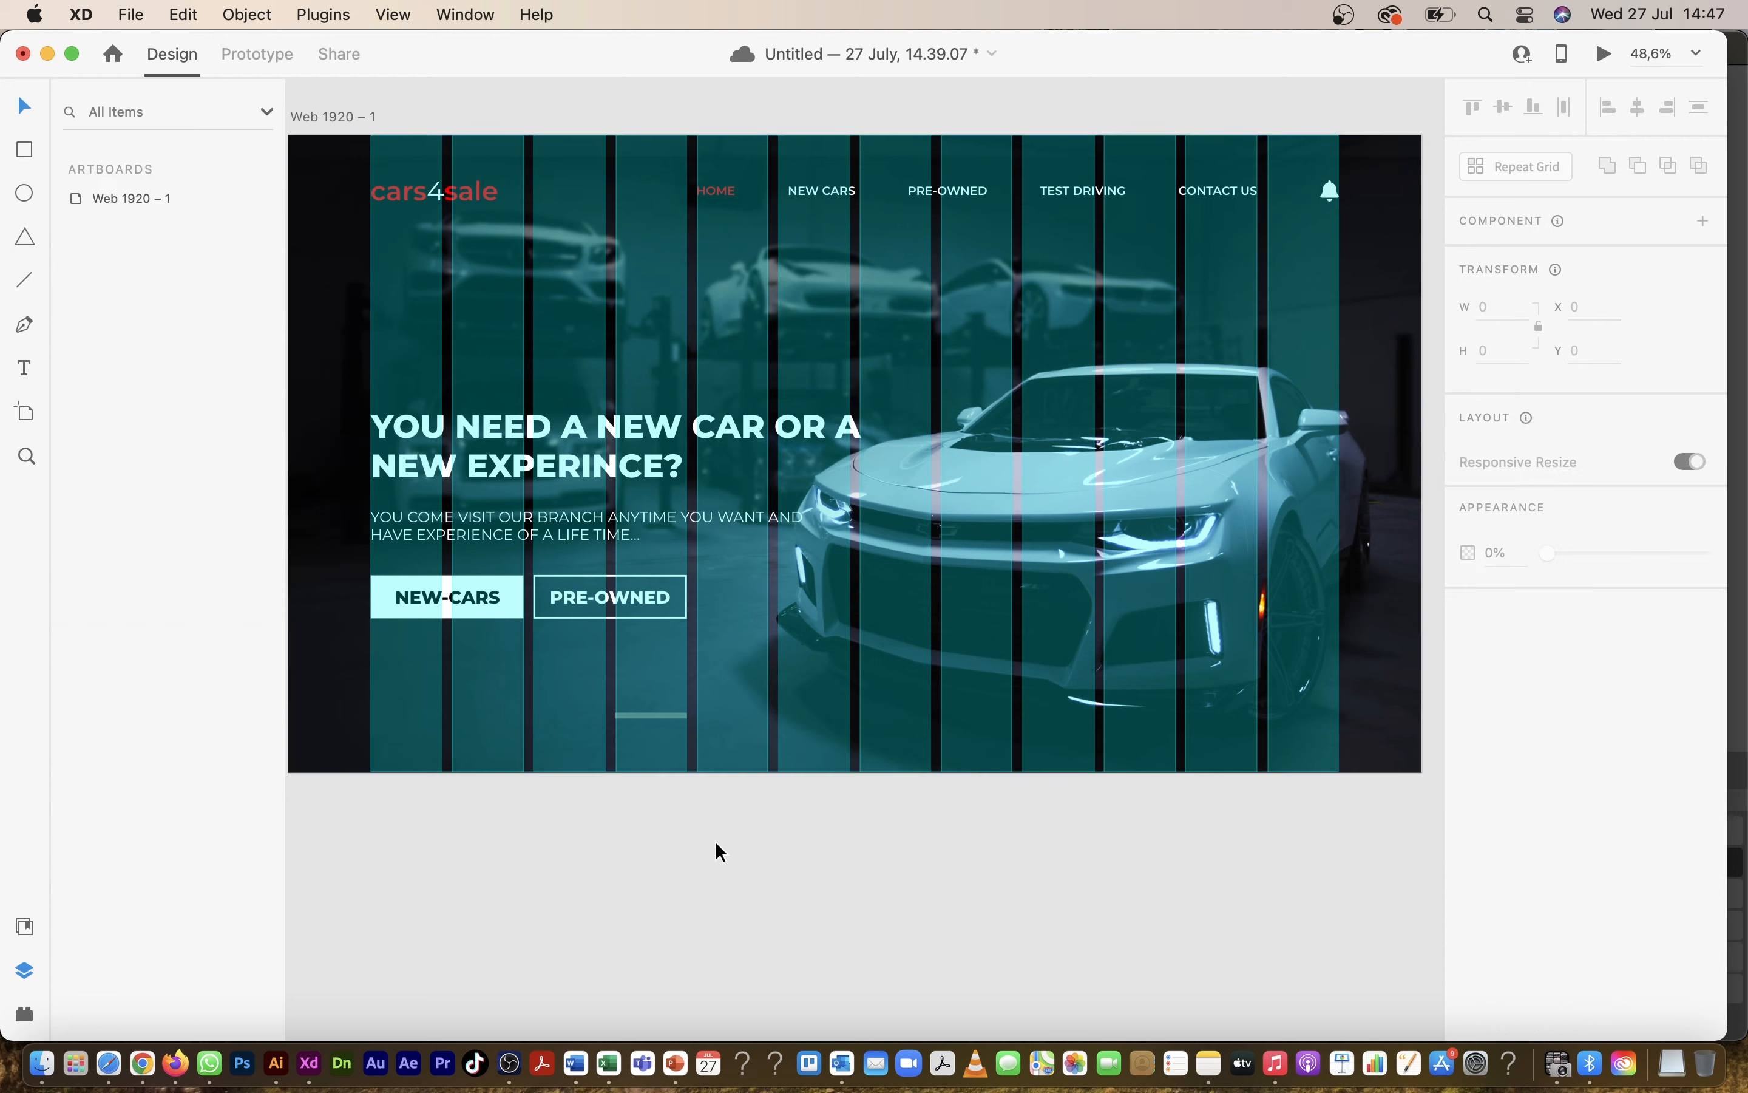
double_click(661, 717)
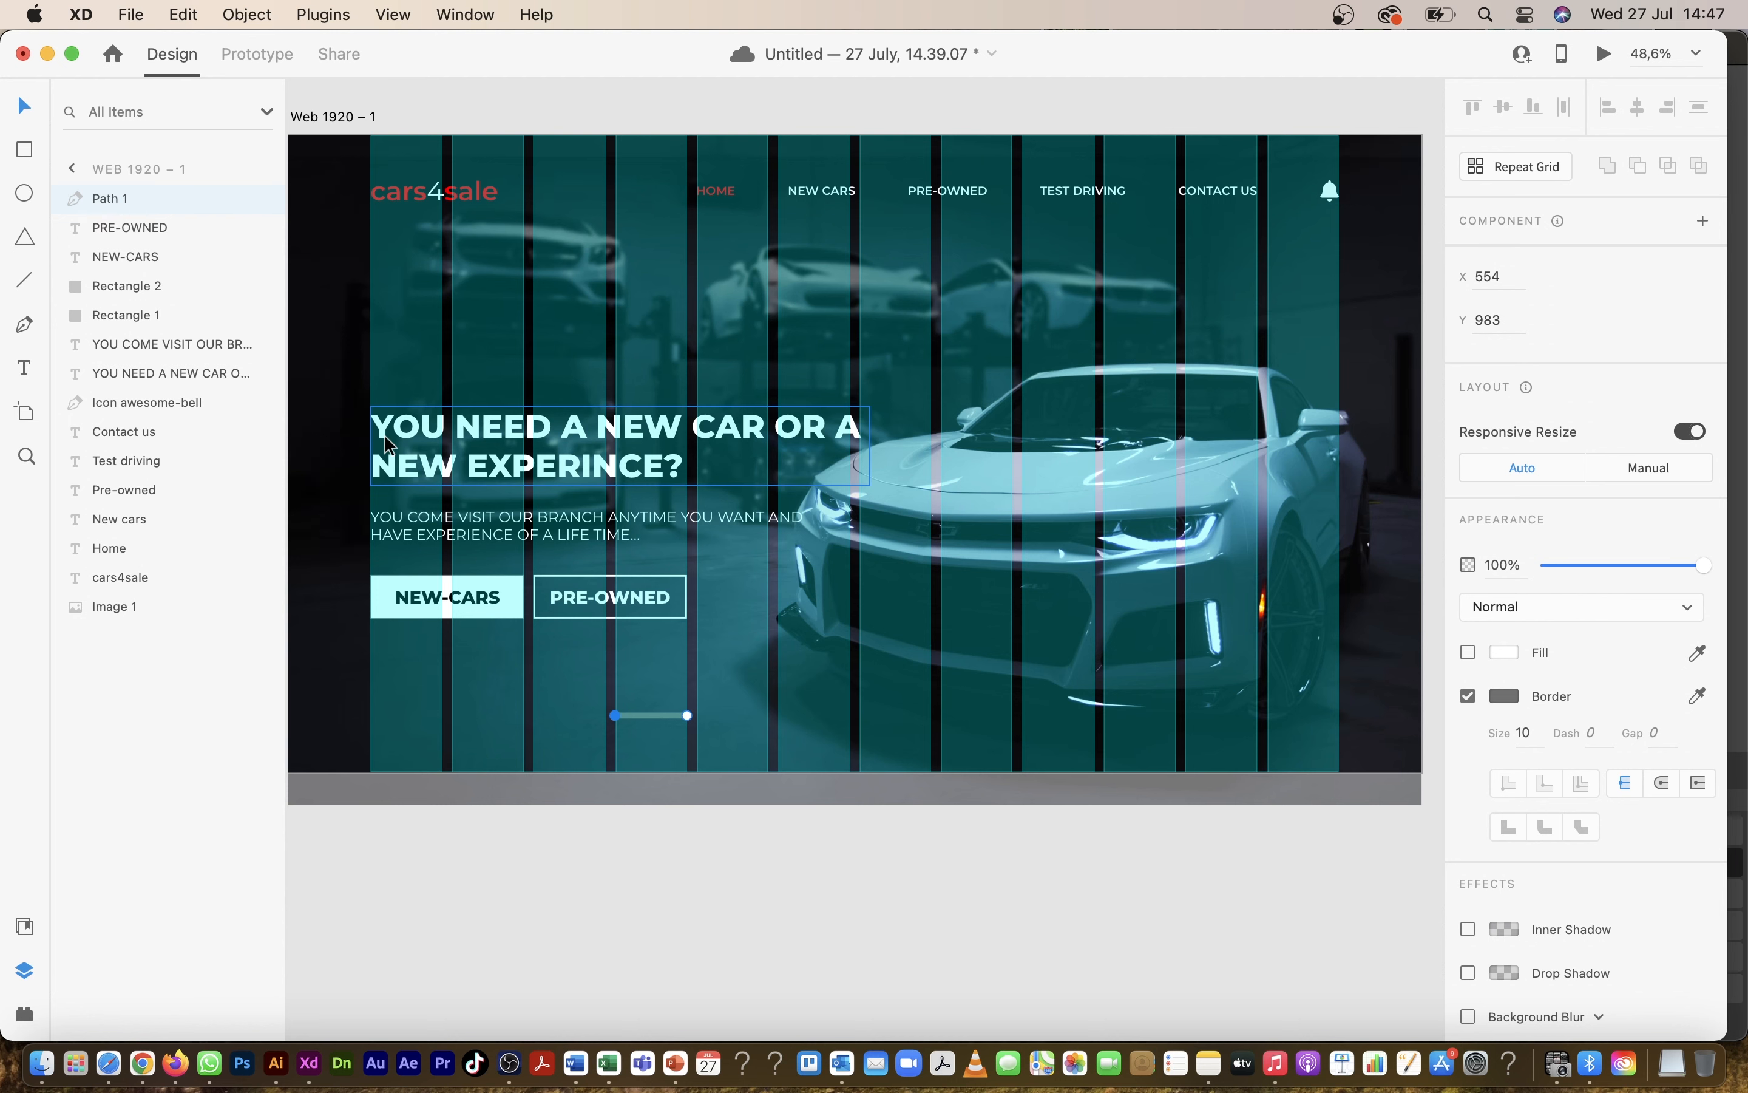
key(Escape)
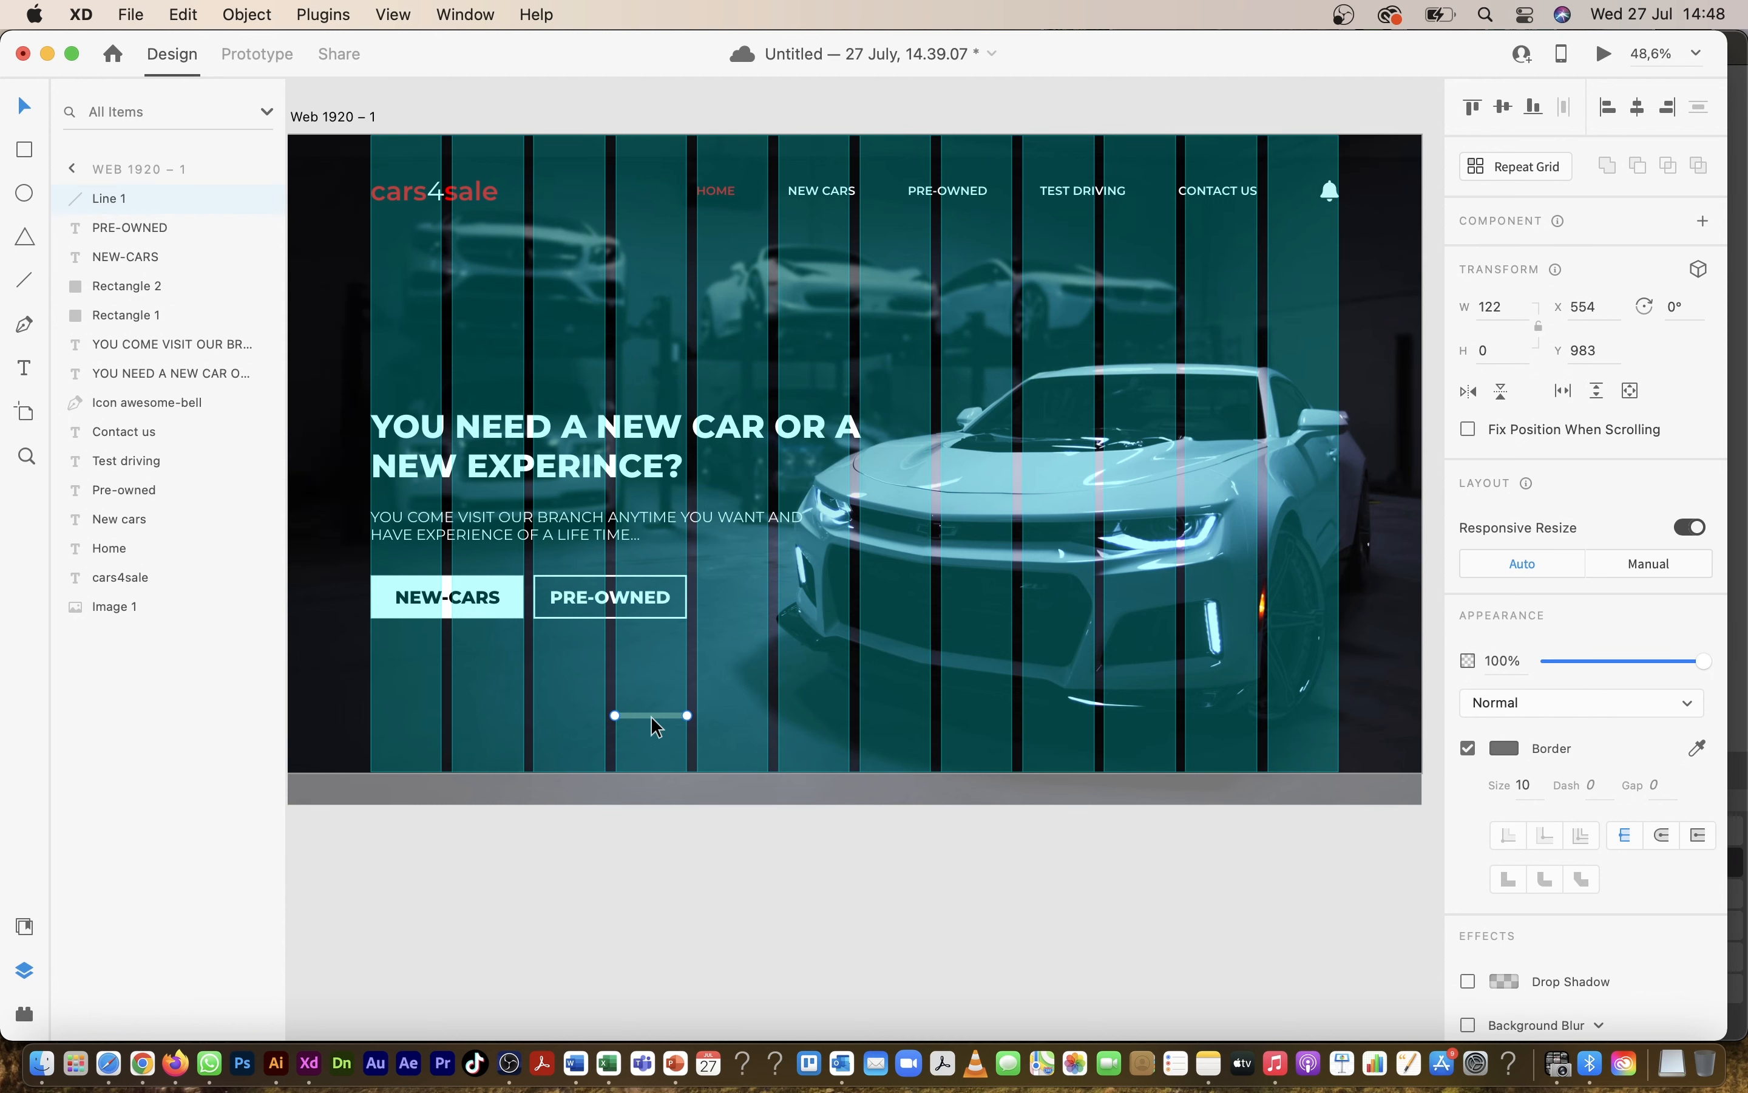
Step: Duplicate the line twice end to end in a row, and centre all three horizontally on the artboard, starting at X 777, Y 983
drag(654, 724, 798, 725)
shift+click(723, 717)
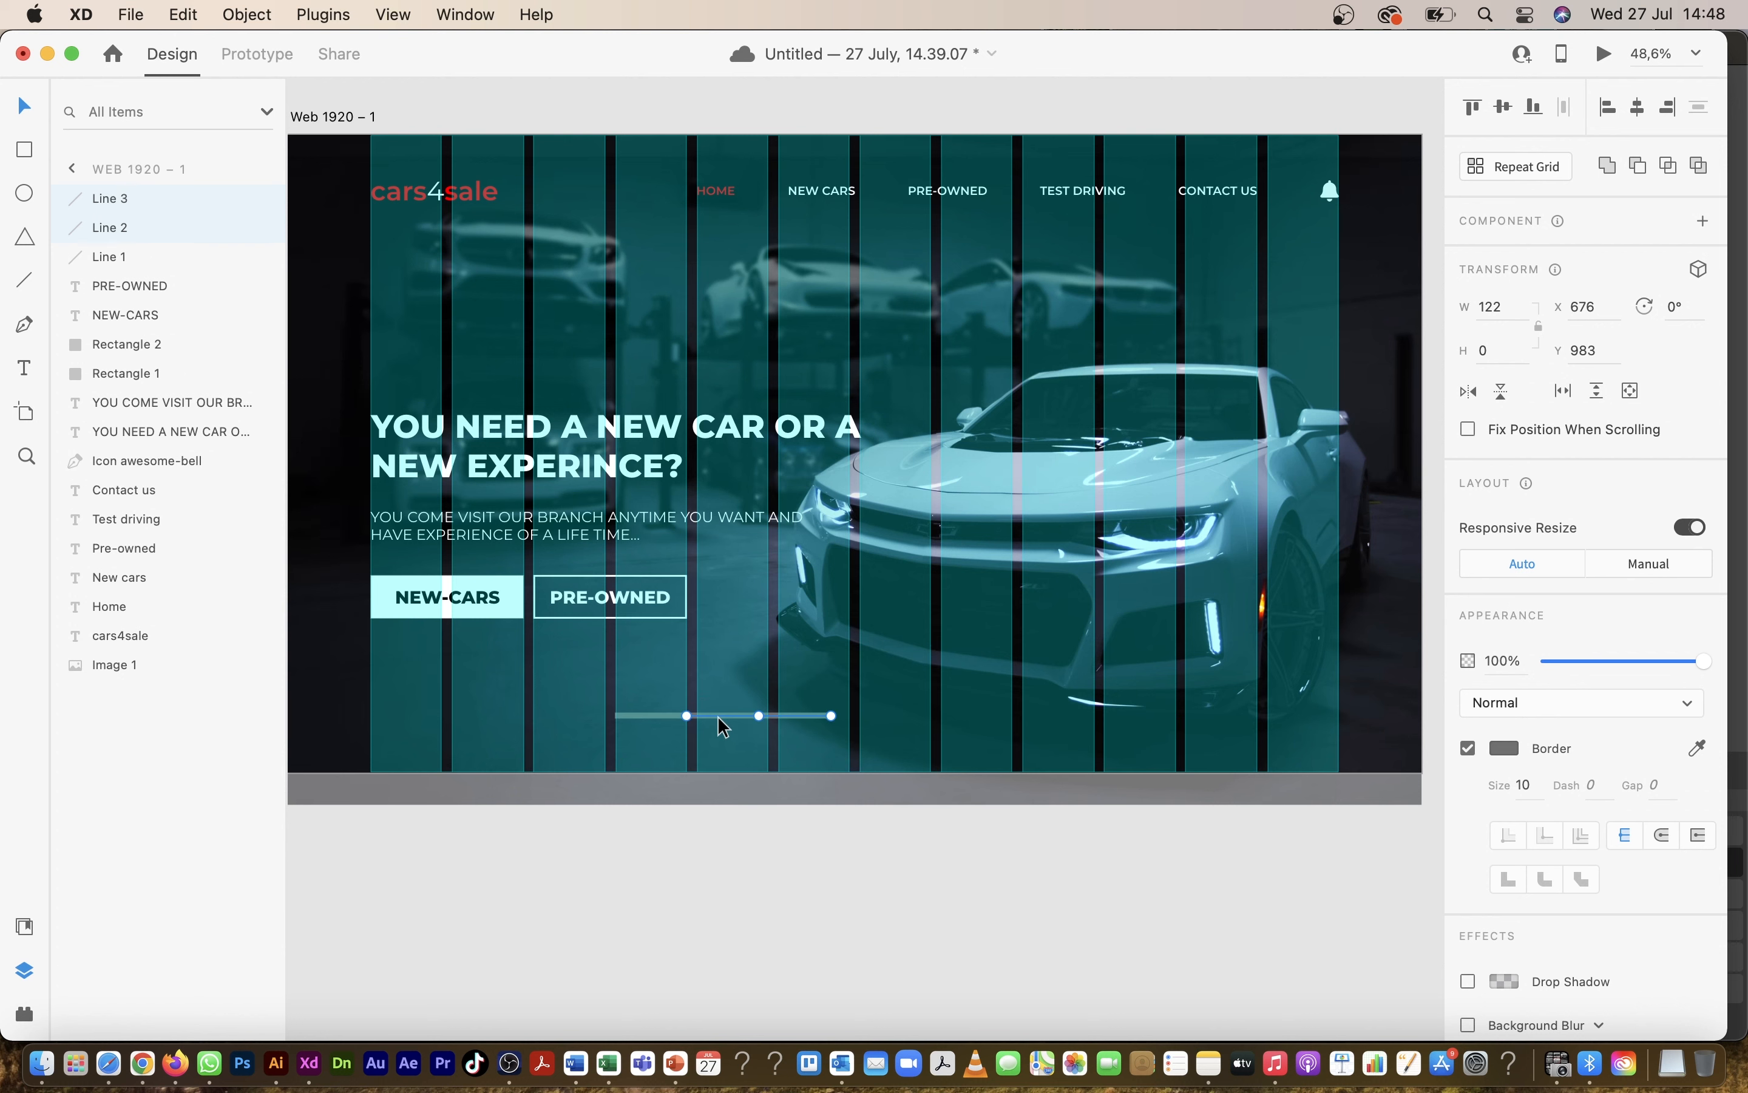
shift+click(661, 716)
drag(661, 713, 798, 707)
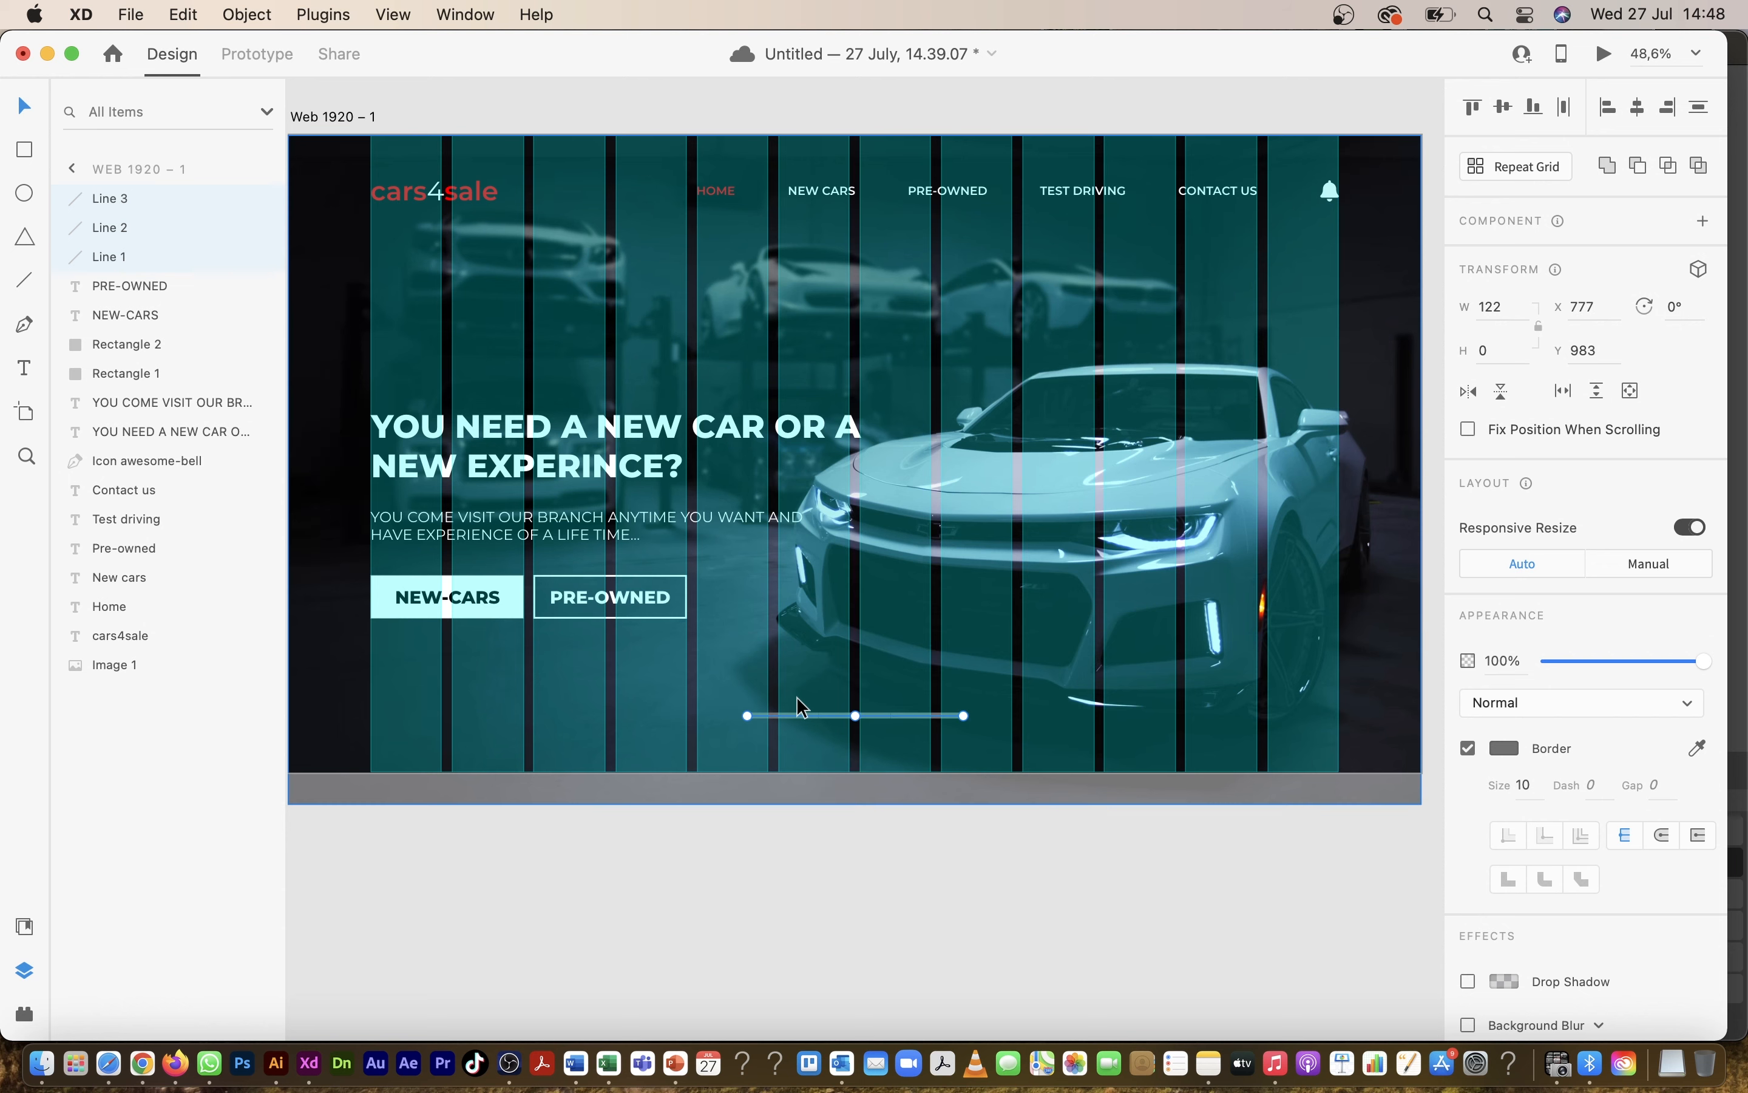
scroll(878, 803, up, 3)
click(879, 804)
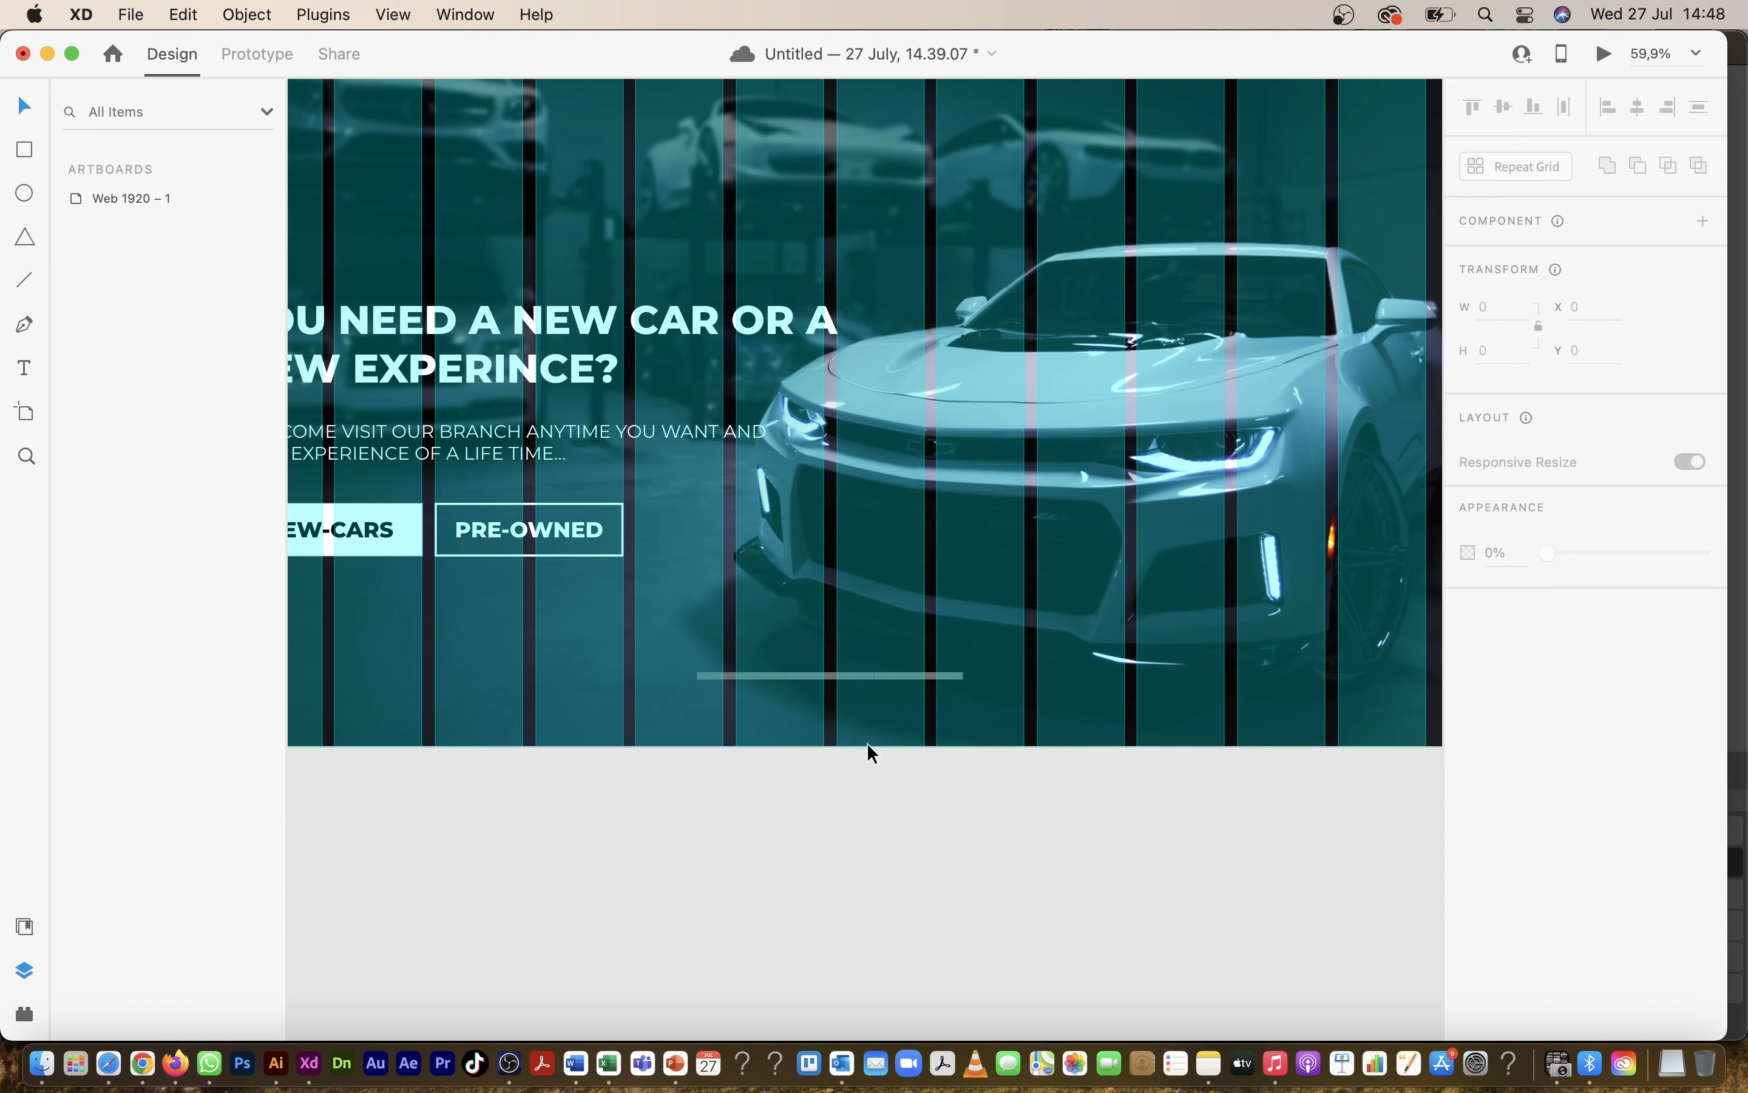
Step: Change the border colour of the middle line segment to bright red
click(842, 677)
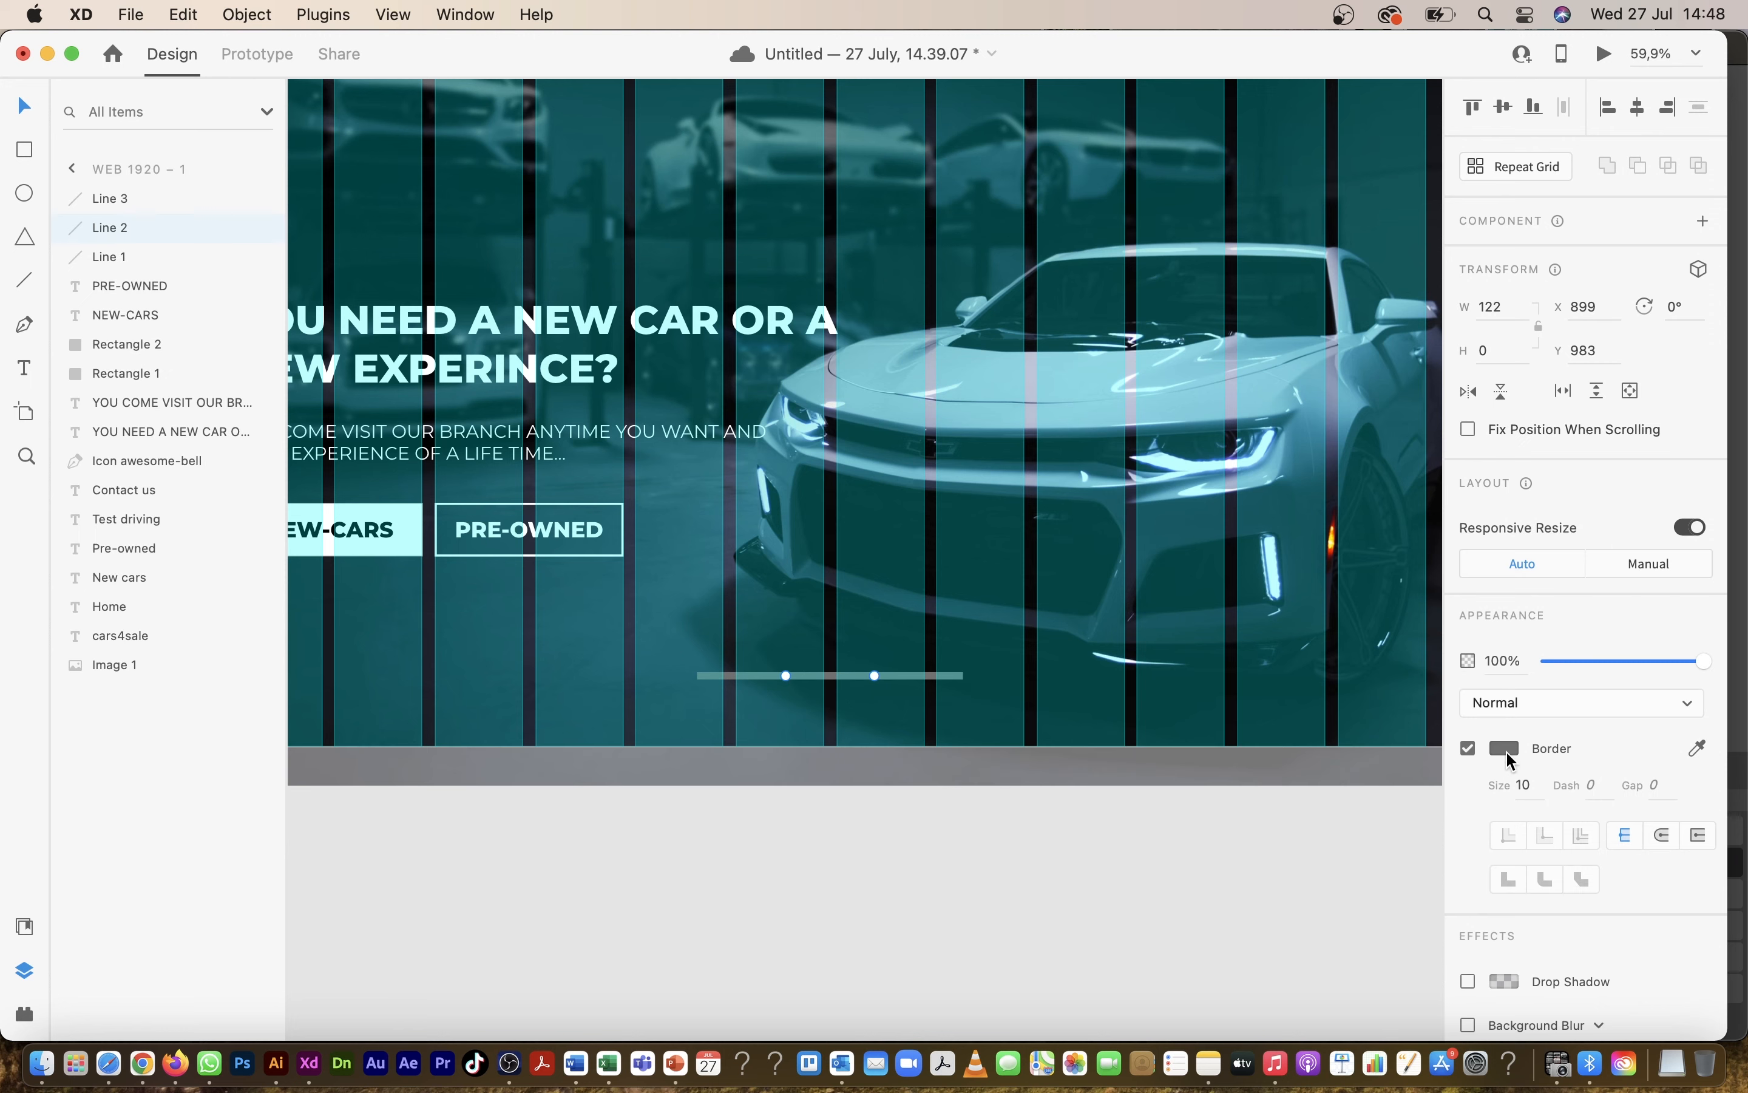
click(1507, 751)
drag(1305, 656, 1475, 555)
click(948, 844)
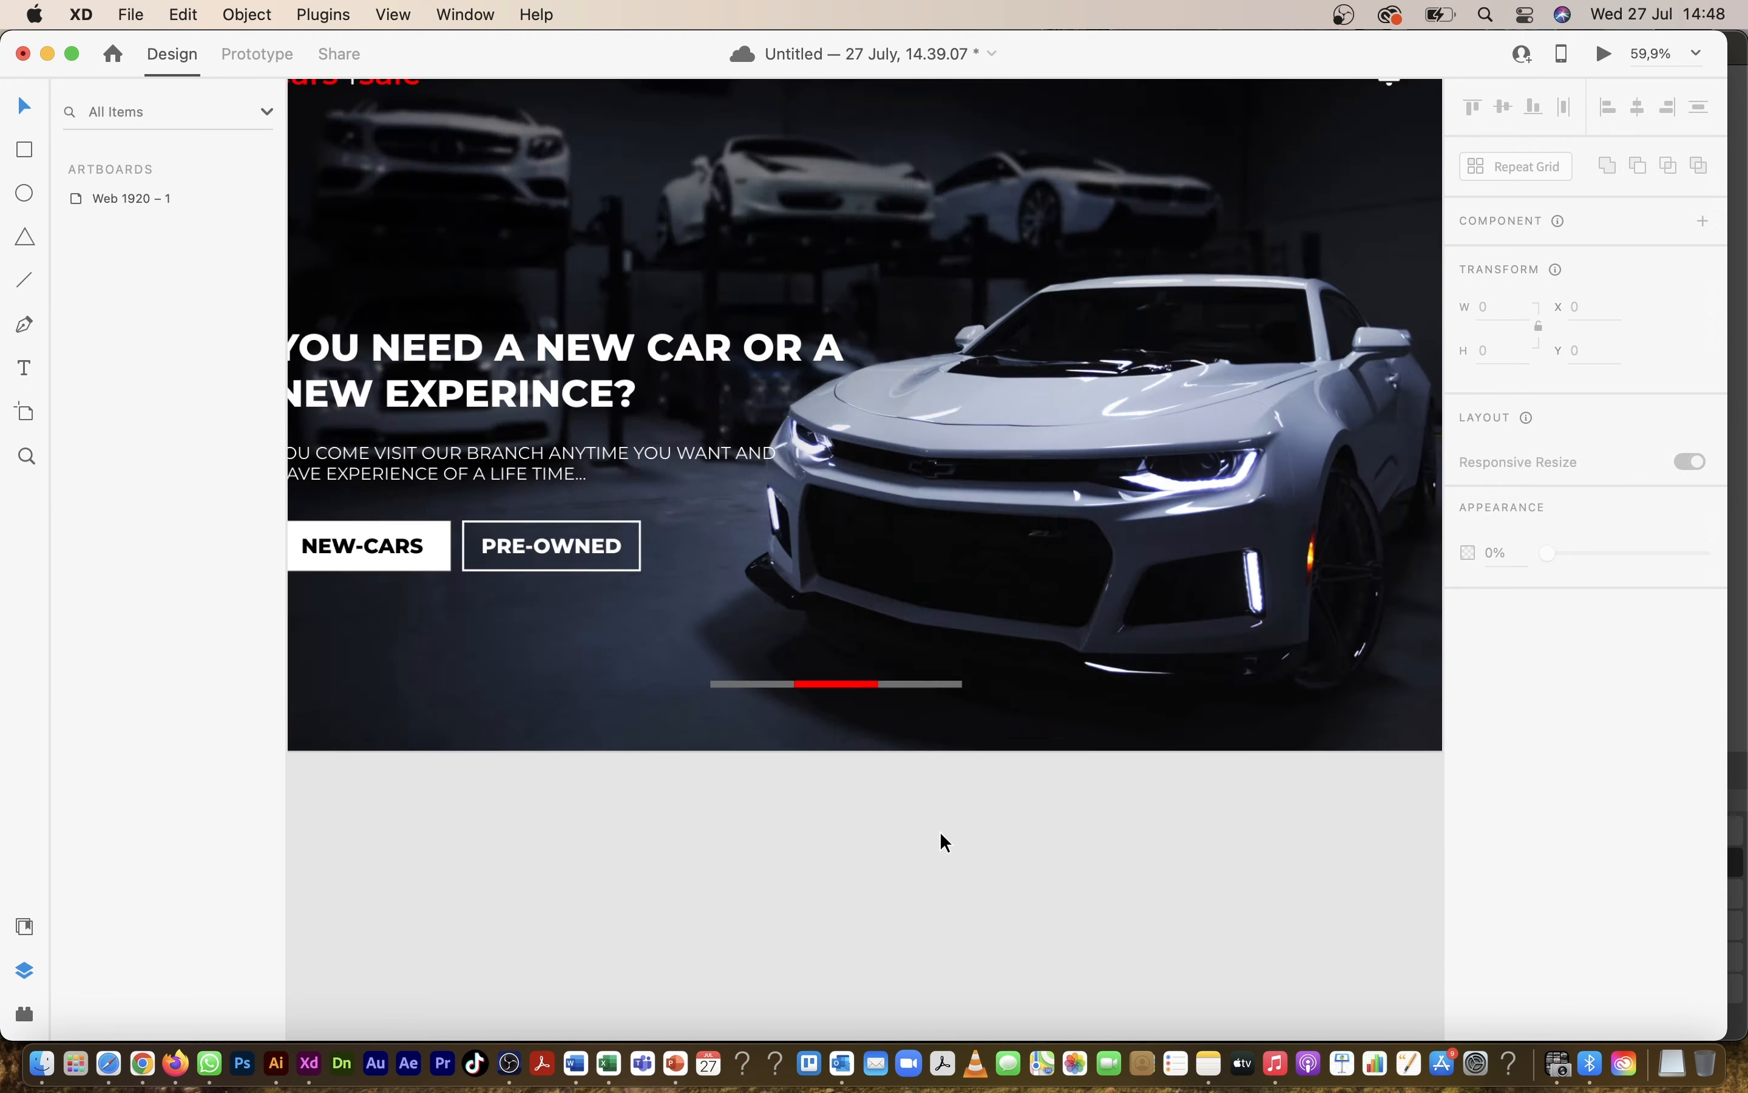
Step: Change the border colour of the two outer line segments to white #FFFFFF
scroll(940, 831, down, 3)
scroll(850, 781, up, 3)
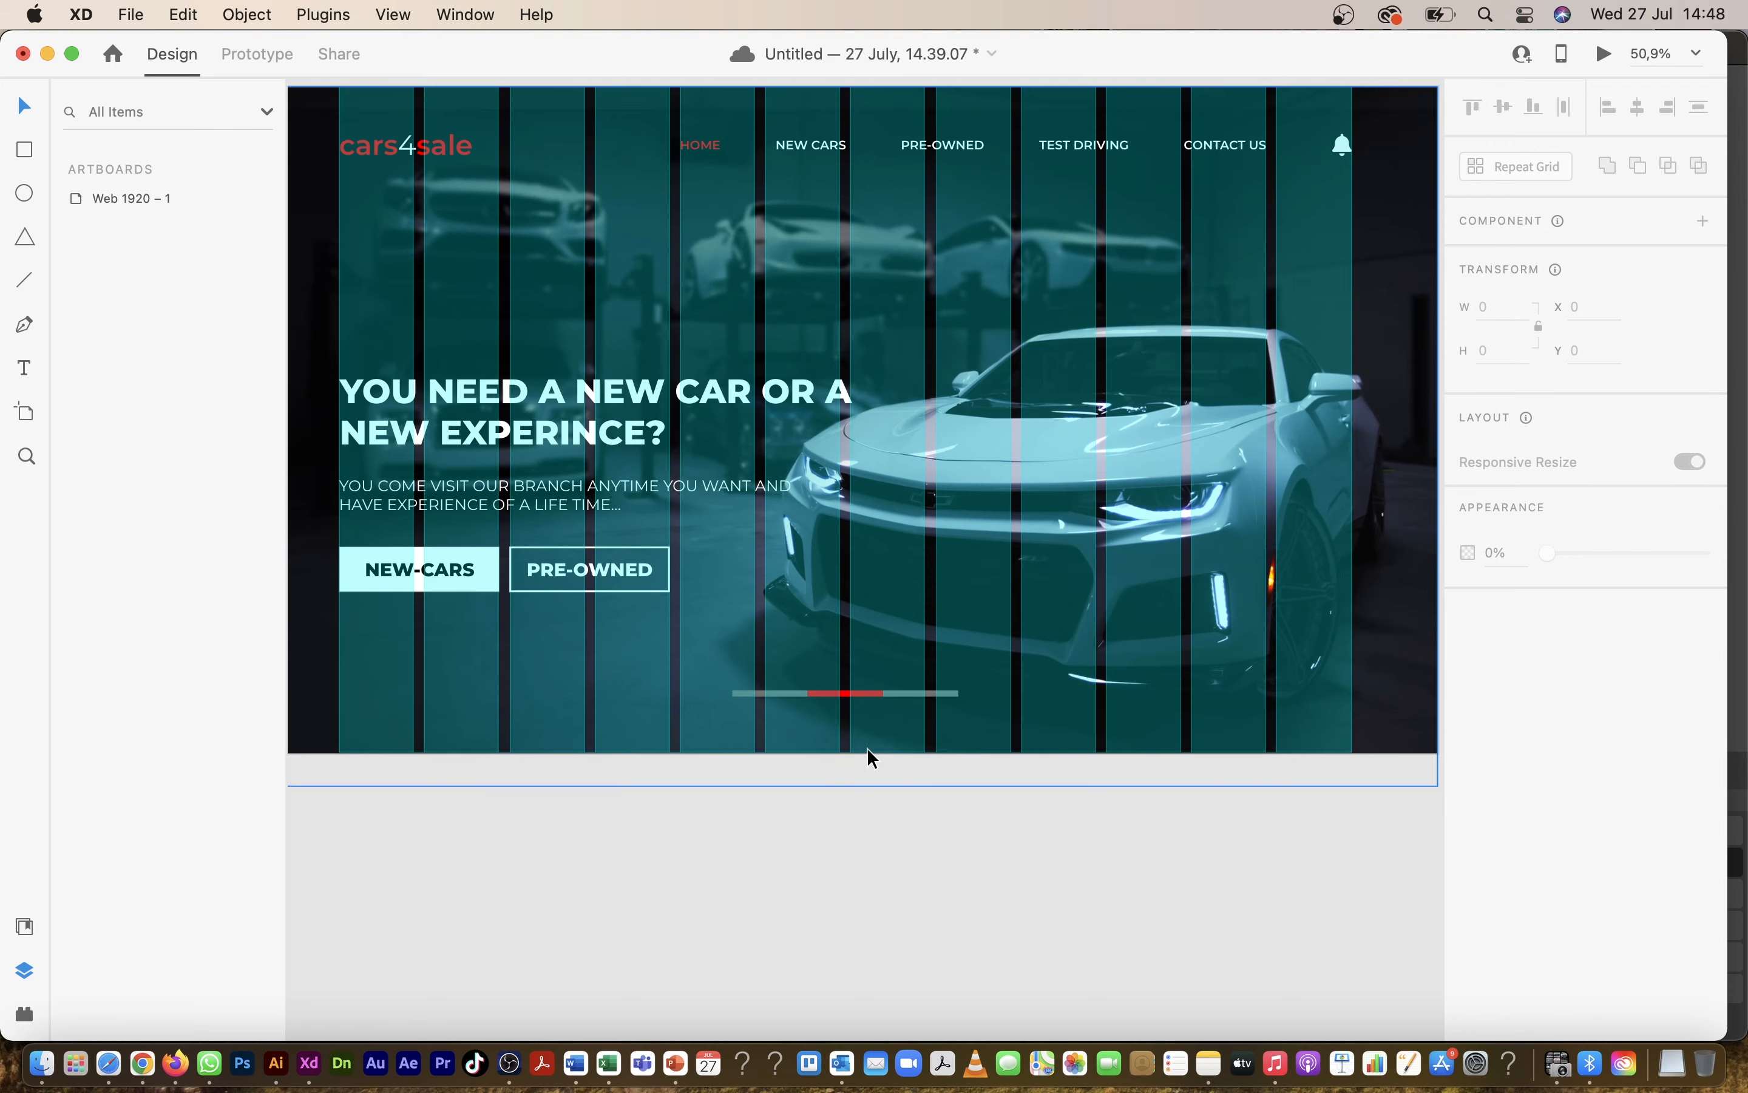
click(936, 694)
click(935, 695)
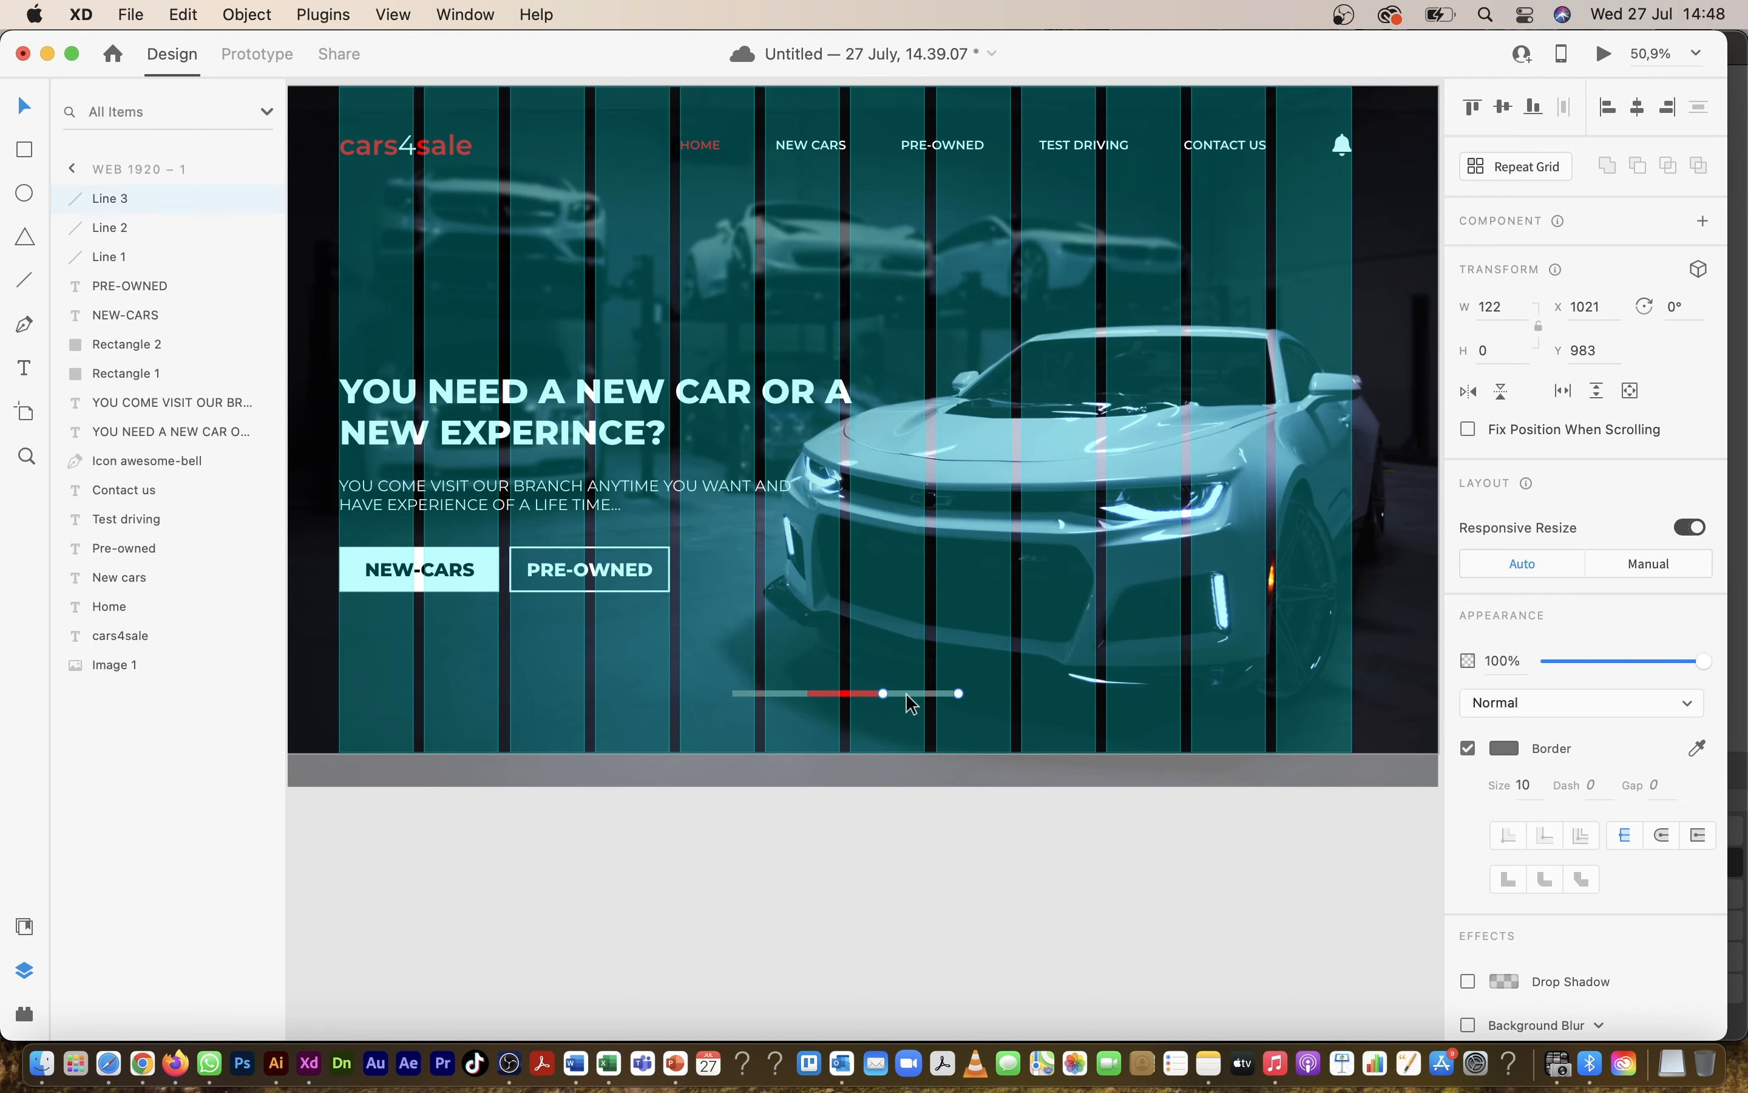
shift+click(792, 695)
click(1505, 751)
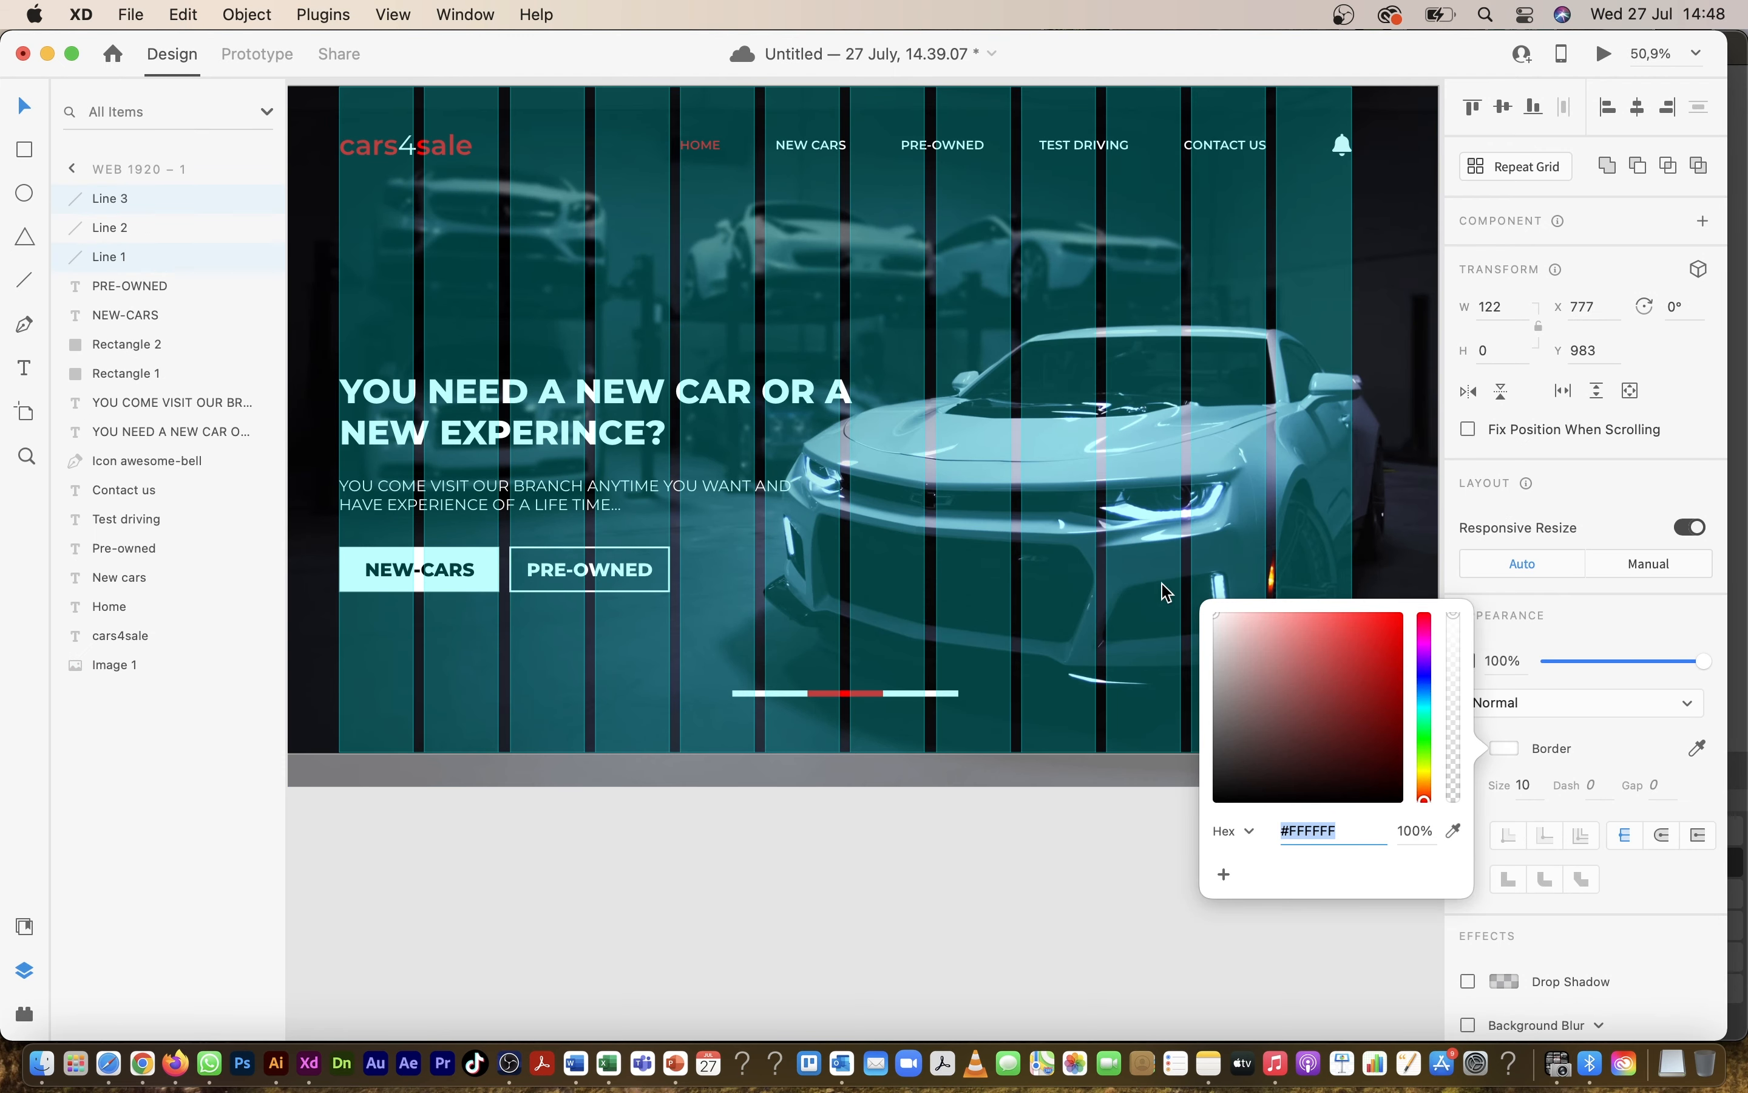
click(905, 904)
Step: Hide the layout grid on the artboard
scroll(905, 903, down, 3)
scroll(905, 907, up, 1)
key(super+shift+apostrophe)
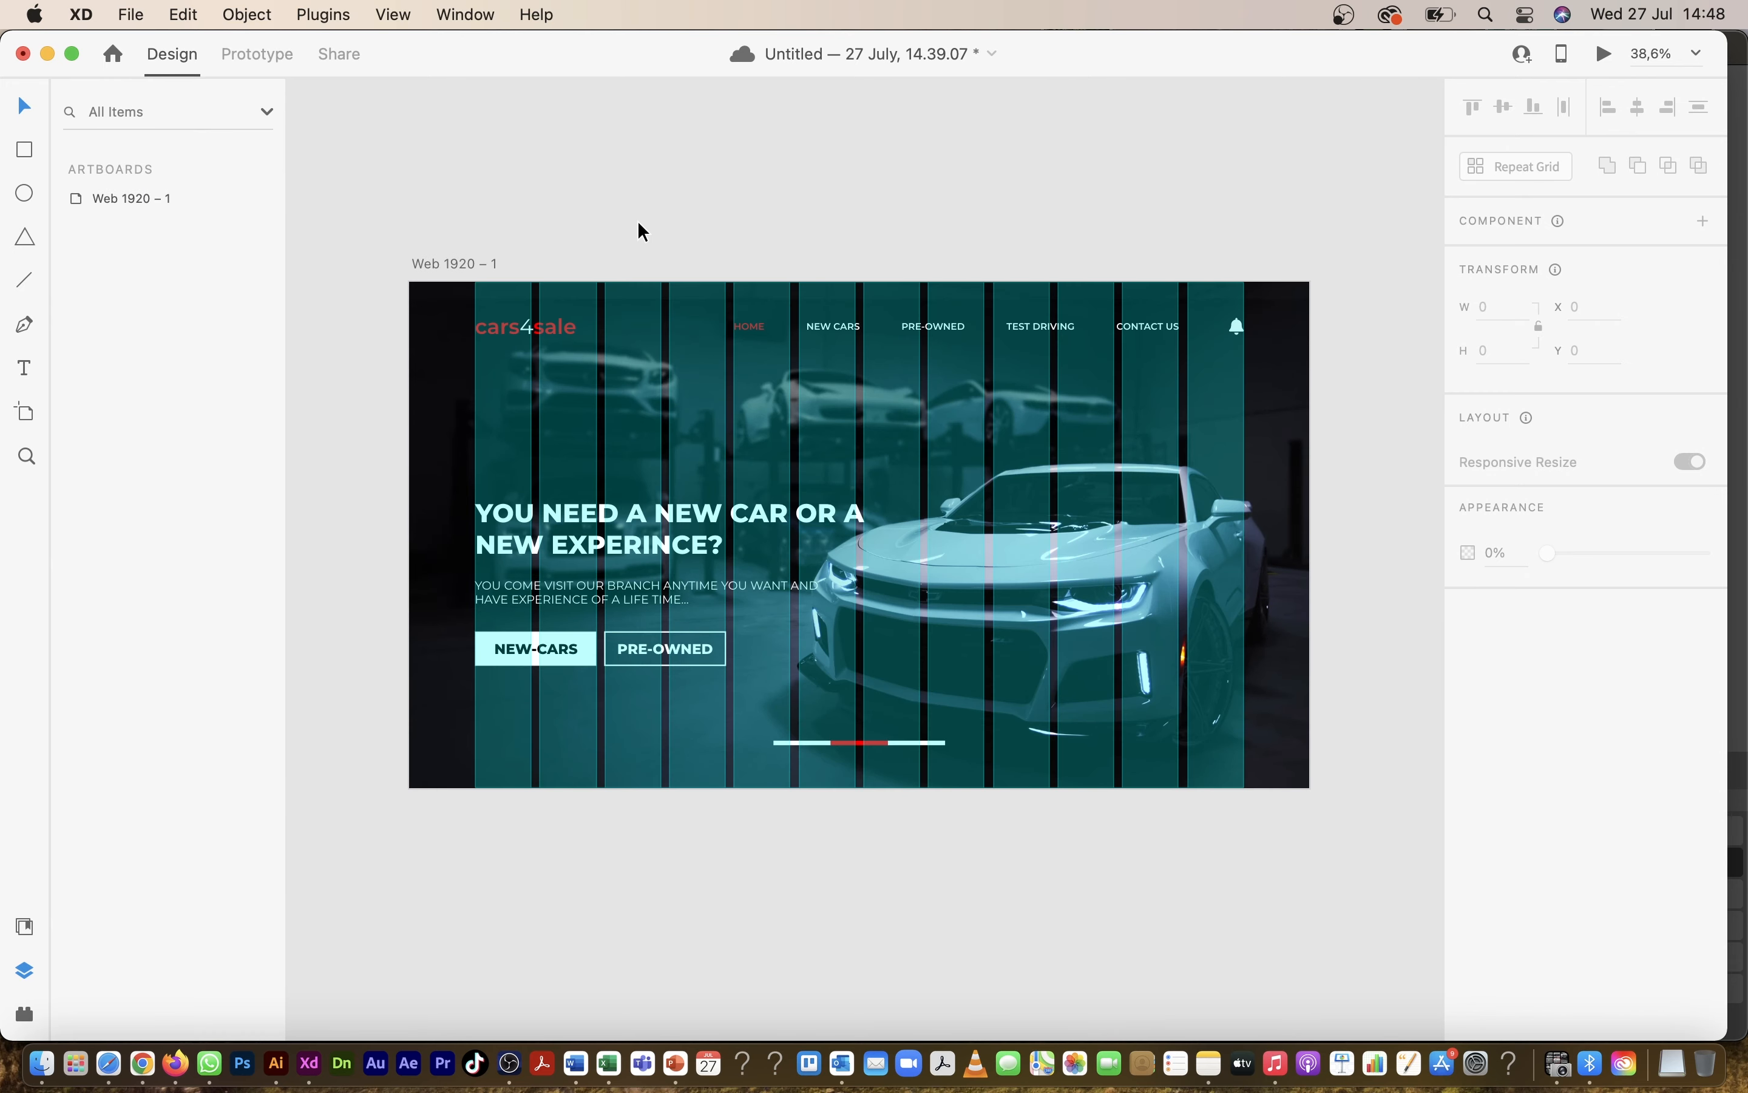
click(425, 15)
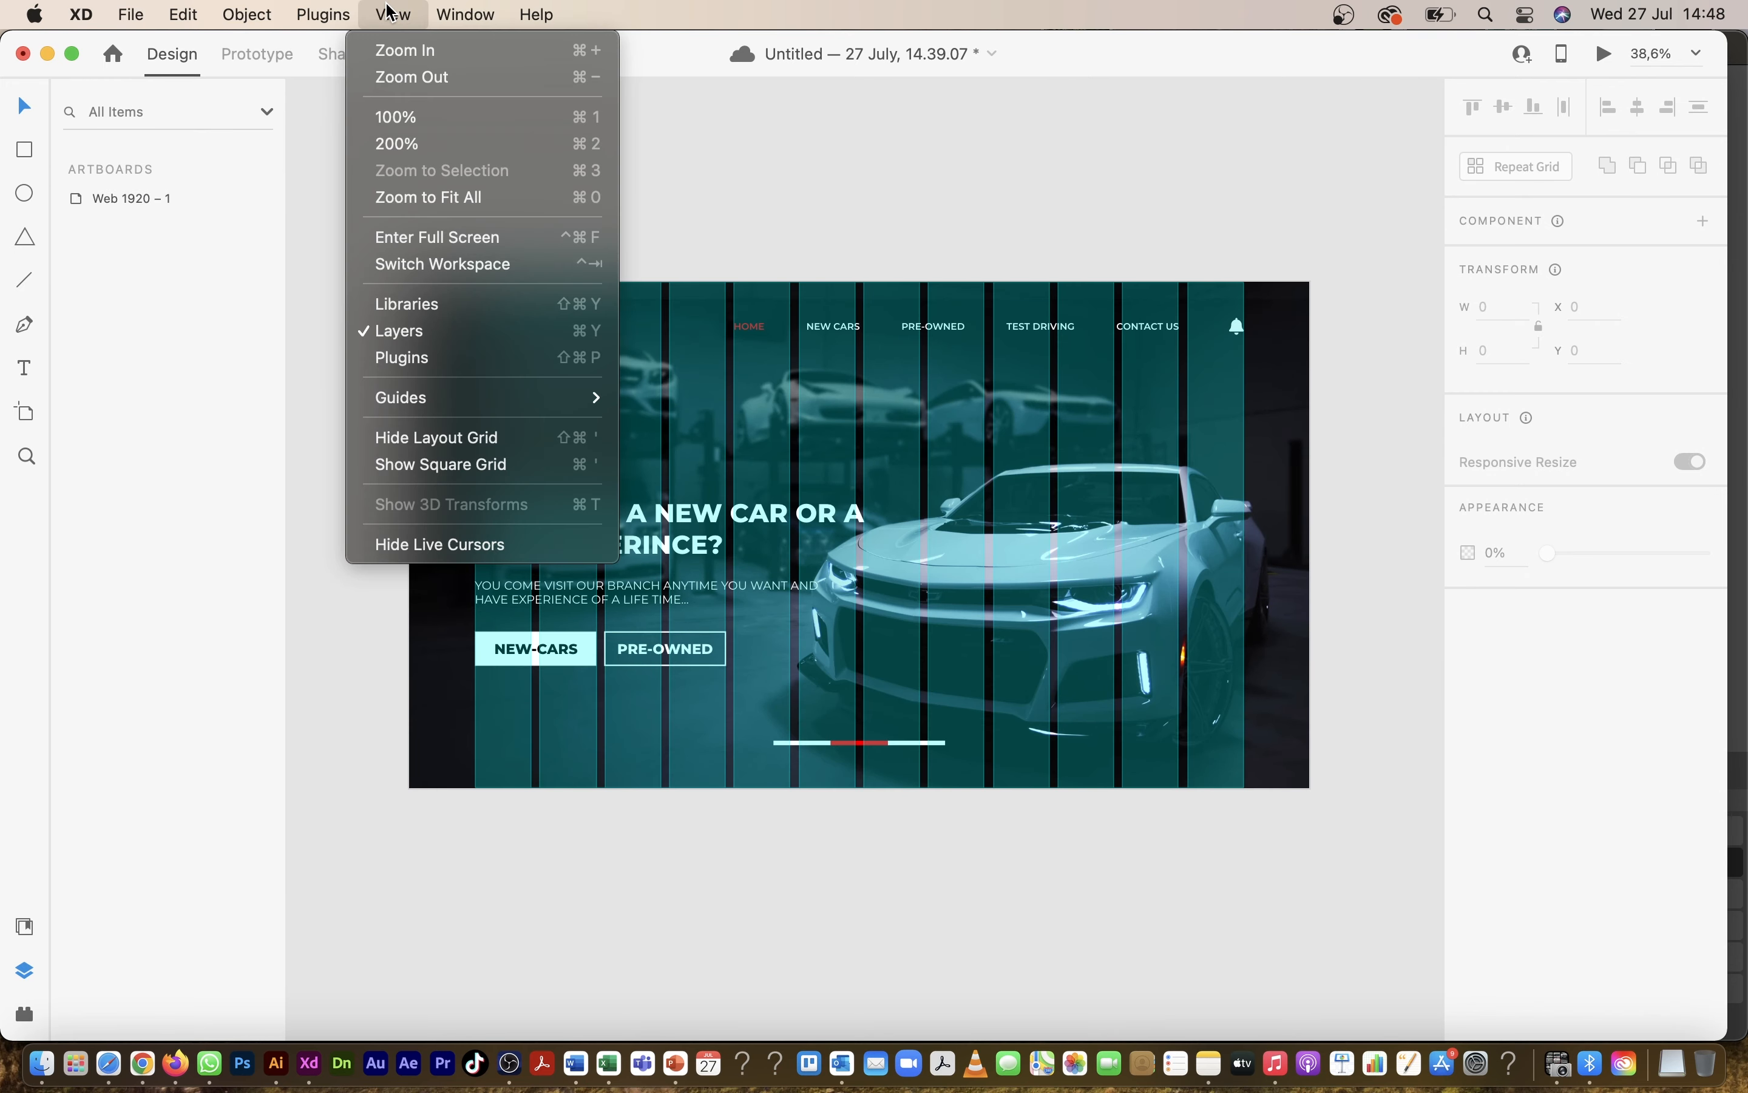
click(465, 441)
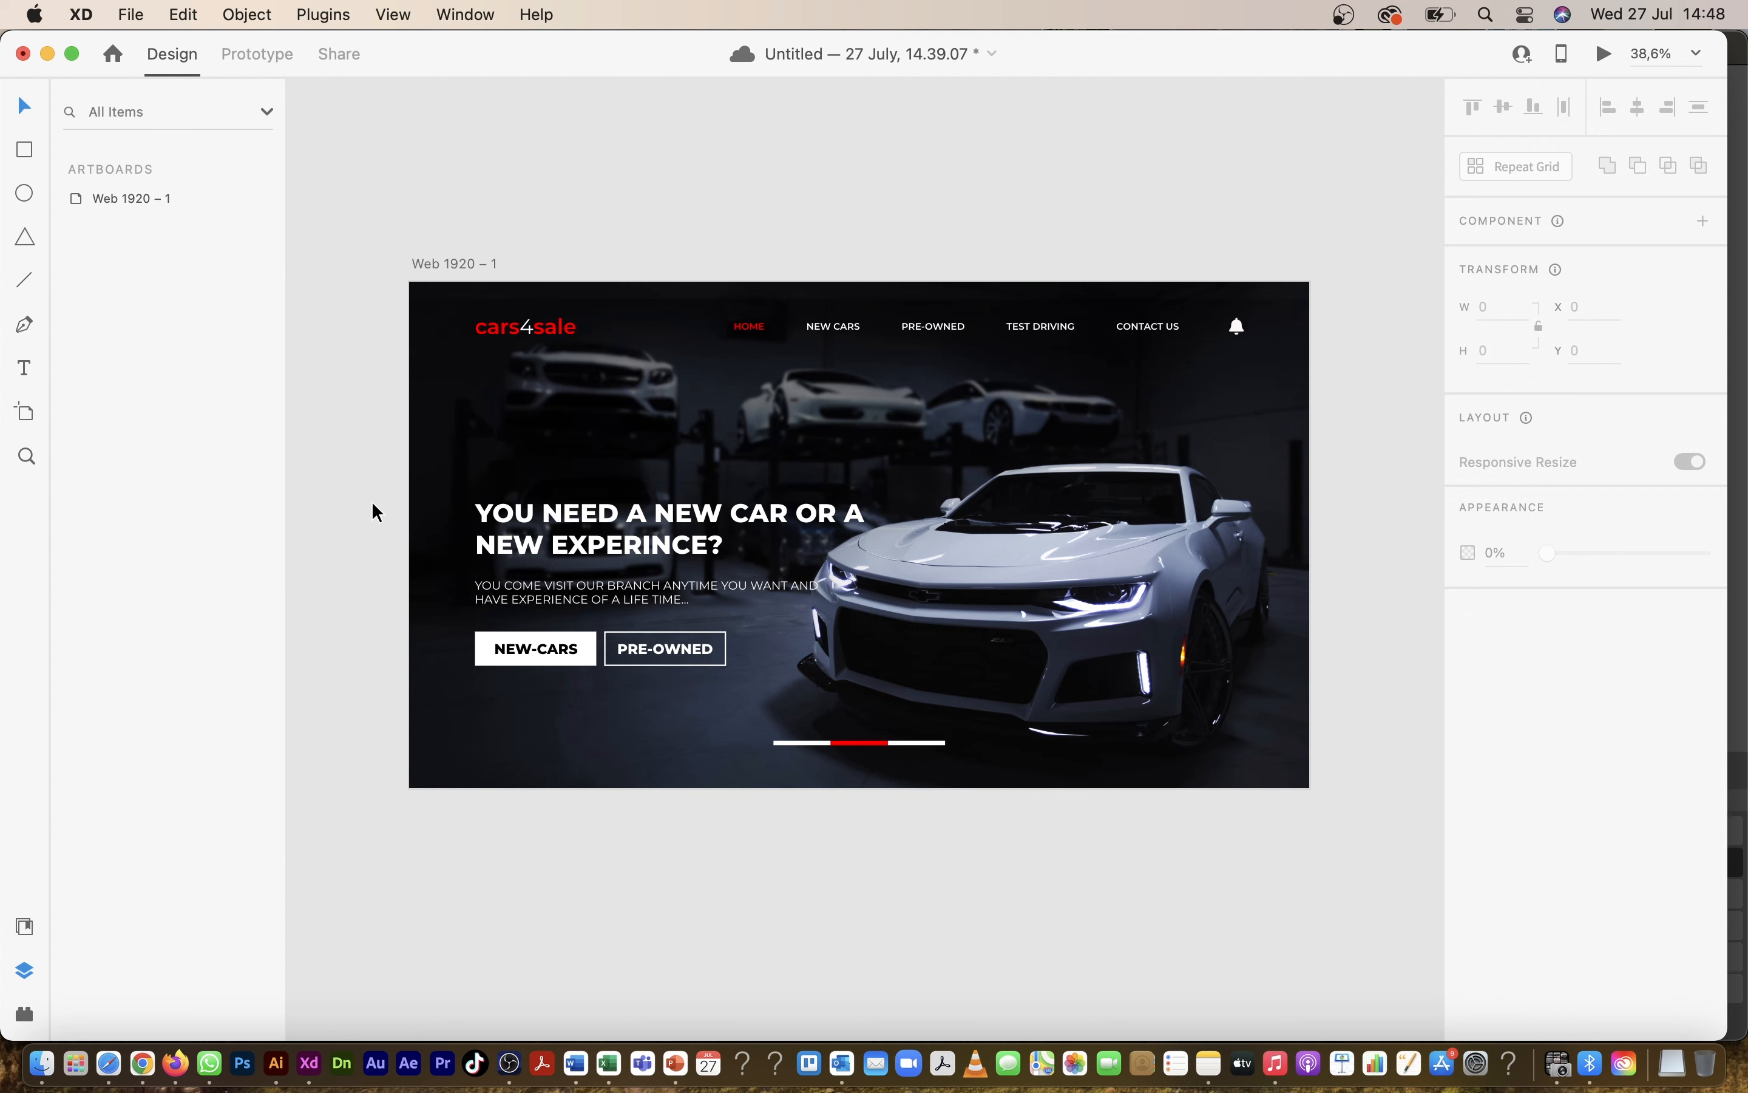
Step: Move the headline, paragraph and both buttons with their labels up together to X 140, Y 401
drag(366, 477, 779, 672)
click(356, 482)
click(604, 532)
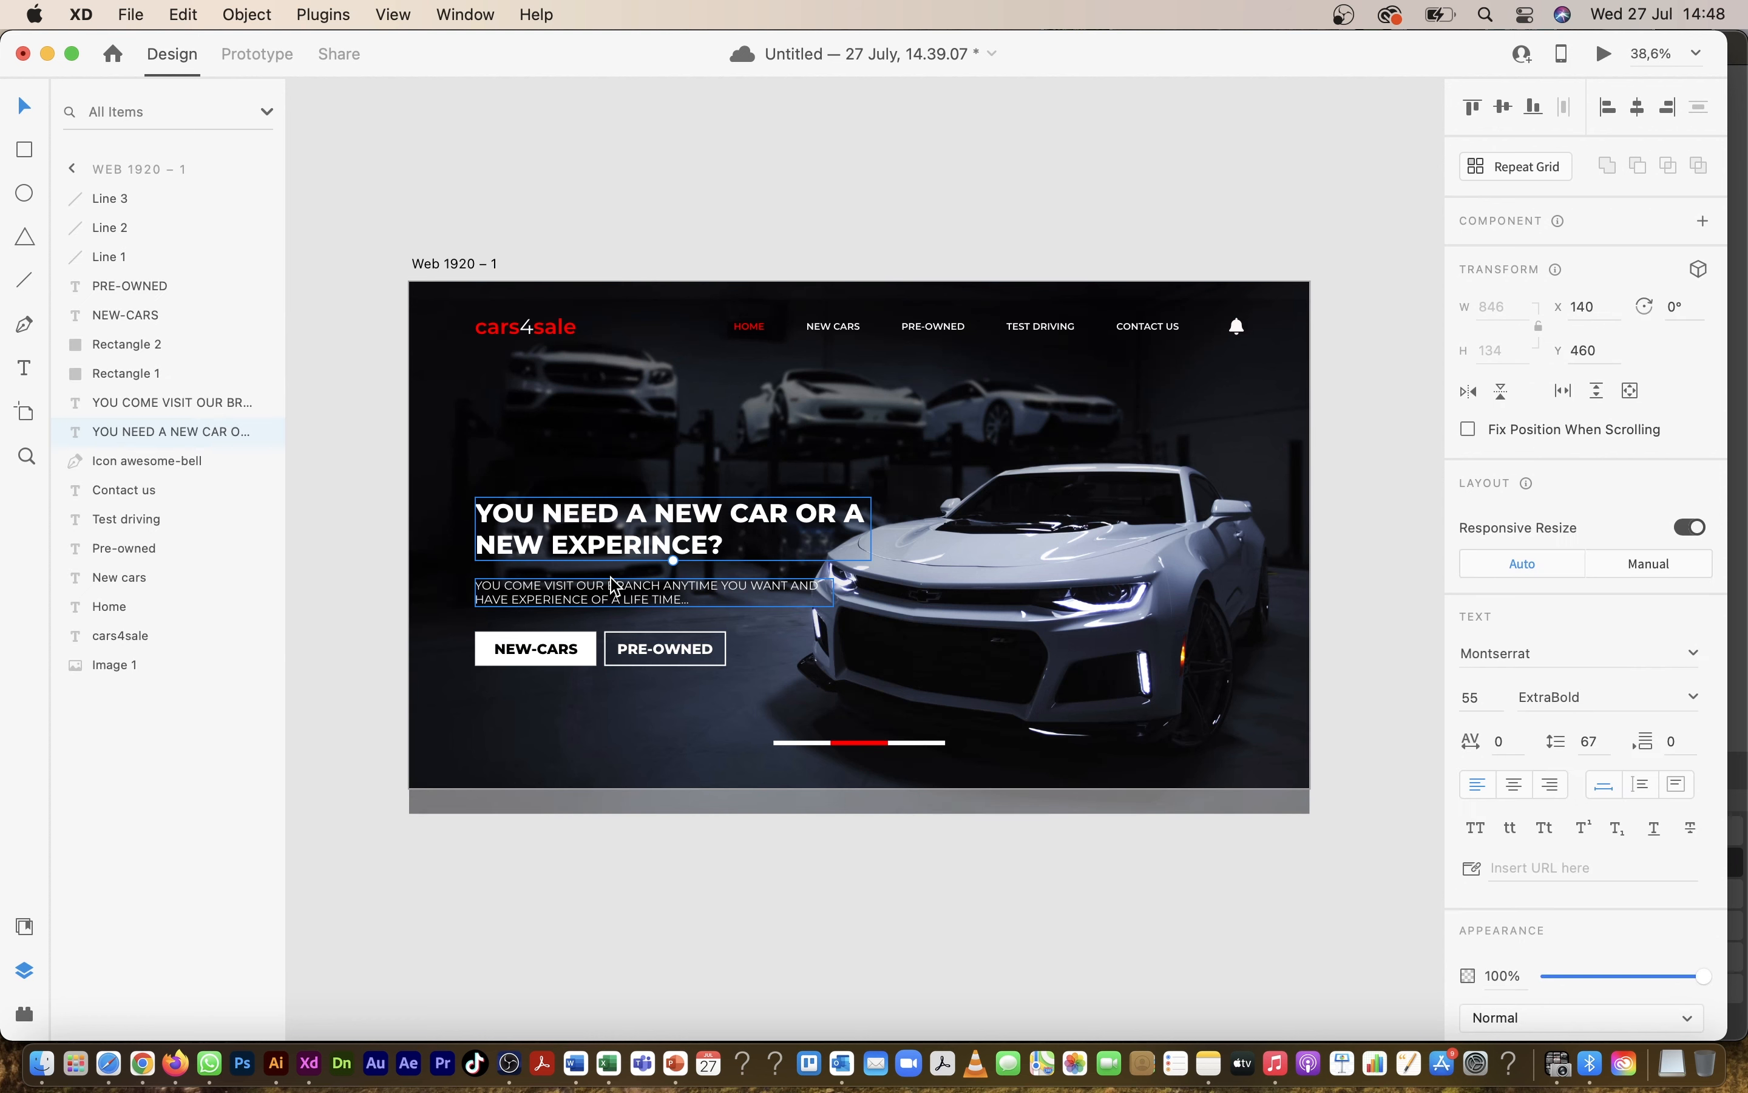
shift+click(607, 587)
shift+click(566, 649)
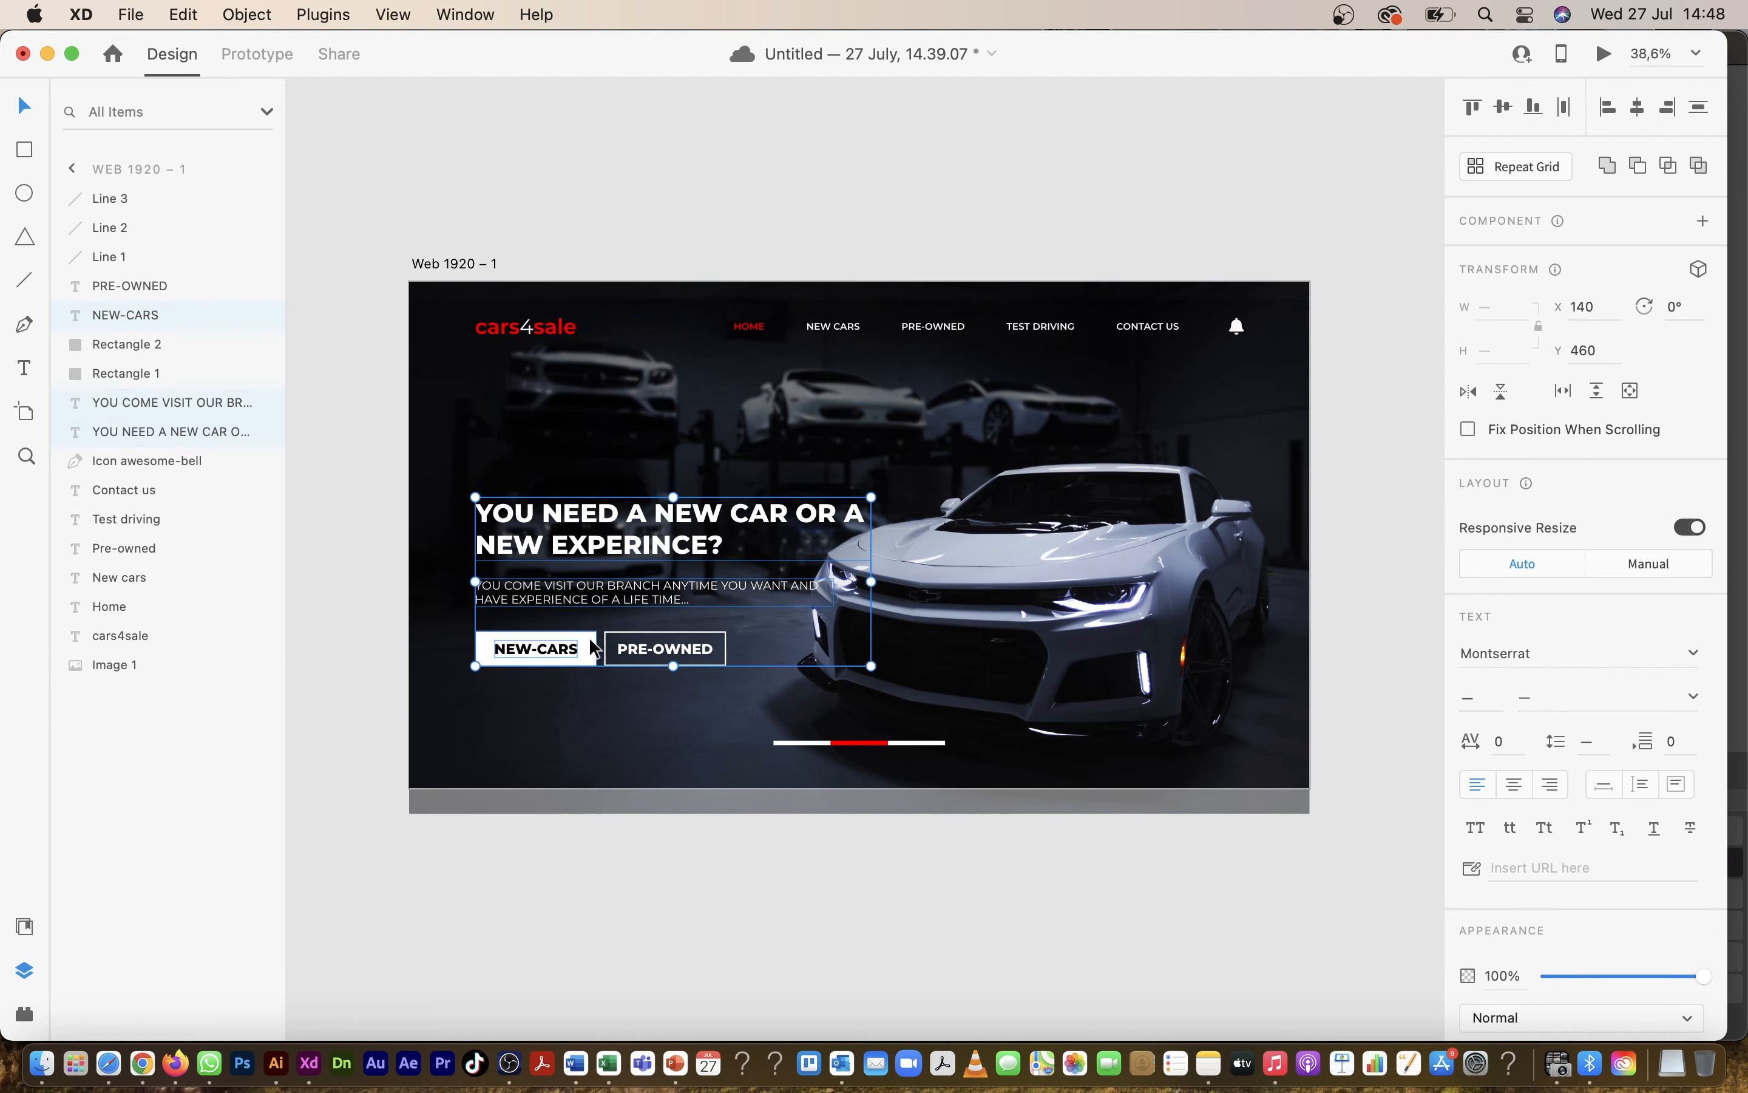
shift+click(591, 641)
shift+click(627, 648)
shift+click(627, 645)
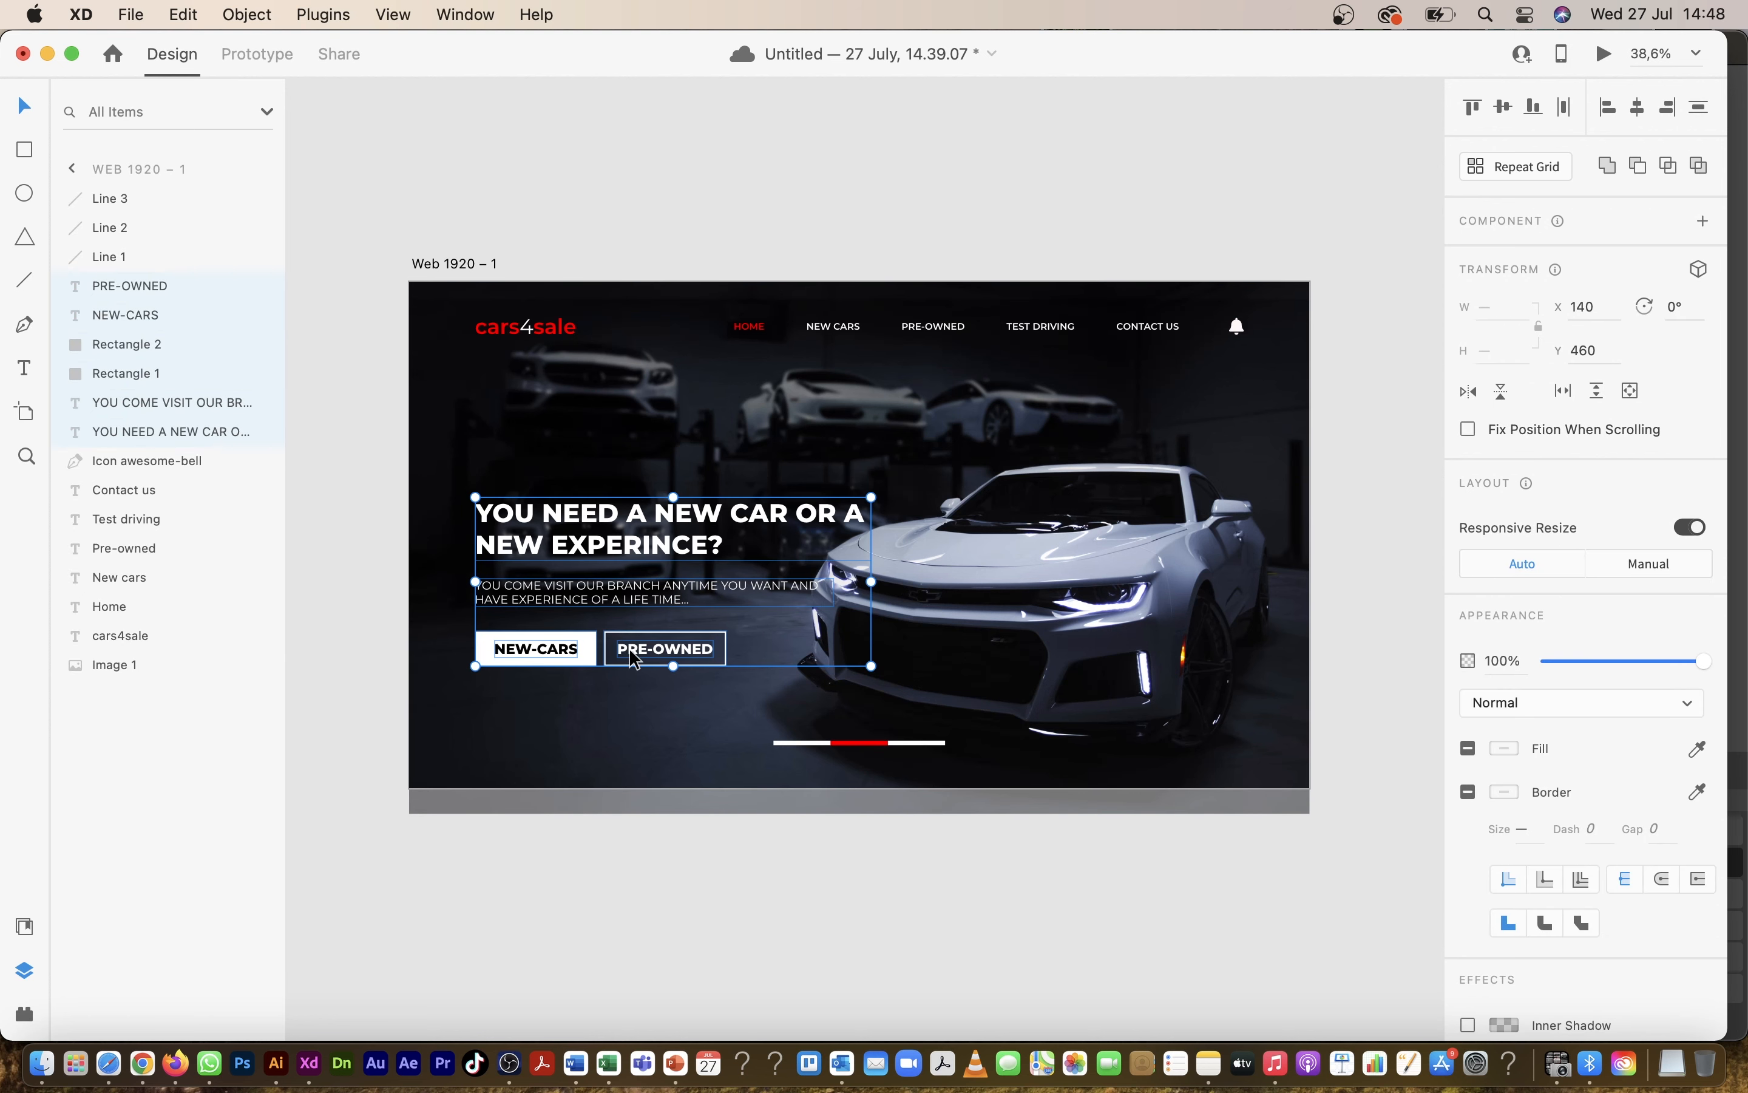
drag(632, 653, 630, 622)
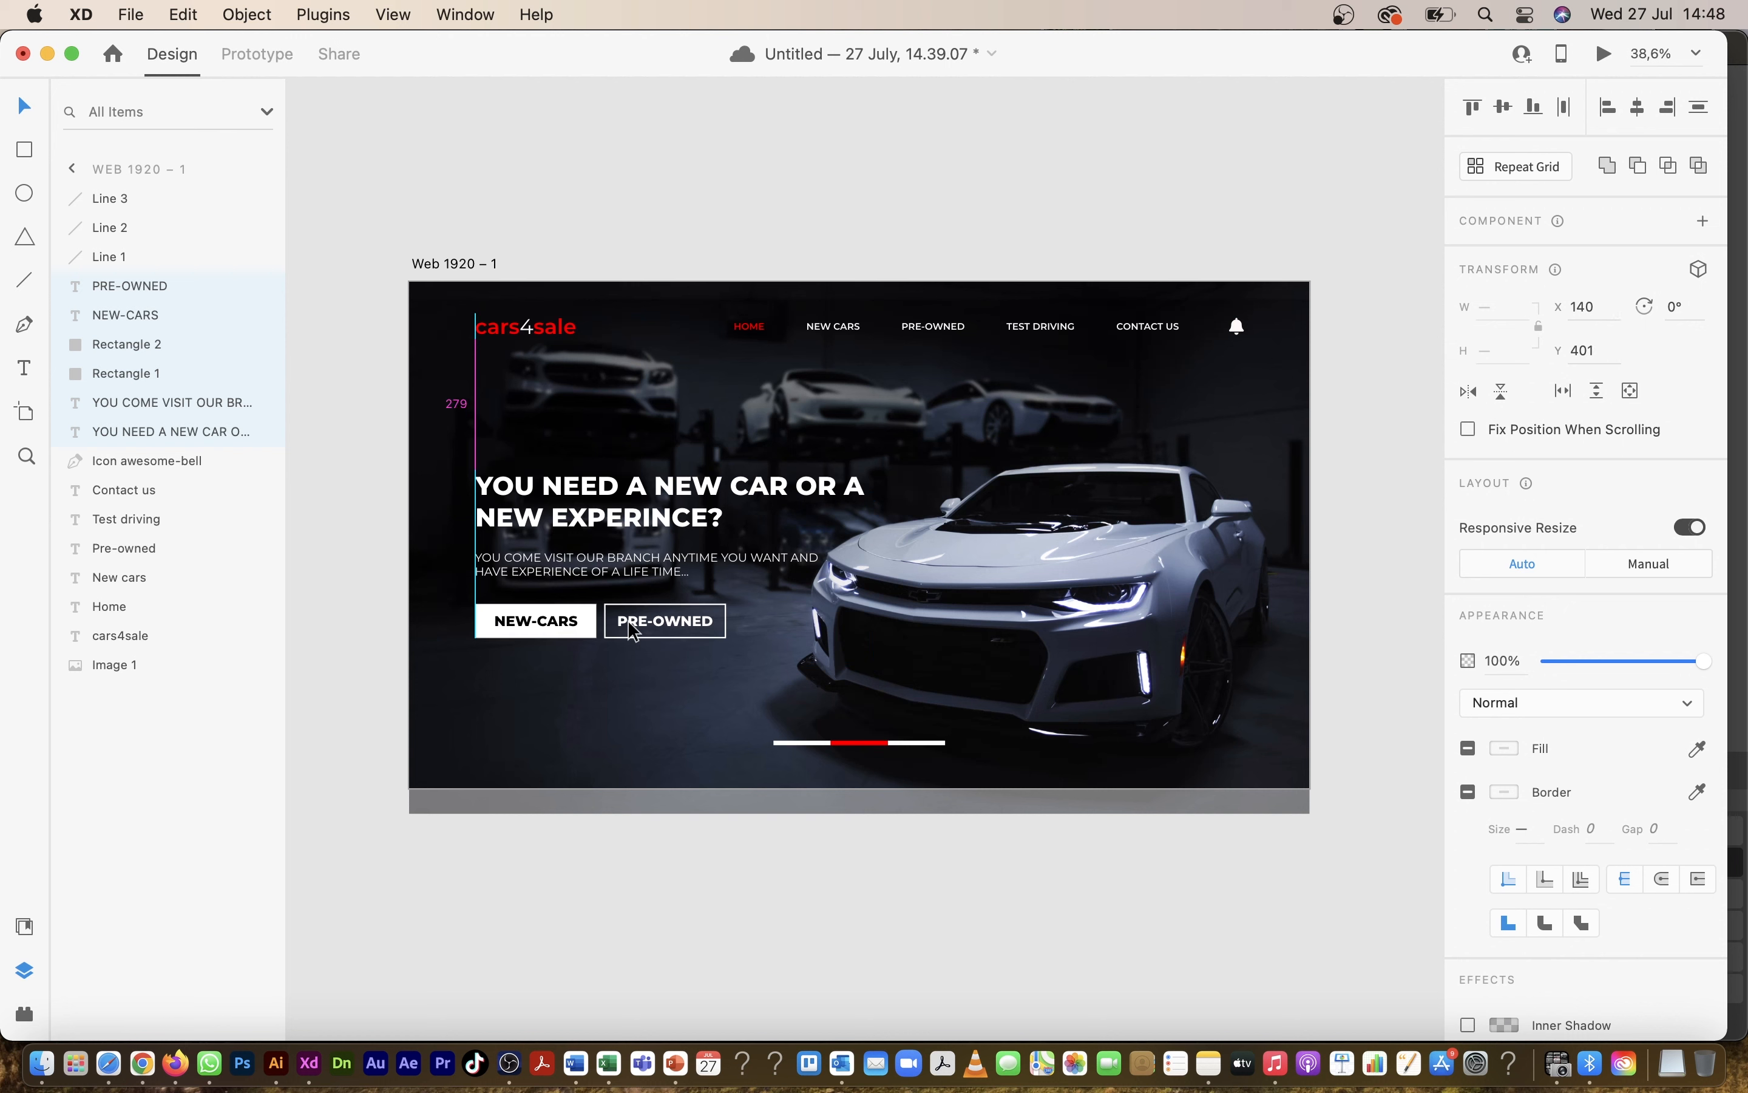
drag(633, 630, 634, 631)
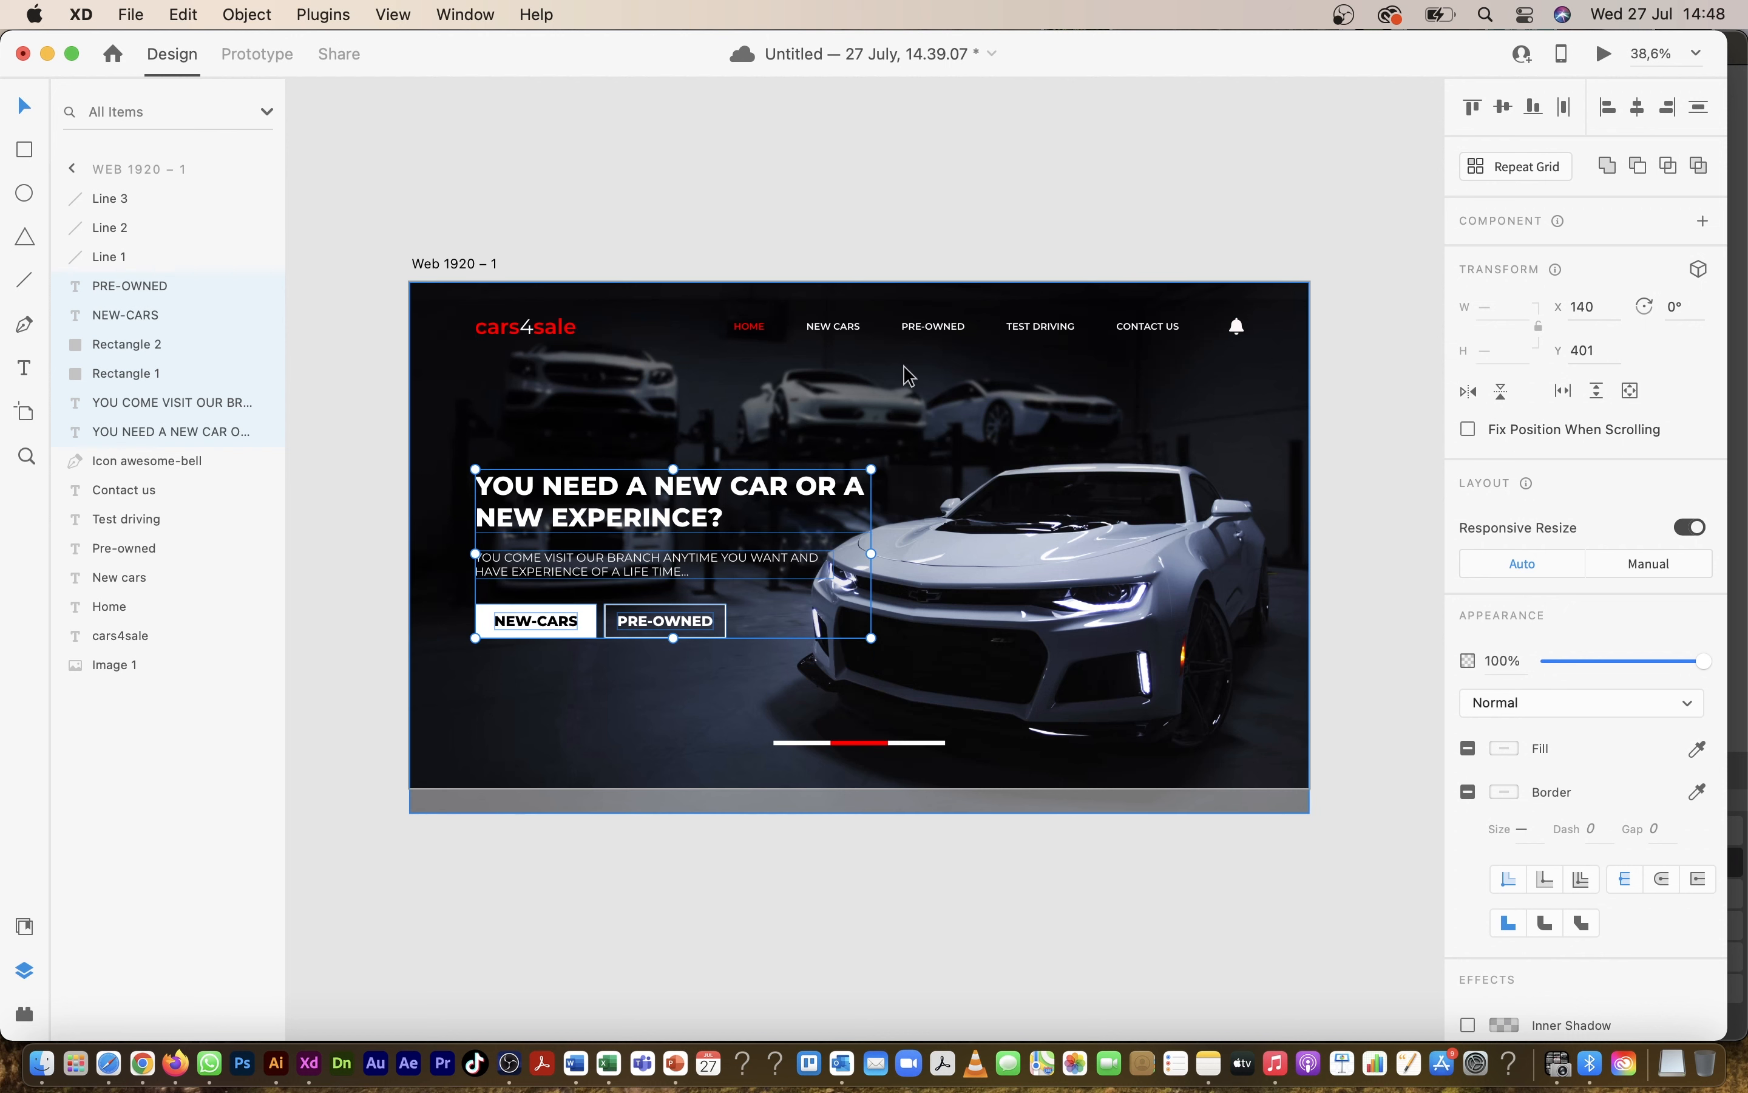
click(902, 231)
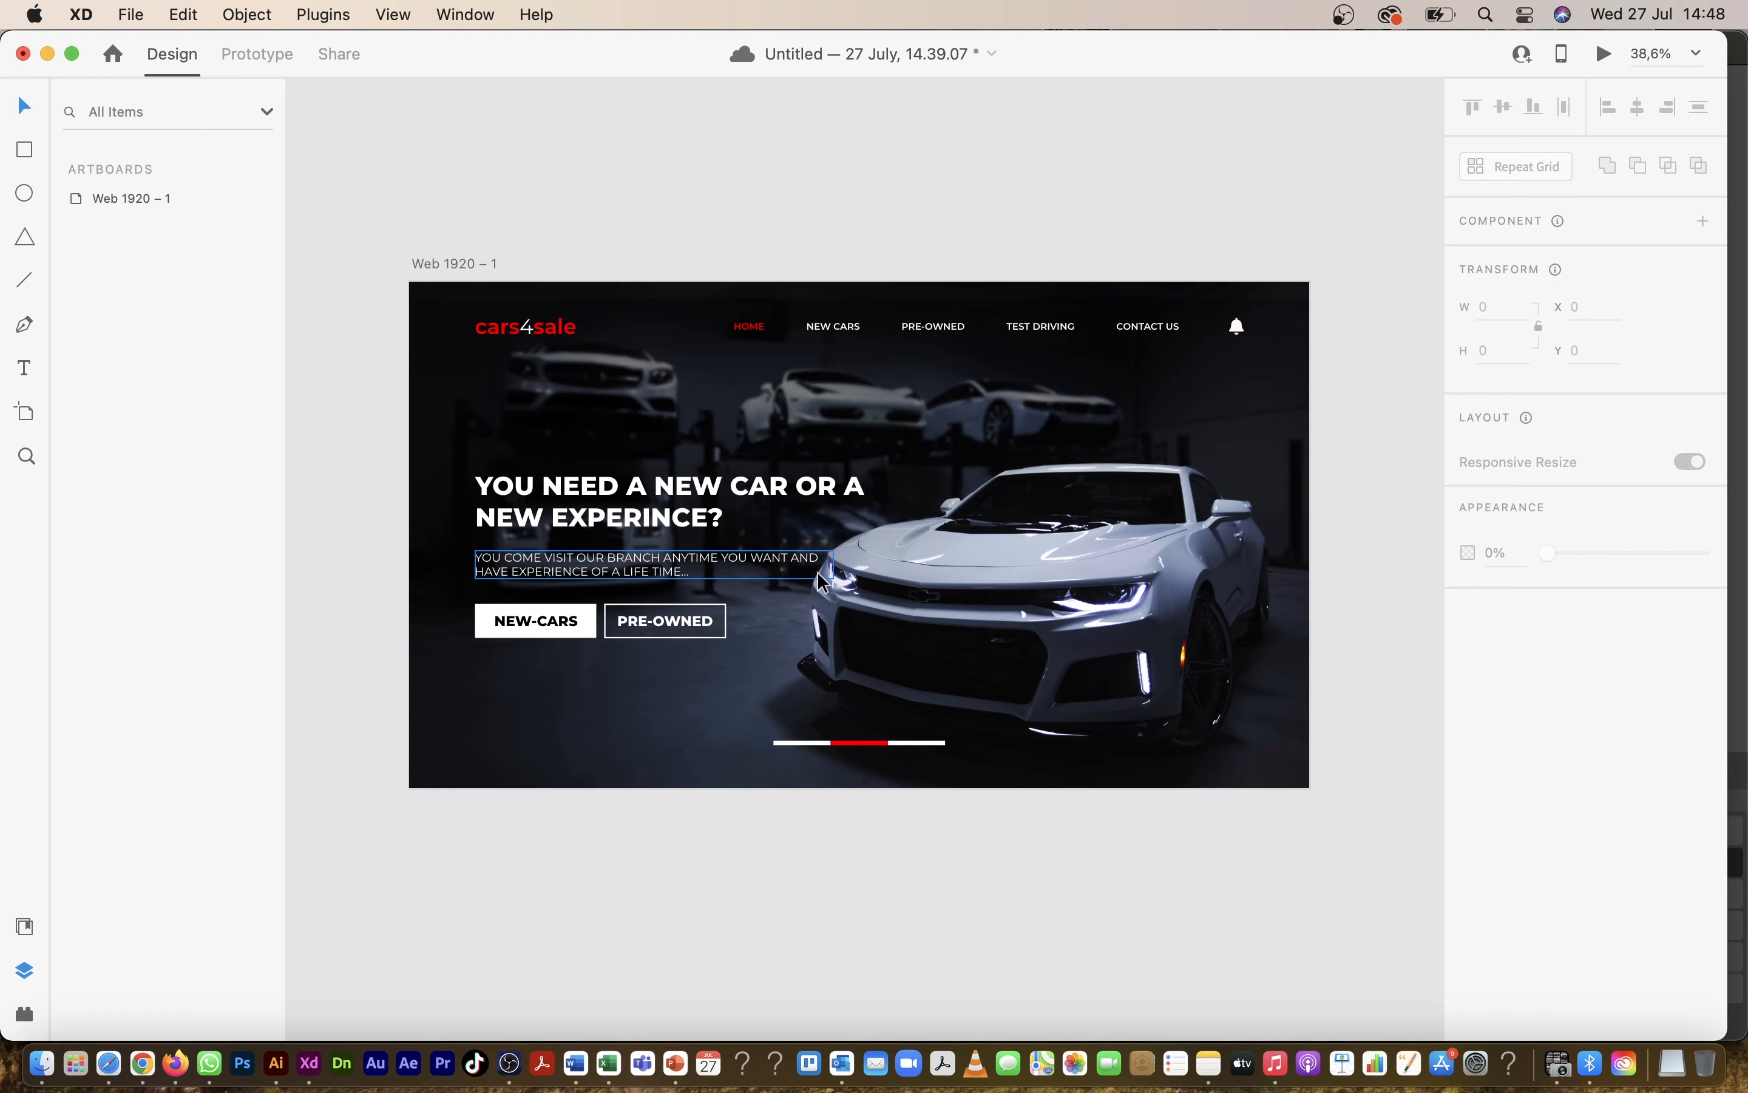
Step: Try to move the supporting paragraph horizontally towards the car, to X 266
scroll(779, 556, up, 3)
click(780, 558)
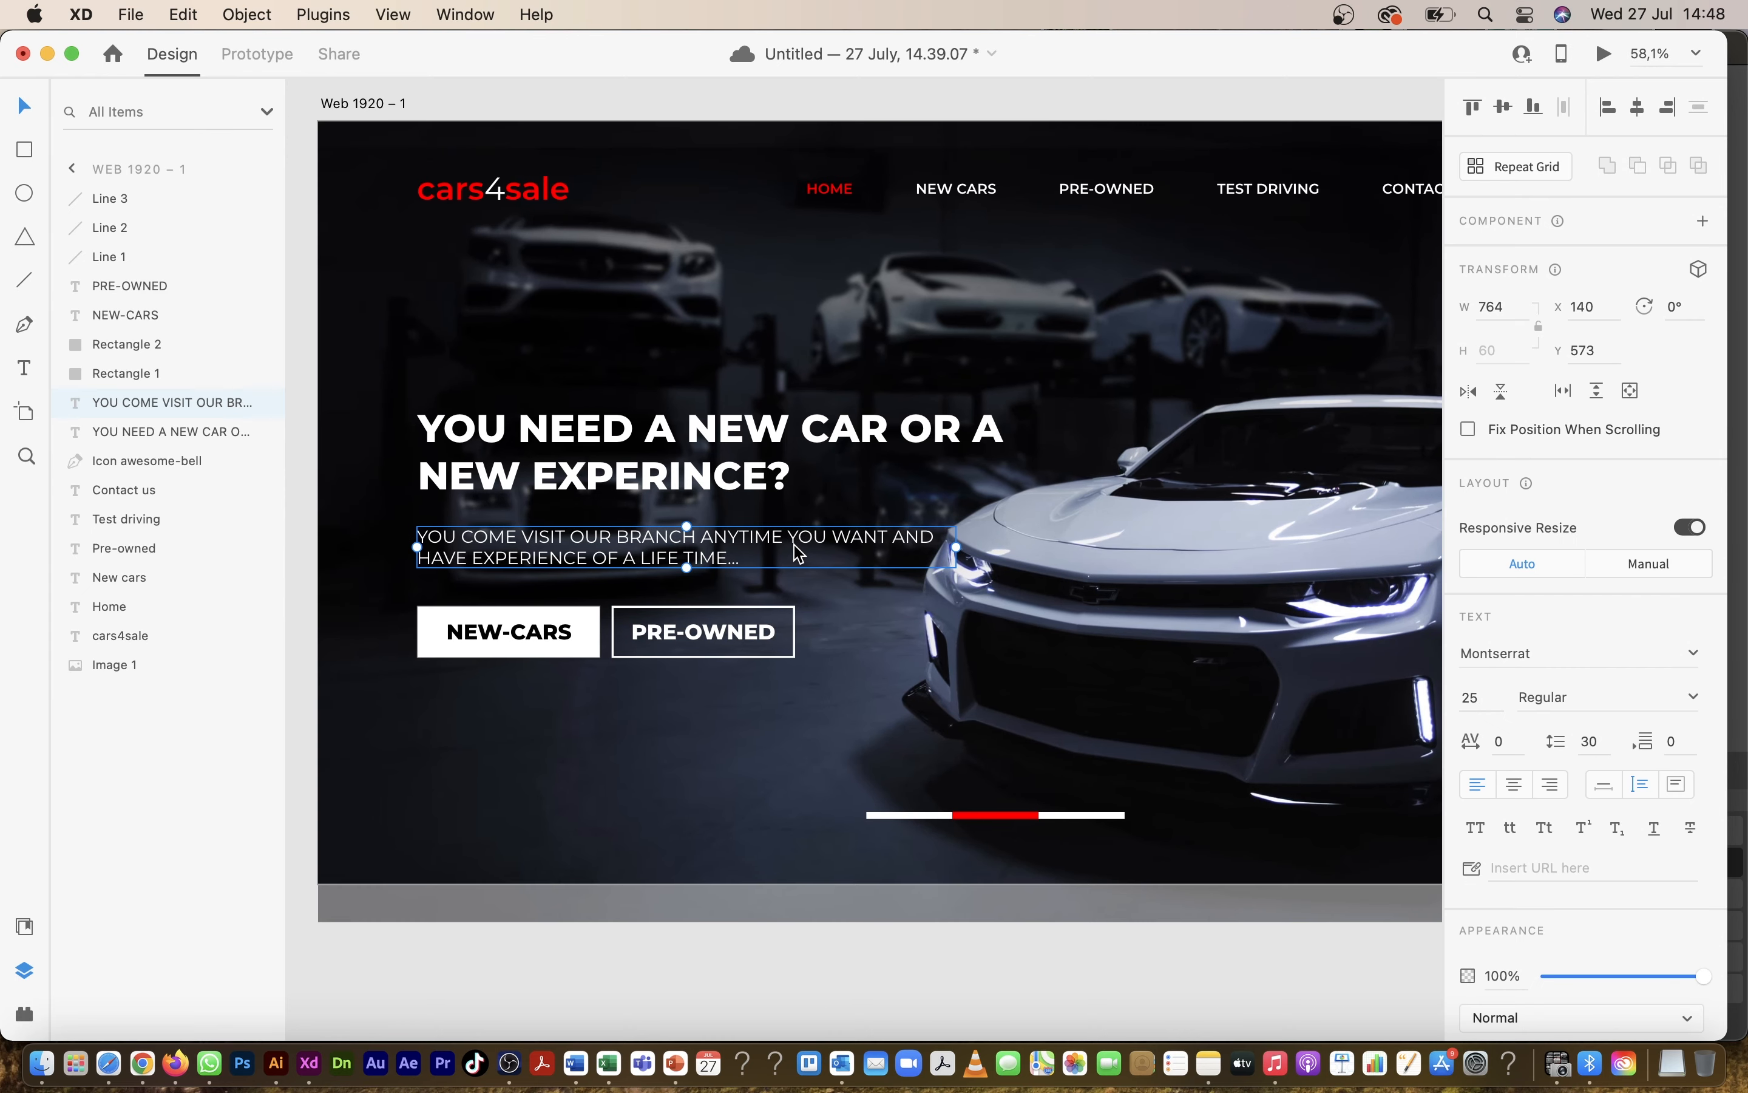
scroll(897, 557, left, 2)
scroll(897, 558, down, 1)
scroll(904, 569, left, 1)
scroll(903, 569, down, 1)
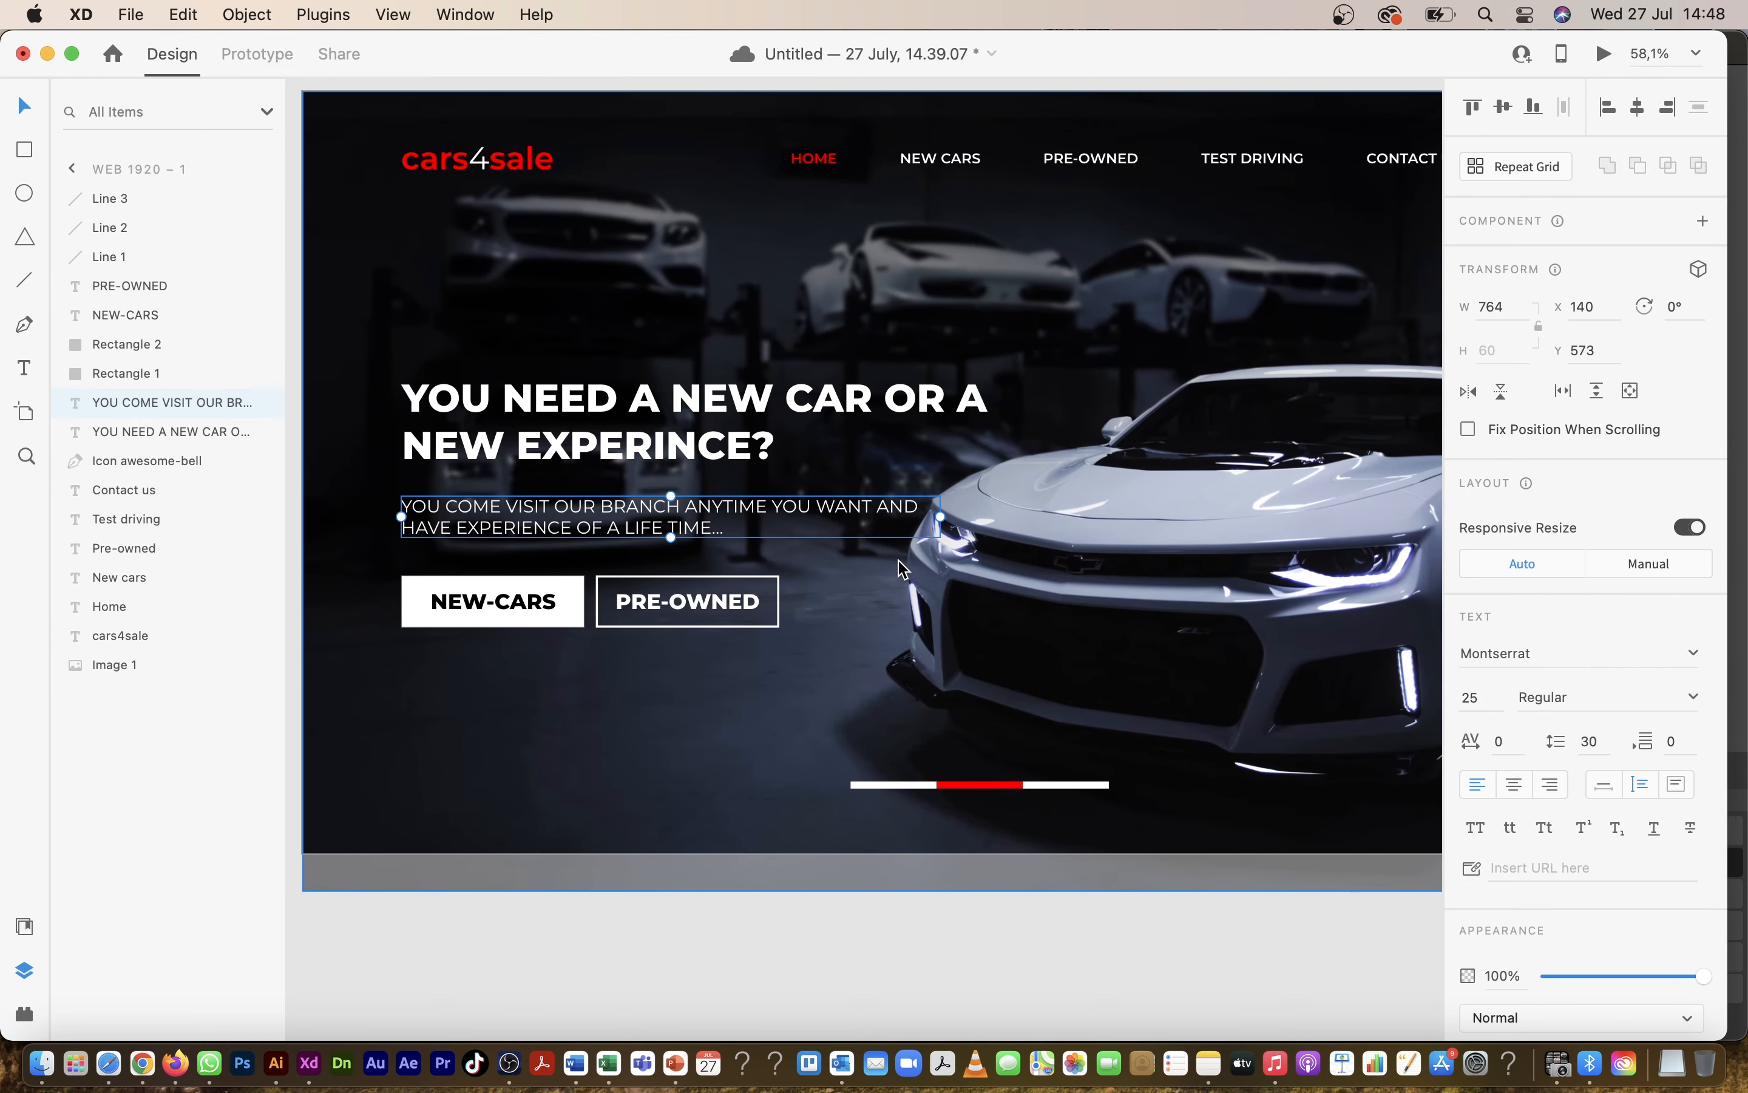
scroll(1480, 793, down, 5)
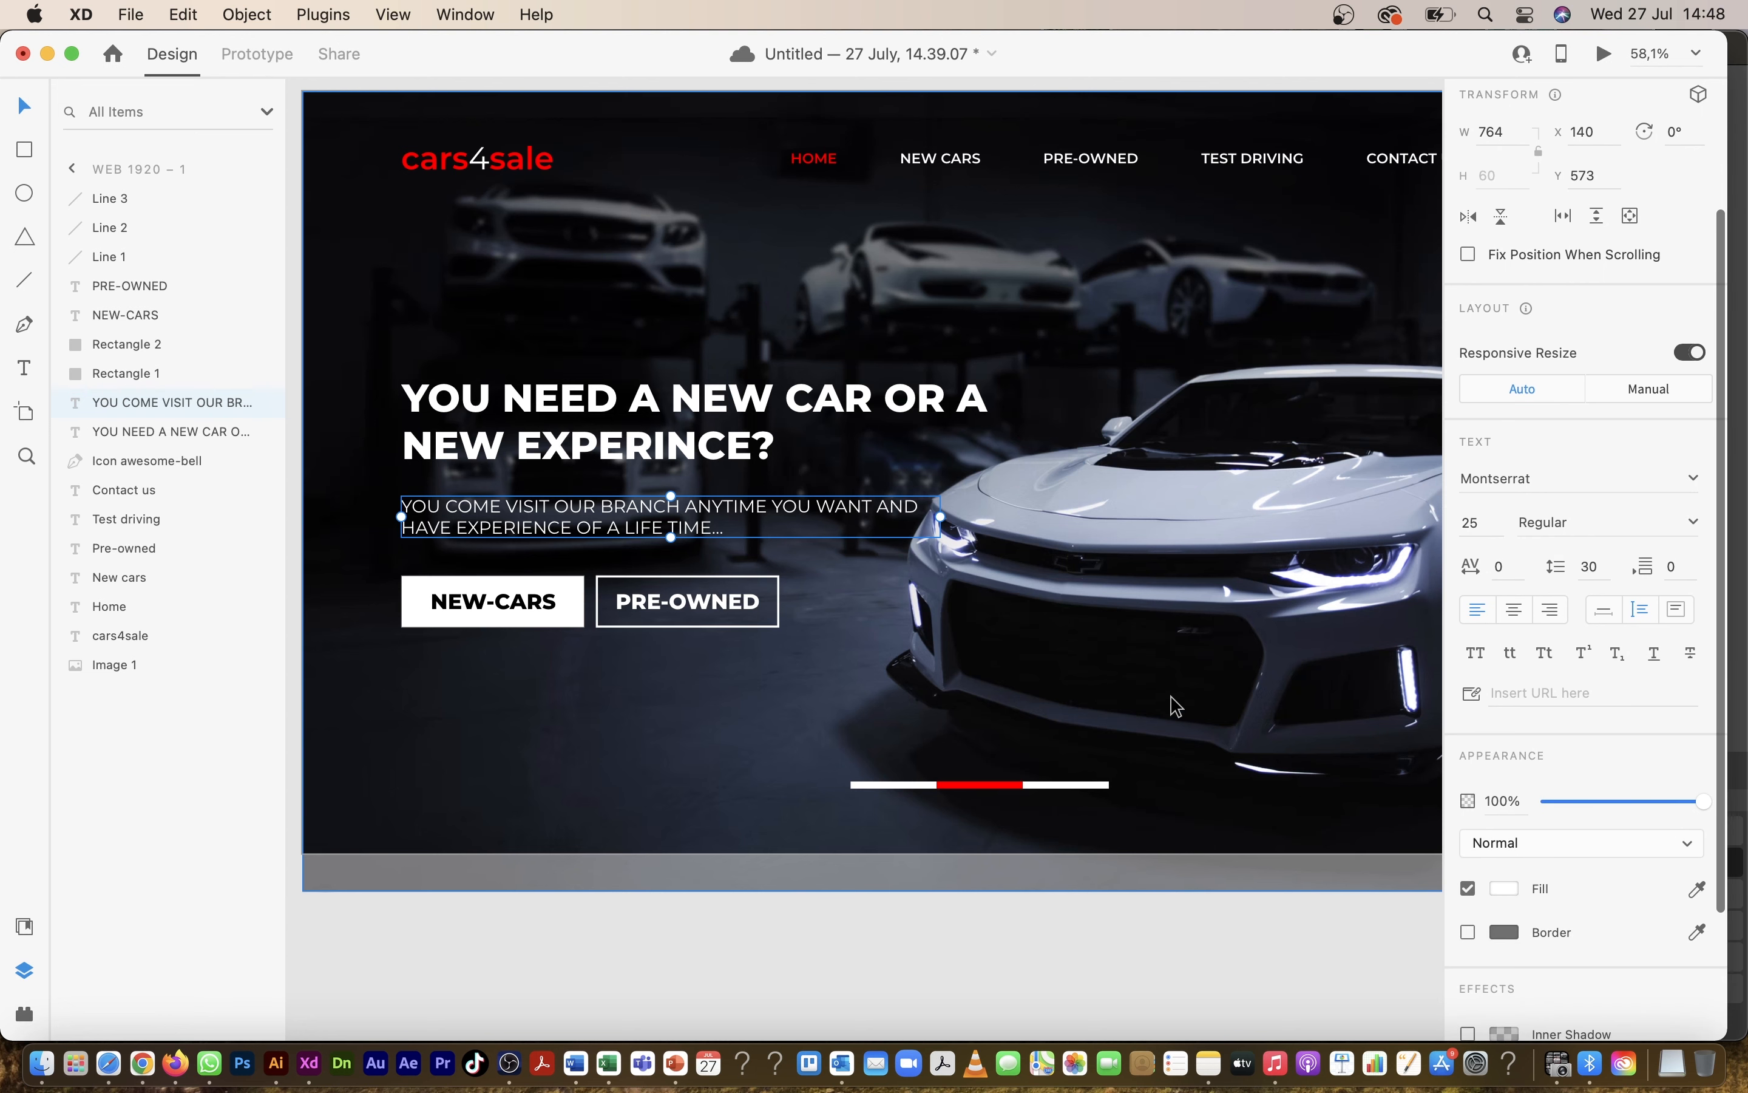
scroll(1011, 652, down, 10)
scroll(1011, 652, up, 7)
scroll(1015, 656, up, 2)
scroll(1015, 656, right, 1)
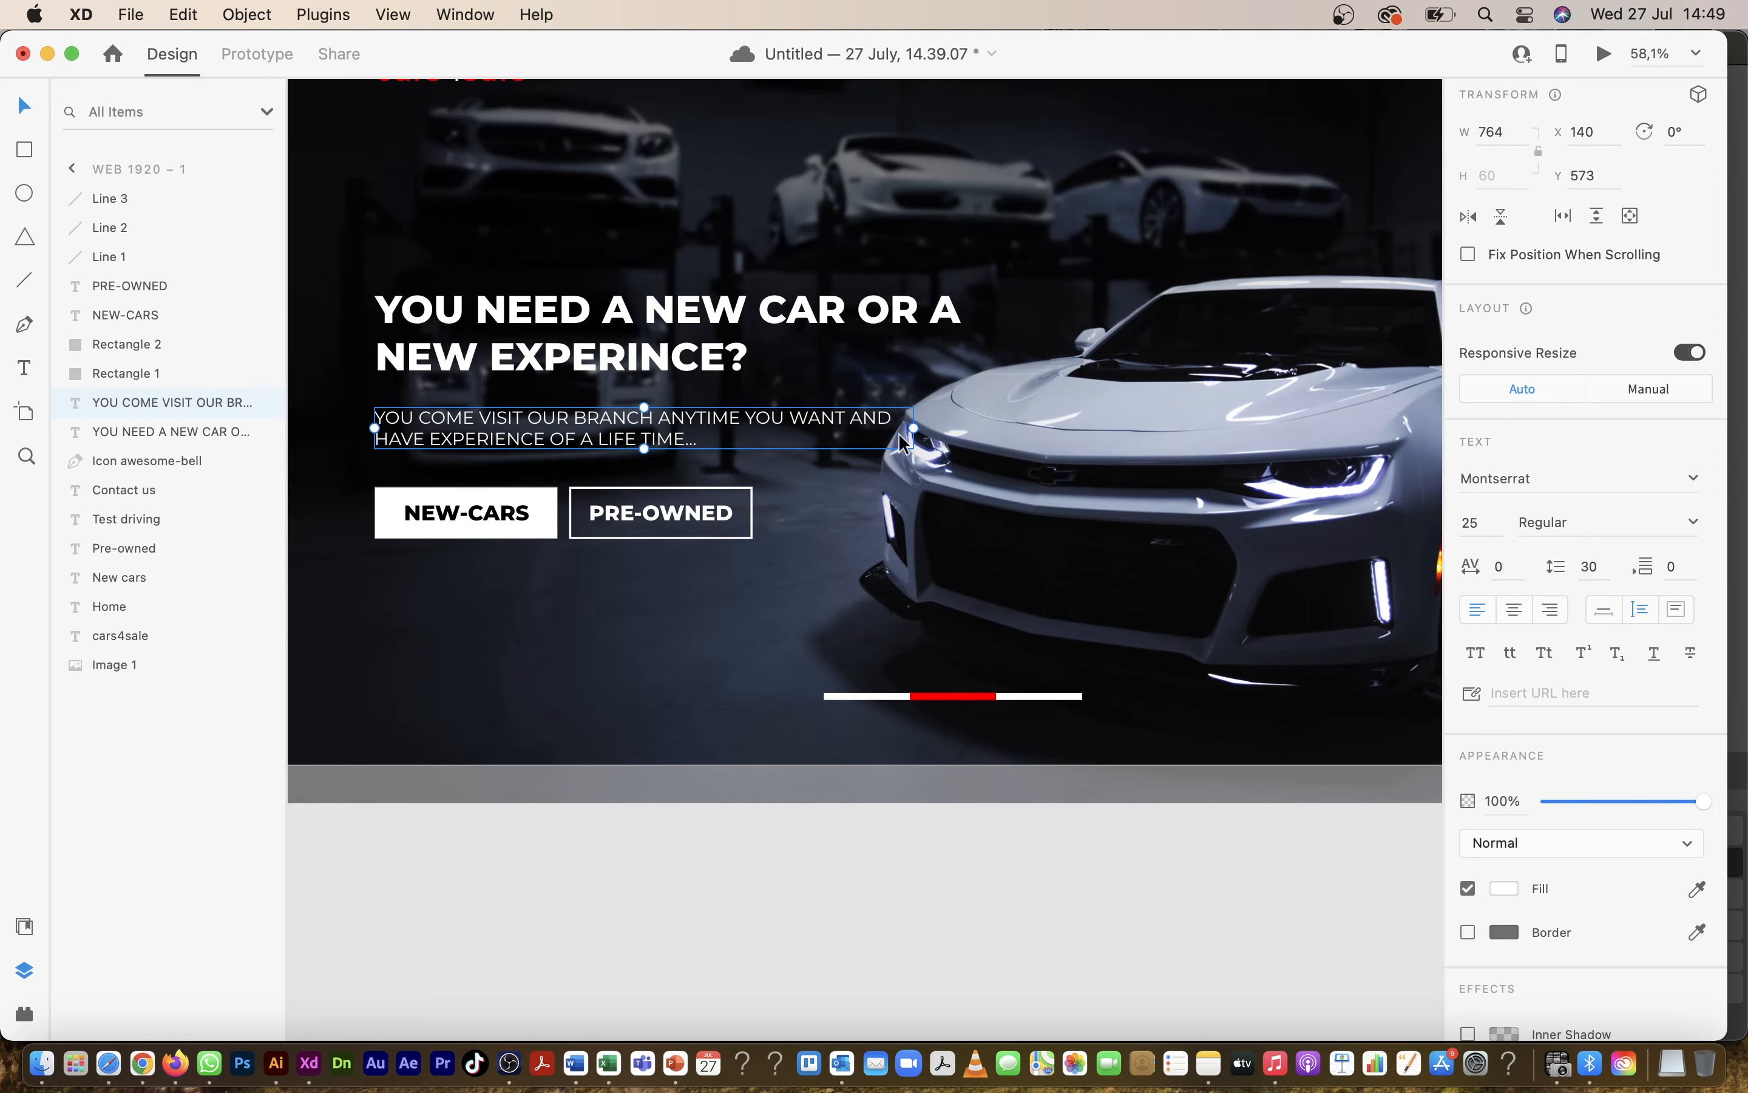
drag(877, 424, 965, 427)
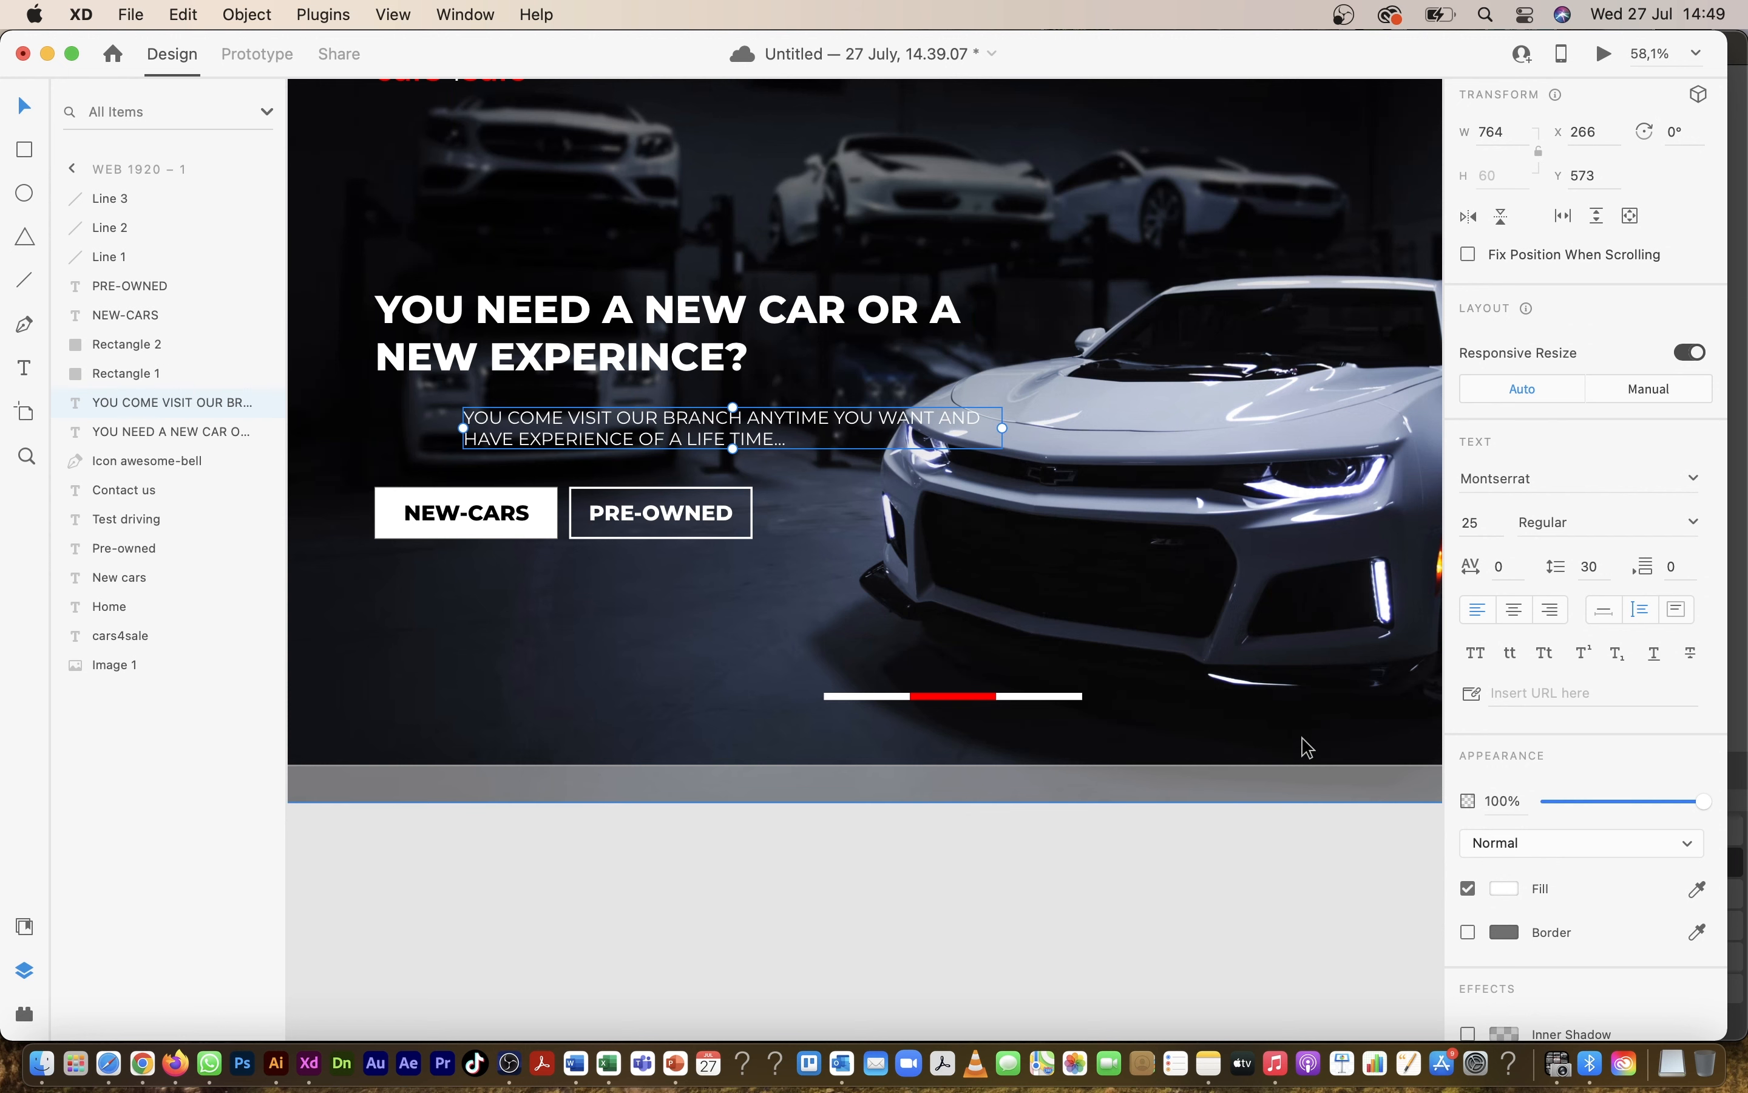
Step: Try a drop shadow on the supporting paragraph with X 0, Y 3 and blur 6
scroll(1327, 750, right, 2)
scroll(1542, 964, down, 3)
scroll(1524, 961, down, 3)
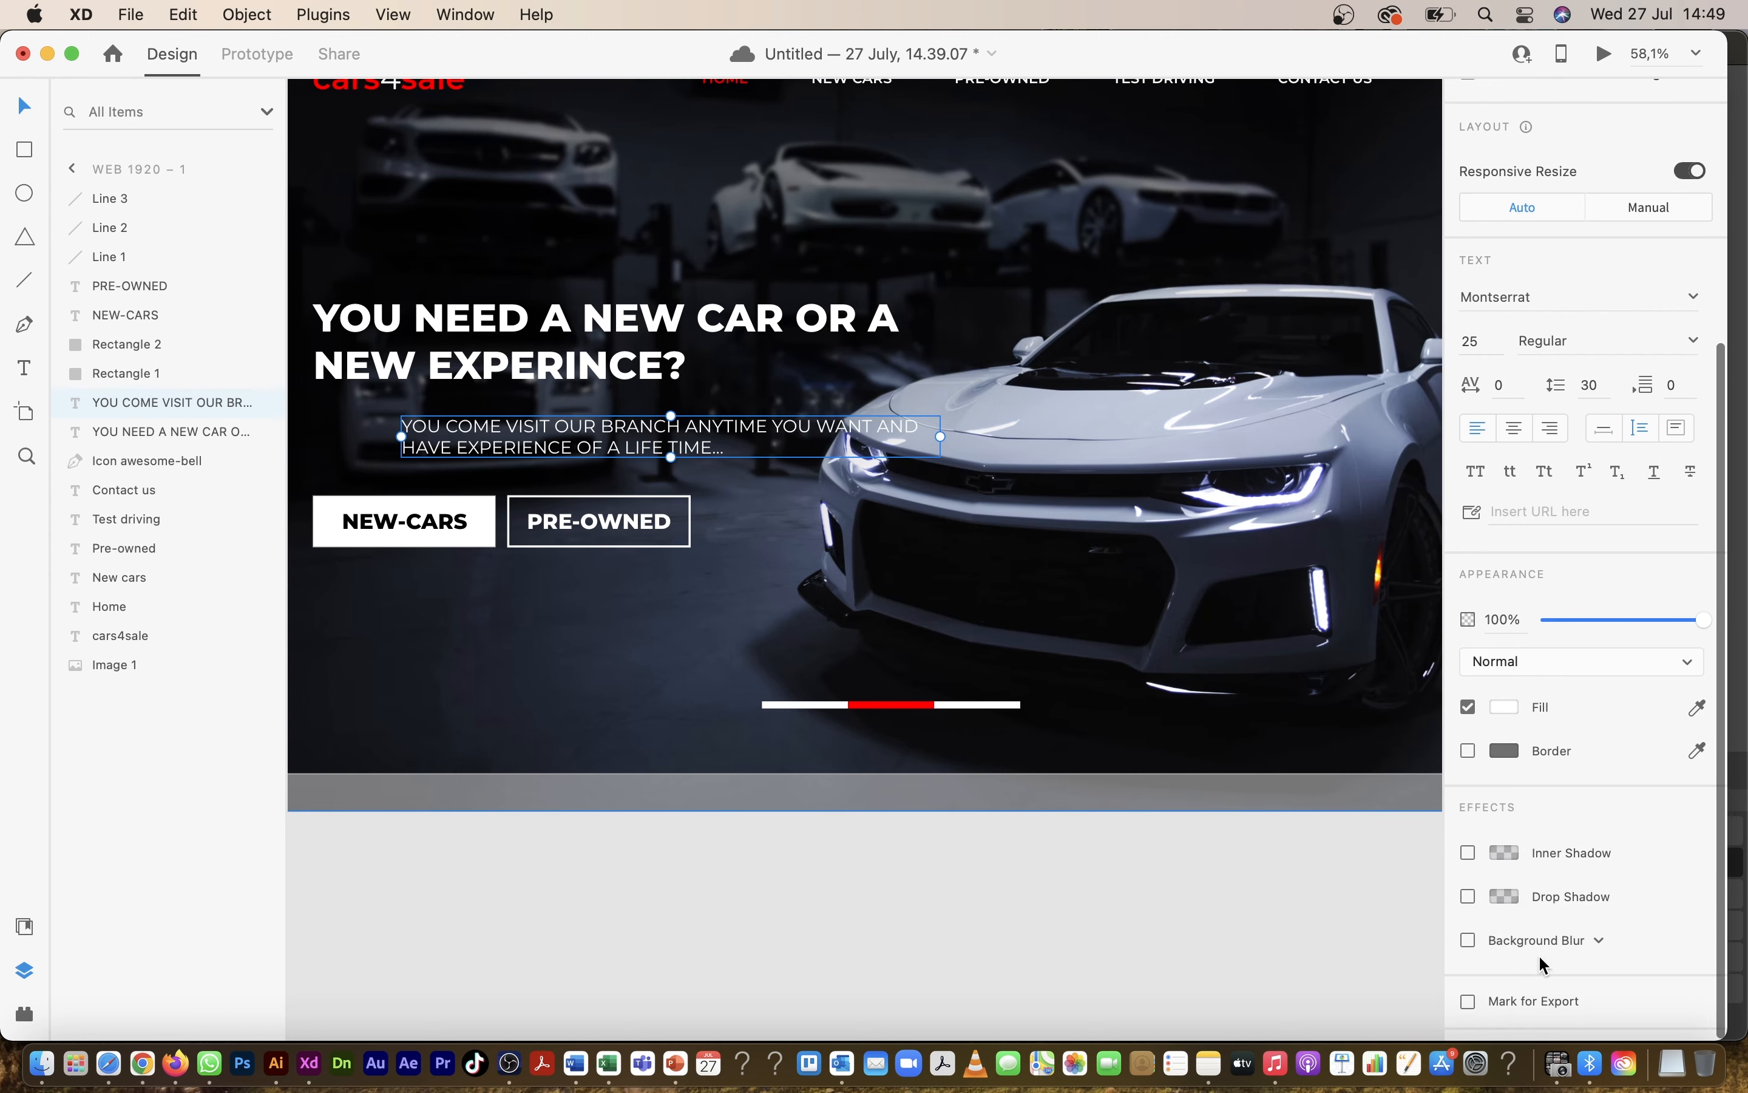
click(1468, 908)
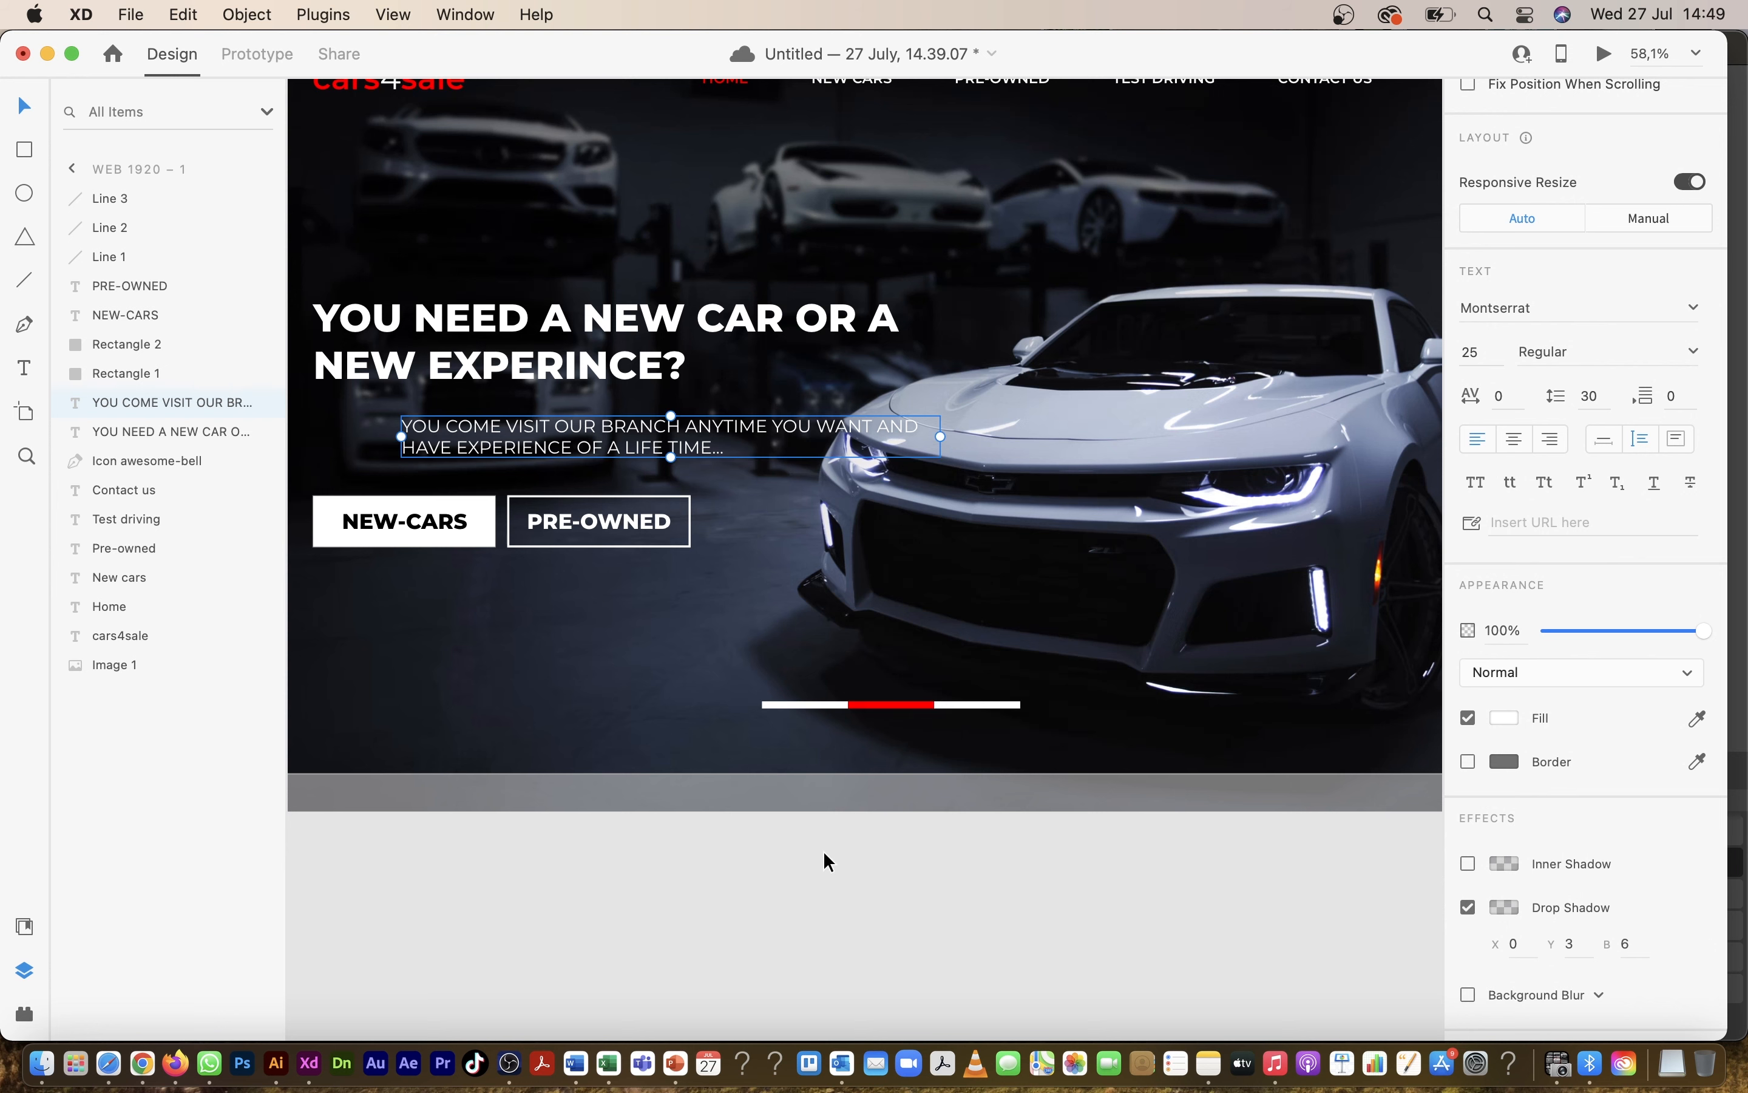
scroll(826, 795, left, 3)
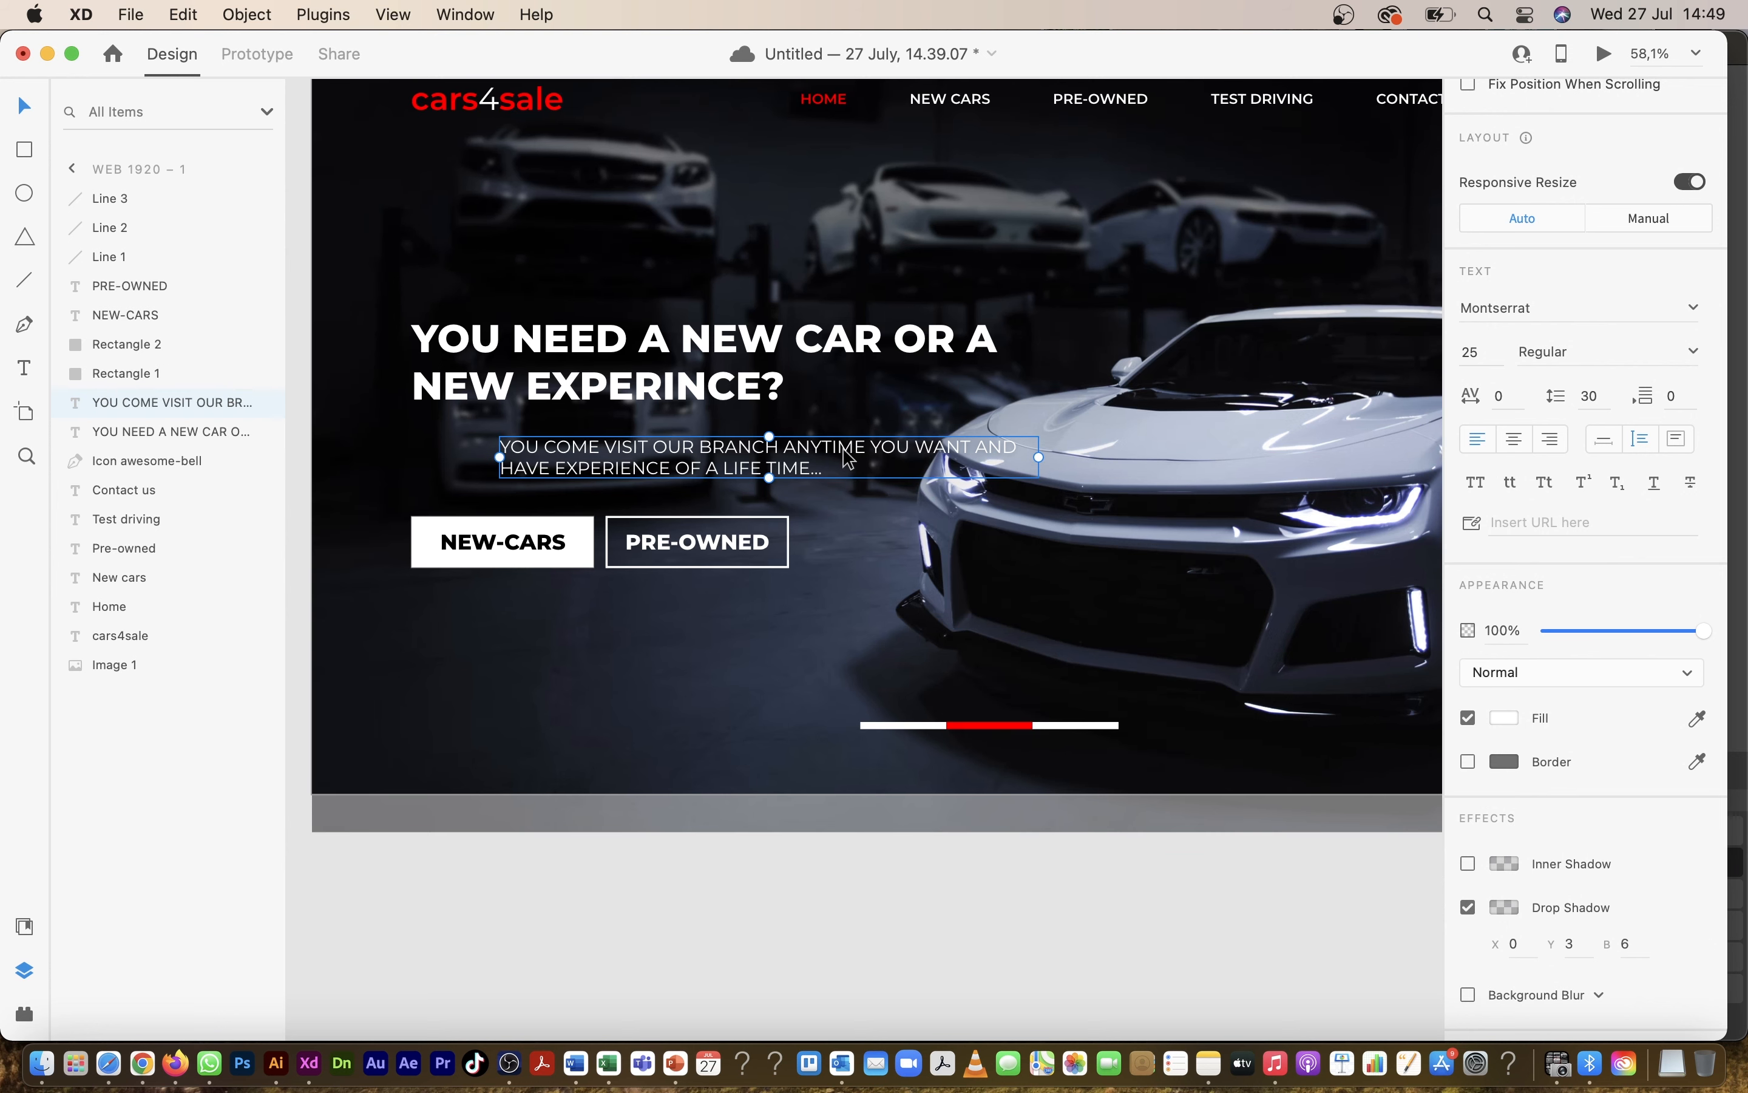
Step: Undo the paragraph's drop shadow and its horizontal move
key(super+z)
key(super+z)
scroll(737, 622, down, 5)
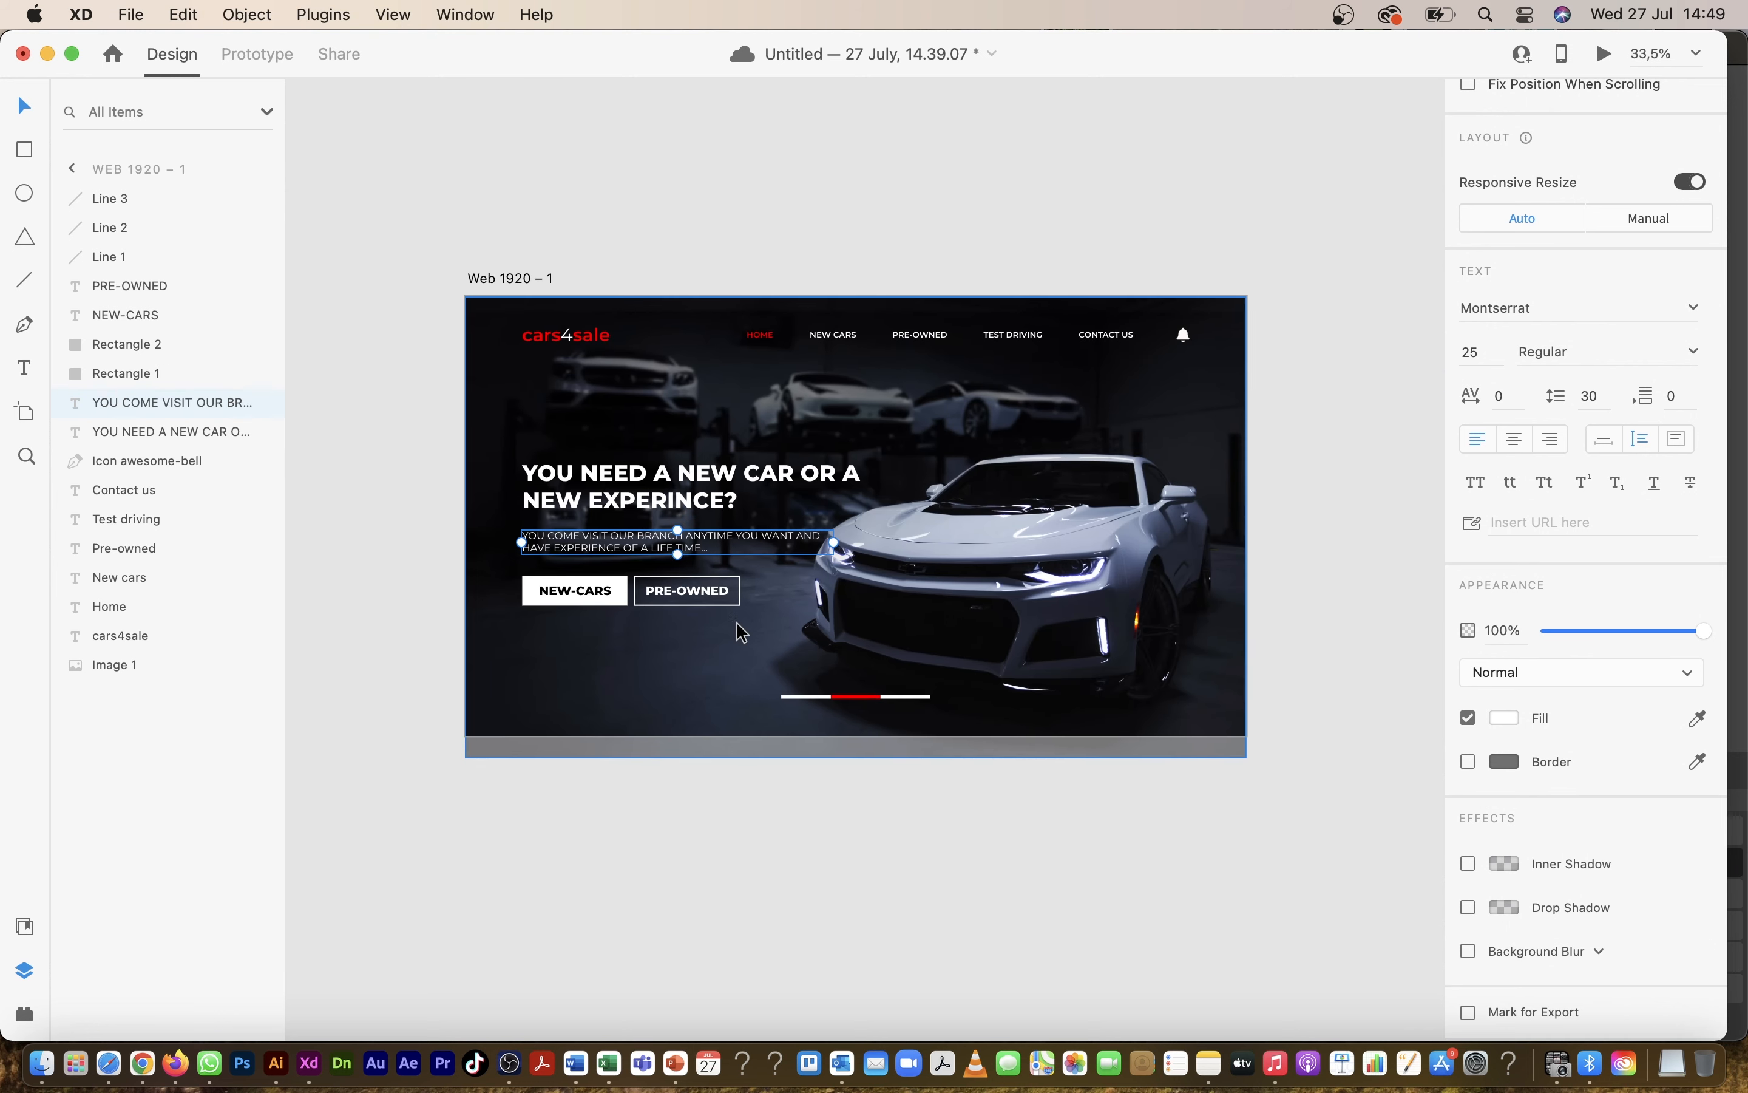
Step: Deselect everything and preview the finished landing page in the desktop preview
click(788, 821)
scroll(788, 821, left, 1)
scroll(760, 641, up, 1)
click(1603, 55)
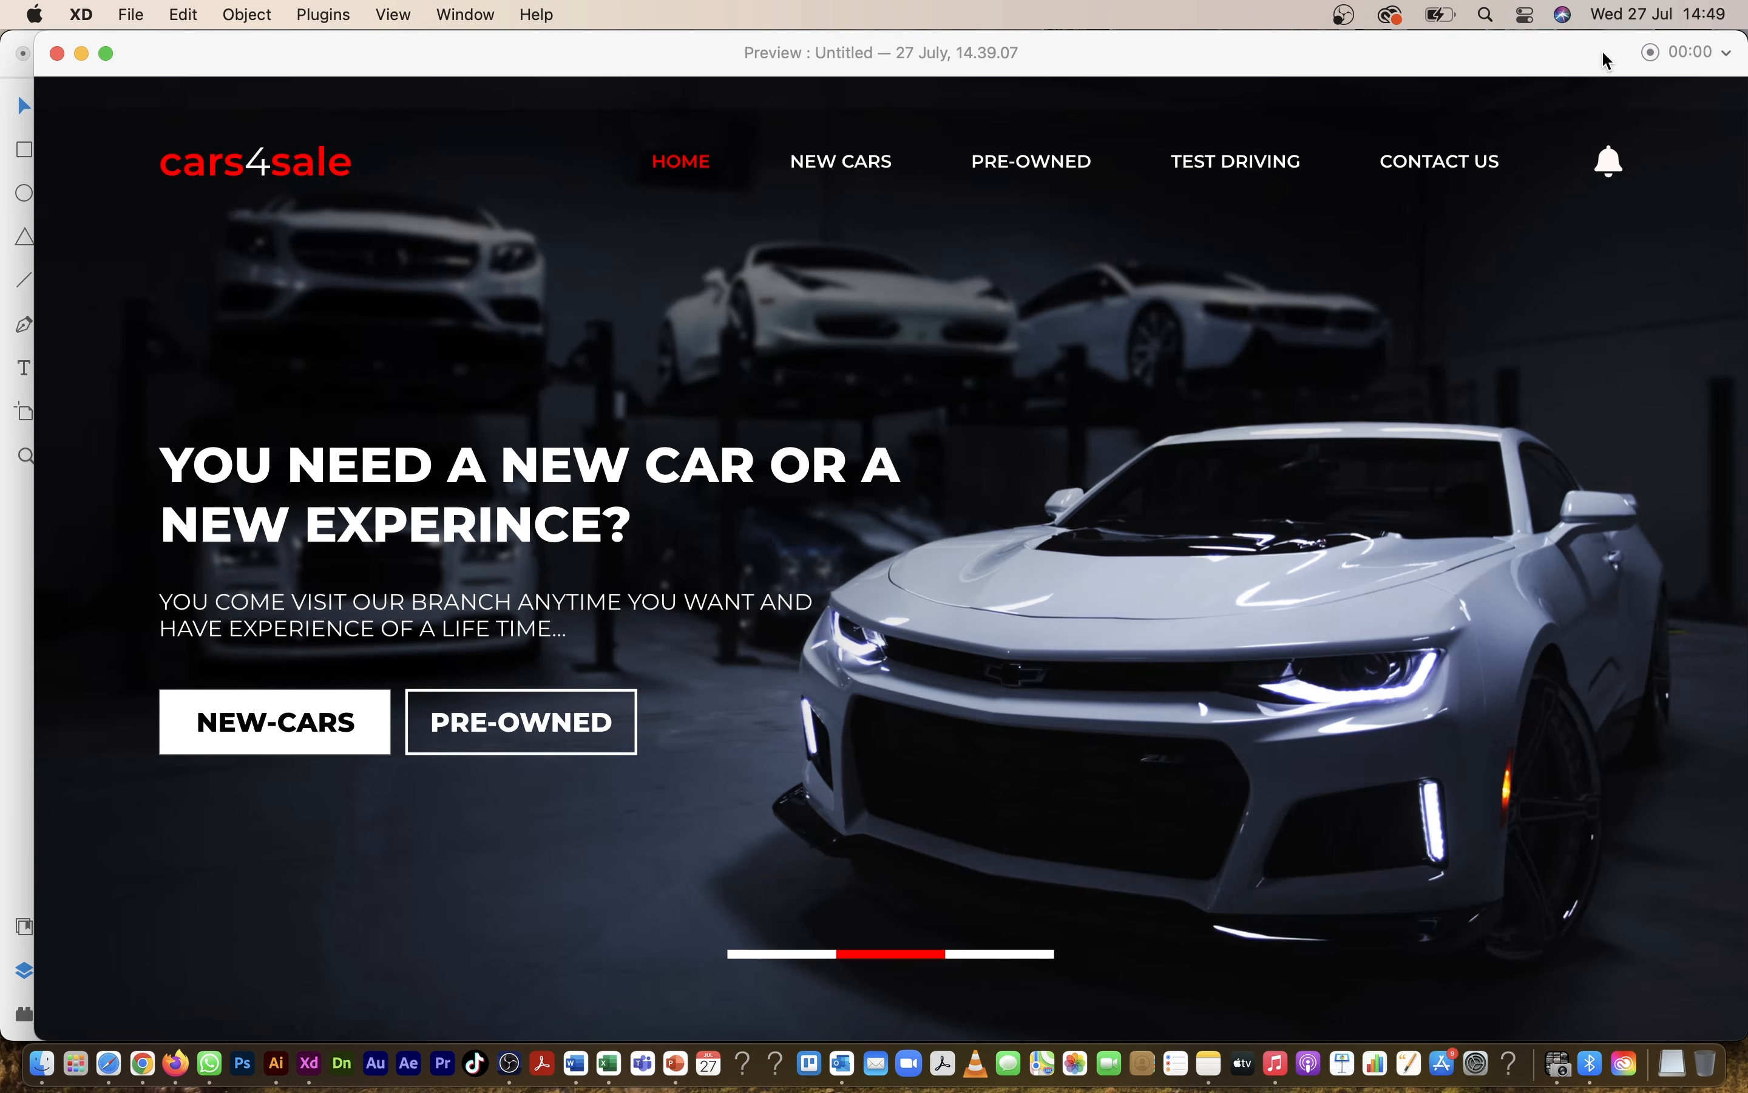